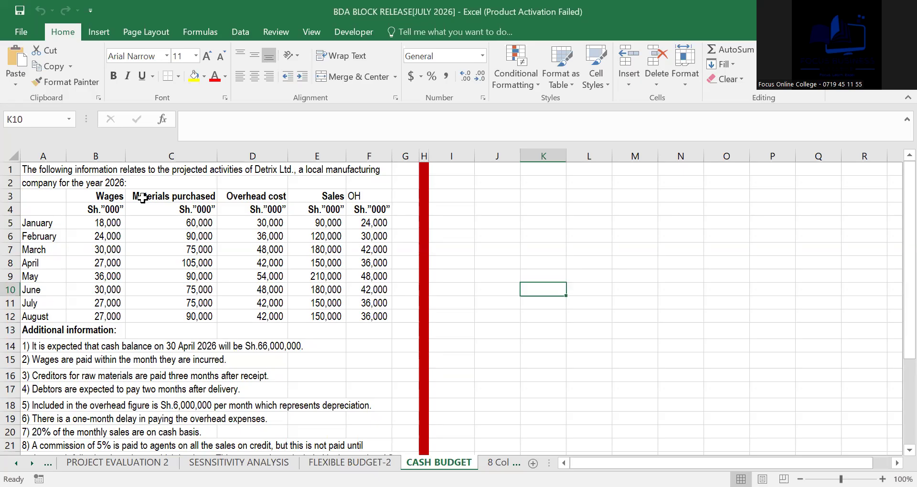
Step: Review the monthly wages, materials purchased and overhead cost columns in the projected activities table
drag(109, 193, 113, 314)
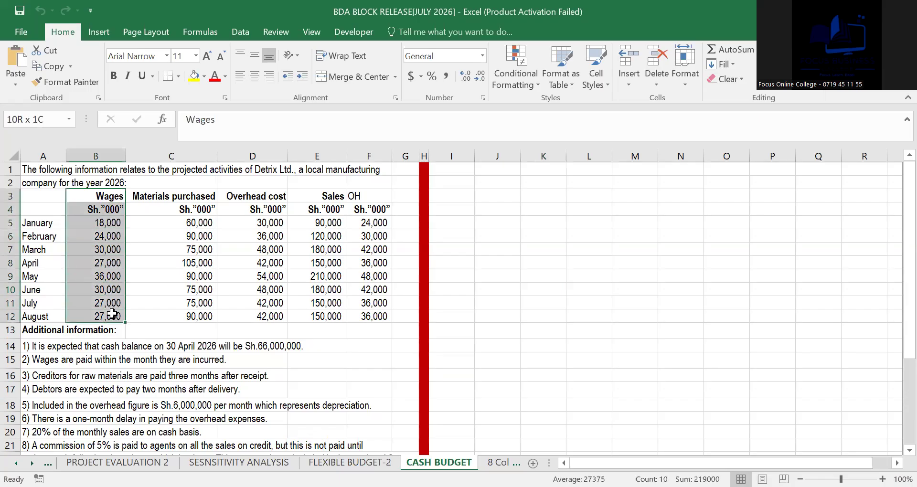
click(176, 193)
drag(176, 194, 167, 318)
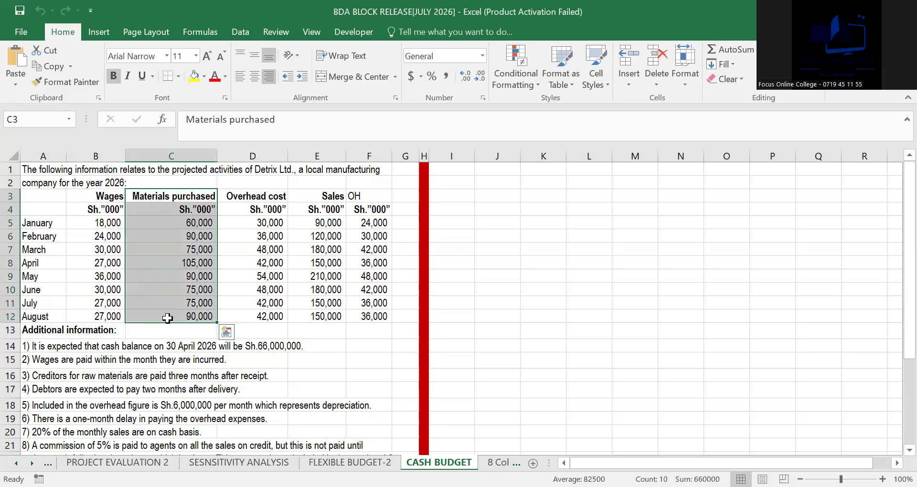
drag(258, 196, 258, 325)
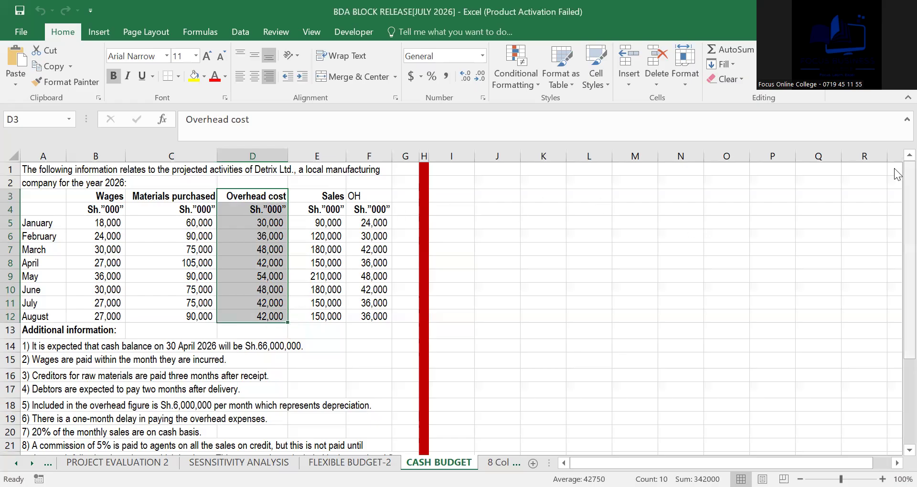
mouse_move(894, 168)
mouse_down()
mouse_move(893, 203)
mouse_move(894, 169)
mouse_up()
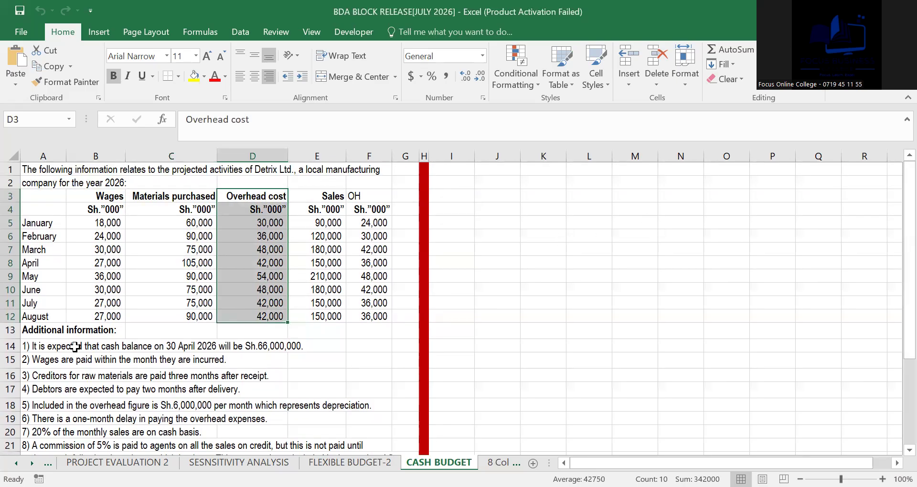
Step: Read through the additional information notes on the opening cash balance, depreciation, overhead payment delay, cash sales and agents' commission
click(11, 346)
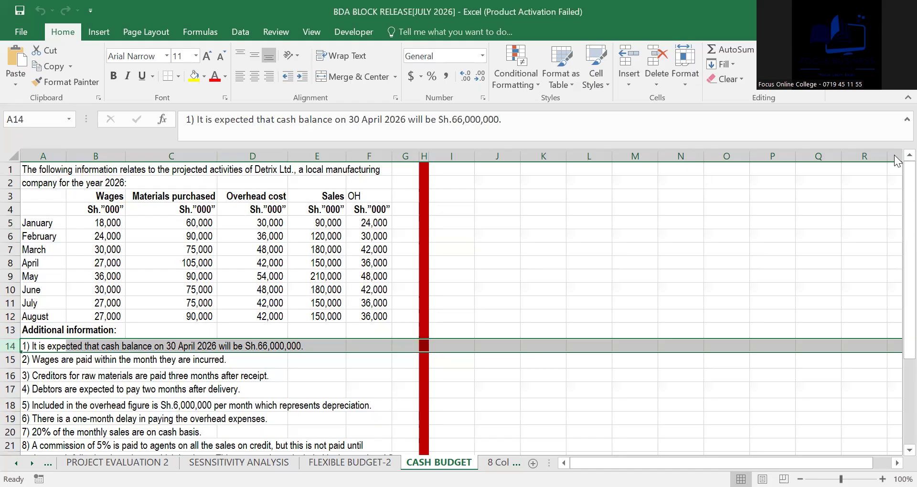
drag(894, 187, 894, 265)
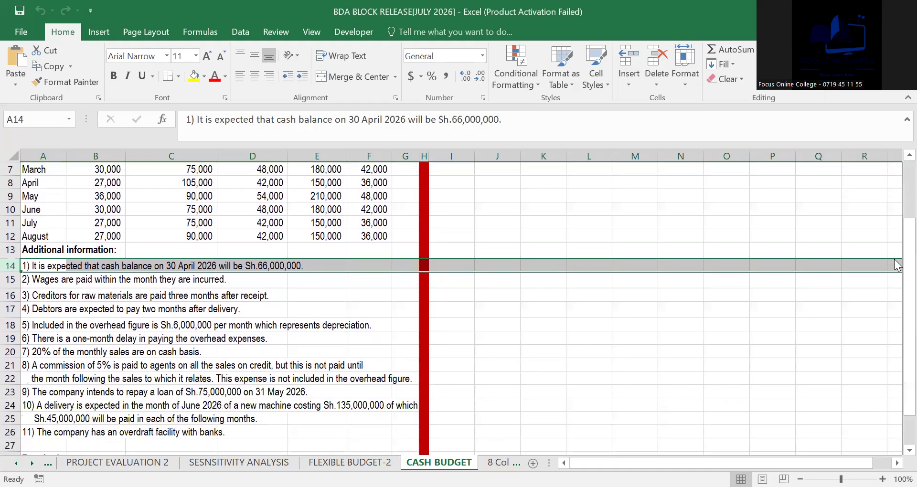
click(11, 324)
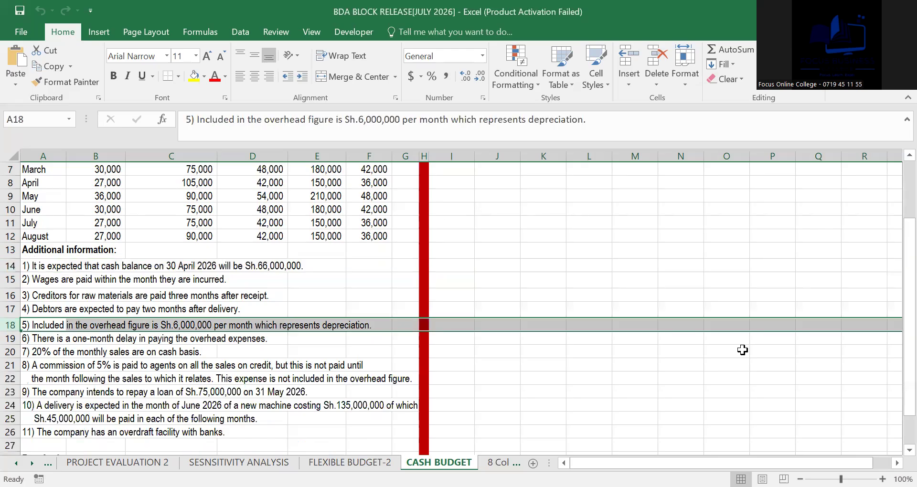
drag(894, 381, 894, 308)
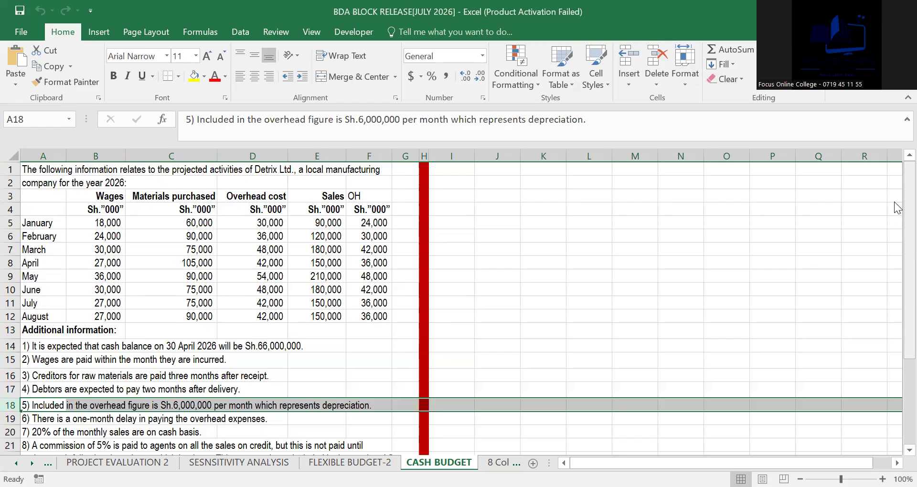
drag(897, 208, 894, 313)
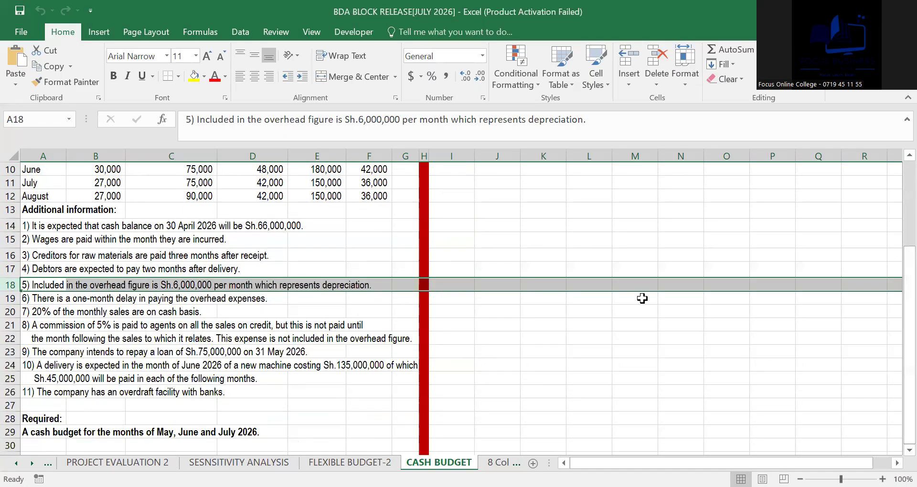
click(10, 298)
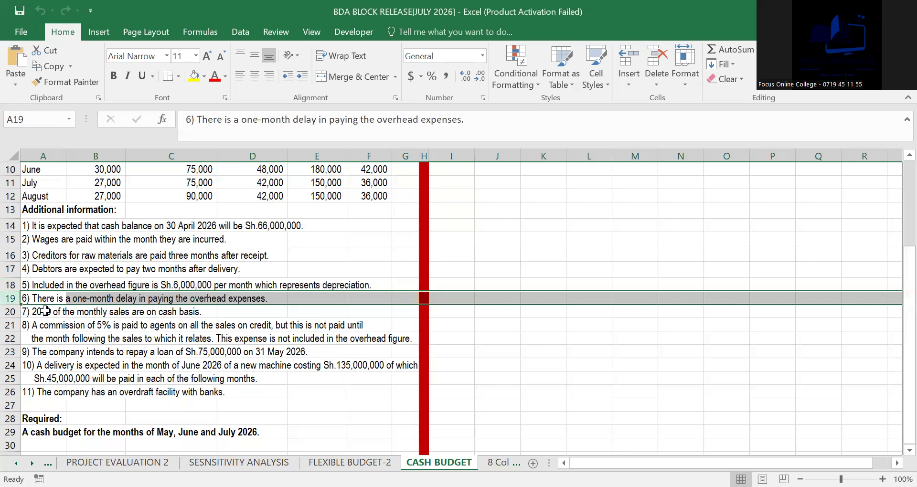
click(11, 311)
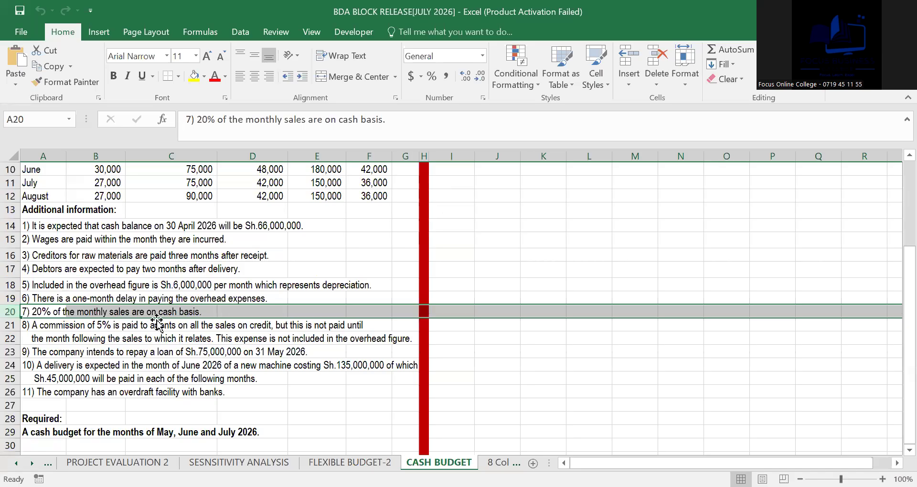
click(10, 325)
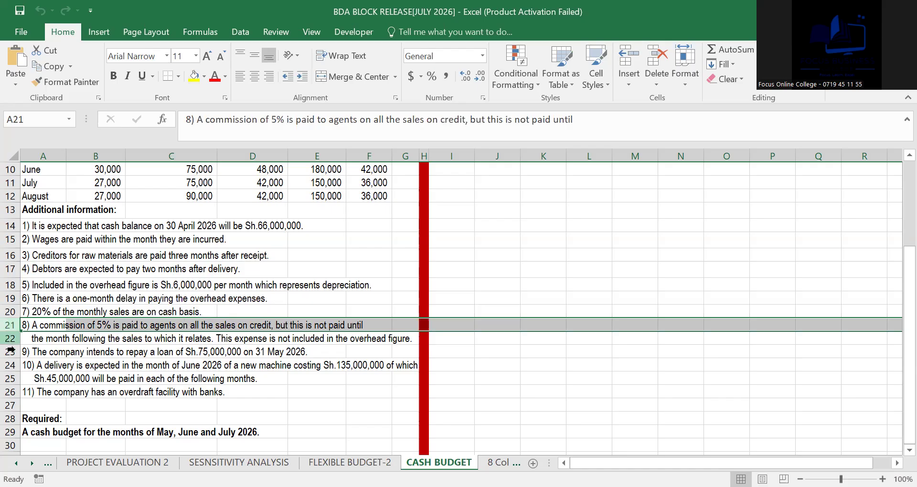
Step: Delete the empty row 27 between the last additional information note and the "Required:" heading
click(9, 406)
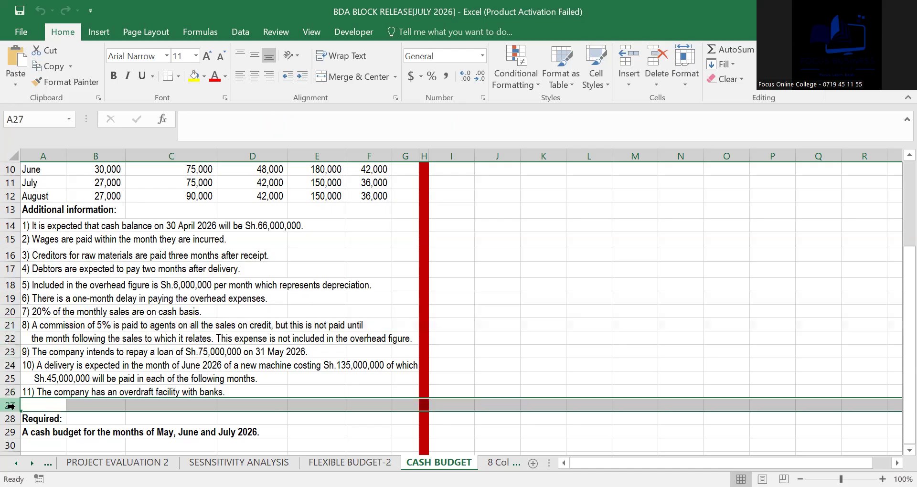
right_click(9, 405)
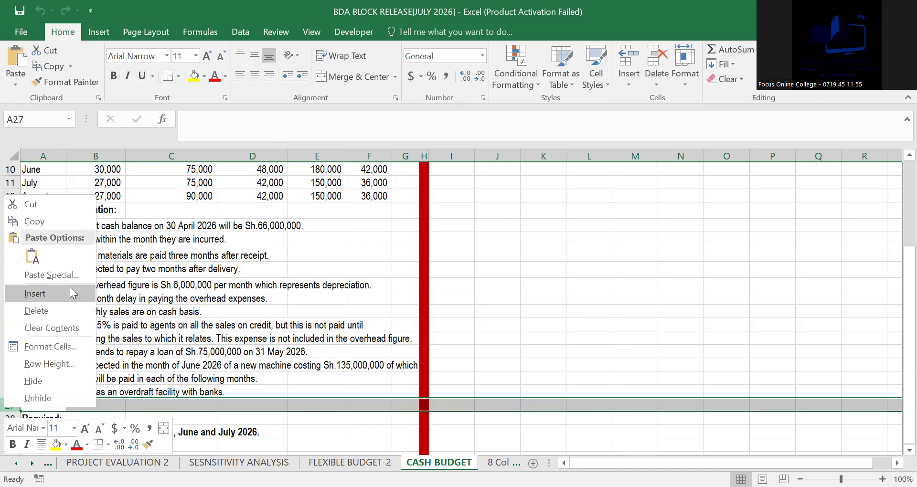
click(58, 310)
click(302, 430)
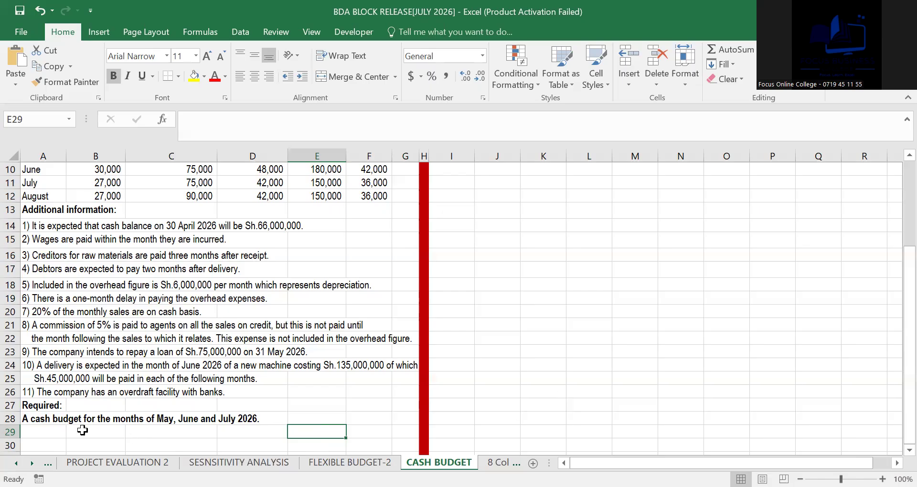
Step: Copy the requirement line "A cash budget for the months of May, June and July 2026." from row 28 into cell I2
drag(48, 419, 280, 416)
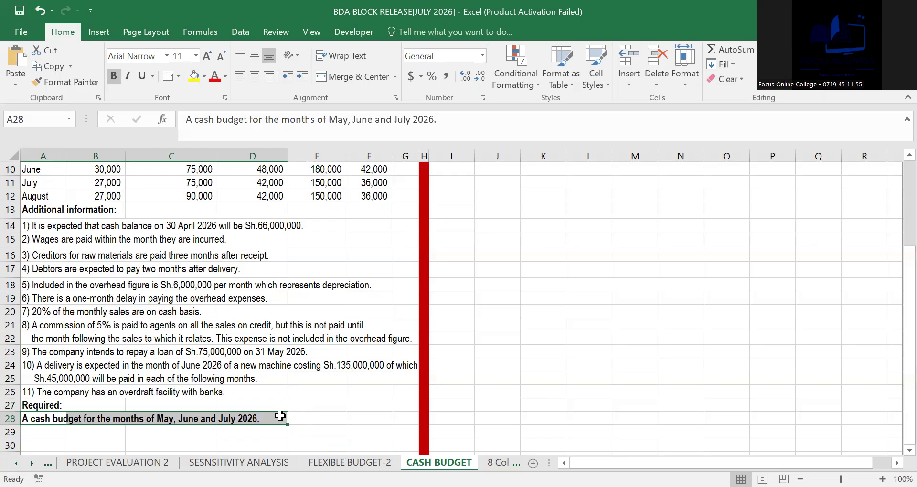
key(ctrl+c)
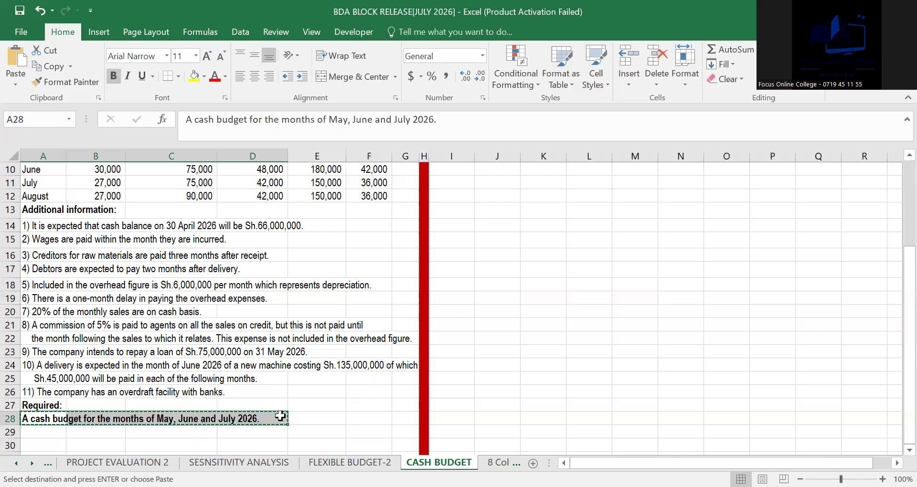
drag(895, 375, 894, 253)
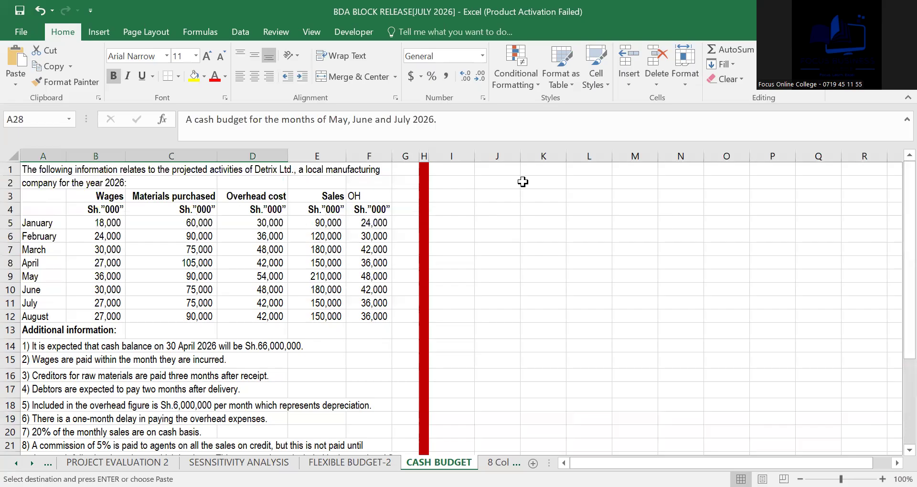
click(449, 181)
key(ctrl+v)
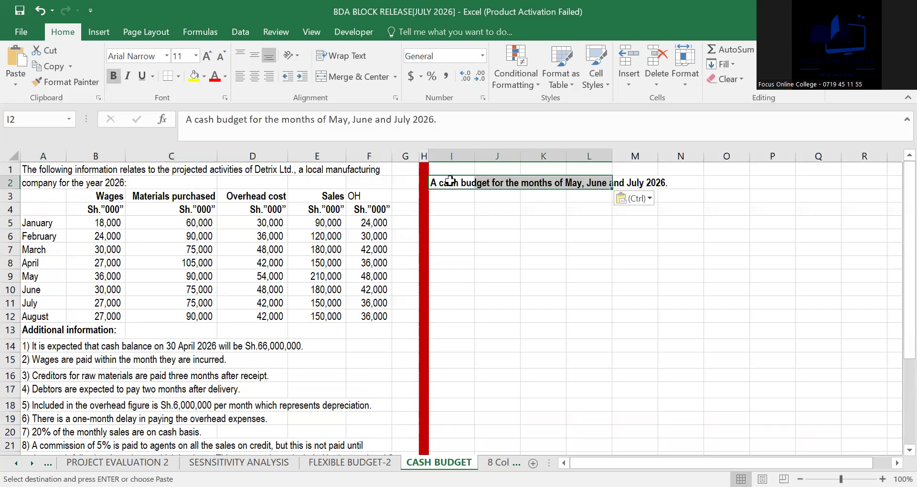
Step: Enter the heading SOLUTION in cell I1 and fill I1:J1 with standard orange
click(441, 168)
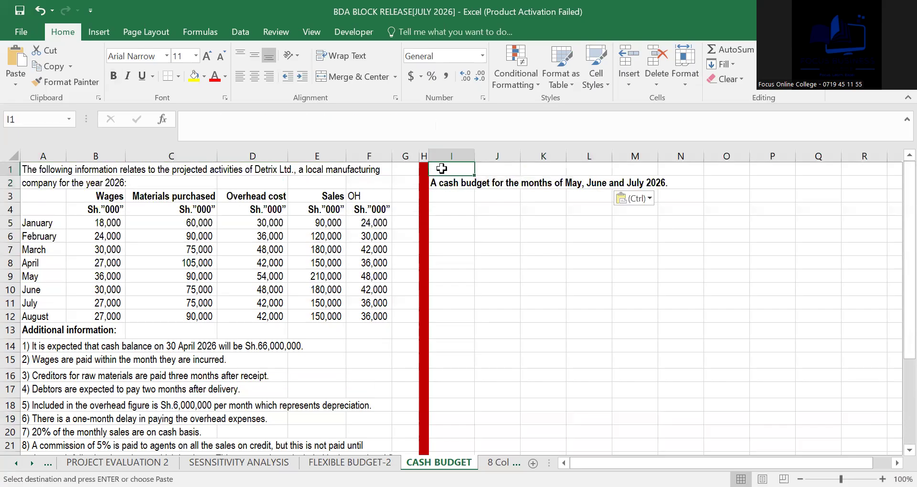
text(SOLU)
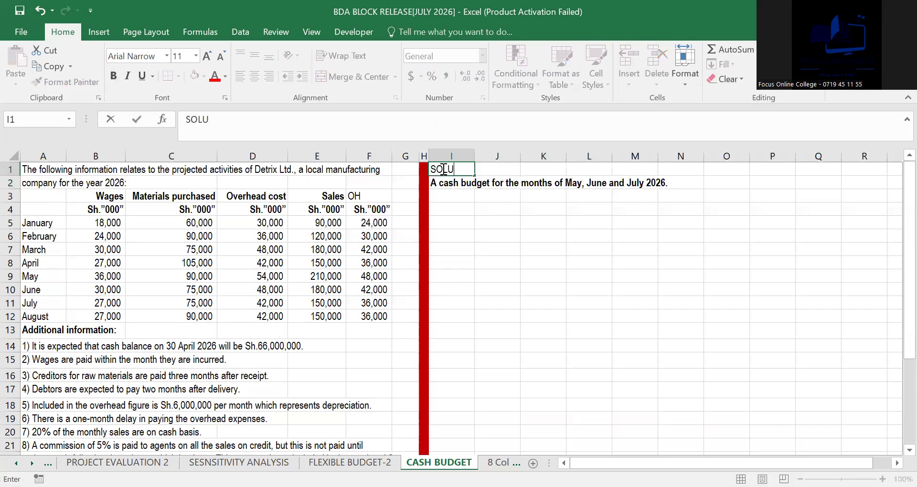
text(TION)
click(530, 212)
drag(447, 167, 492, 170)
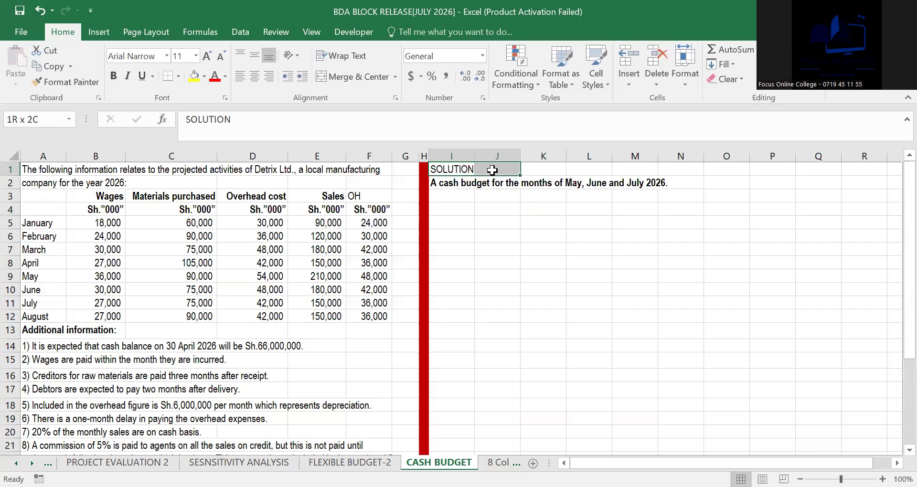
click(205, 78)
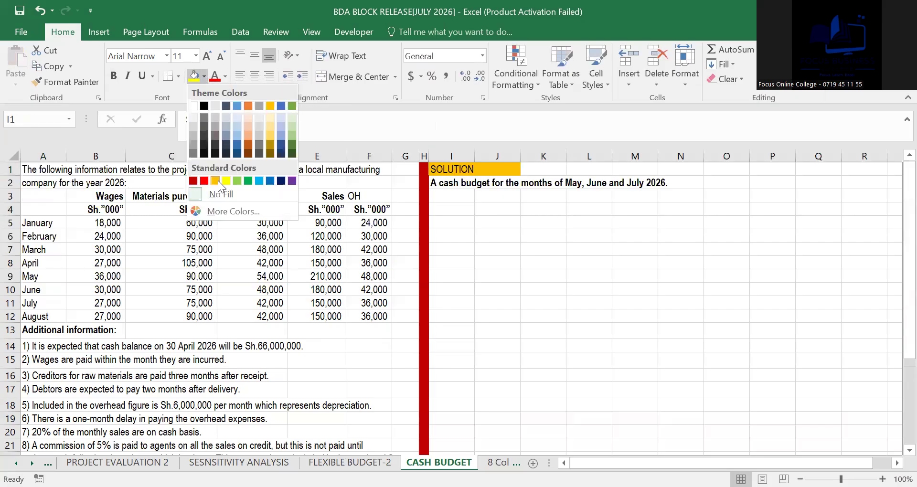
click(215, 181)
click(496, 303)
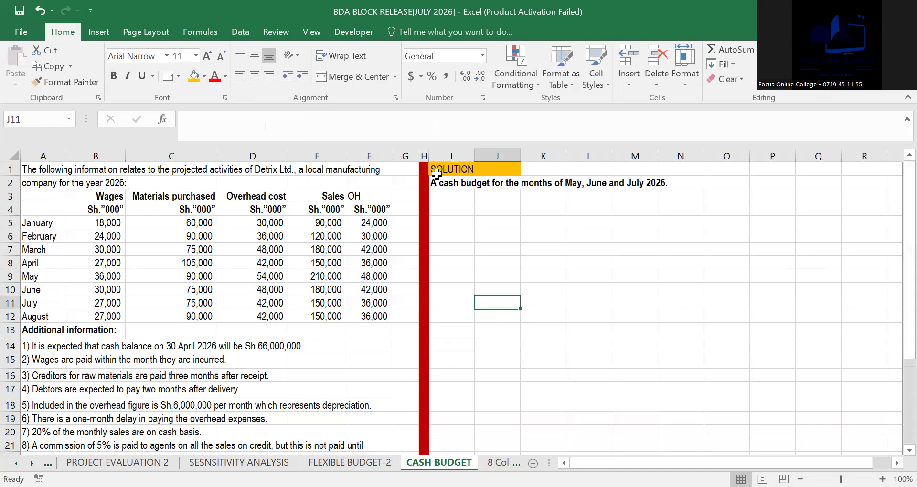
Step: Enter the column headings May, June and July in cells N3, O3 and P3
click(672, 198)
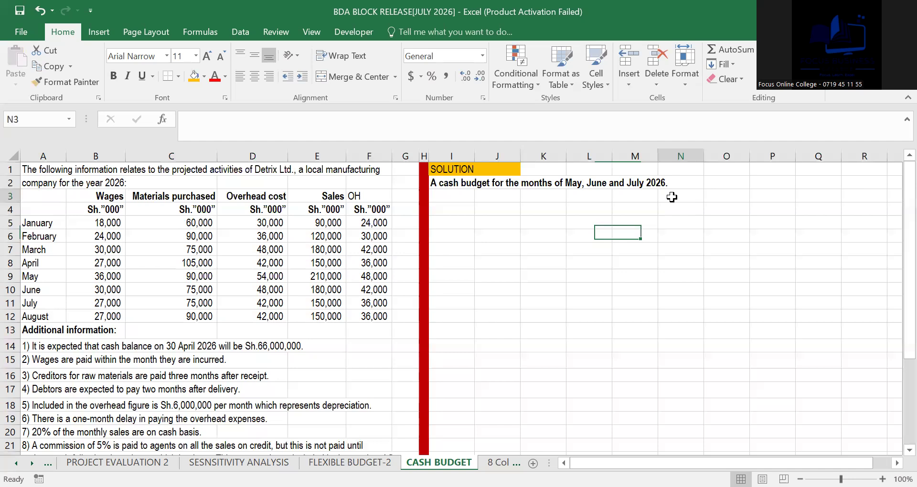
text(May)
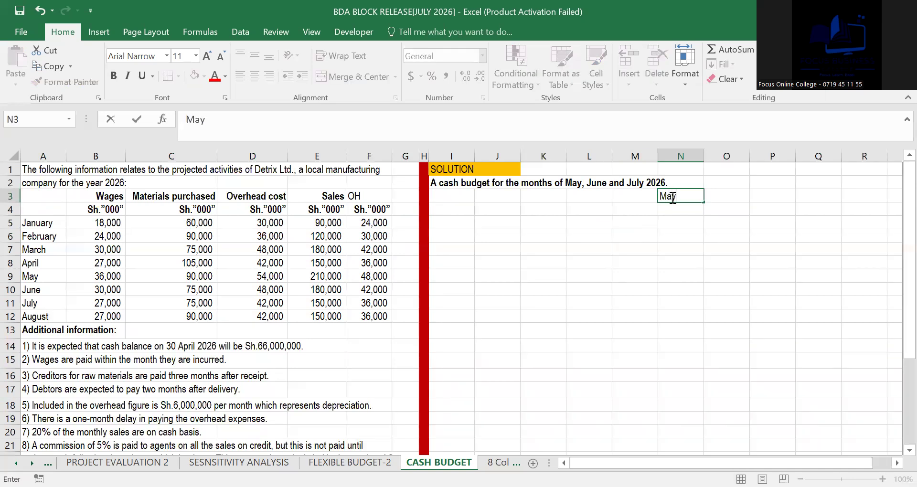
key(Tab)
text(J)
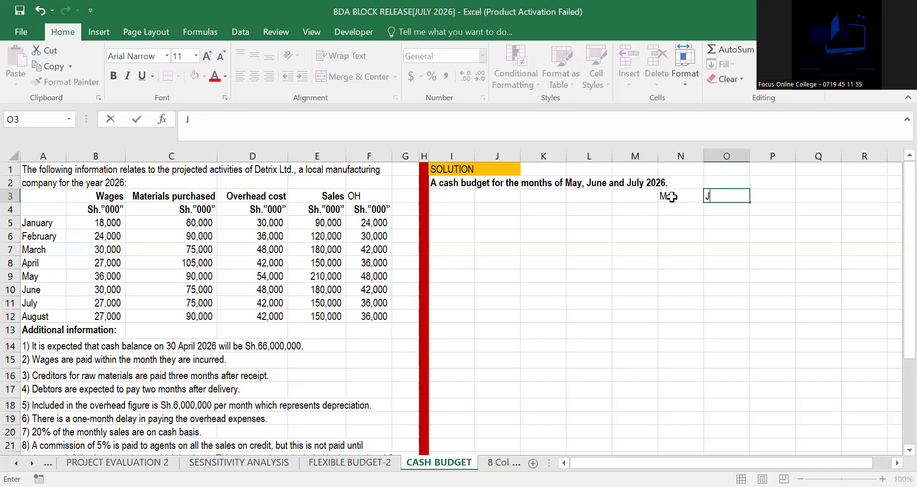
text(unw)
key(BackSpace)
text(e)
key(Tab)
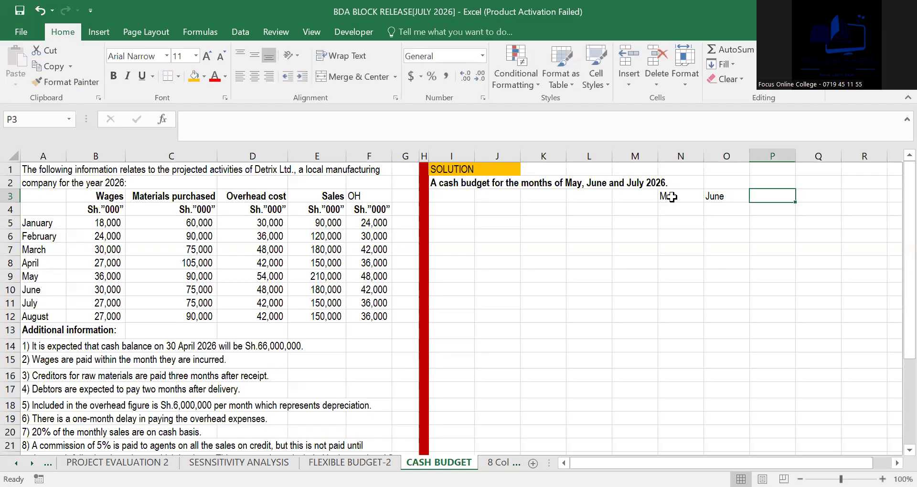
text(July)
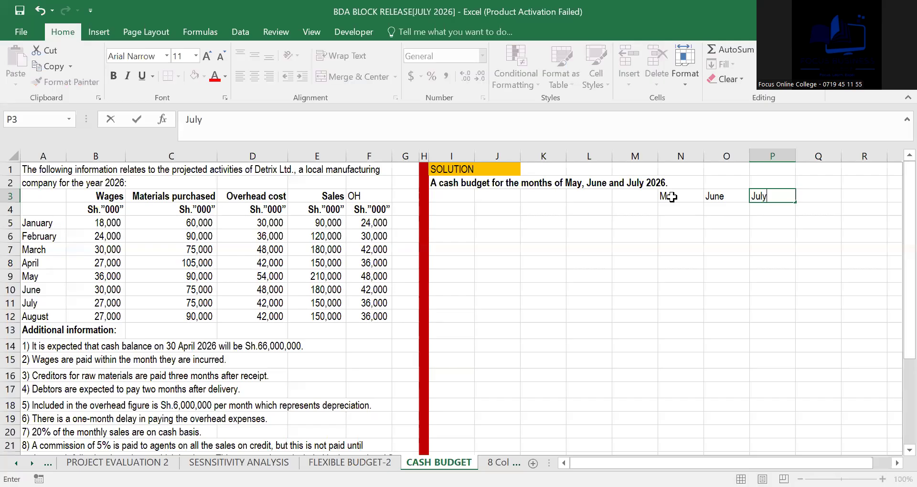
click(691, 250)
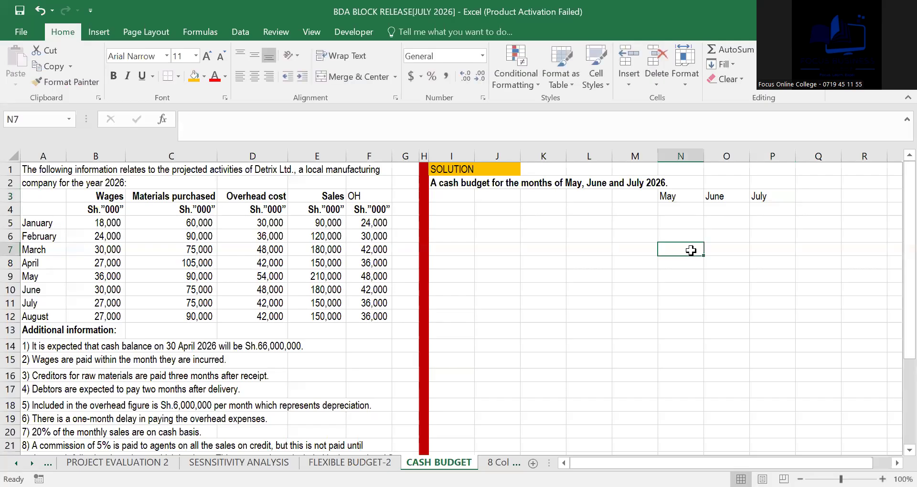
Step: Make the May, June and July headings in N3:P3 bold
click(685, 196)
drag(684, 196, 780, 200)
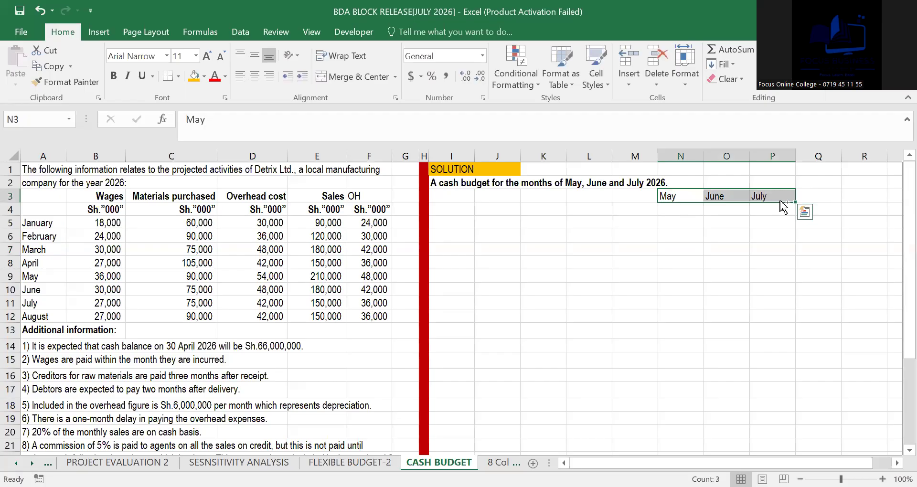
key(ctrl+b)
click(492, 292)
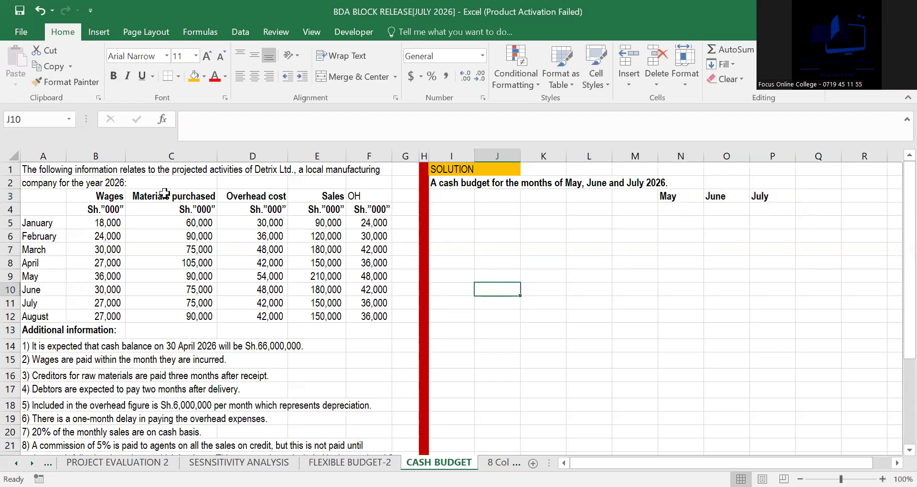
Step: Link cell N4 to the currency unit label with =B4 and fill the formula across to P4
click(681, 209)
text(=)
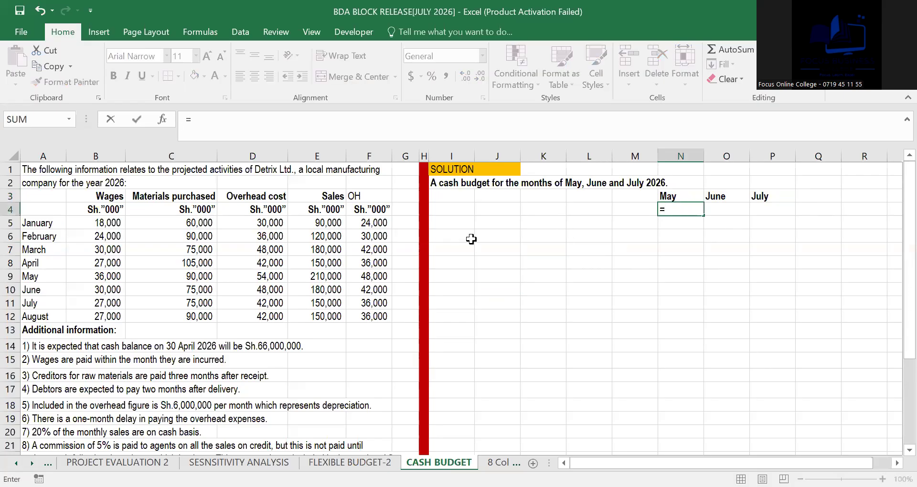
click(103, 208)
key(Return)
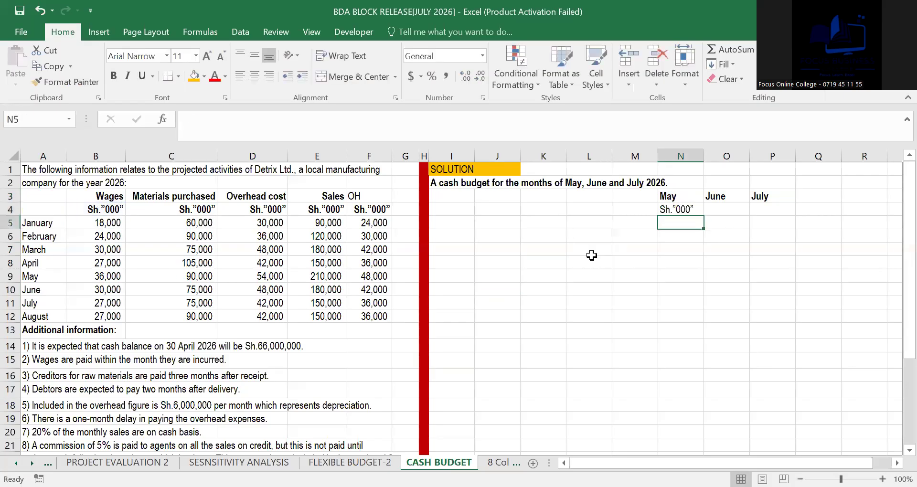
click(684, 205)
drag(703, 215, 796, 221)
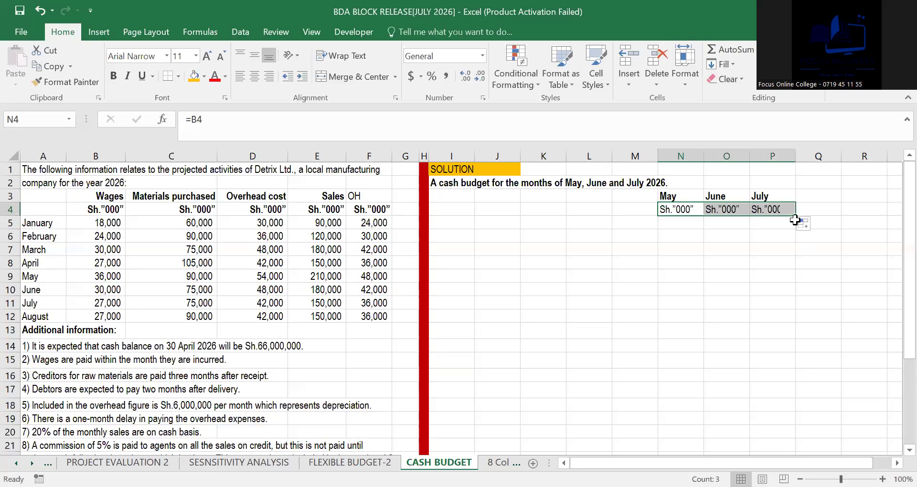
Step: Make the month headings and the currency unit labels in N3:P4 all bold
click(707, 250)
click(667, 195)
drag(667, 195, 786, 217)
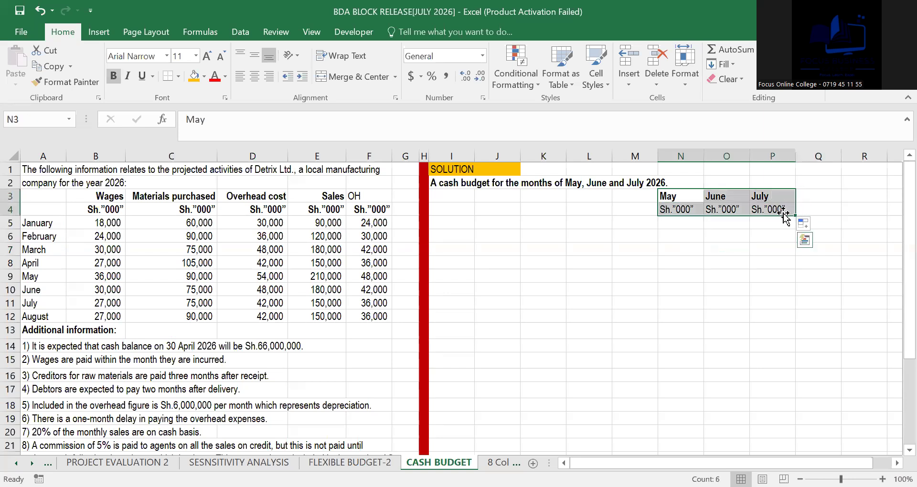
key(ctrl+b)
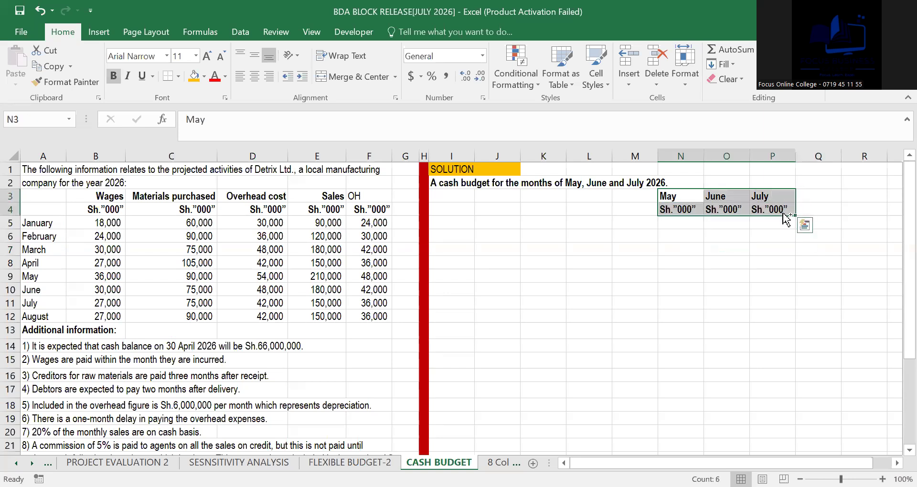
Step: Enter the row label Opening cash balance in cell I5
click(446, 221)
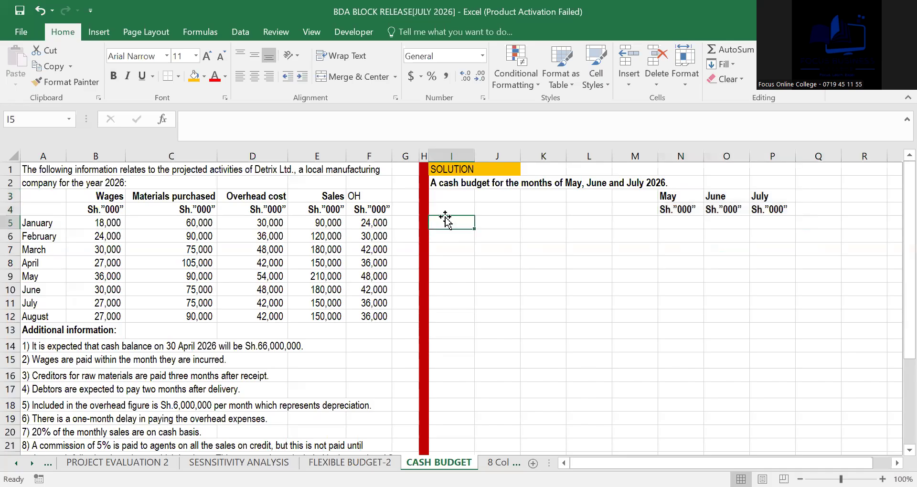
text(Op)
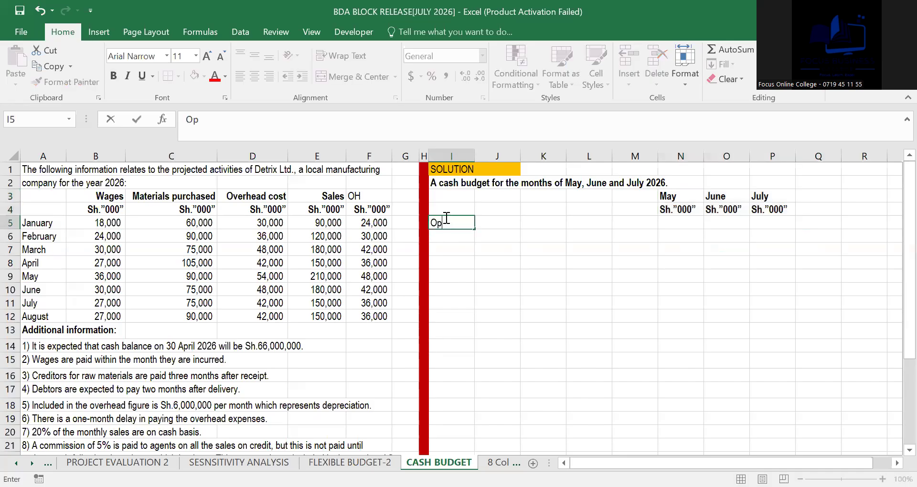
text(ening cash ba)
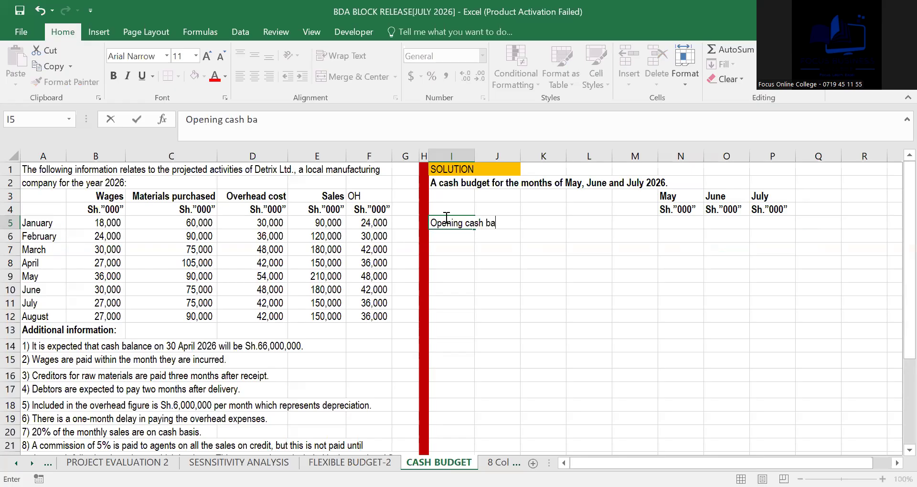
text(lance)
Step: Enter the section label Cash receipt in cell I6 and make I6:K6 bold
click(450, 234)
text(C)
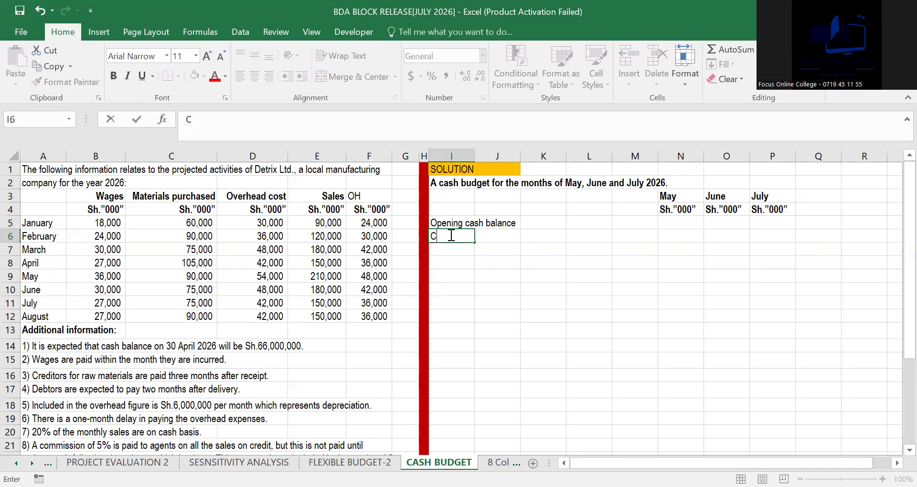
text(ash receipt)
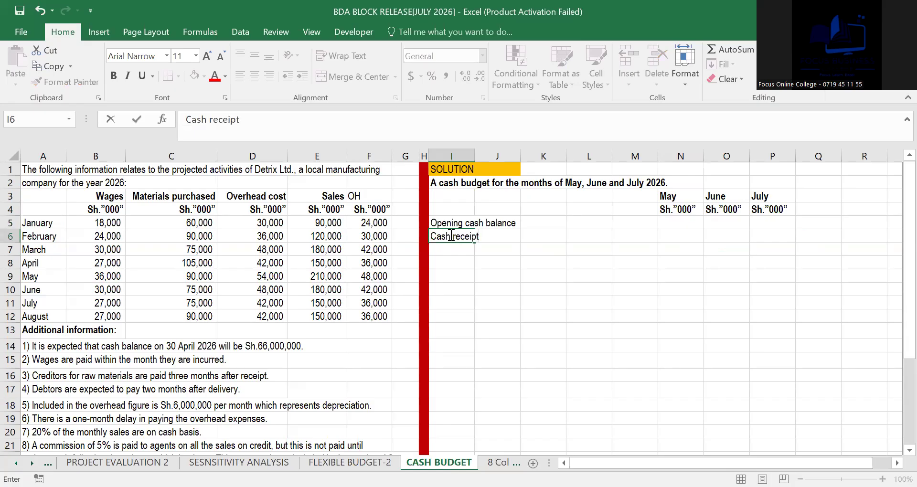
click(489, 293)
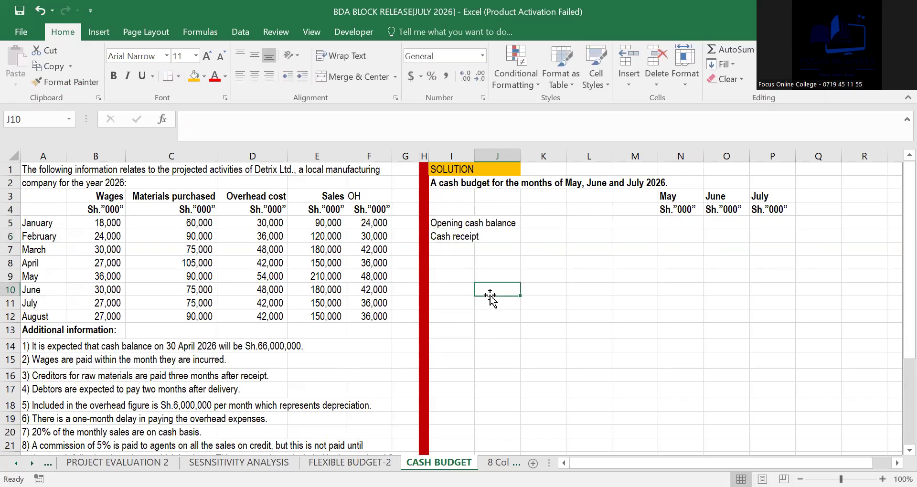
drag(444, 231, 543, 237)
key(ctrl+b)
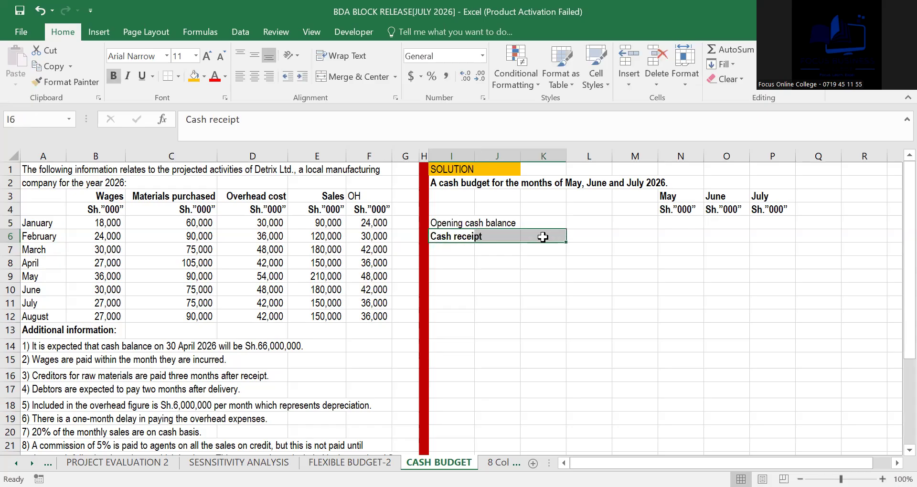
Step: Copy the bold Cash receipt label from I6:K6 to row 16, starting at cell I16
key(ctrl+c)
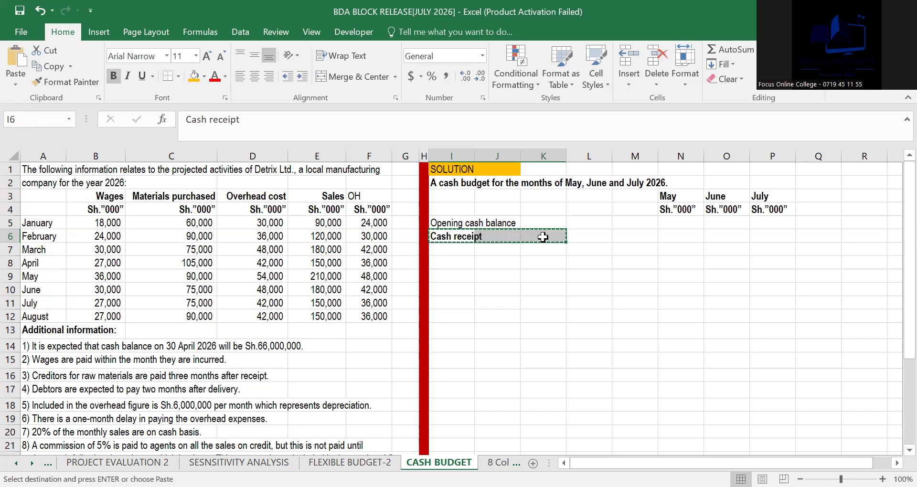
click(441, 373)
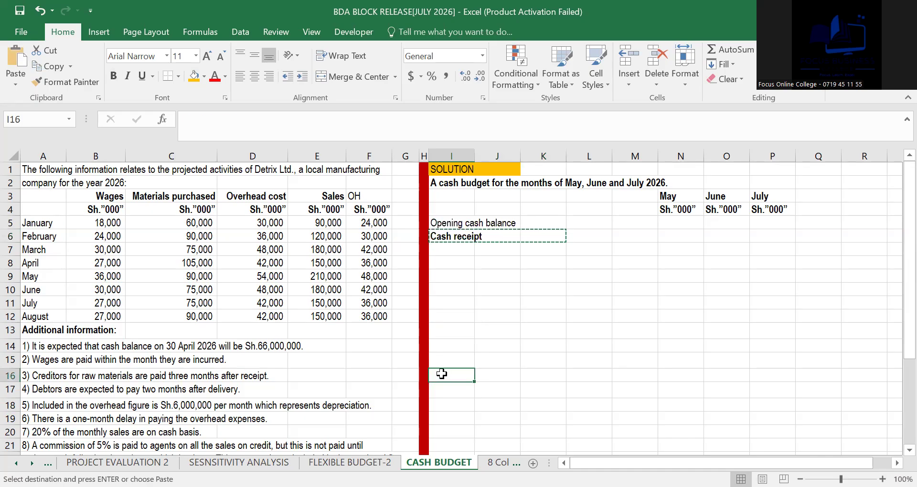
key(ctrl+v)
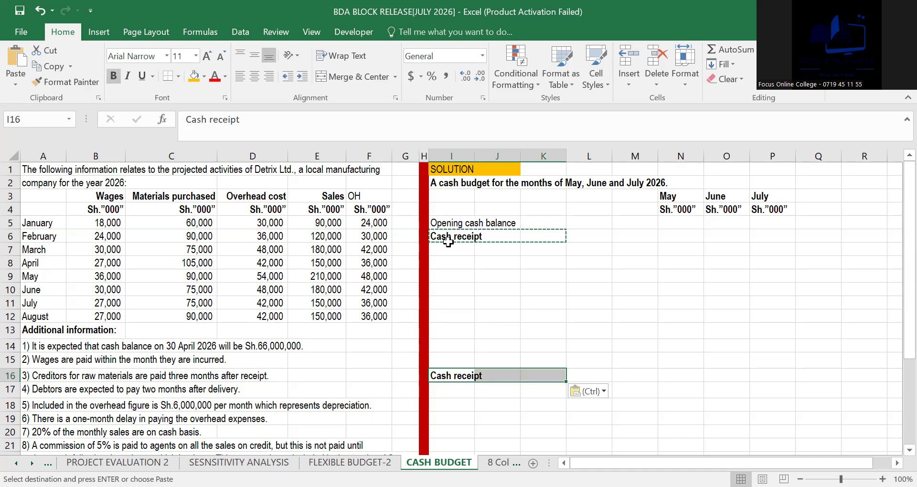
drag(439, 223, 549, 222)
click(434, 235)
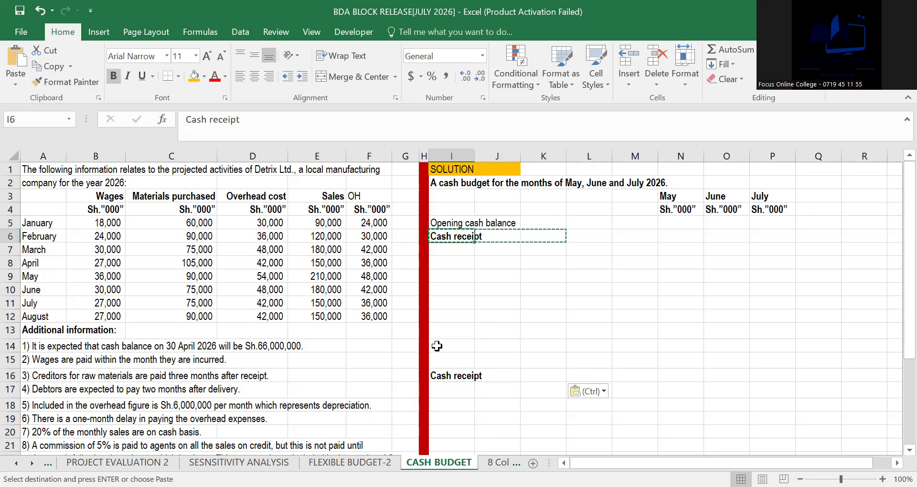
Step: Enter the label Total cash receipt [A] in cell I13 and make I13:P13 bold
click(437, 330)
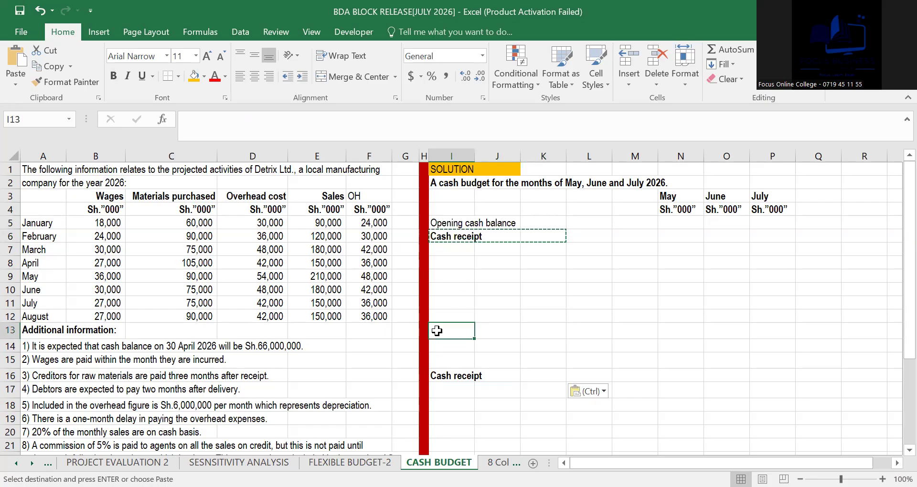
text(Totapo)
key(BackSpace)
key(BackSpace)
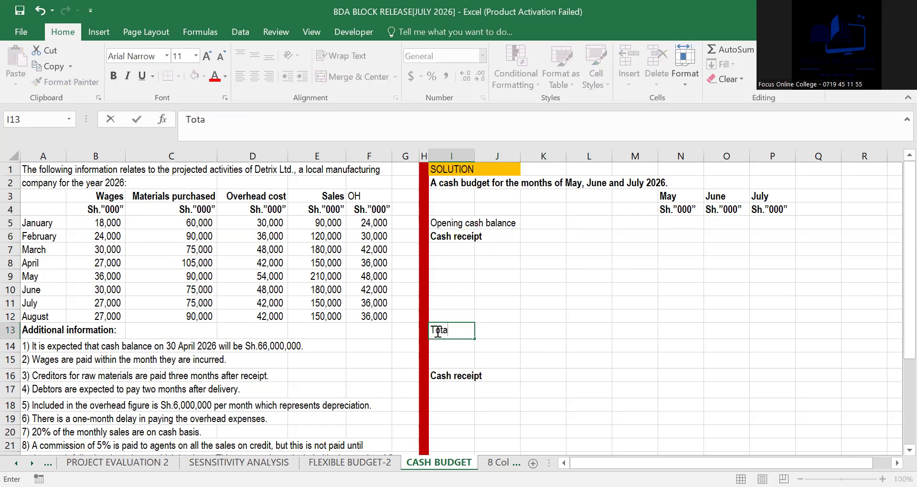
text(l cash receipt)
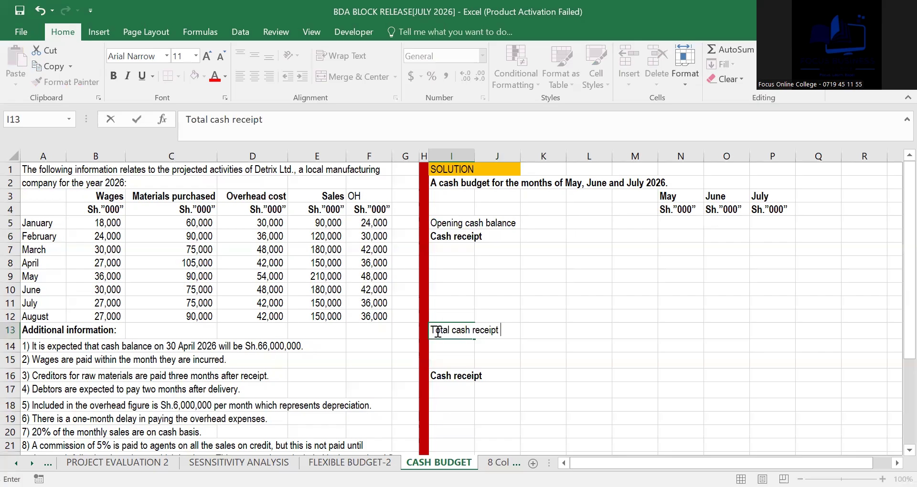
text( [A)
click(495, 358)
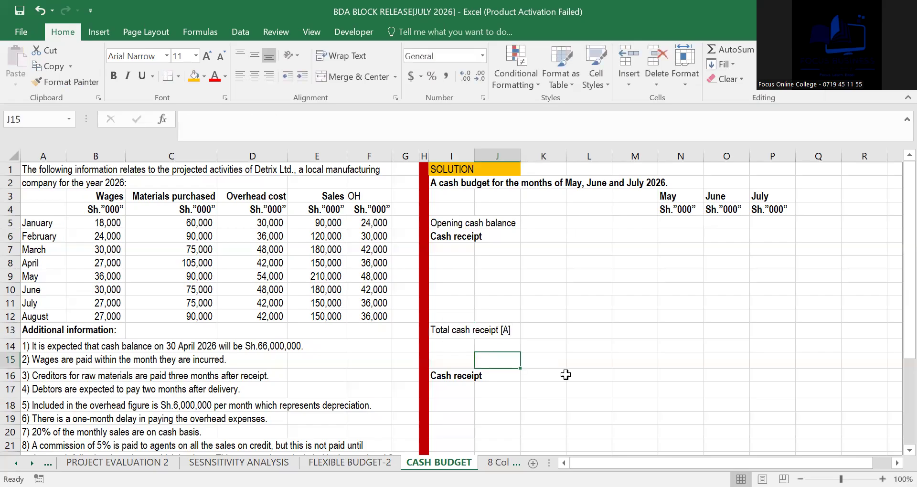
drag(446, 329, 767, 329)
key(ctrl+b)
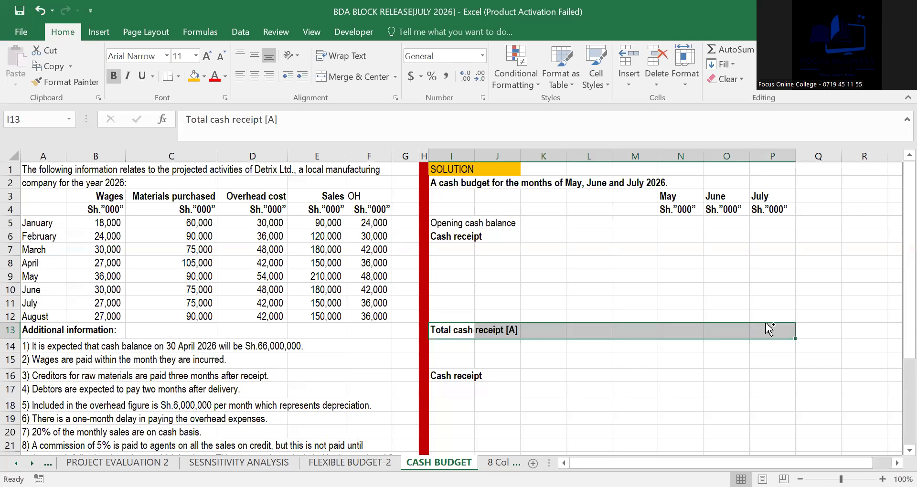
Step: Move the second Cash receipt label from cell I16 up to cell I14, directly below the total cash receipt row
click(460, 375)
drag(460, 375, 511, 375)
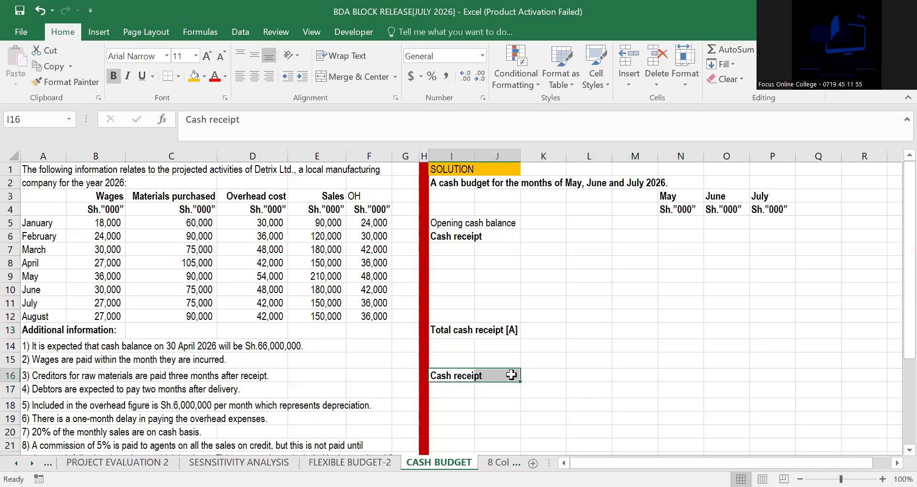
key(ctrl+c)
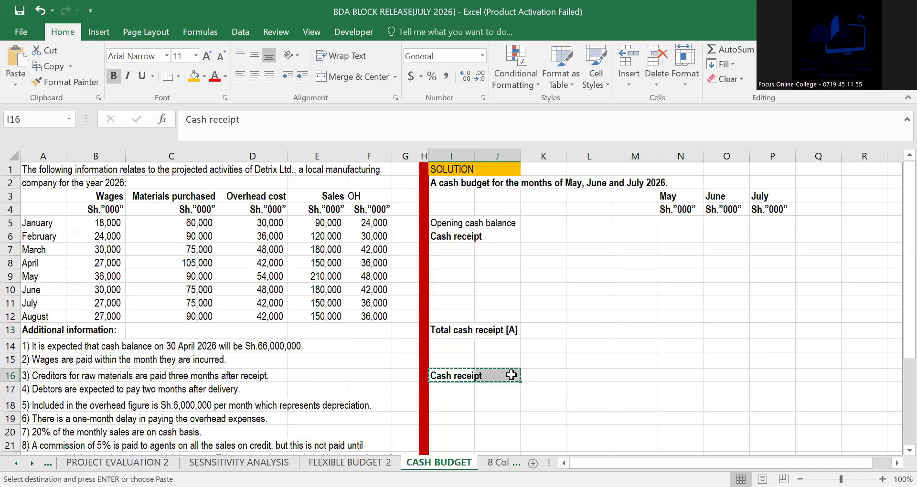
click(451, 346)
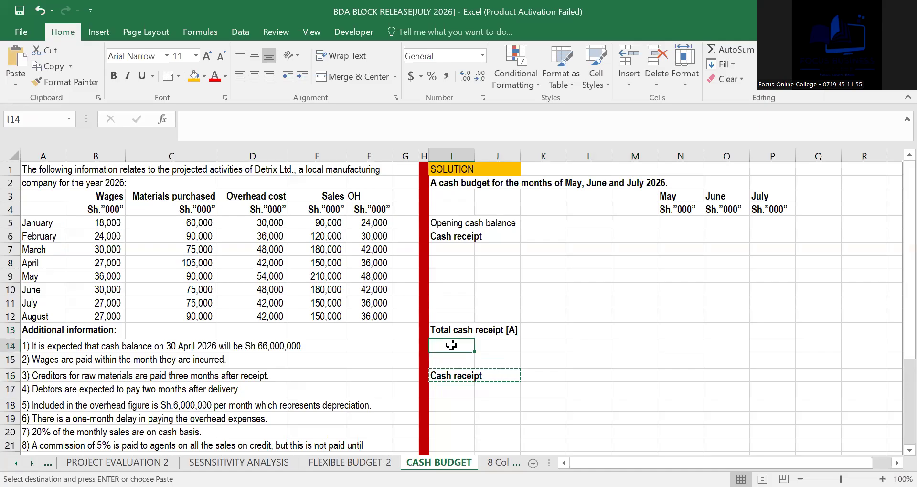
key(Down)
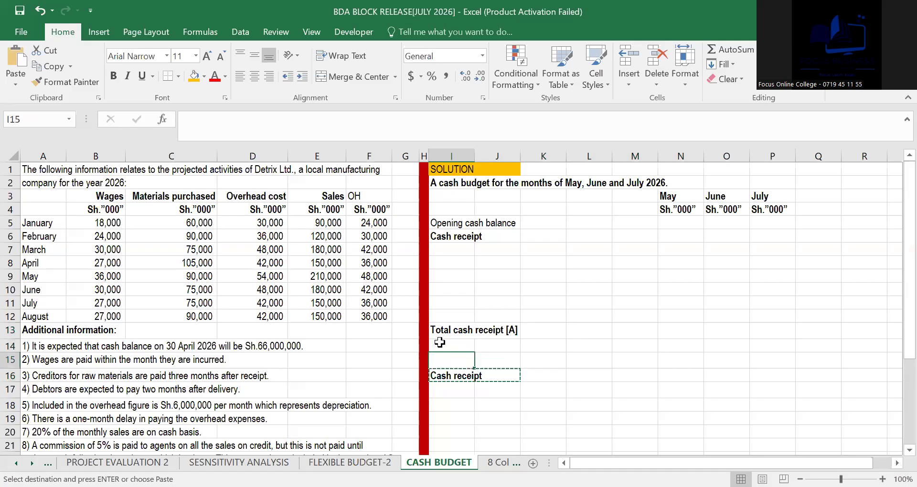
click(440, 343)
key(Return)
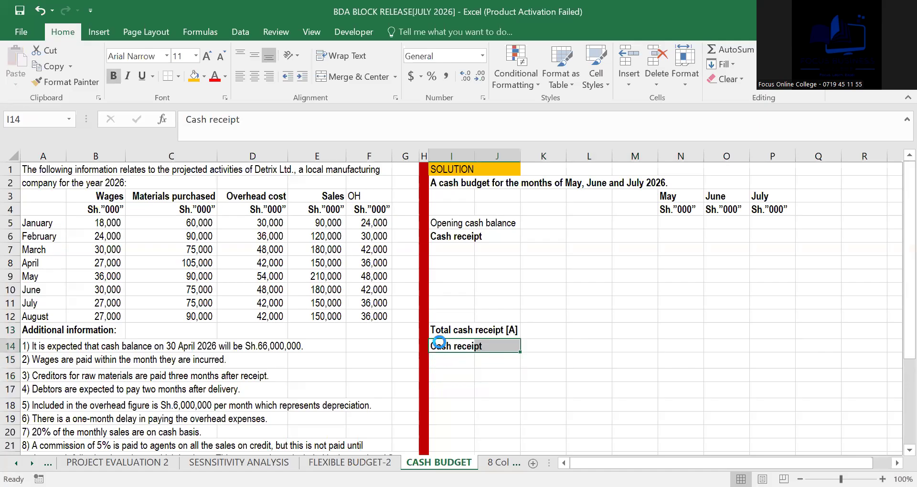
click(478, 389)
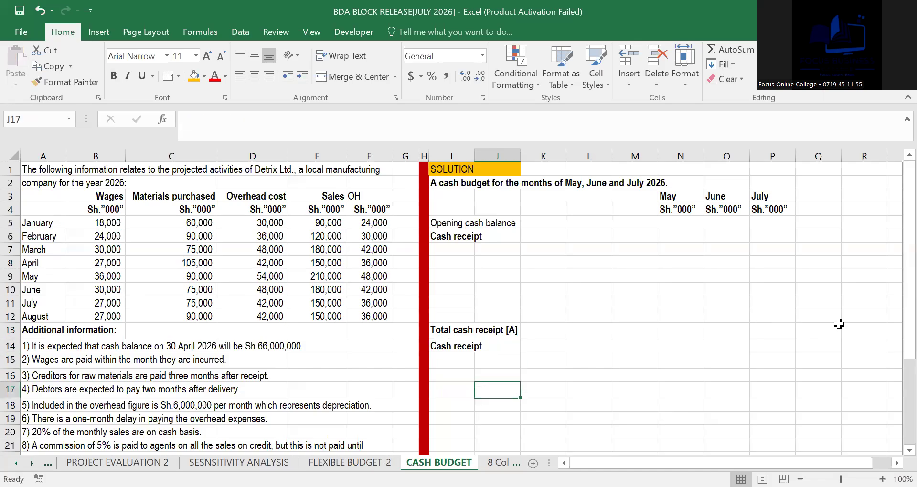
Step: Copy the Total cash receipt [A] label from I13:K13 to row 24, starting at cell I24
drag(906, 227, 895, 276)
drag(436, 249, 527, 249)
key(ctrl+c)
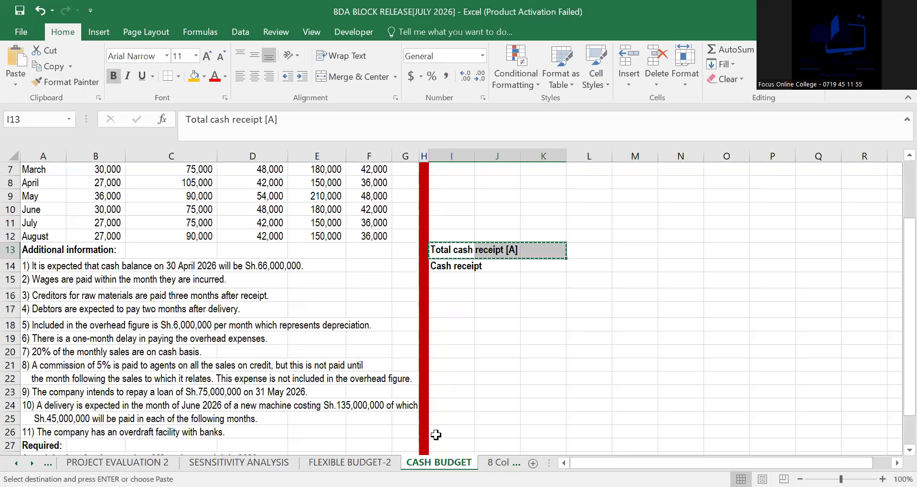
click(444, 404)
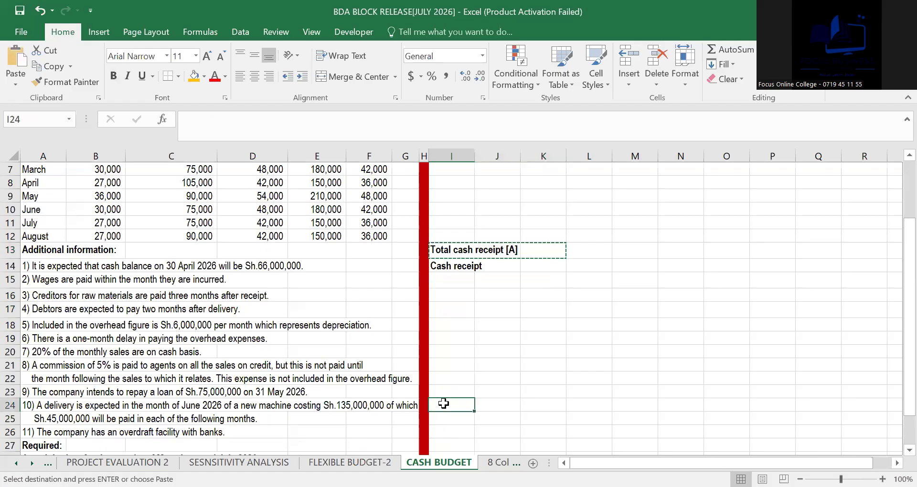
key(ctrl+v)
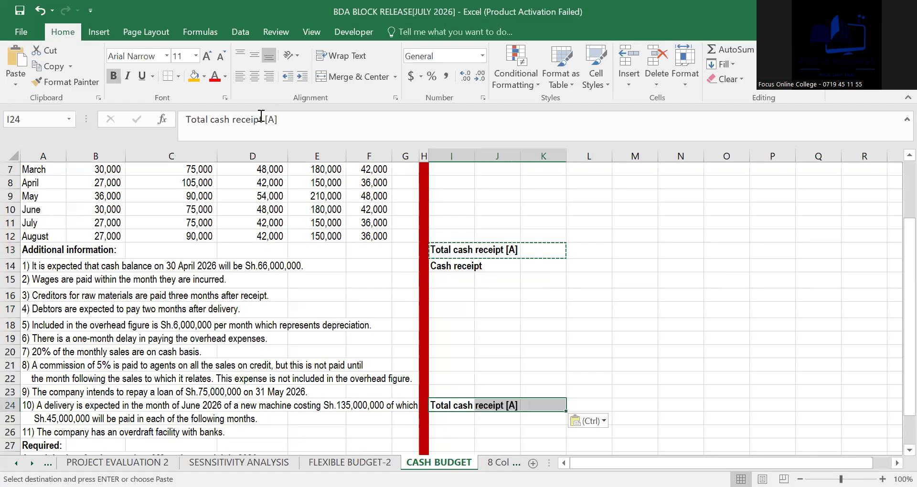
Step: Change the copied label in cell I24 to Total cash payment[B]
drag(267, 120, 233, 120)
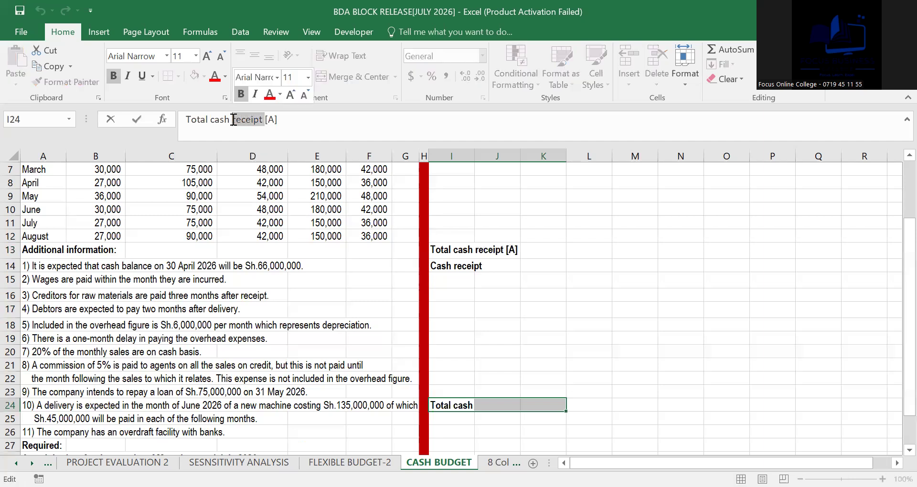
text(P)
key(BackSpace)
text(payment)
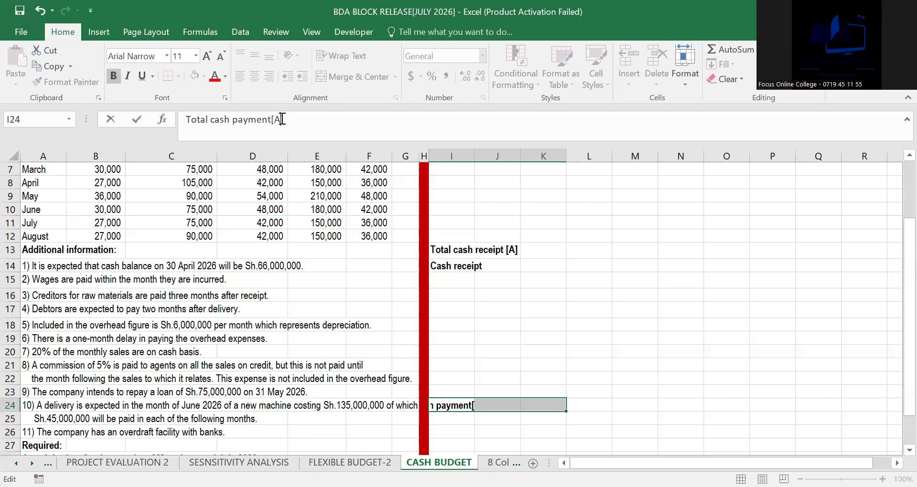
text(B)
click(683, 323)
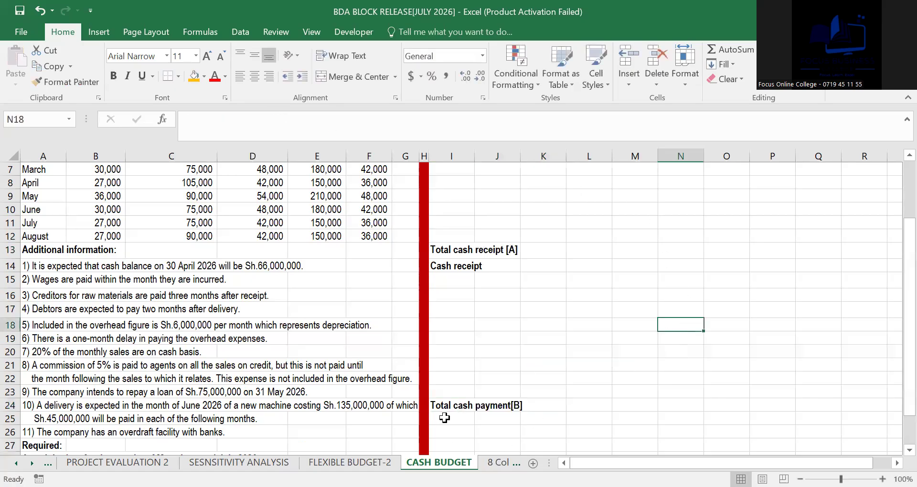
Step: Enter the label Clocing cash balance [A-B] in cell I25
click(444, 417)
text(c)
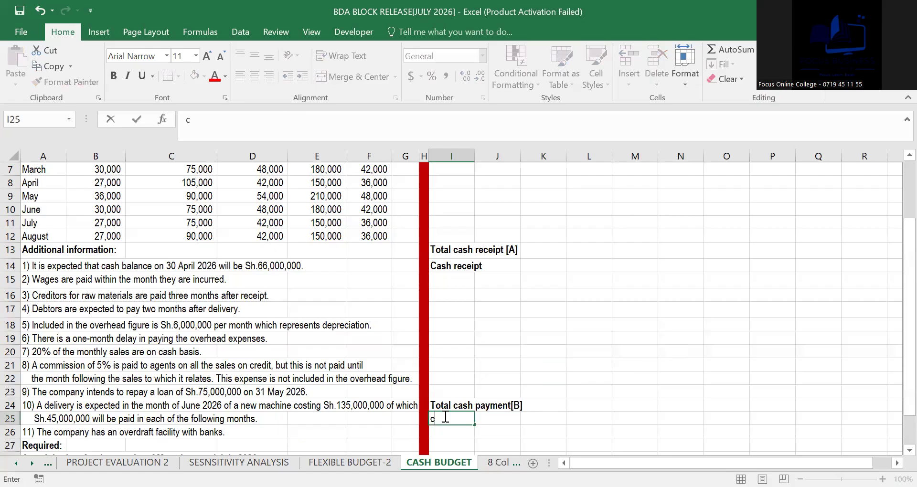
text(locing cash)
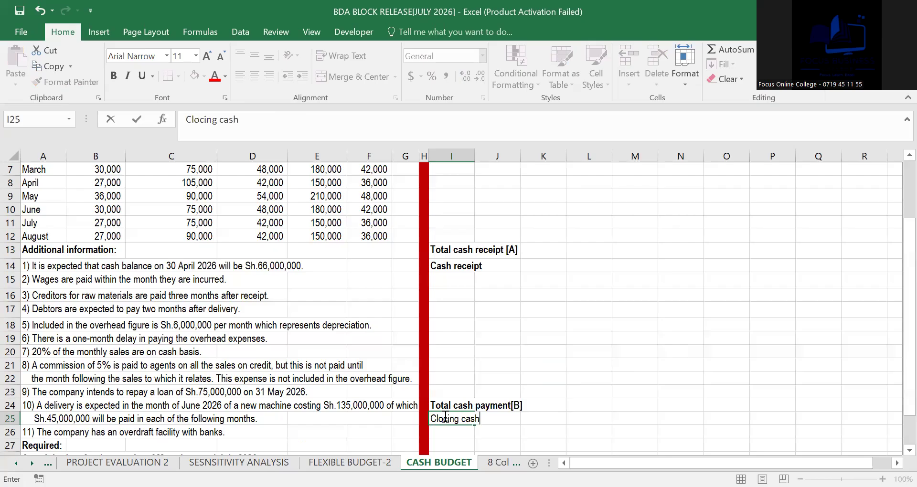
text( balance [A)
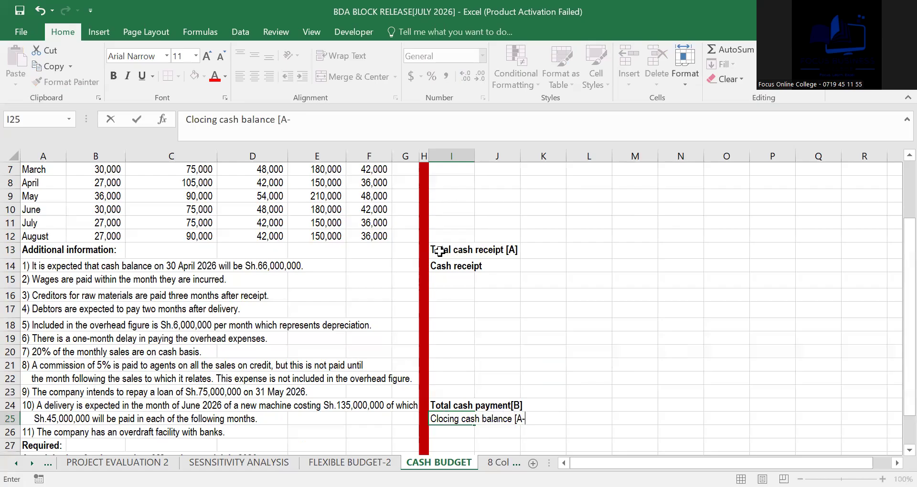
text(-B])
click(665, 432)
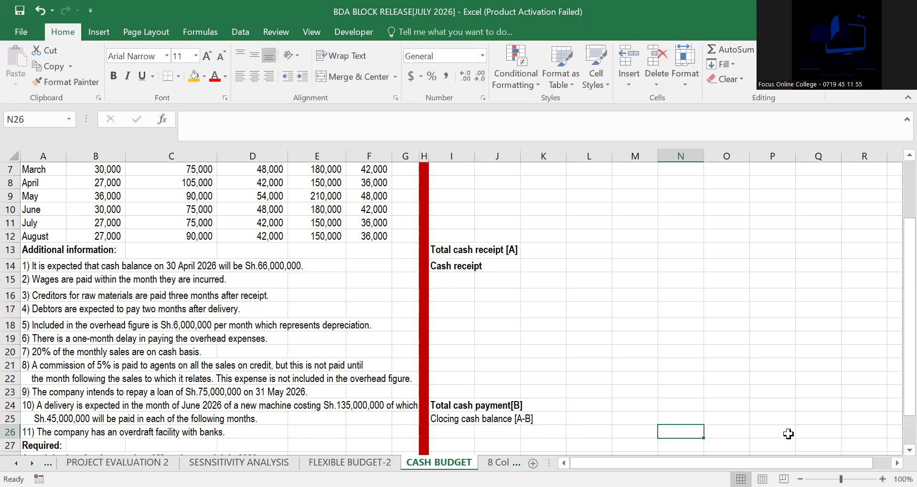
Step: Make the Clocing cash balance [A-B] label in I25:K25 bold
drag(444, 421, 564, 421)
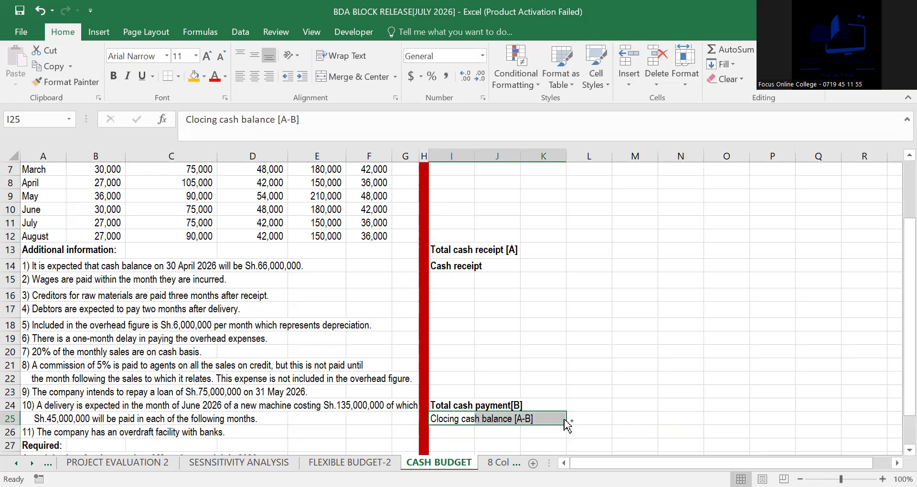
key(ctrl+b)
click(764, 365)
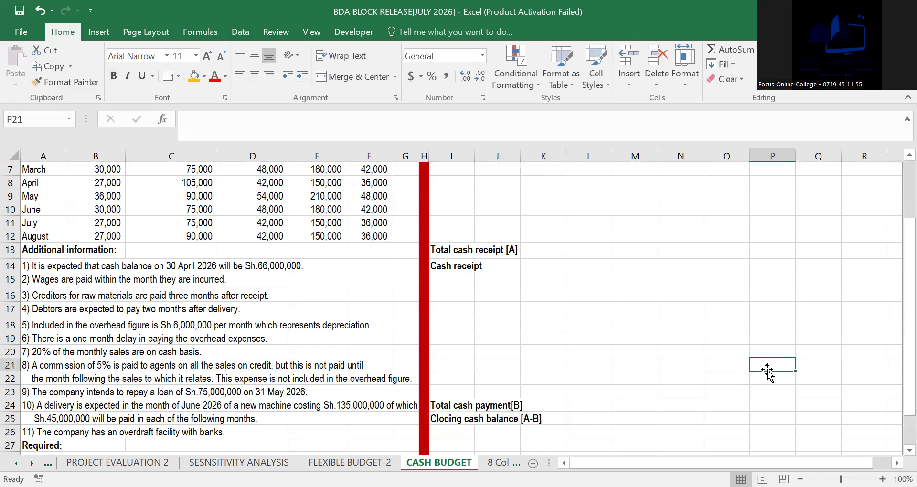
Step: Enter 66000 as the May opening cash balance in cell N5
drag(910, 353, 894, 322)
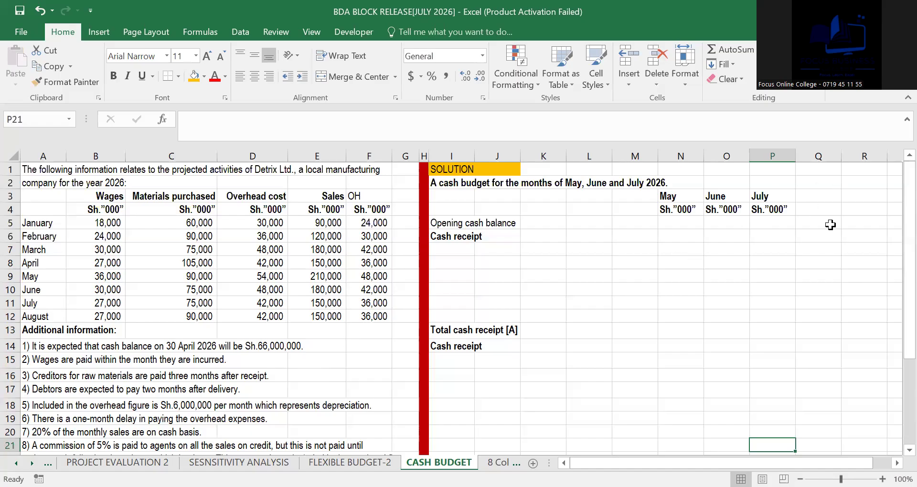
click(679, 223)
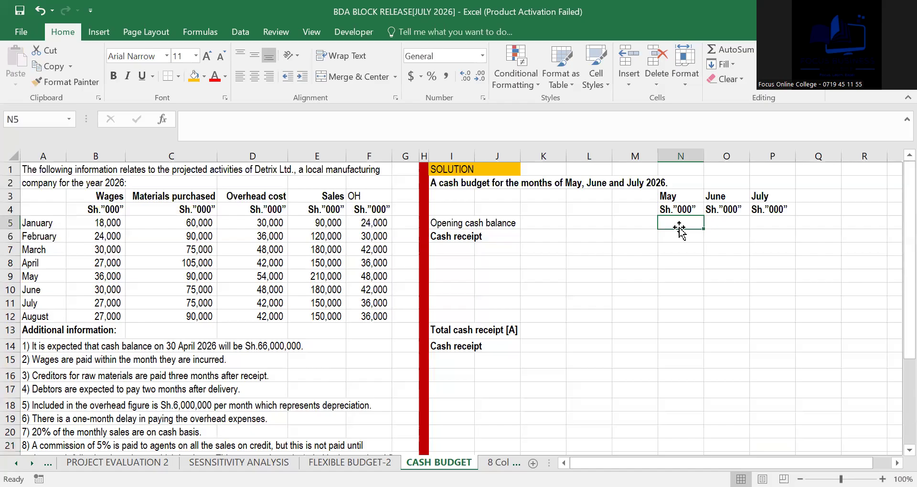
text(66000)
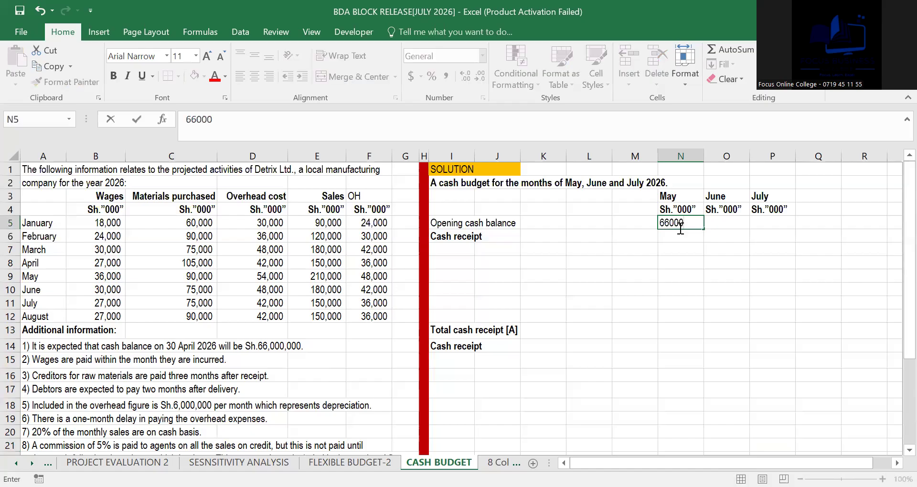
click(736, 299)
Step: Format the budget's month columns N5:P26 with thousands separators and no decimal places
click(677, 226)
drag(678, 226, 781, 424)
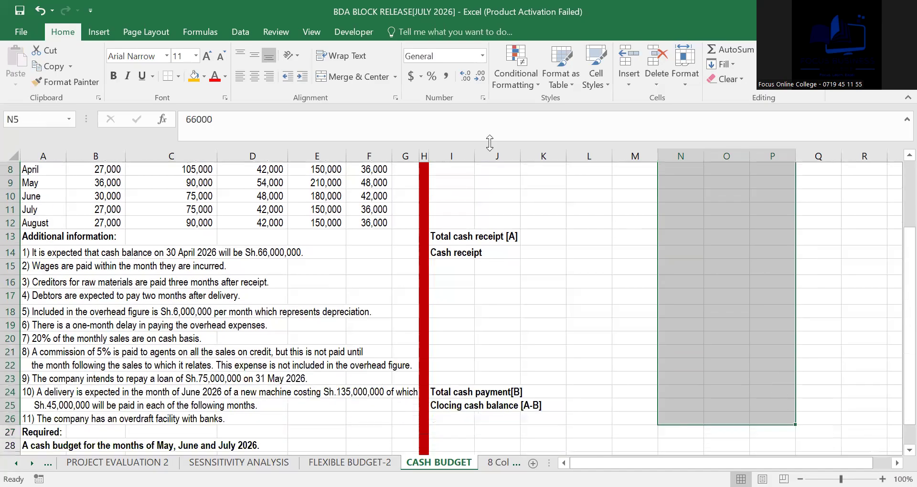
click(447, 72)
click(477, 76)
click(476, 76)
click(855, 289)
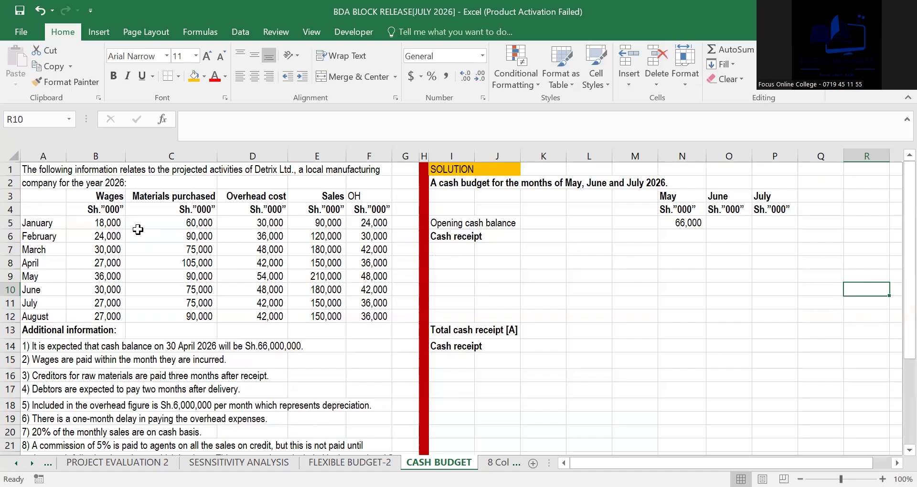
Step: Fill cell I7 under Cash receipt with the Wages heading by entering the formula =B3
click(441, 246)
text(=)
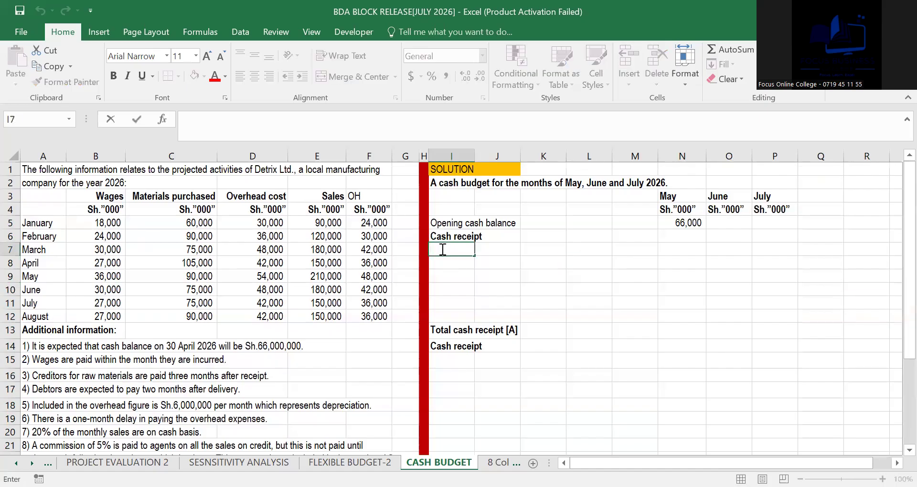
click(102, 196)
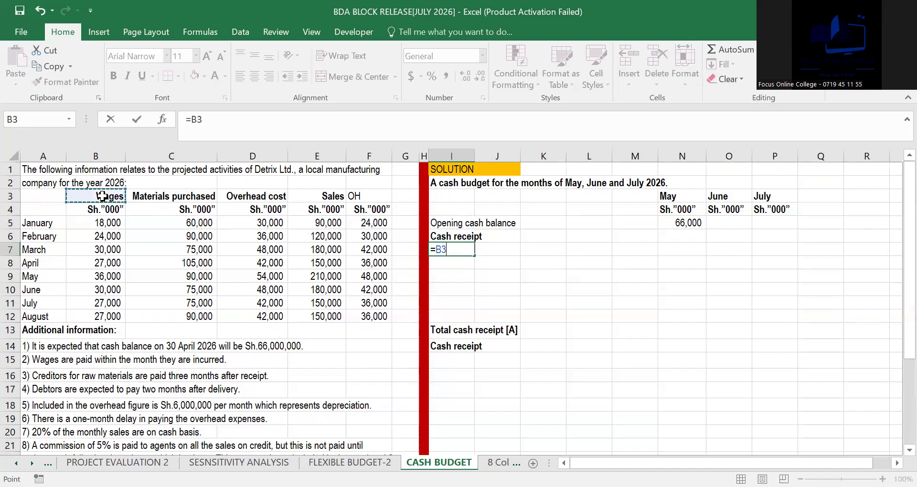
key(Return)
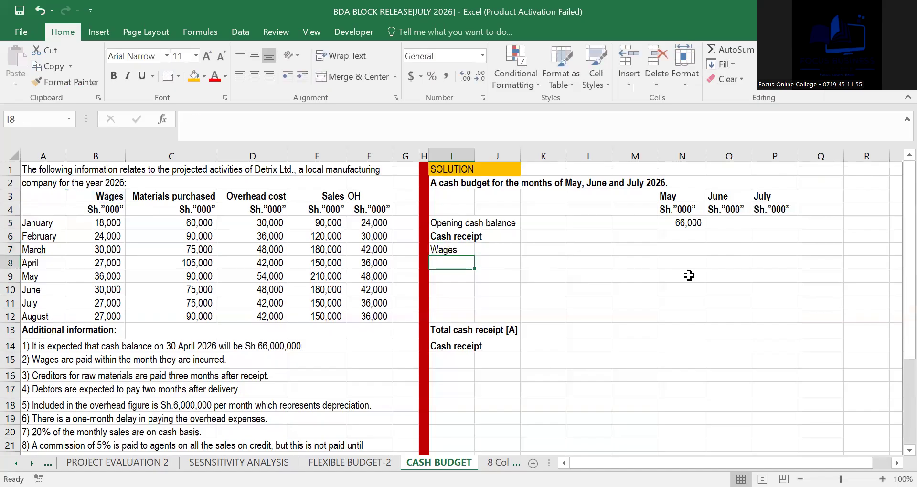
Step: Link the May wages in cell N7 to the question data with the formula =B9
click(686, 198)
key(Right)
key(Right)
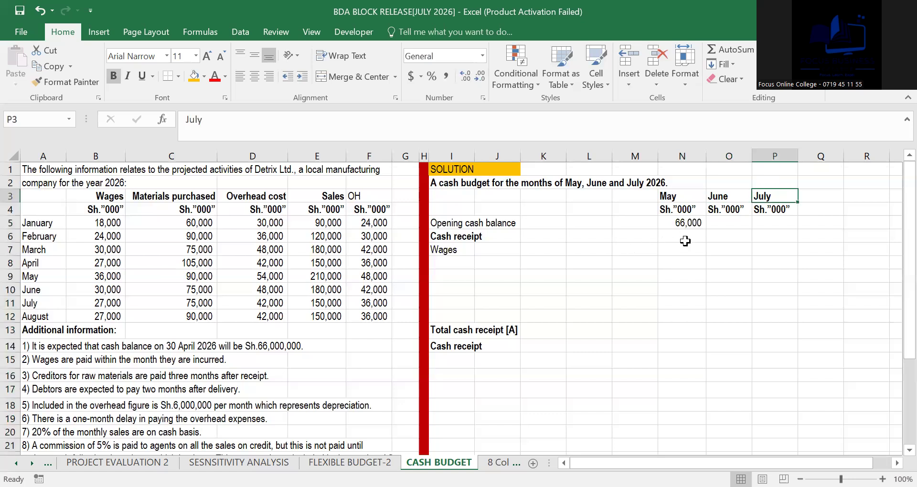
click(681, 237)
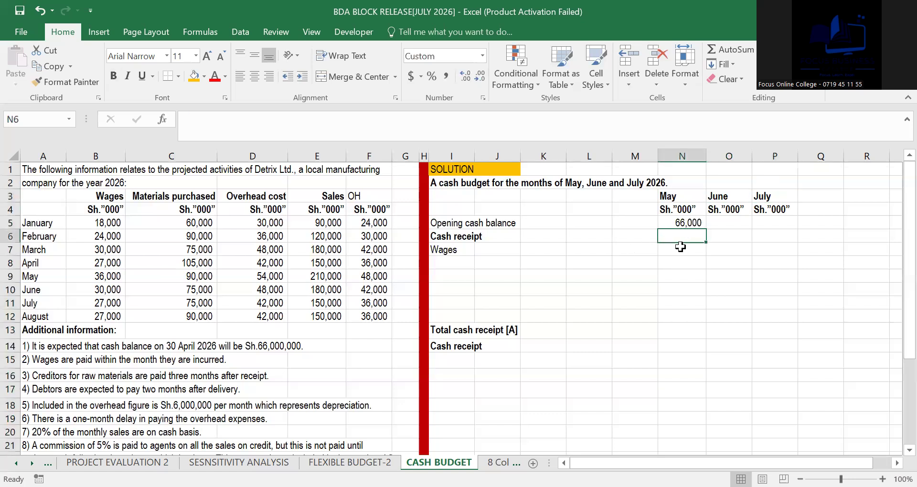
click(675, 249)
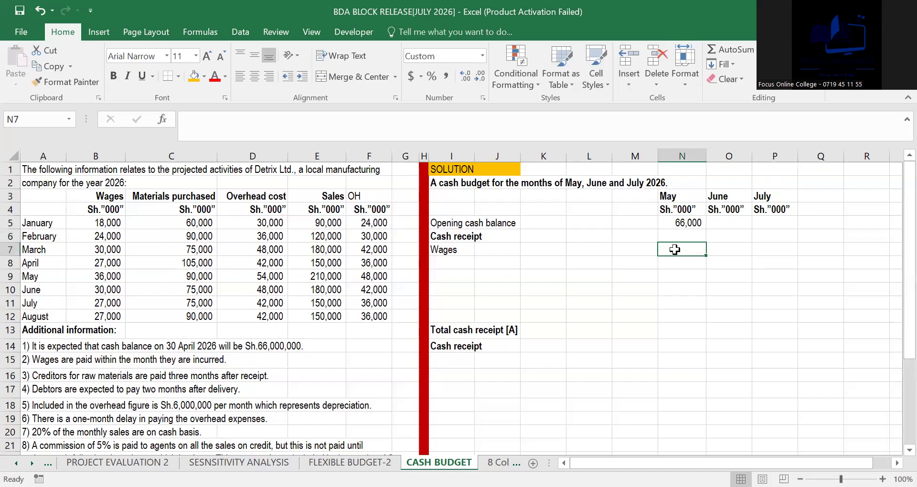
text(=)
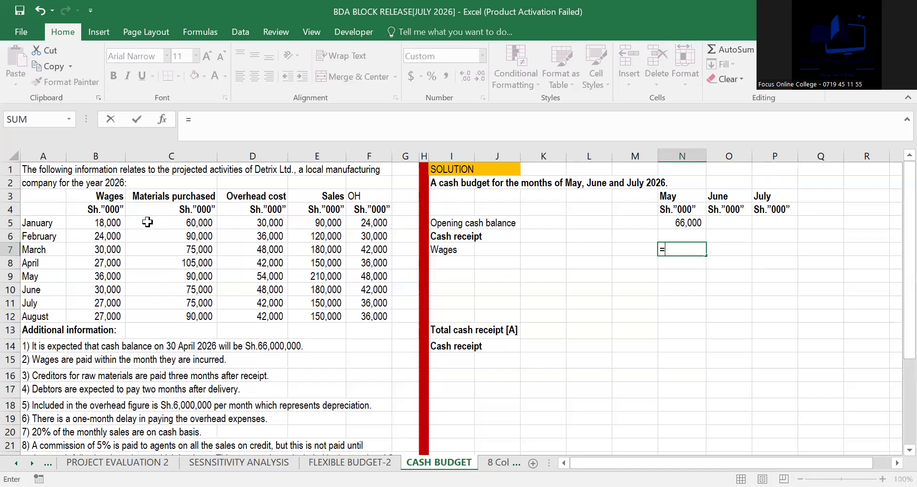
click(101, 275)
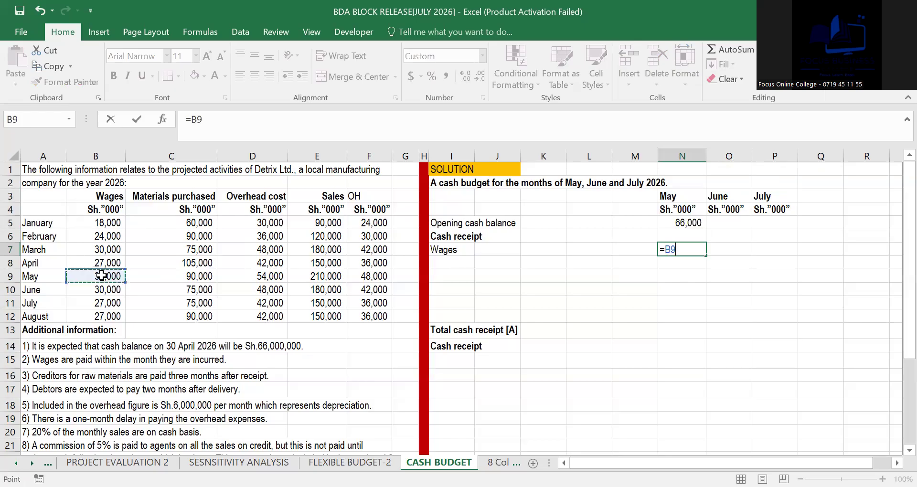
key(Return)
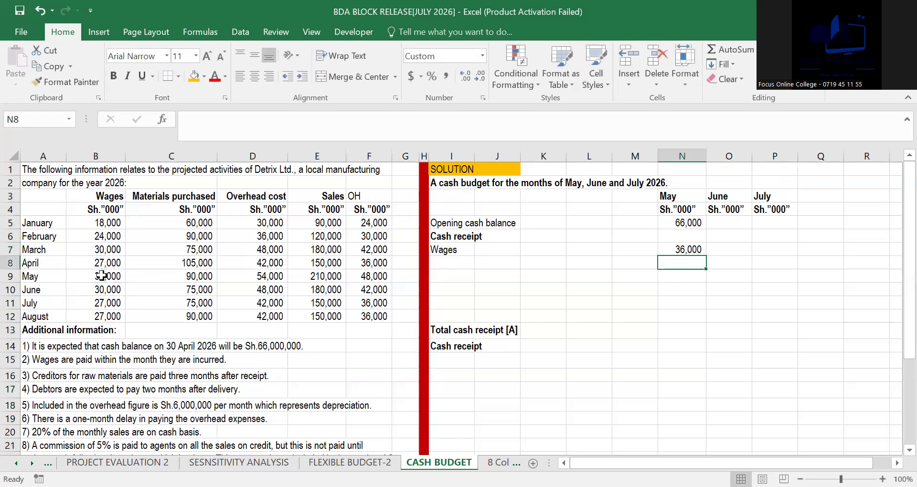
Step: Link the June wages in O7 to cell B10 and the July wages in P7 to cell B11
click(724, 249)
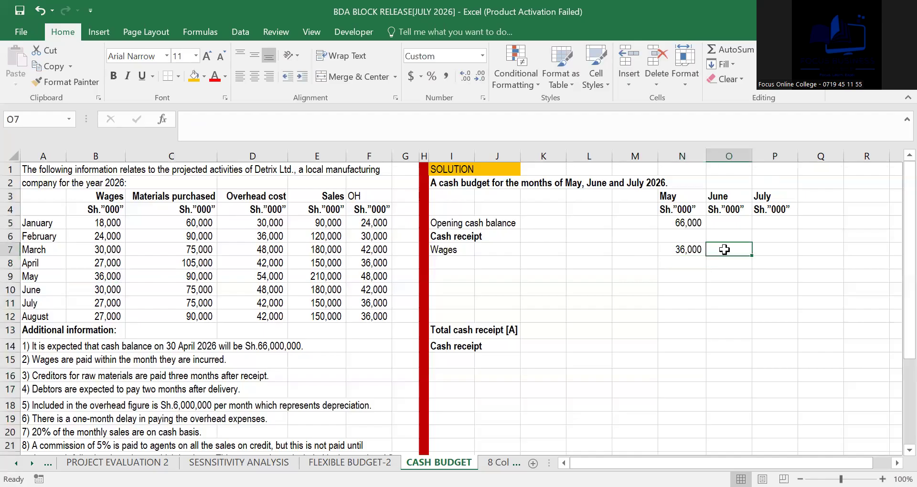
text(=)
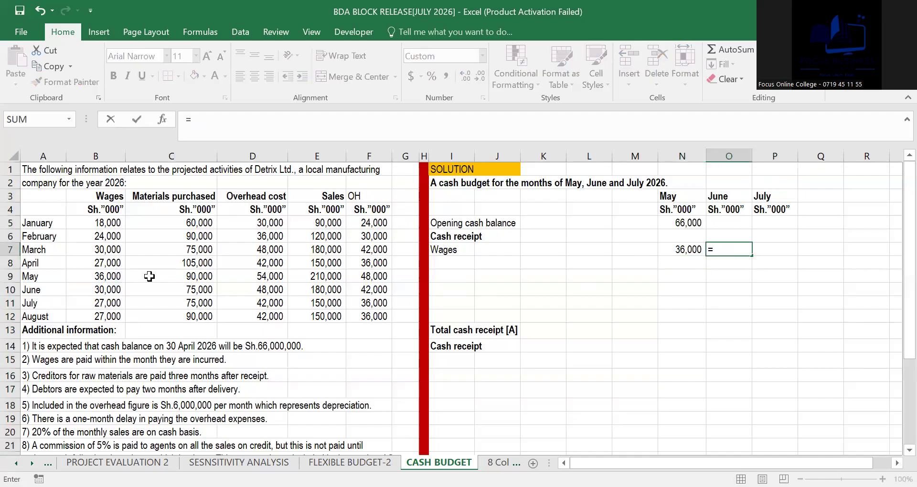
click(107, 287)
key(Return)
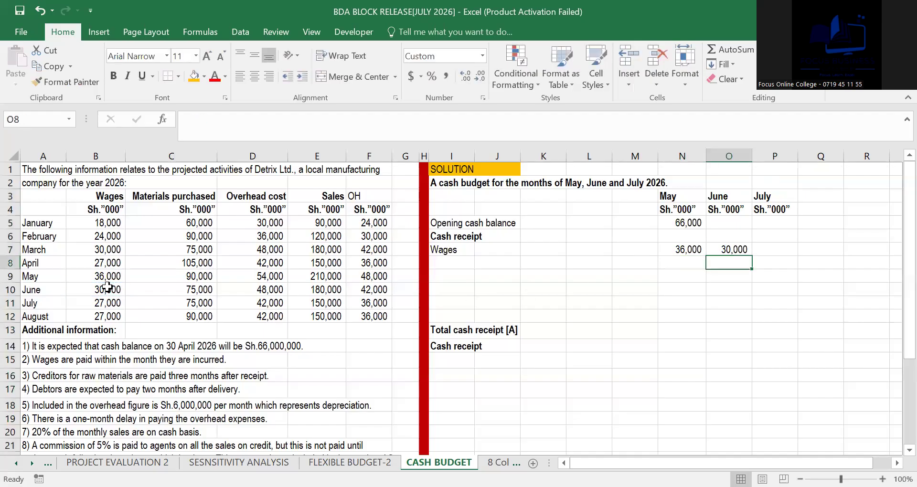
click(780, 251)
text(=)
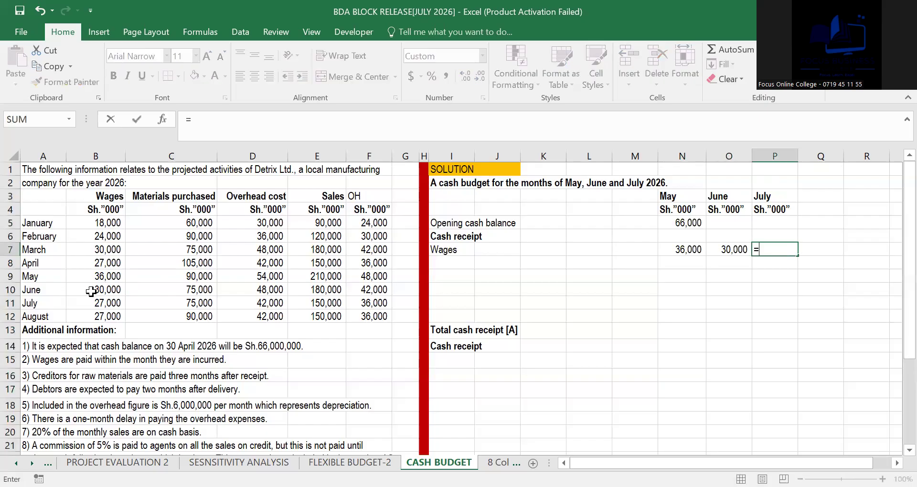
click(96, 307)
key(Return)
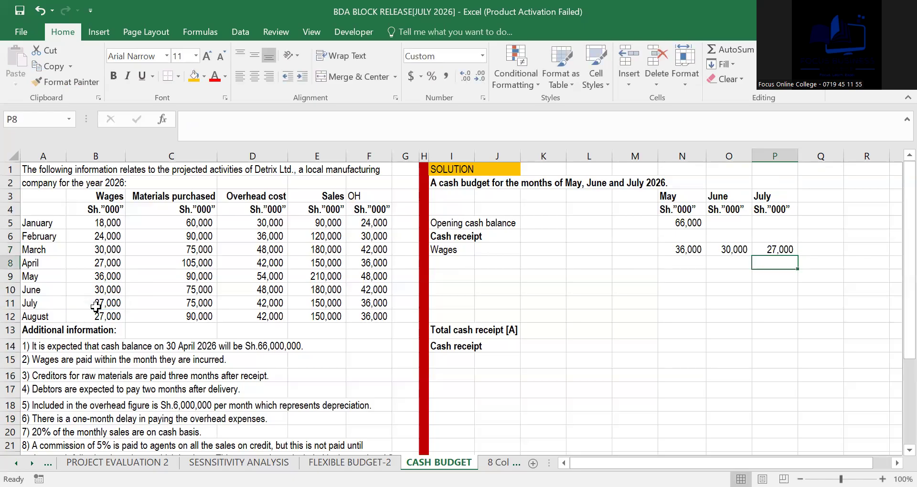
click(435, 248)
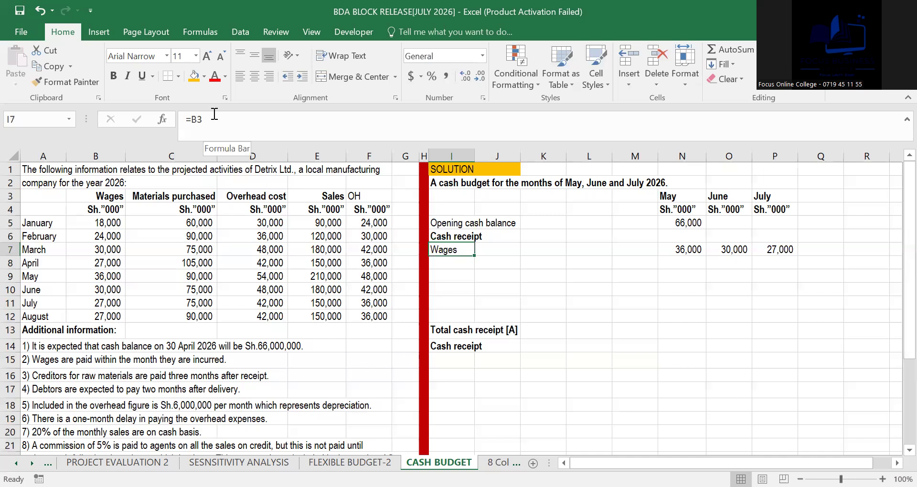
click(601, 312)
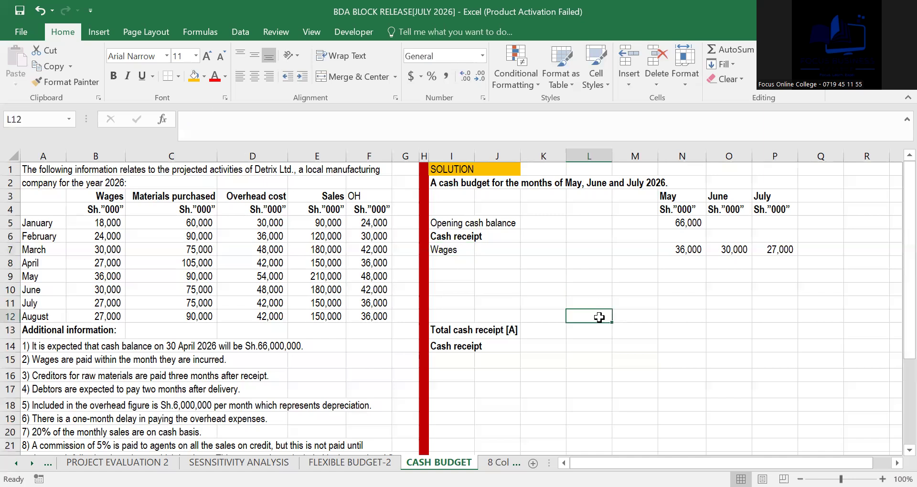
click(10, 376)
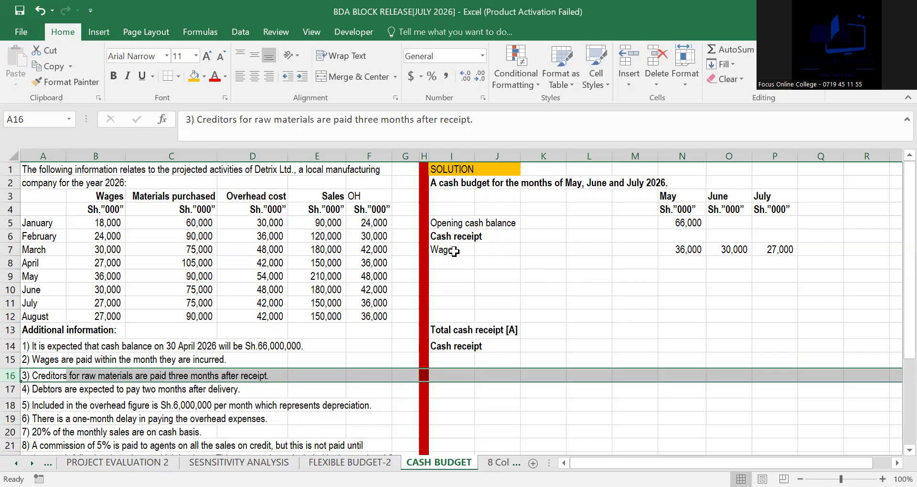
click(471, 249)
drag(471, 249, 538, 249)
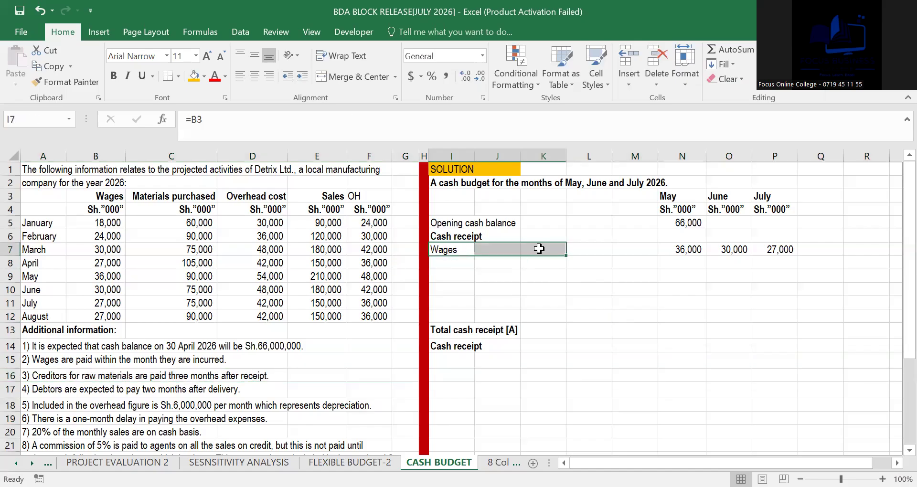
key(ctrl+c)
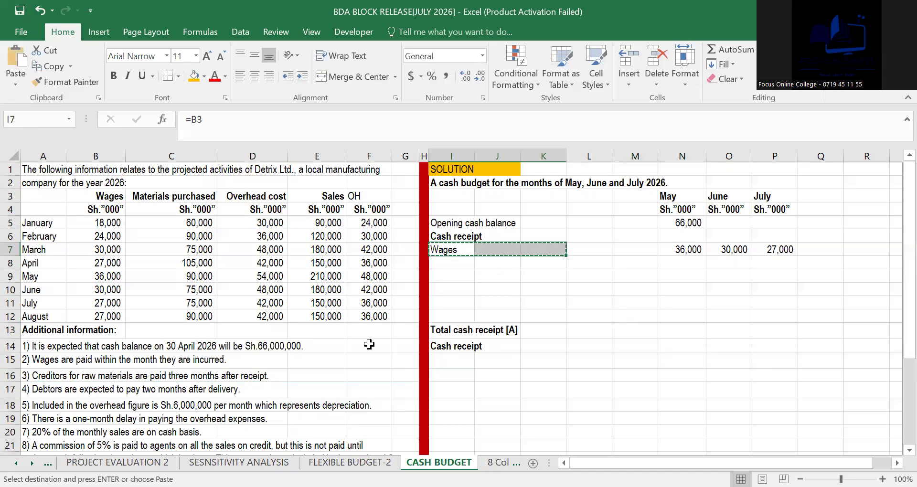
click(443, 359)
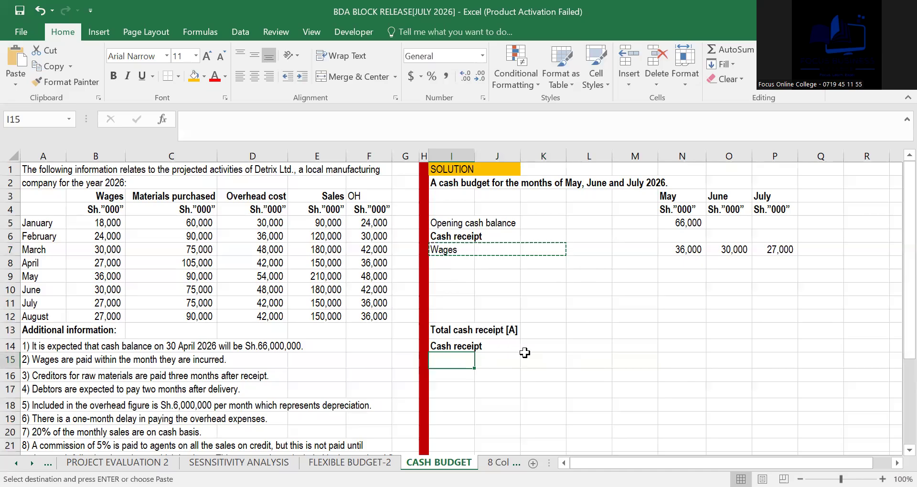
click(536, 370)
Step: Change the second Cash receipt label in cell I14 to Cash Payment
click(437, 345)
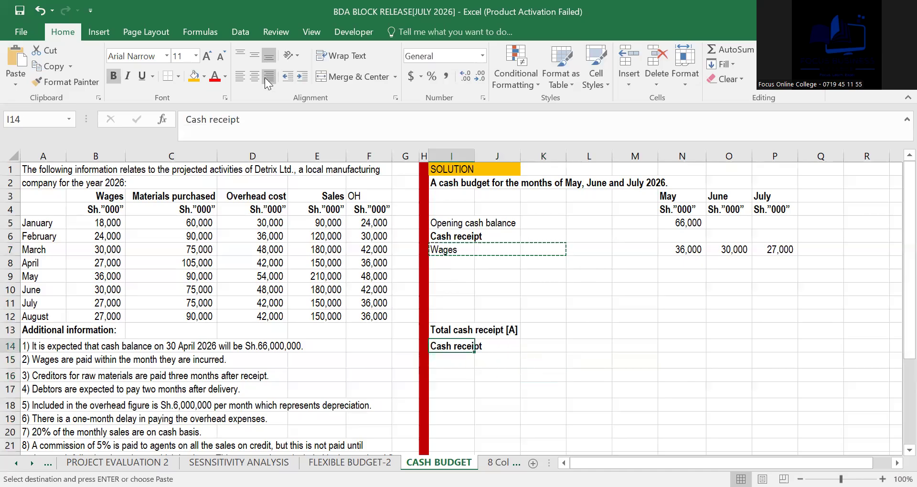
click(229, 120)
double_click(229, 120)
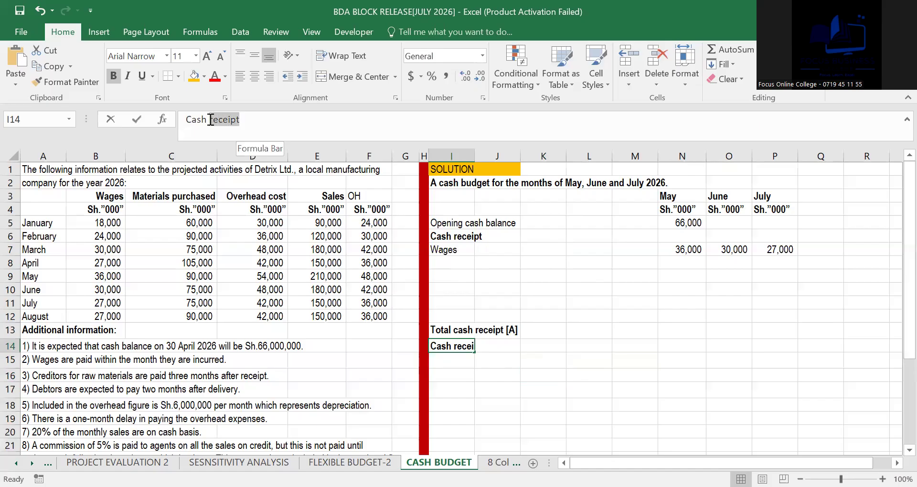
text(P)
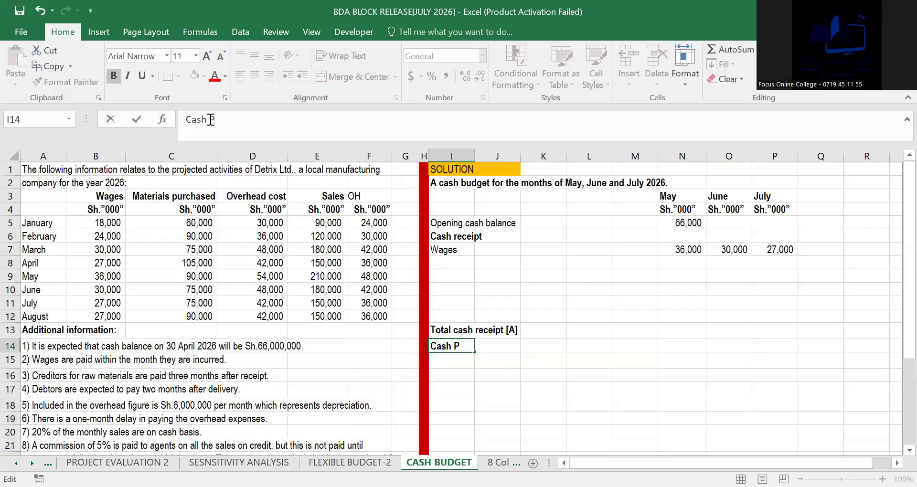
text(ayment)
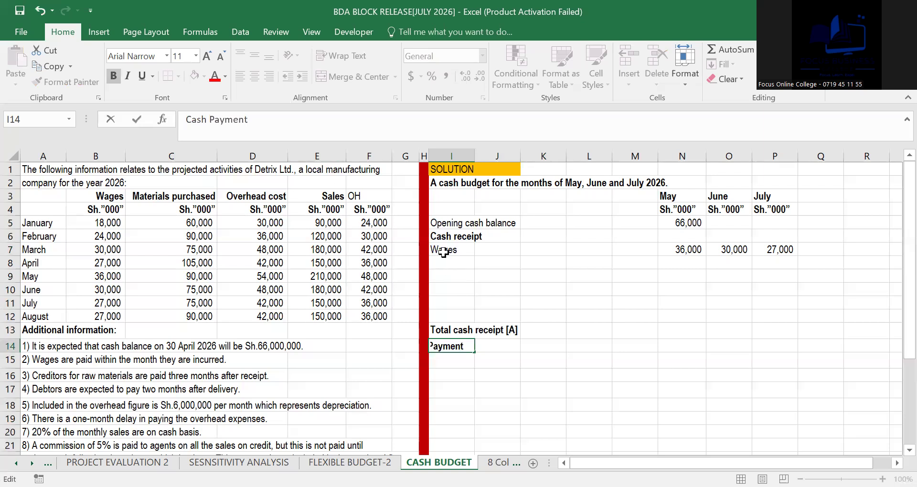
Step: Enter the formula =I7 in cell I15 to bring the Wages label under Cash Payment
click(456, 361)
text(=)
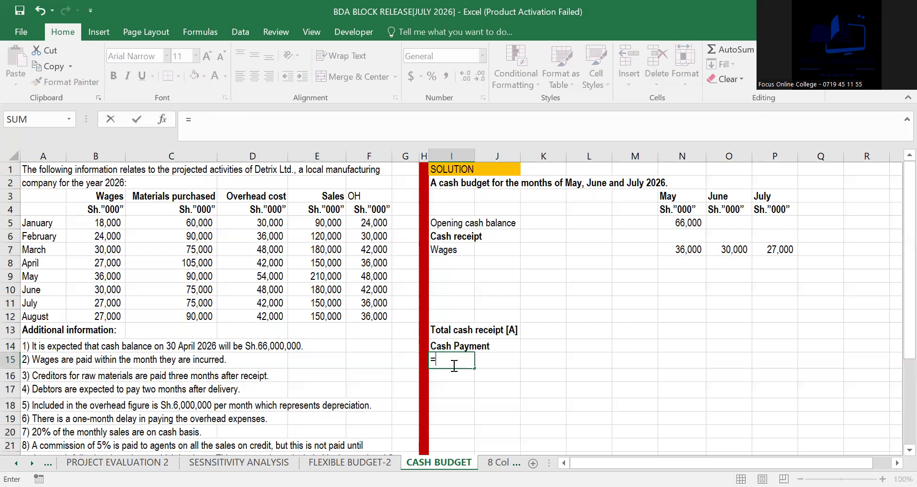
click(444, 249)
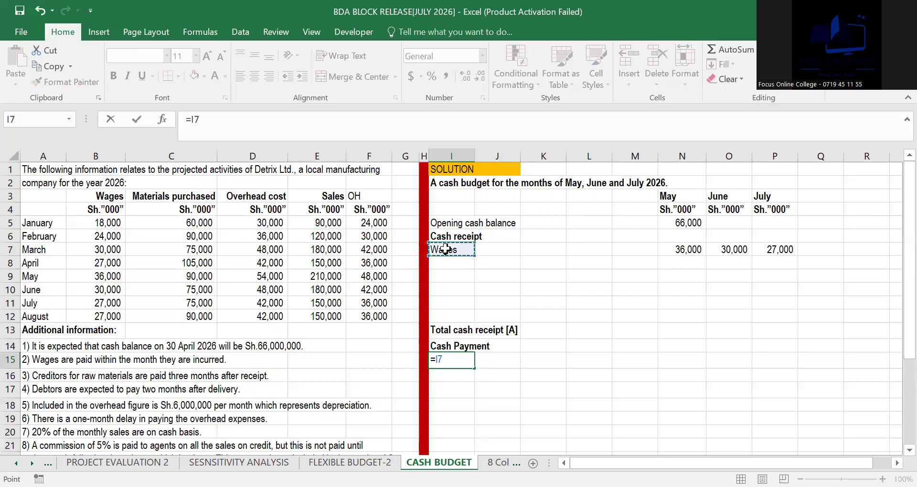
key(Return)
Step: Clear the wages figures in N7:P7 and the Wages label in I7 from the Cash receipt section
drag(676, 250, 789, 249)
key(Delete)
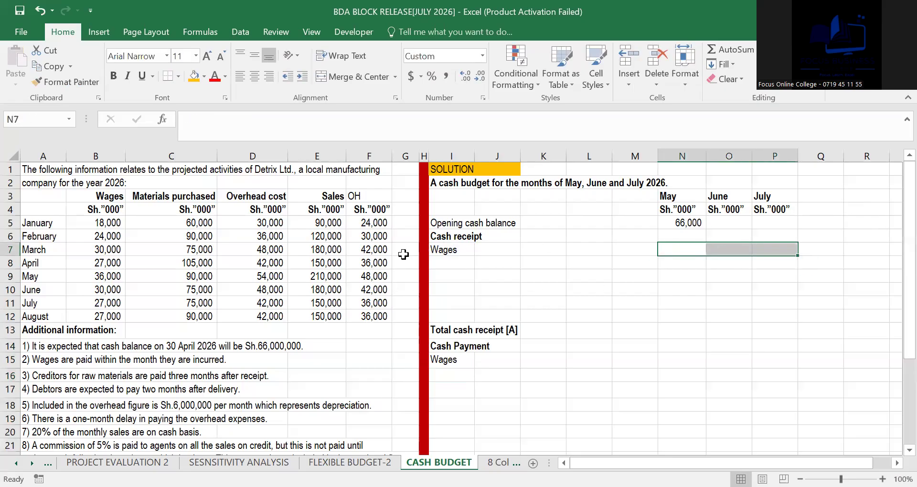
click(432, 253)
key(Delete)
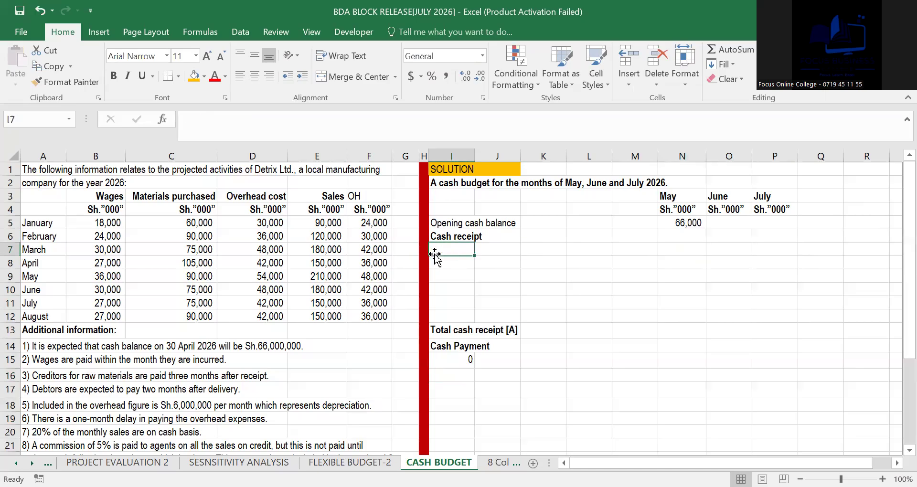
Step: Link cell I15 under Cash Payment to the Wages heading in B3
click(460, 364)
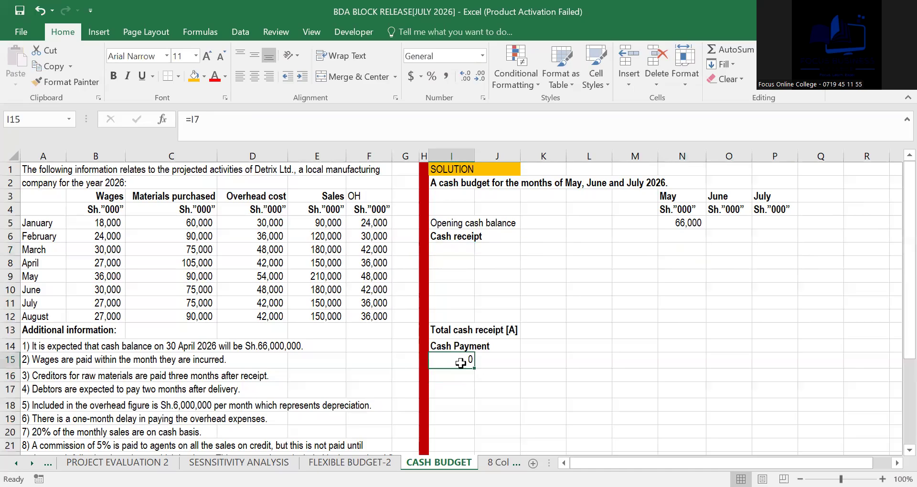
text(=)
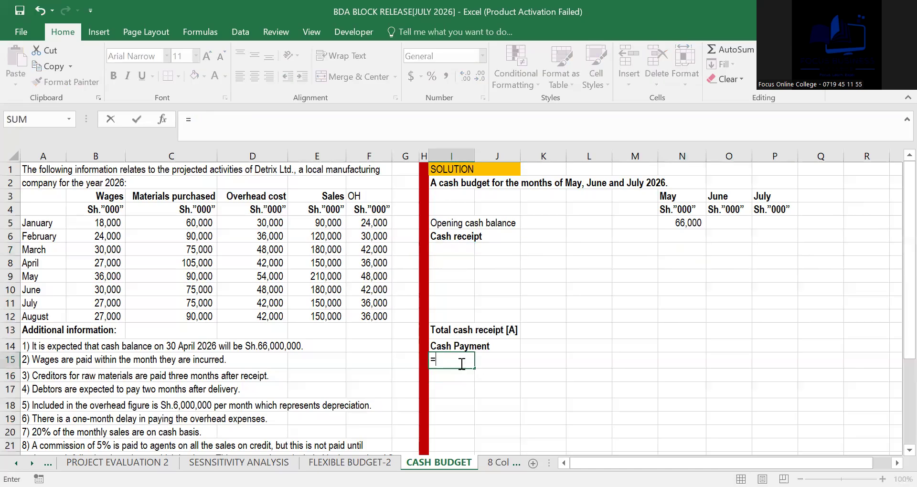
click(110, 197)
key(Return)
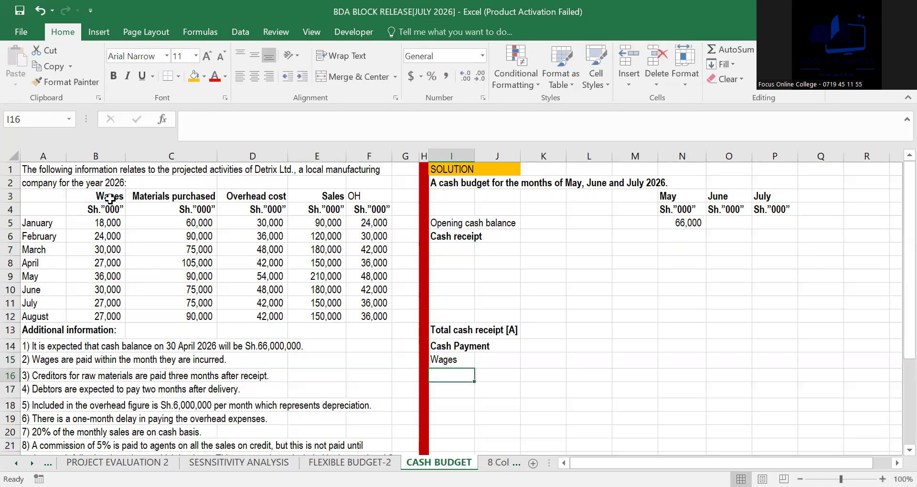
Step: Copy the May to July wages from B9:B11 and paste them transposed into the Wages row, N15:P15
drag(115, 276, 112, 304)
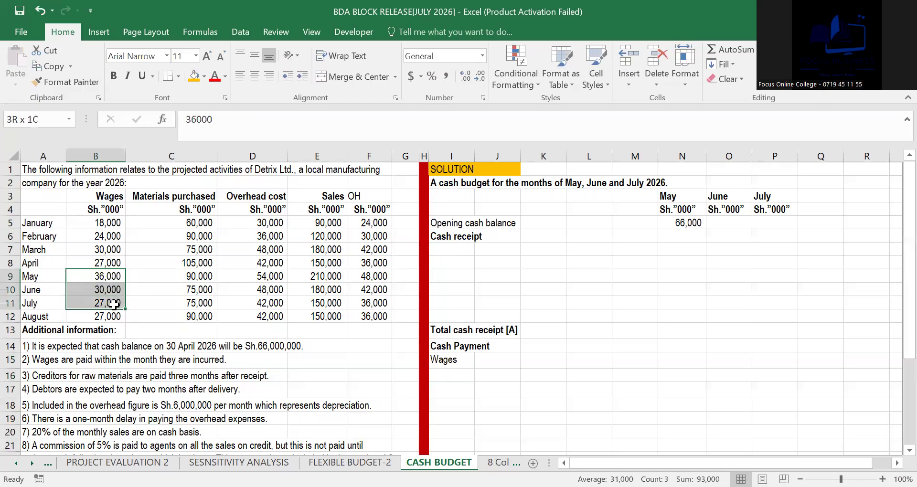
key(ctrl+c)
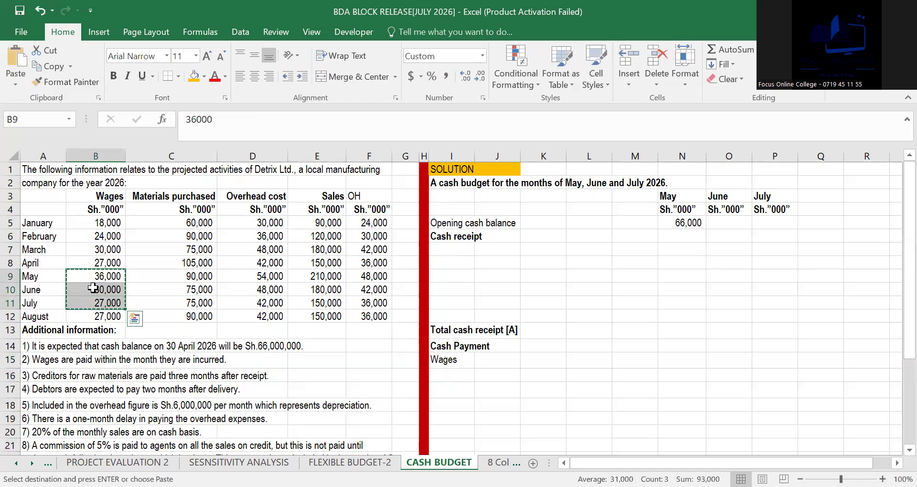
click(678, 357)
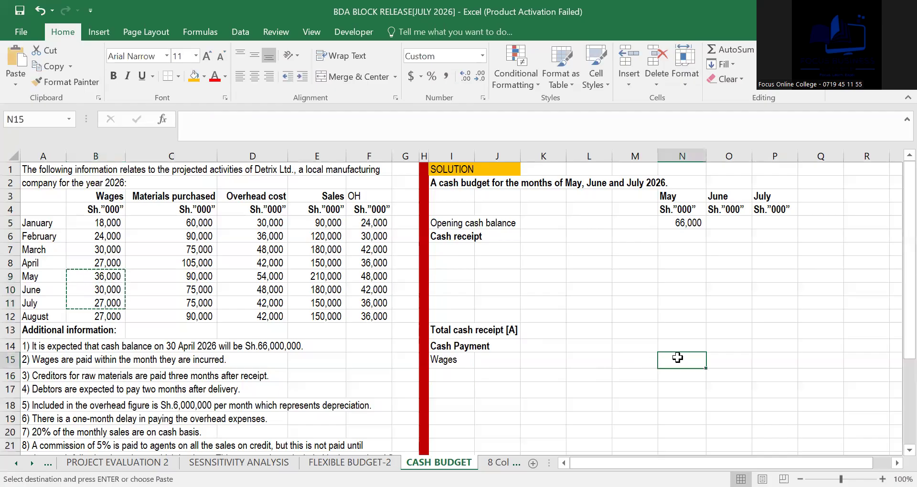
right_click(677, 358)
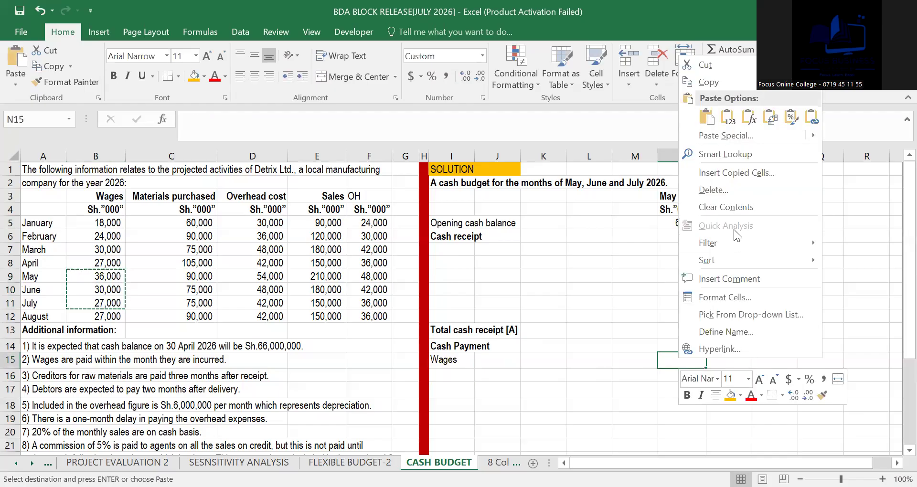
click(771, 116)
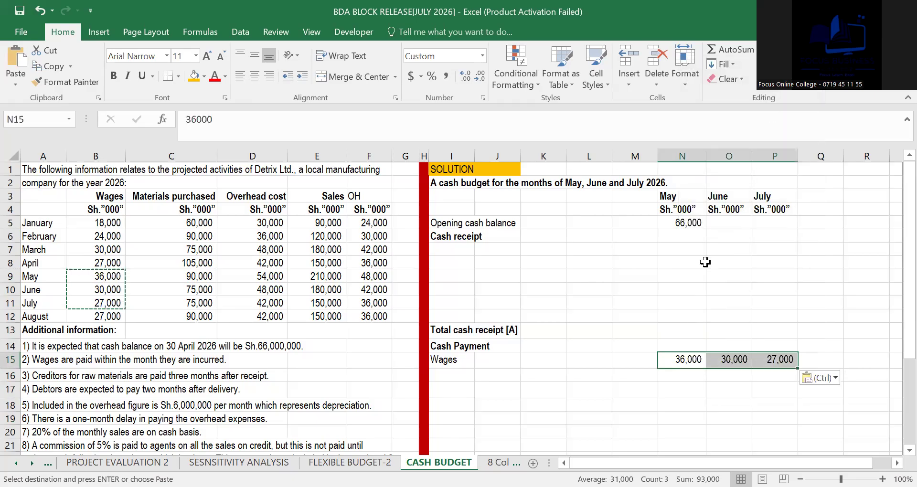
click(524, 414)
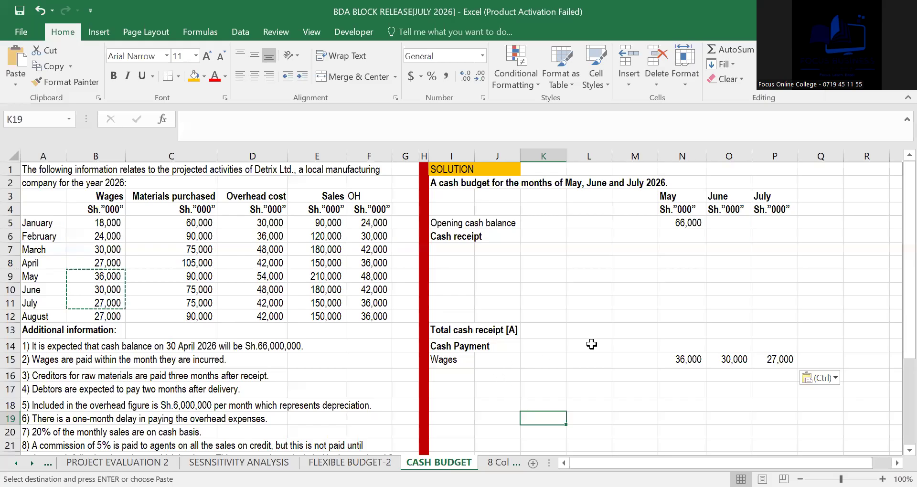
Step: Enter the label Payment to creditors [Suppliers of RM] in cell I16 below Wages, based on note 3
click(10, 375)
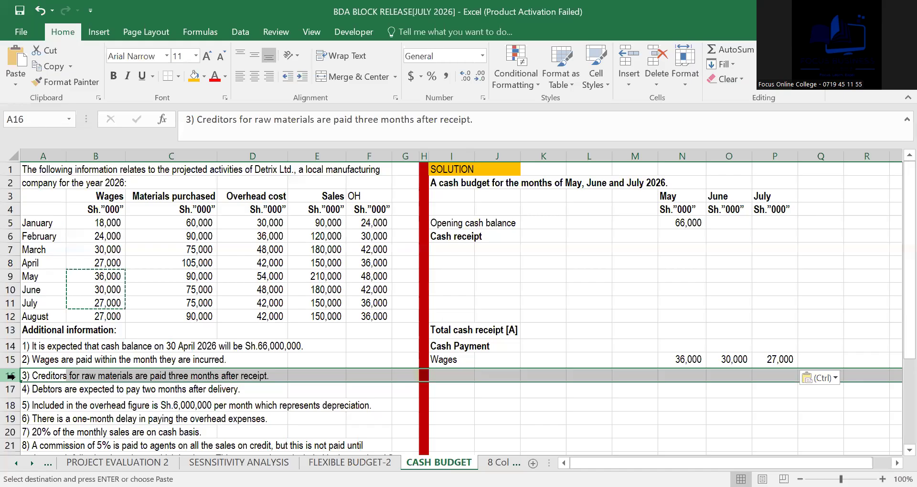
click(448, 372)
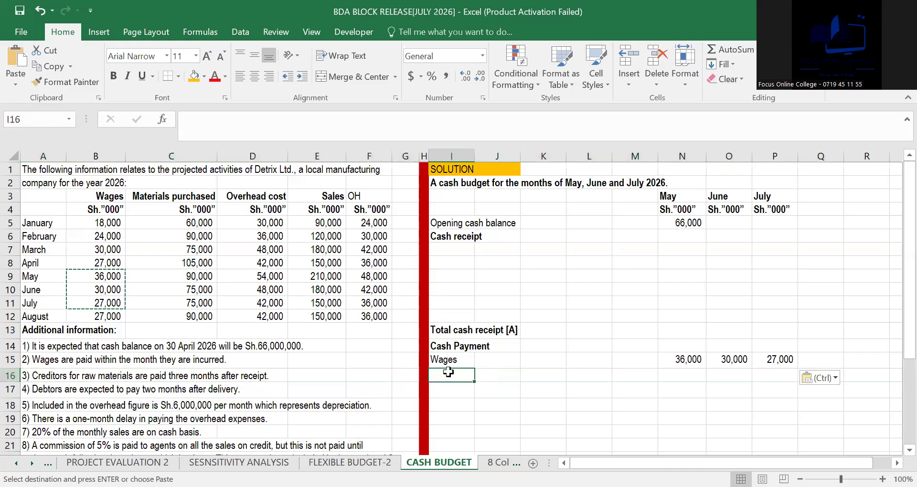
text(P)
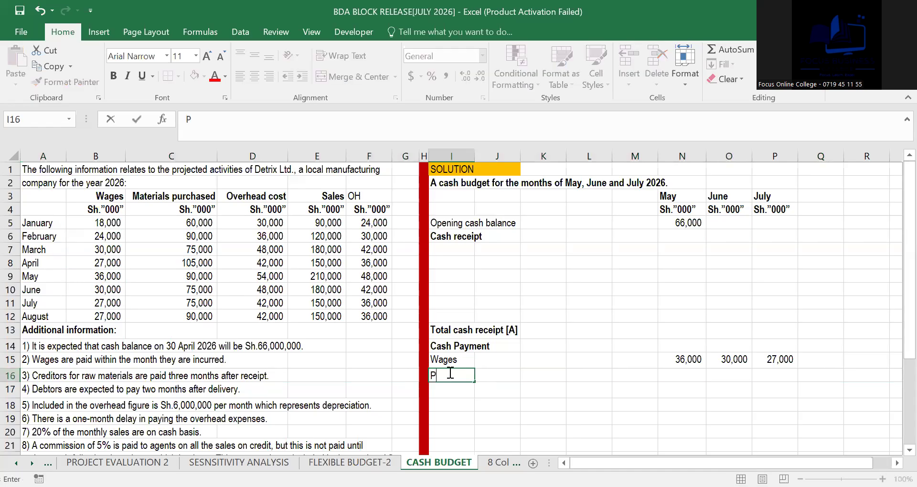
text(ayment to creditord)
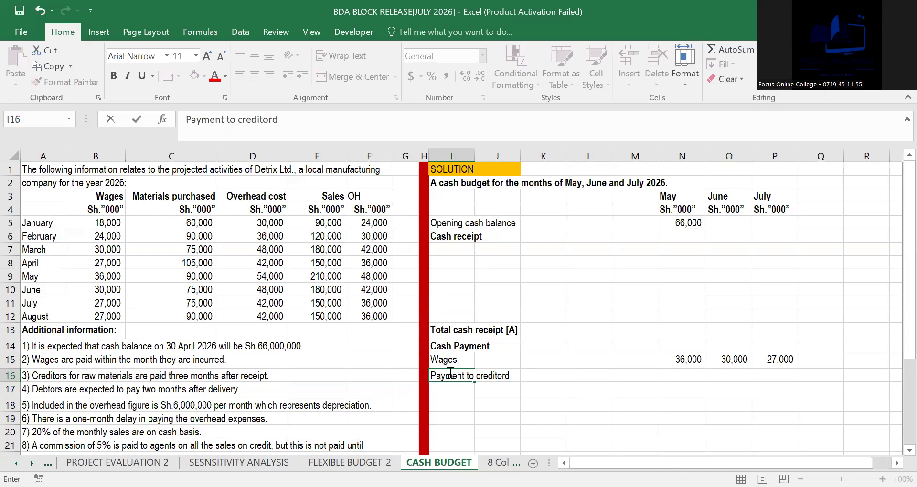
key(BackSpace)
text([Se)
key(BackSpace)
text(uppliers of)
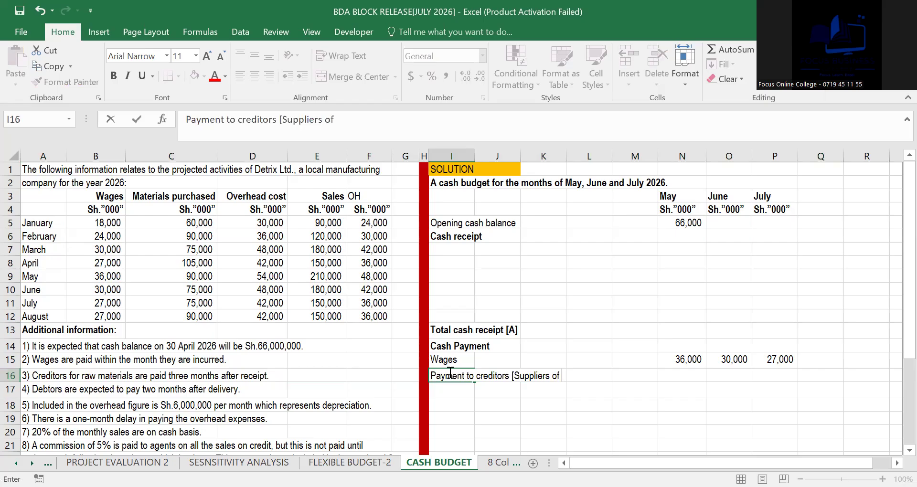
text( RM])
click(677, 375)
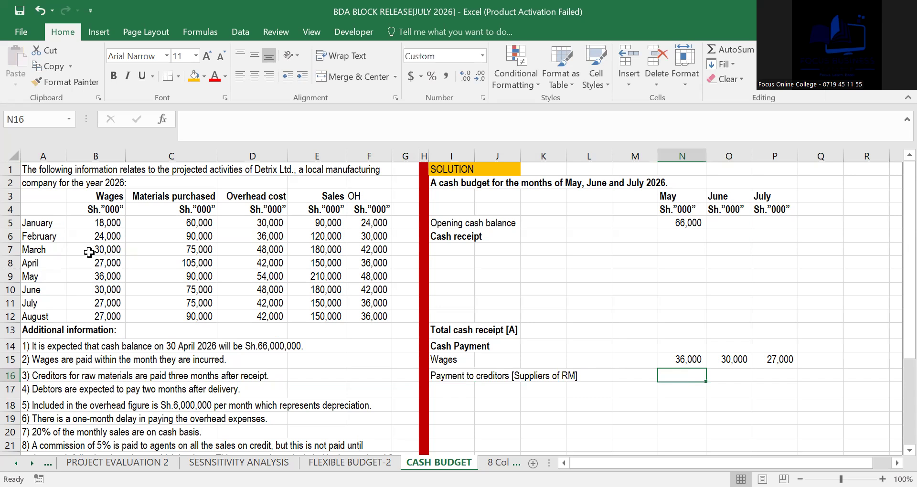
Step: Trace the three-month creditor payment delay from the May materials purchased in C9 back to February in C6
click(172, 273)
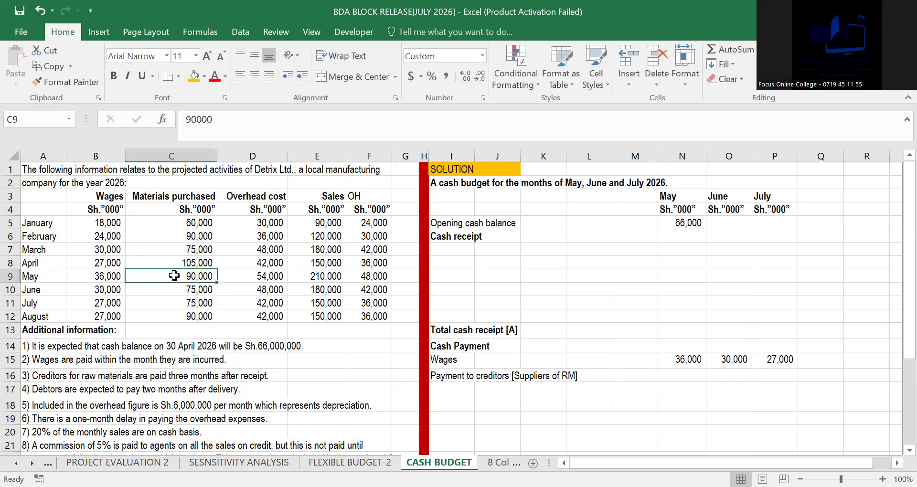
click(684, 376)
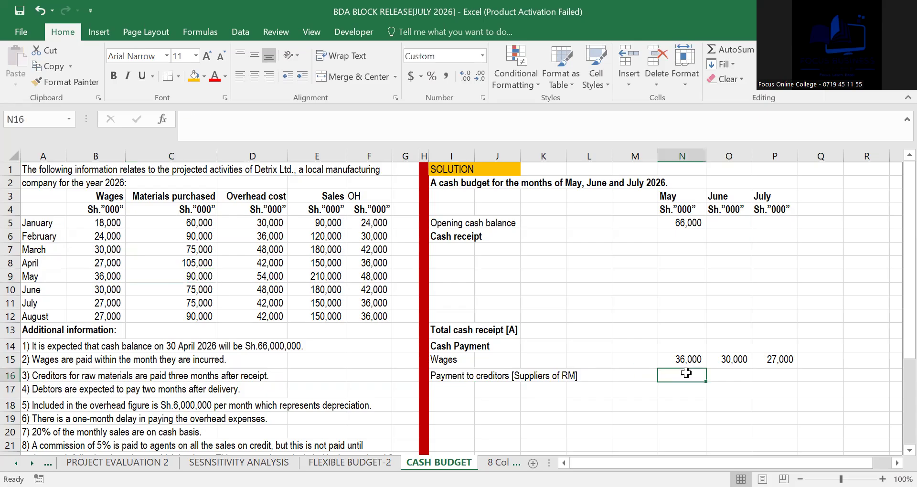
click(187, 275)
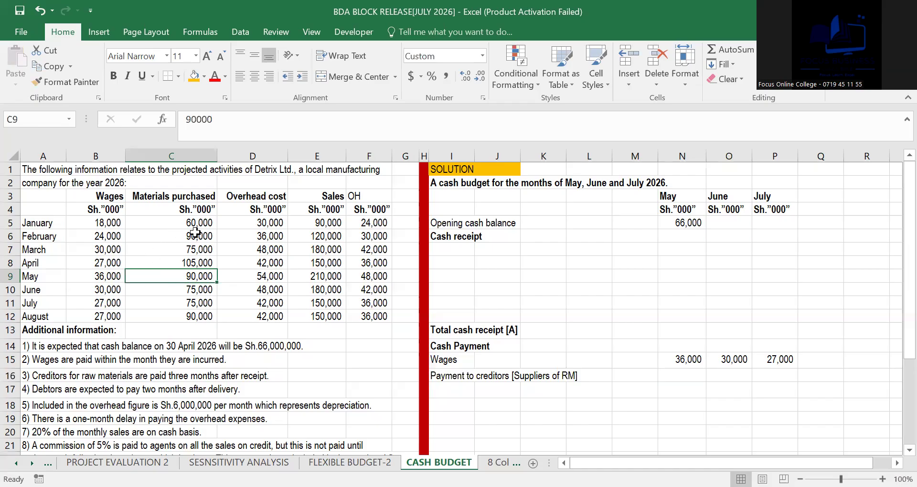
key(Up)
key(Up)
key(Up)
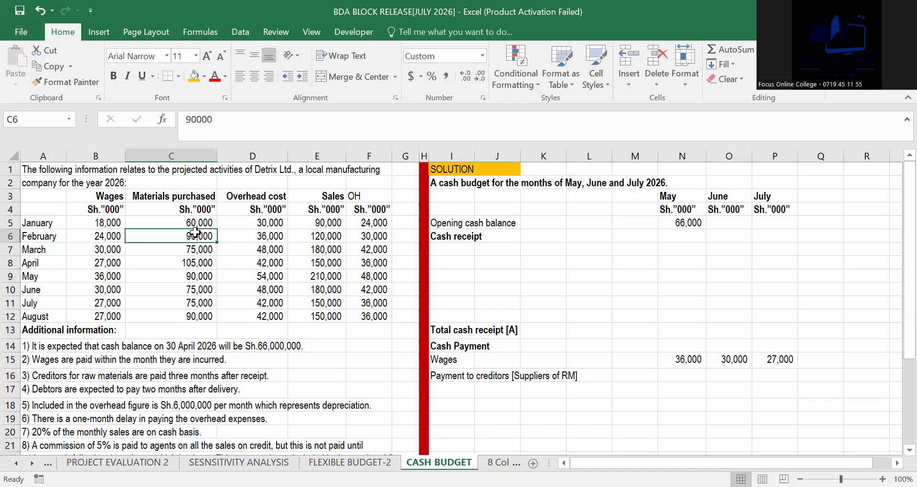
click(192, 277)
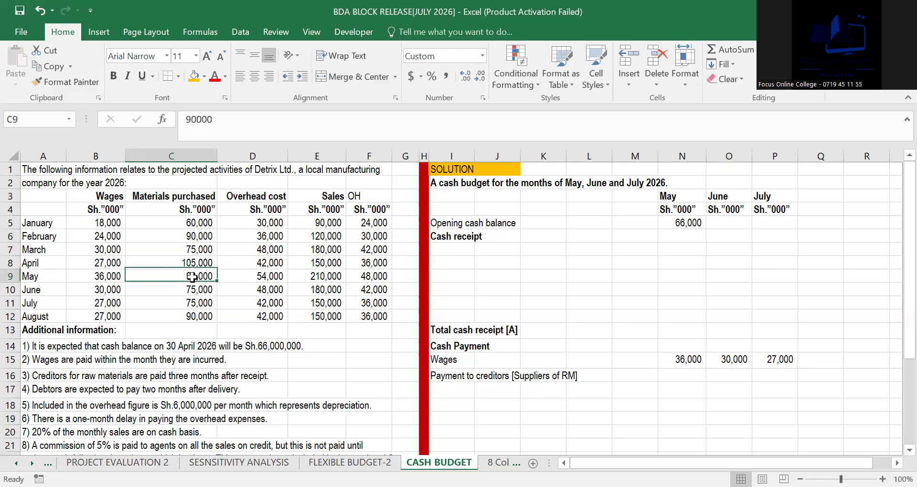
click(194, 234)
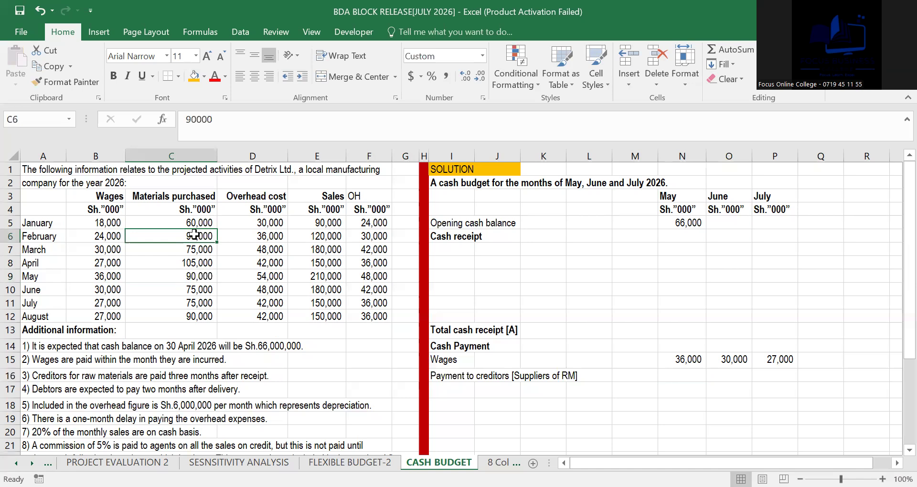
Step: Highlight the May materials purchased figure in C9 with an orange fill
click(193, 277)
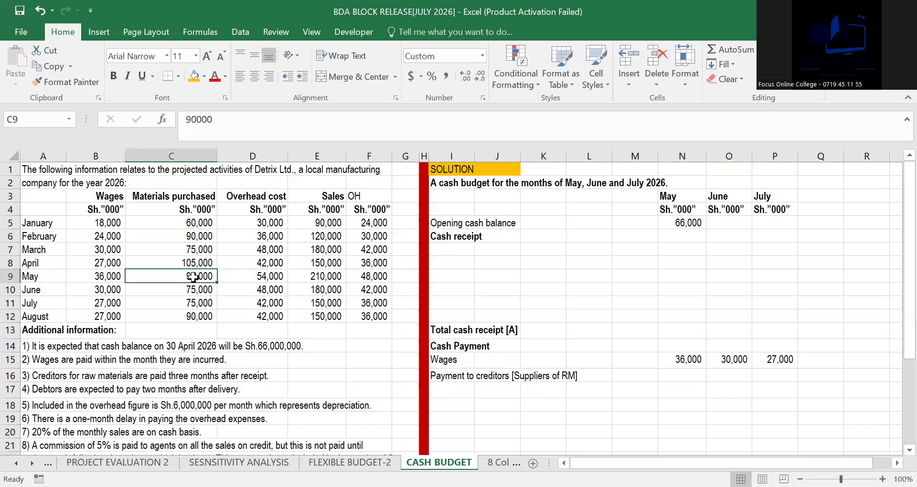
click(193, 78)
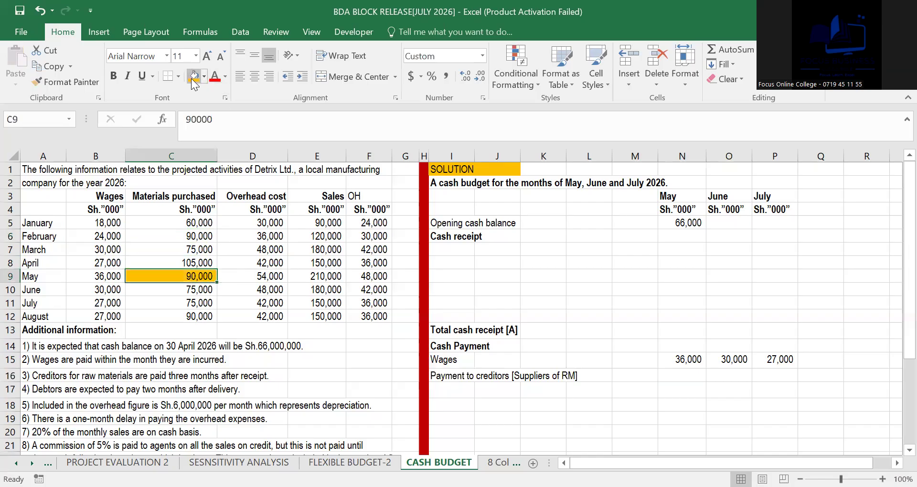
click(182, 233)
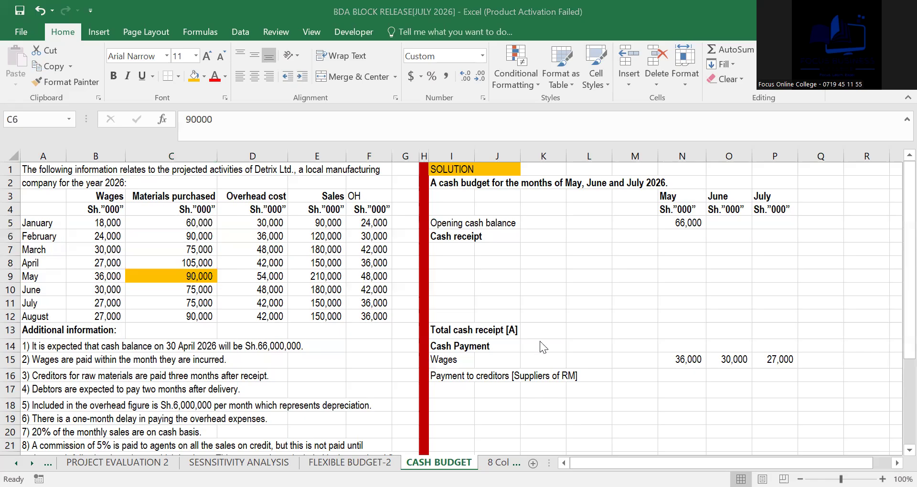
Step: Copy the February to April materials purchased from C6:C8 and paste them transposed into the creditors row, N16:P16
click(674, 373)
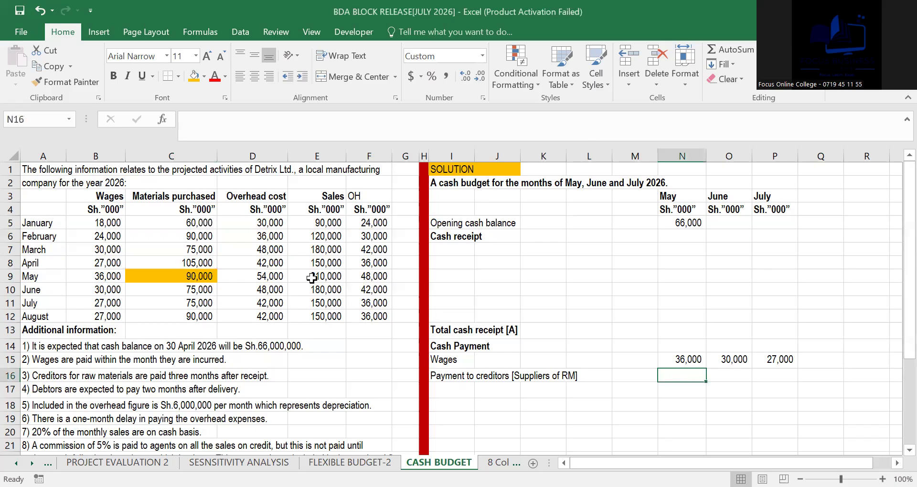
click(201, 234)
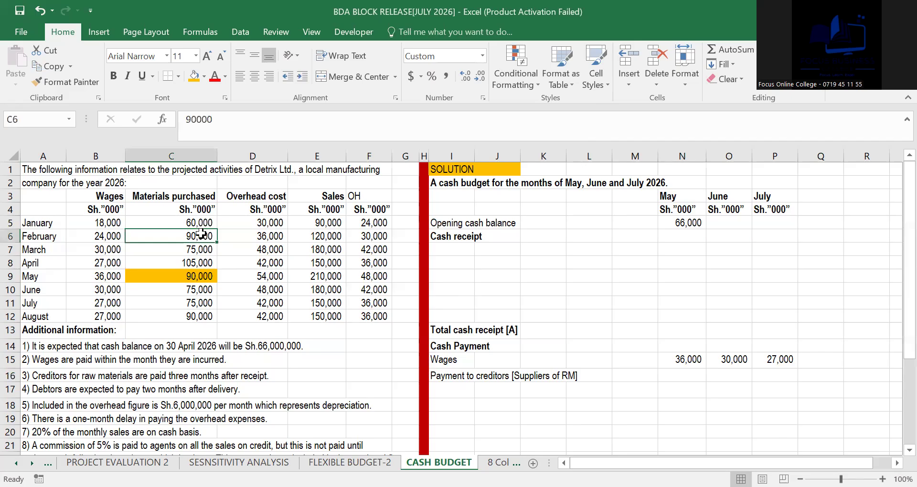
drag(200, 233, 199, 262)
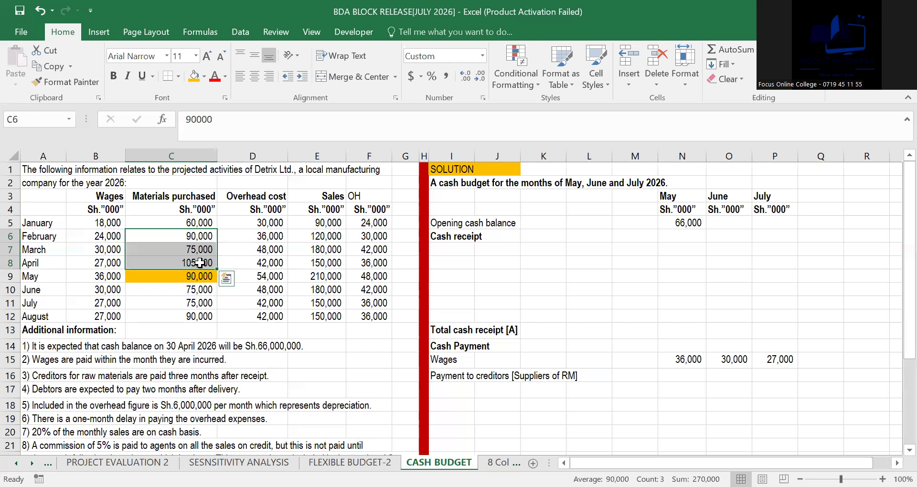
key(ctrl+c)
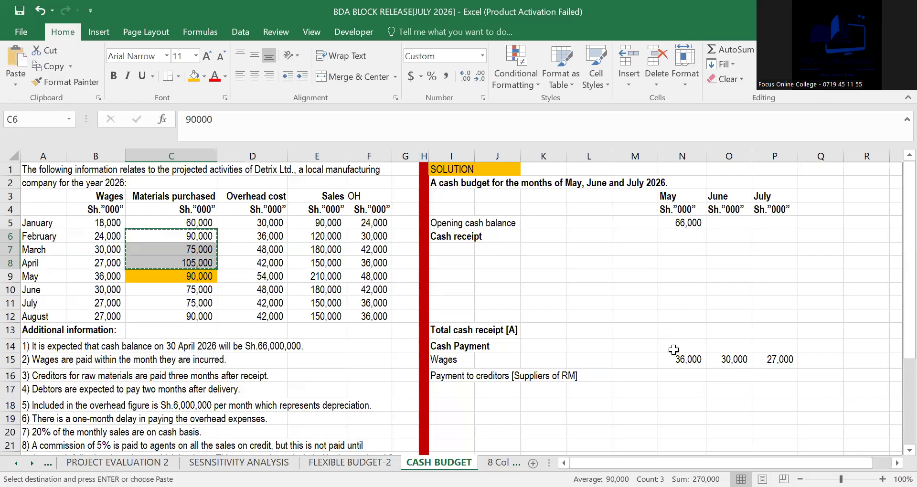
click(673, 375)
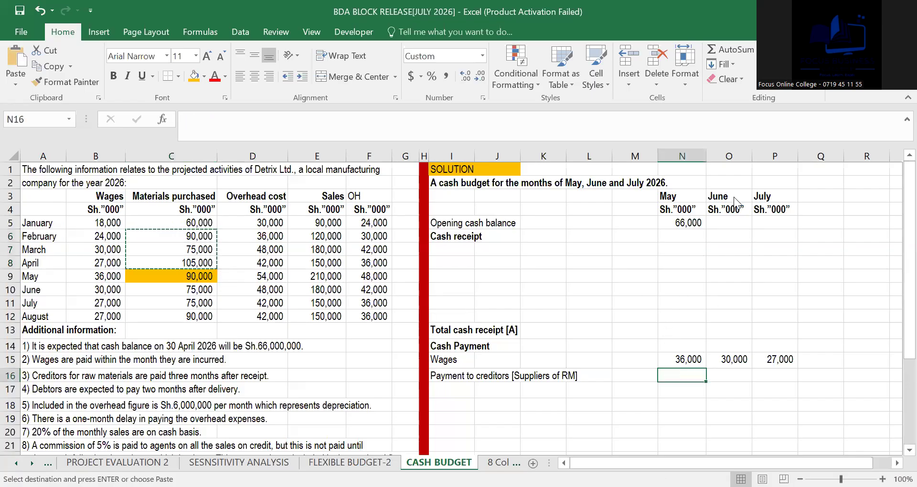
right_click(673, 375)
click(766, 132)
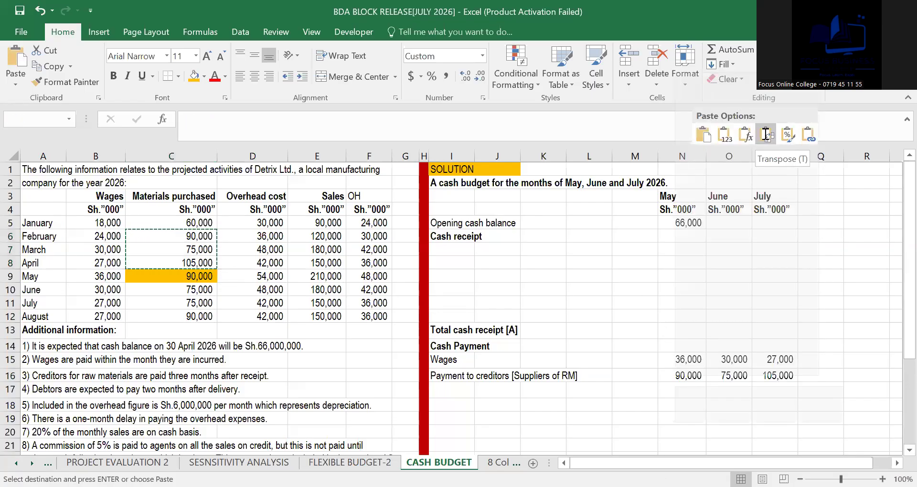
click(822, 314)
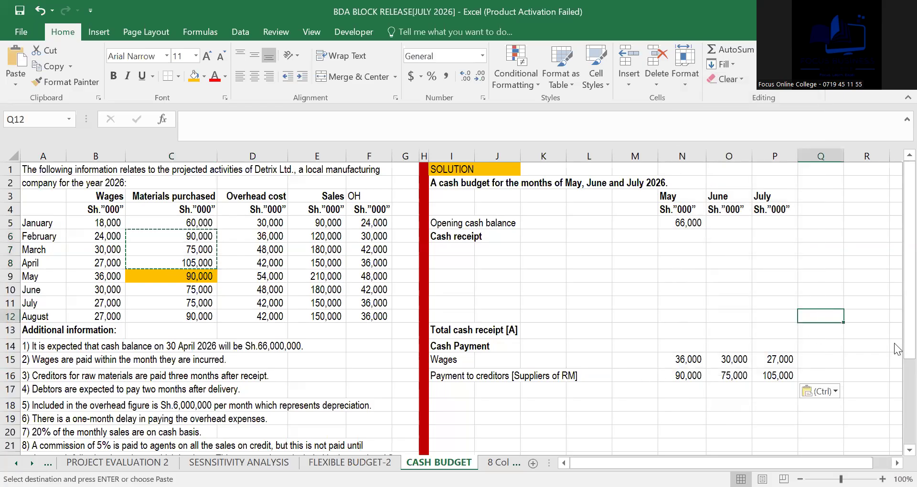
Step: Colour the text of additional information notes 1 to 4 in rows 14 to 17 red
drag(895, 205, 898, 225)
drag(35, 318, 346, 364)
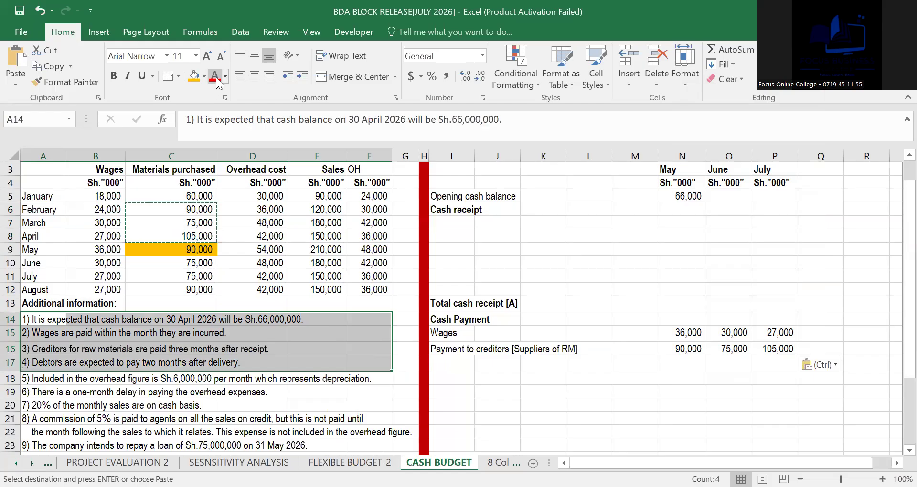
click(214, 77)
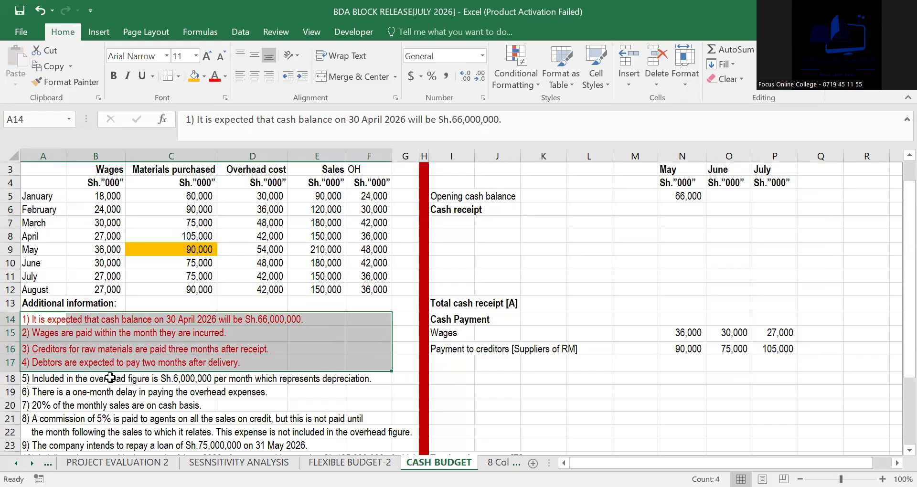
Step: Clear the OH helper column, F3:F12, beside the sales figures
drag(908, 336, 896, 309)
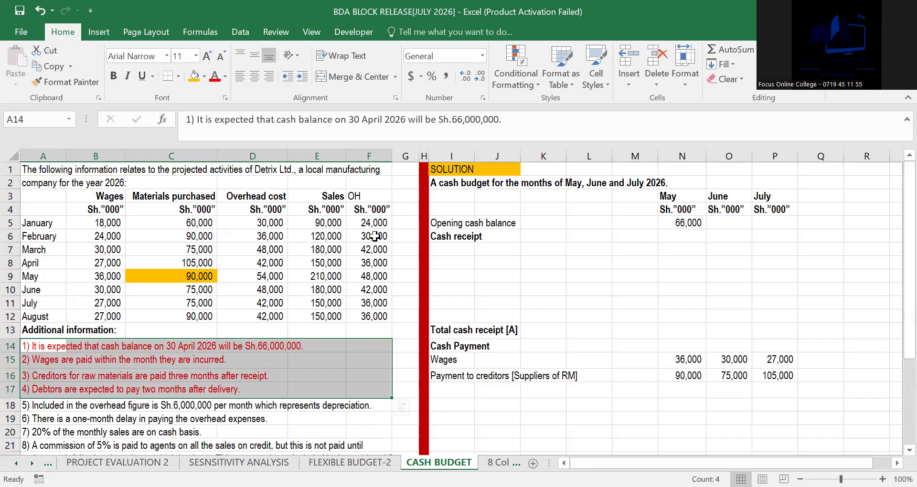
click(365, 204)
drag(363, 196, 376, 318)
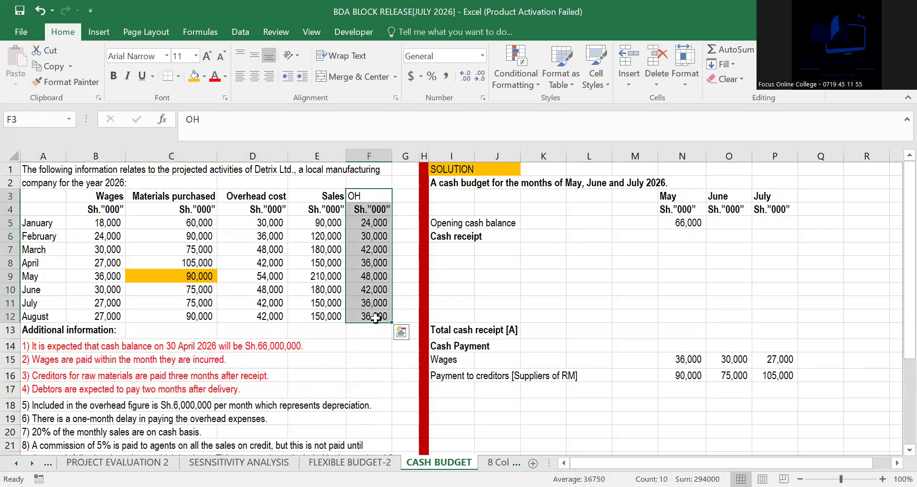
key(Delete)
click(353, 359)
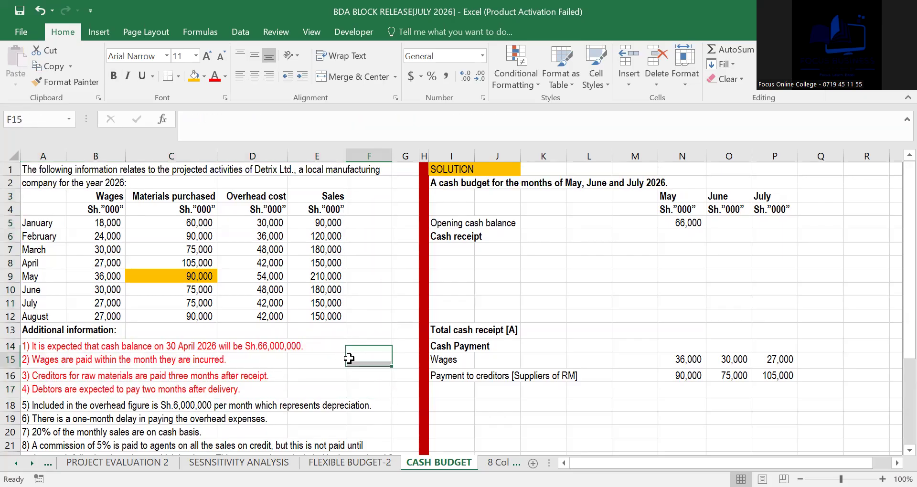
Step: Colour the text of additional information note 7, on cash sales, in row 20 red
drag(907, 207, 896, 252)
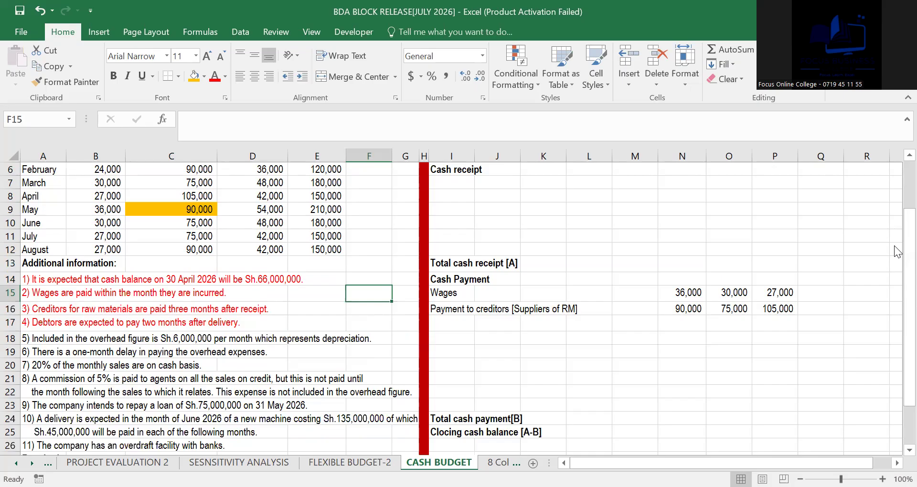
drag(909, 250, 909, 260)
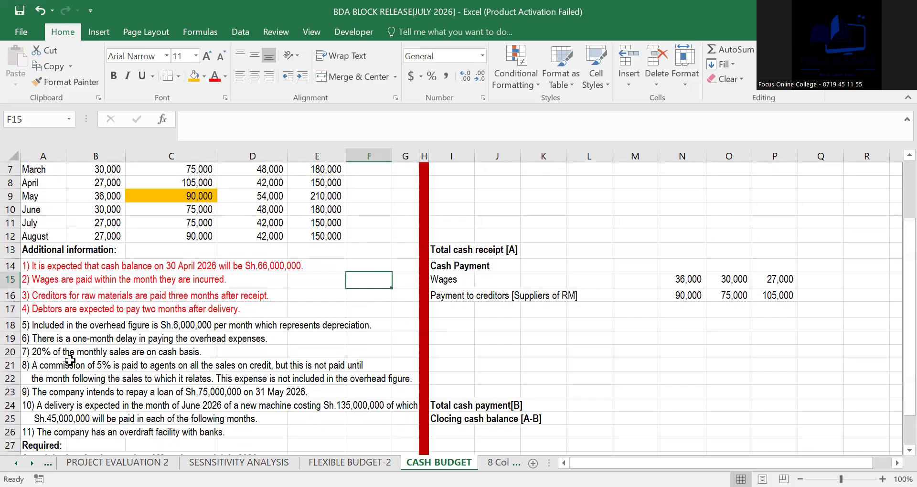
drag(13, 353, 91, 339)
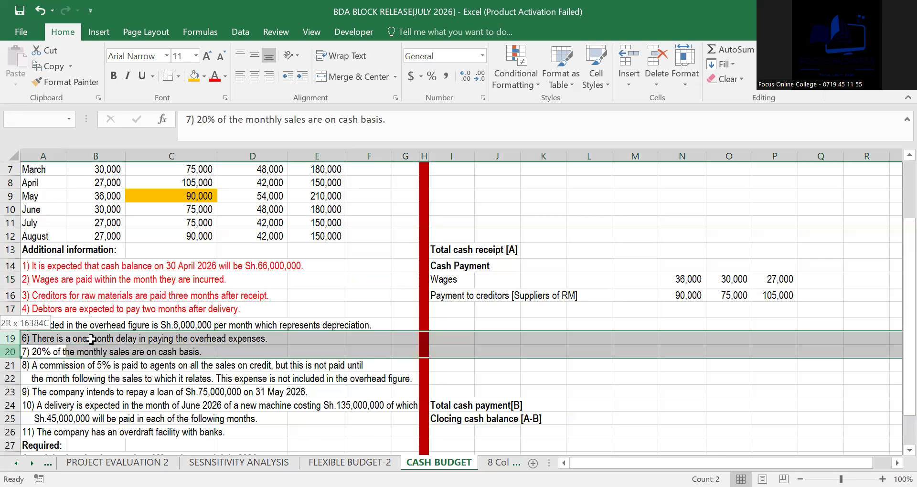
click(140, 361)
drag(24, 351, 359, 349)
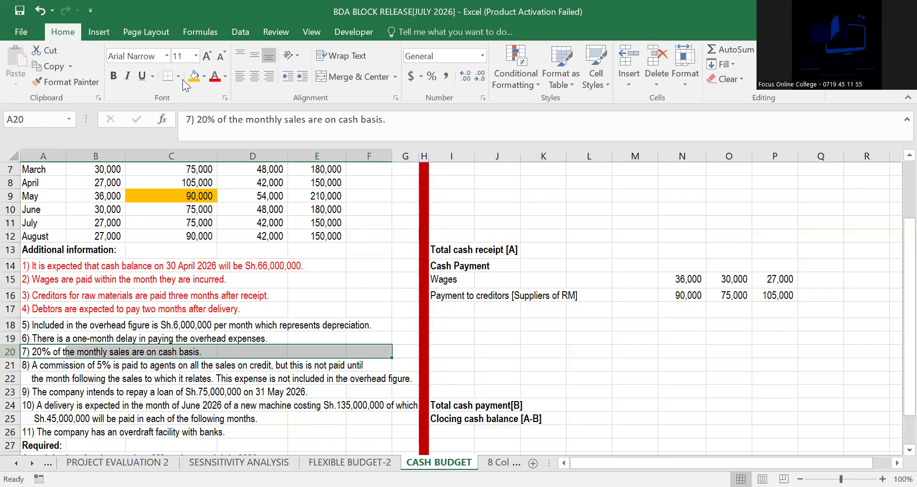
click(215, 81)
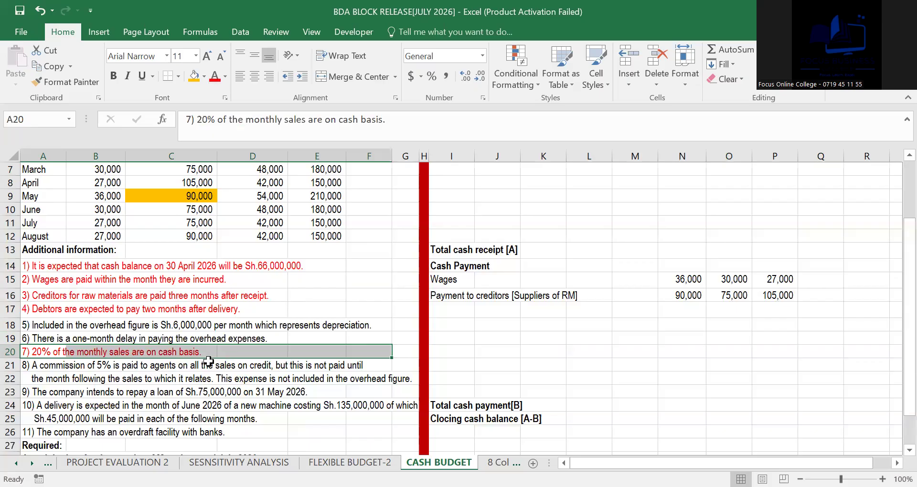
Step: Enter the heading C|Sales in F3 for a cash sales column beside Sales
drag(909, 371, 909, 314)
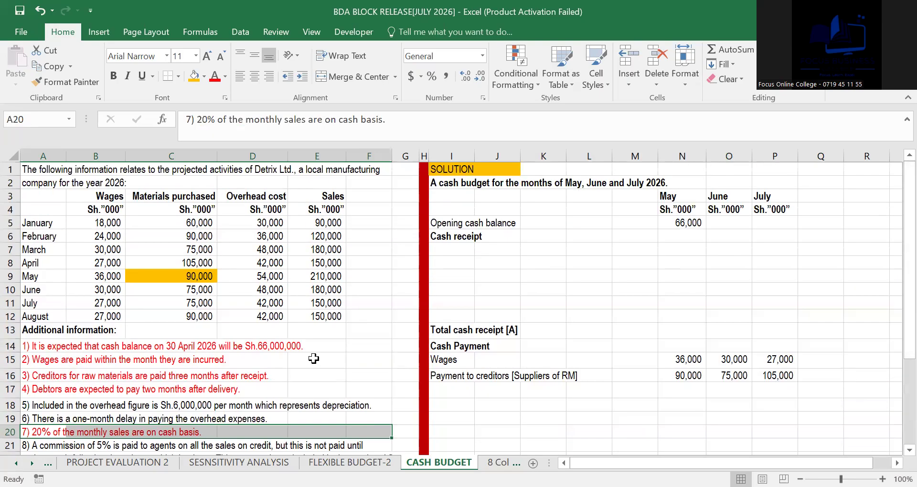
click(367, 194)
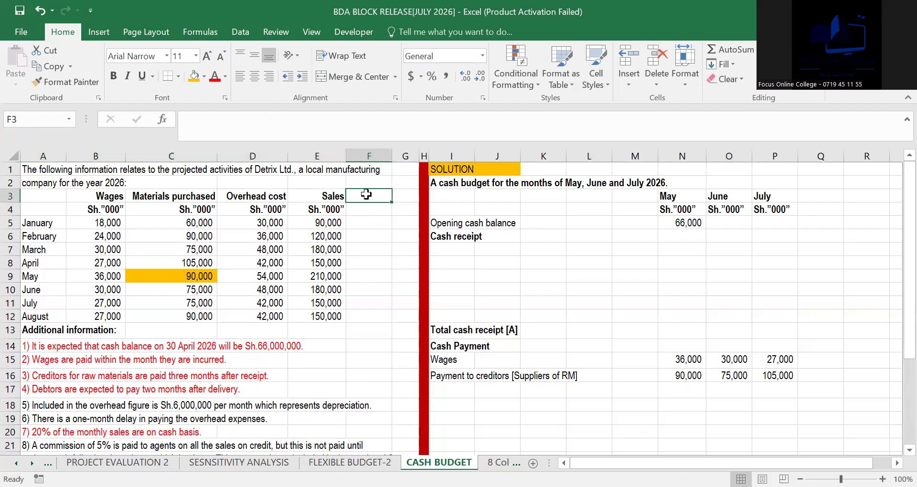
text(C)
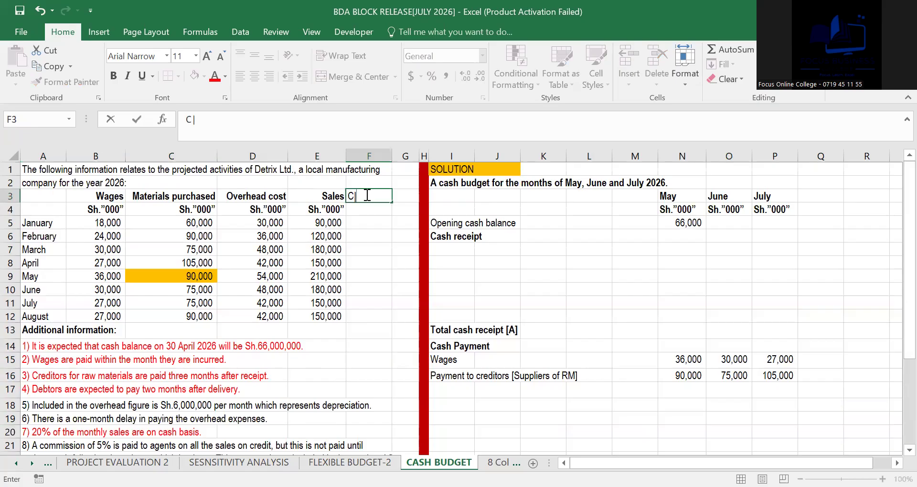
text(|Sales)
click(365, 223)
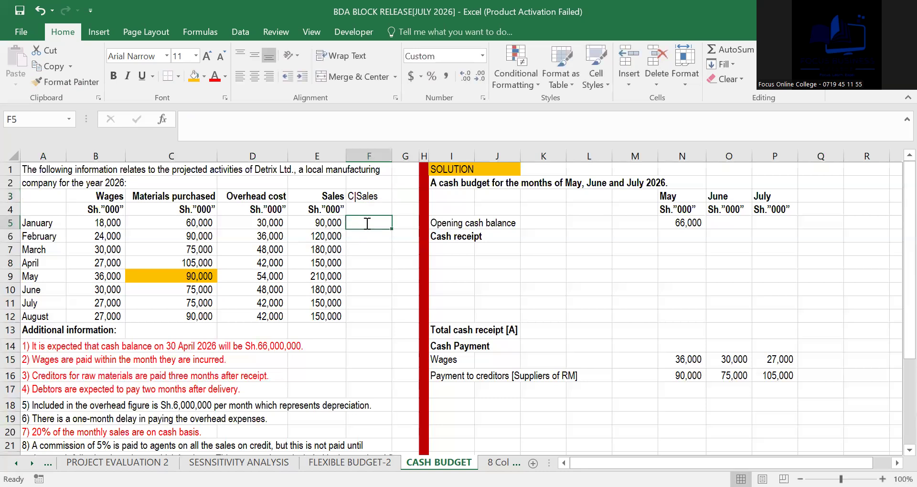
Step: Calculate January cash sales in F5 with =0.2*E5 and fill the formula down through August in F12
text(=)
drag(908, 214, 897, 195)
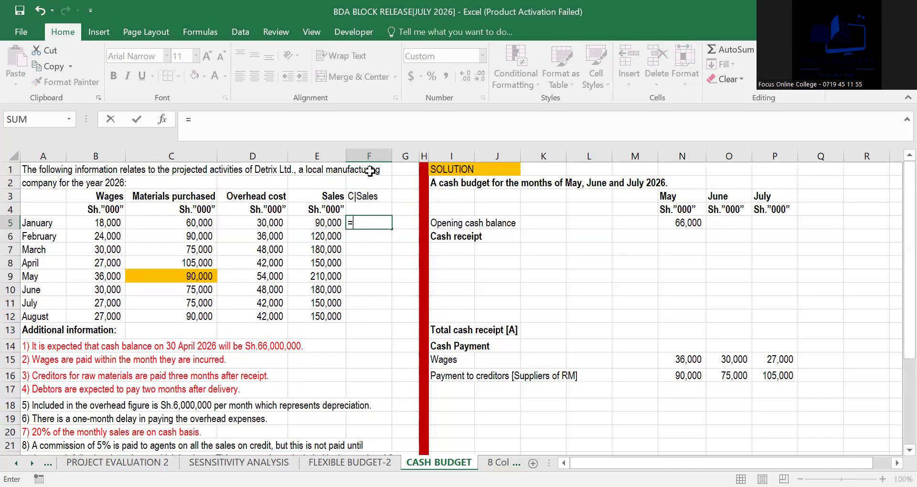
text(0.2)
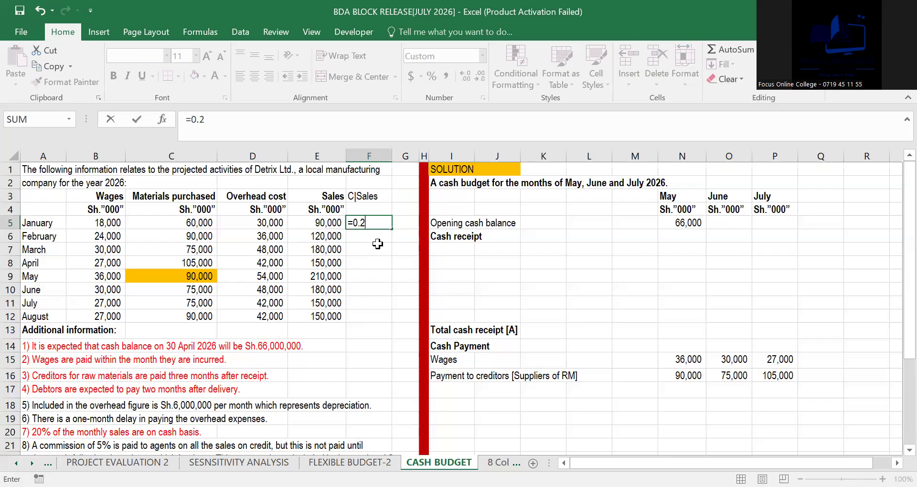
text(*)
click(330, 223)
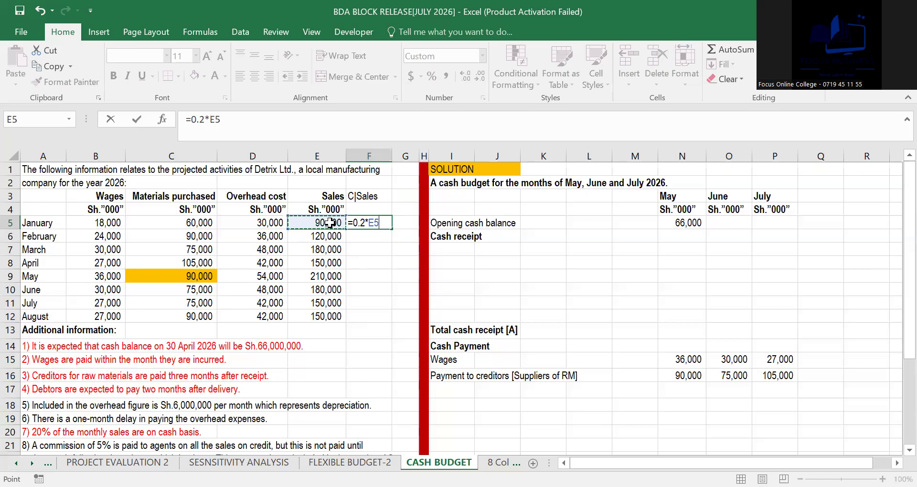
key(Return)
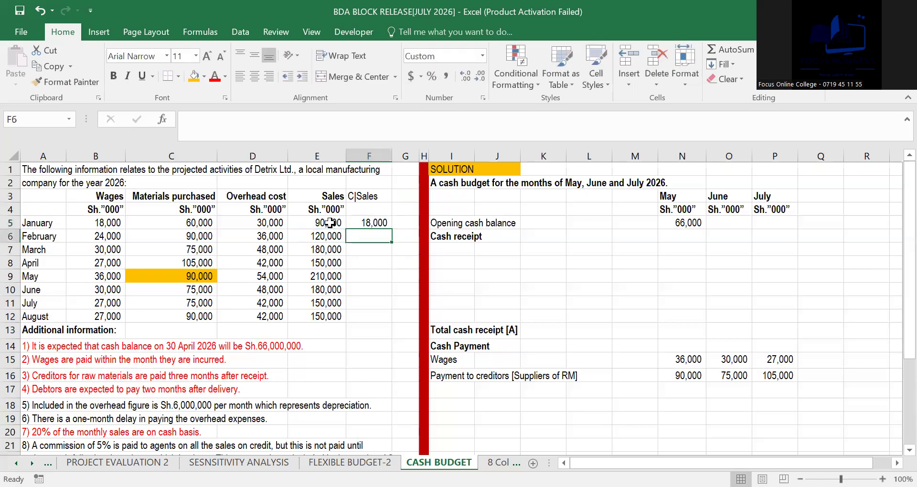
click(372, 224)
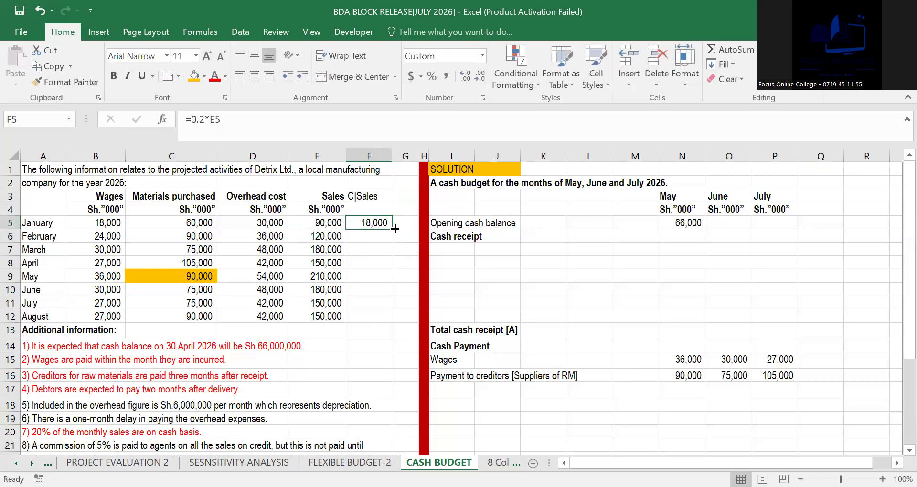
drag(389, 228, 393, 323)
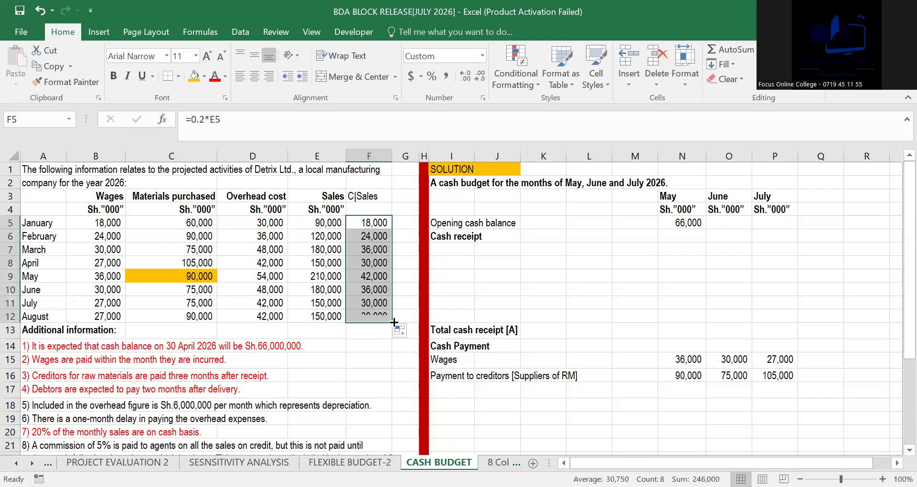
click(355, 345)
click(360, 315)
click(359, 275)
click(371, 236)
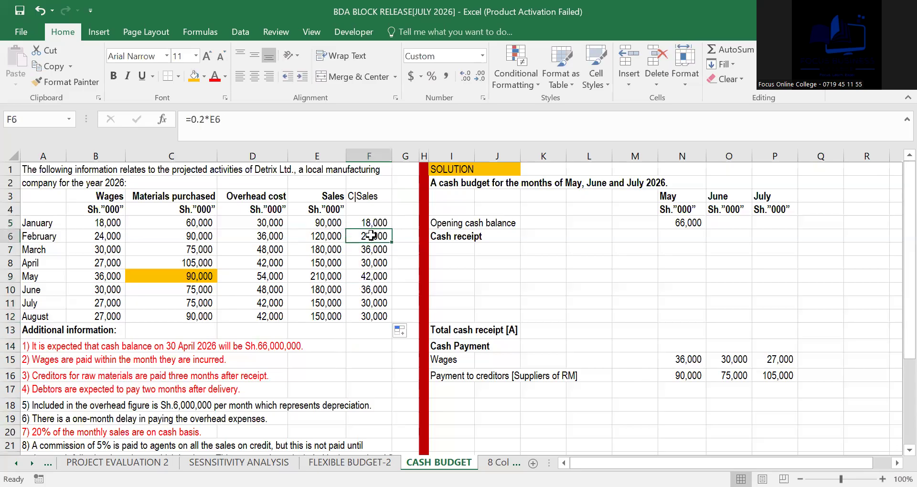
Step: Add a Cash sales row in I7 under Cash receipt and link its May amount in N7 to F9
click(446, 250)
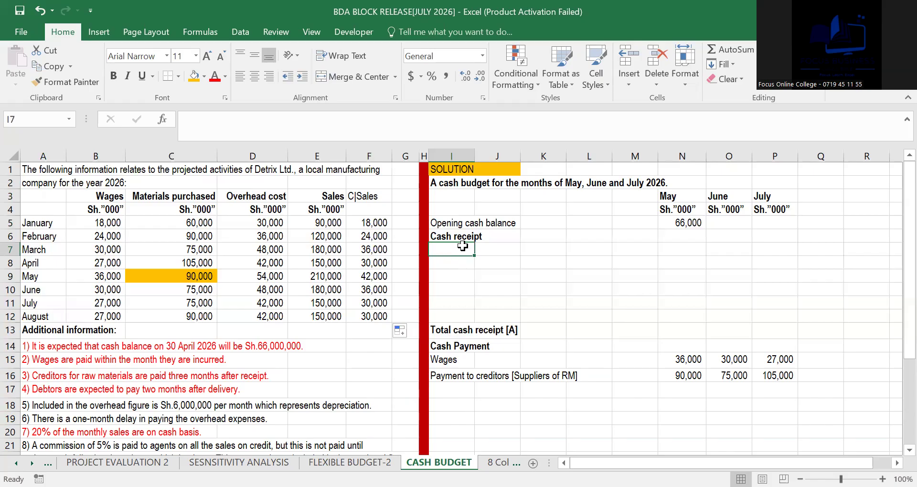
text(Cash sal)
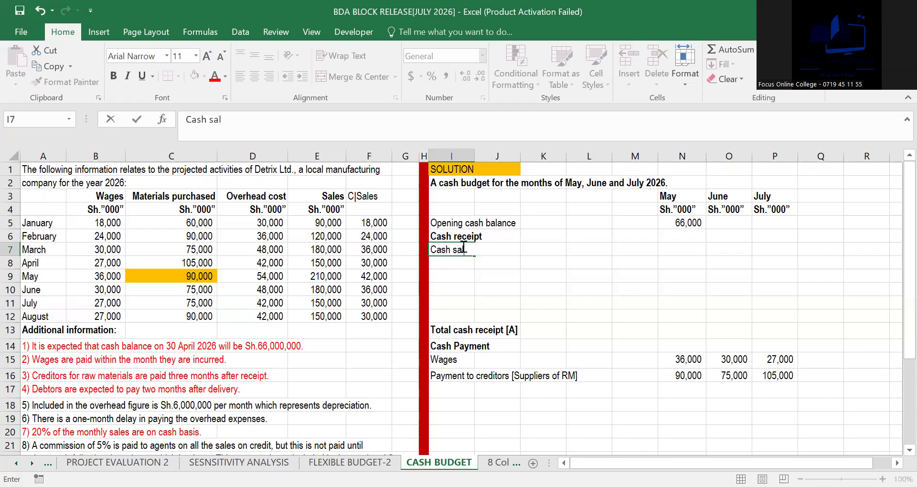
text(es)
click(676, 248)
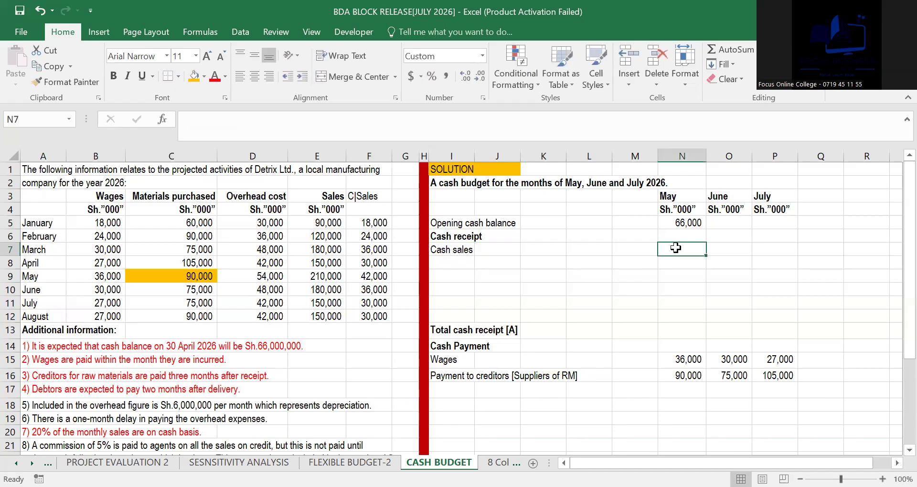
text(=)
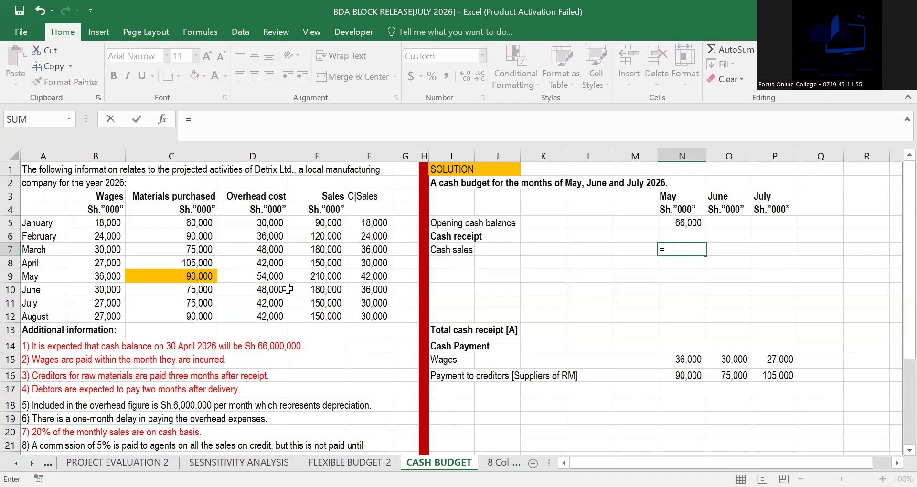
click(381, 276)
key(Return)
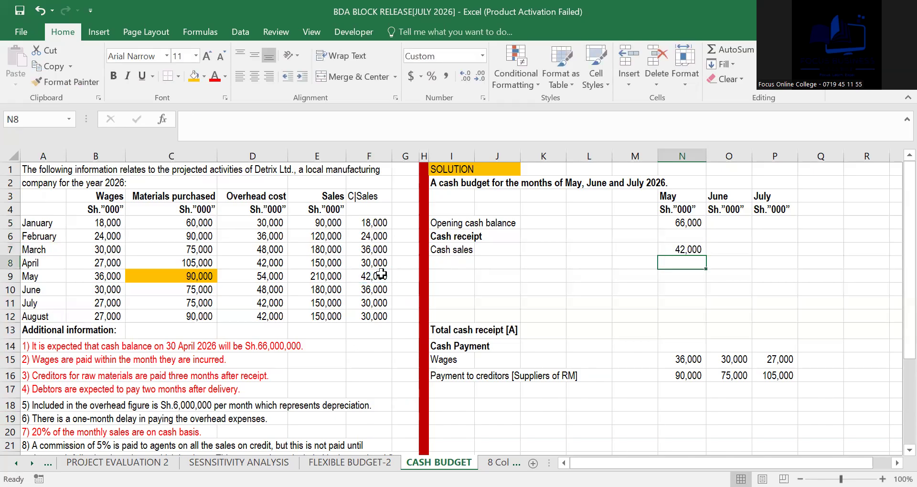
Step: Link the June and July cash sales in O7 and P7 to F10 and F11
click(725, 252)
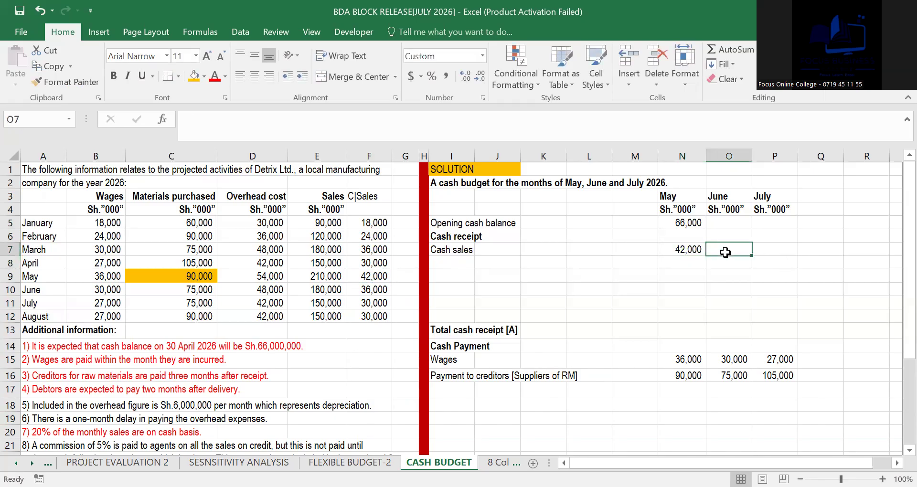
text(=)
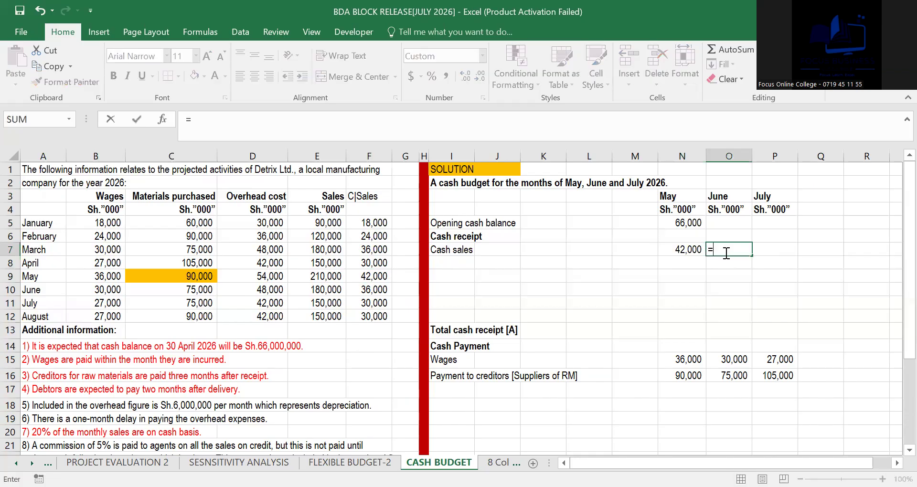
click(376, 286)
key(Return)
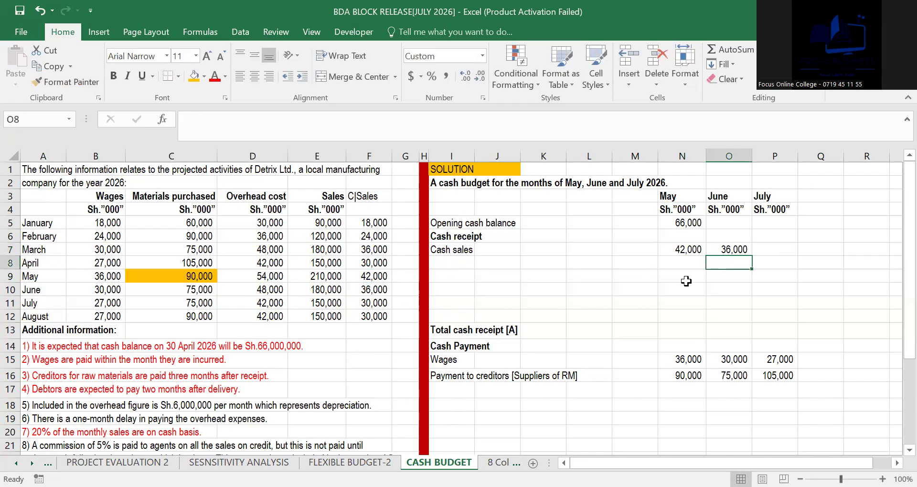
click(763, 250)
text(=)
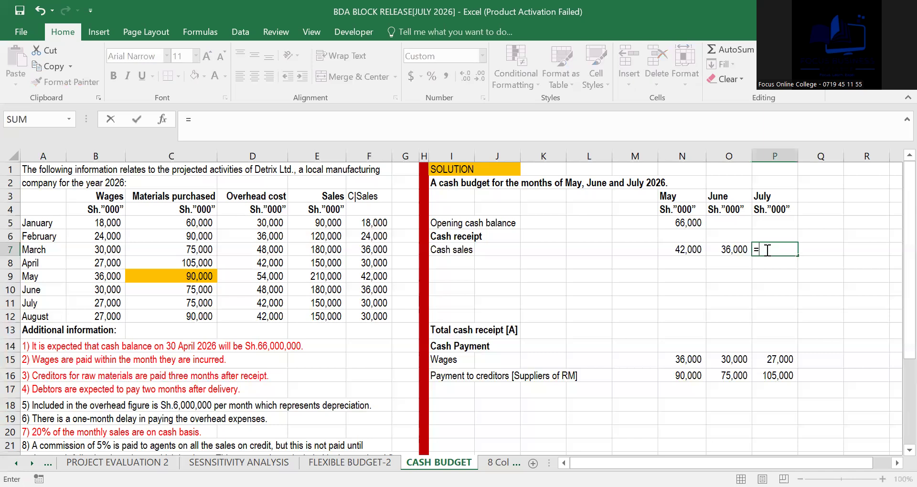
click(374, 302)
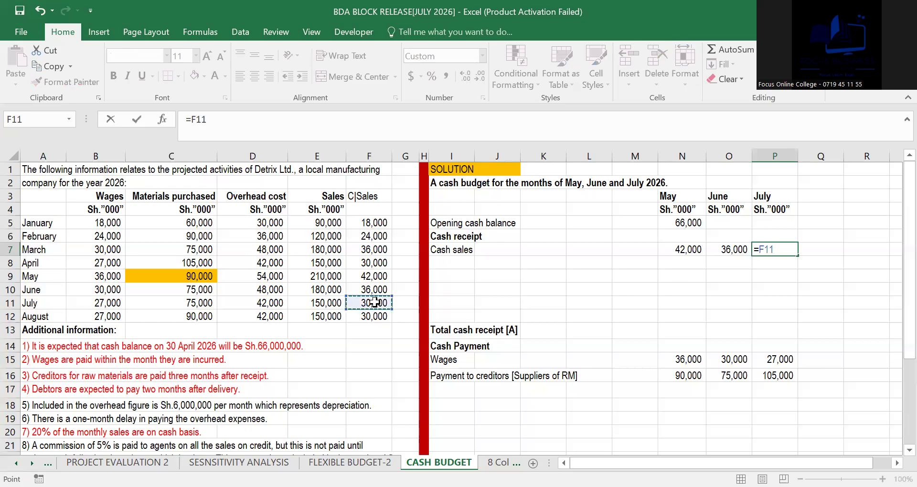
key(Return)
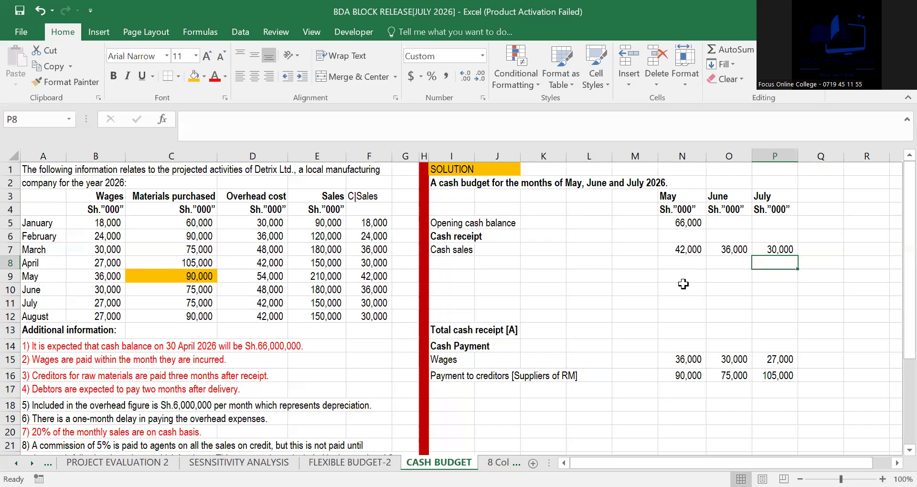
Step: Enter the row label Receipt from debtors in I8 below Cash sales
click(450, 266)
text(Receip)
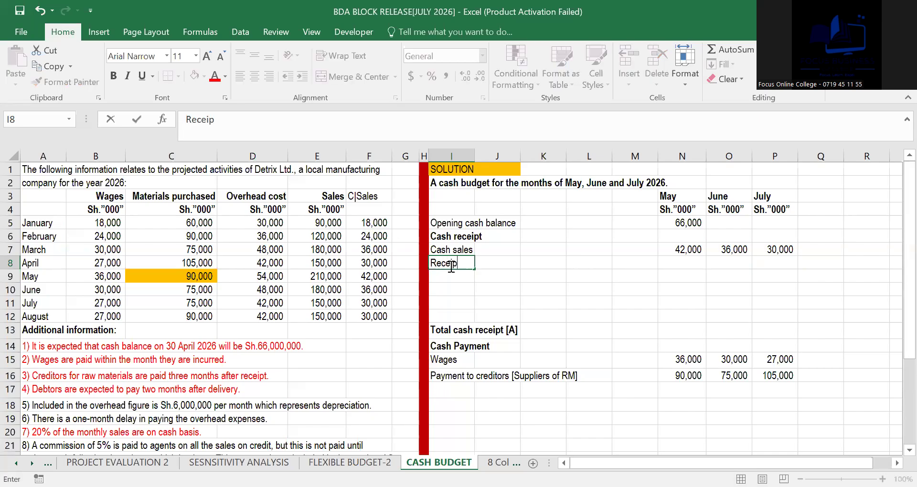
text(t from debtors)
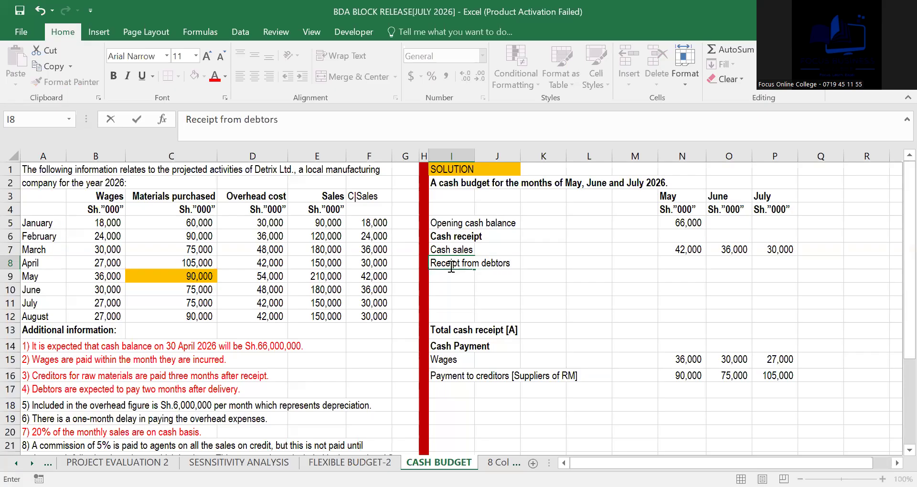
click(558, 303)
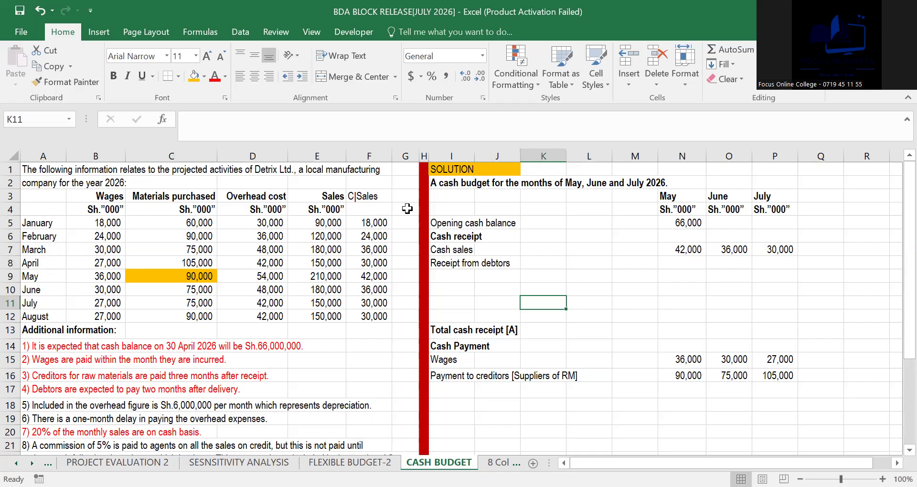
Step: Fill the Sh.”000” unit heading from E4 across to H4
click(336, 209)
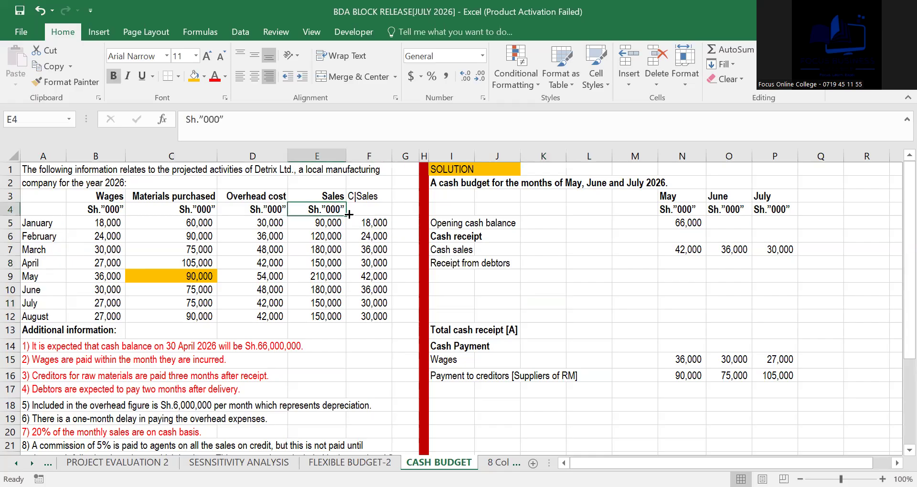
drag(344, 216, 424, 213)
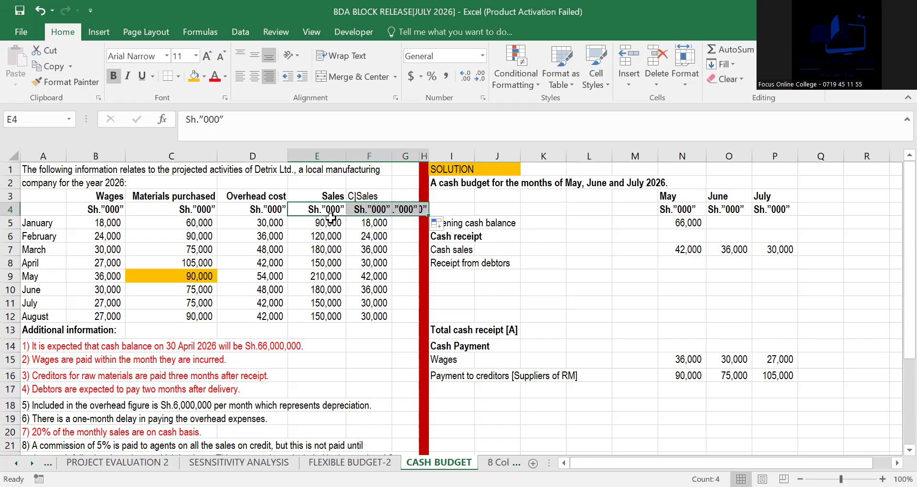
Step: Widen column G and calculate January's credit sales in G5 as total sales less cash sales, =E5-F5
drag(367, 223, 358, 310)
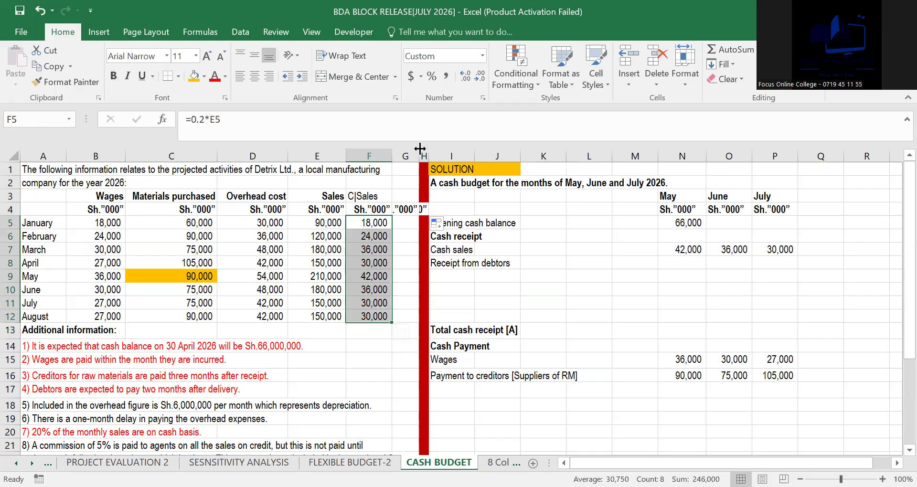
drag(420, 149, 426, 149)
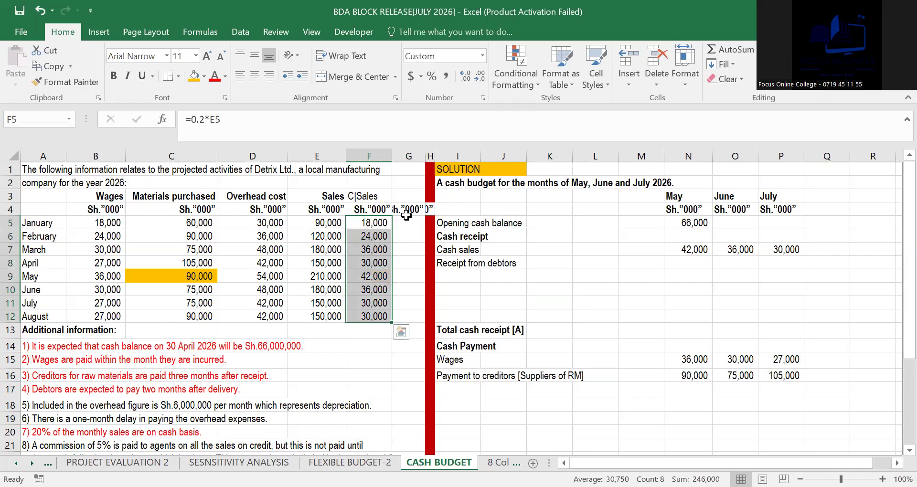
drag(412, 222, 410, 248)
click(412, 223)
click(334, 223)
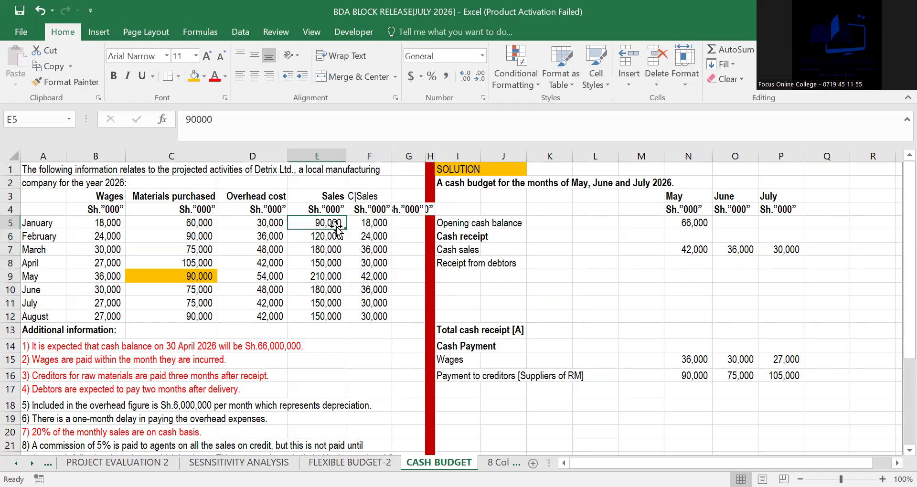
click(380, 221)
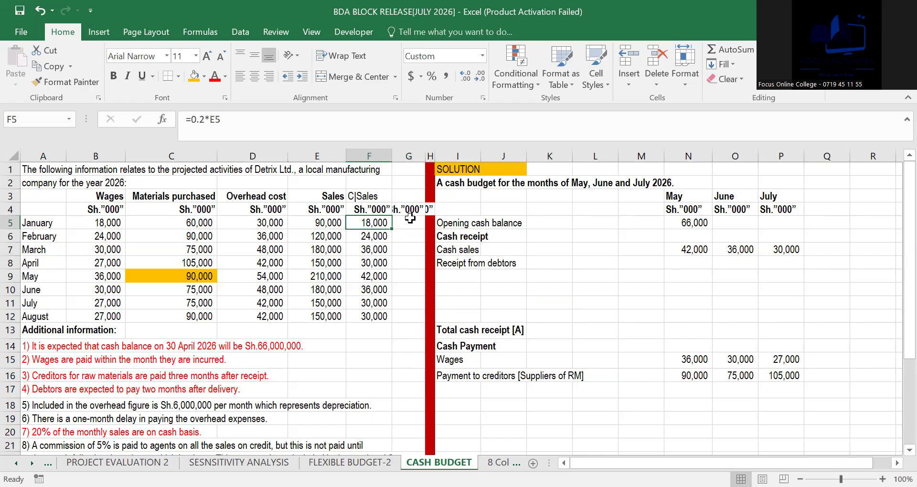
click(410, 221)
text(=)
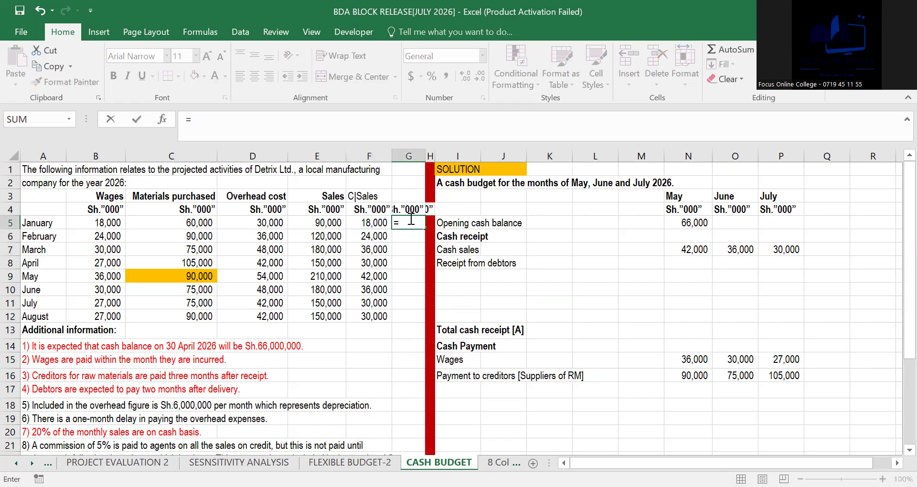
click(324, 223)
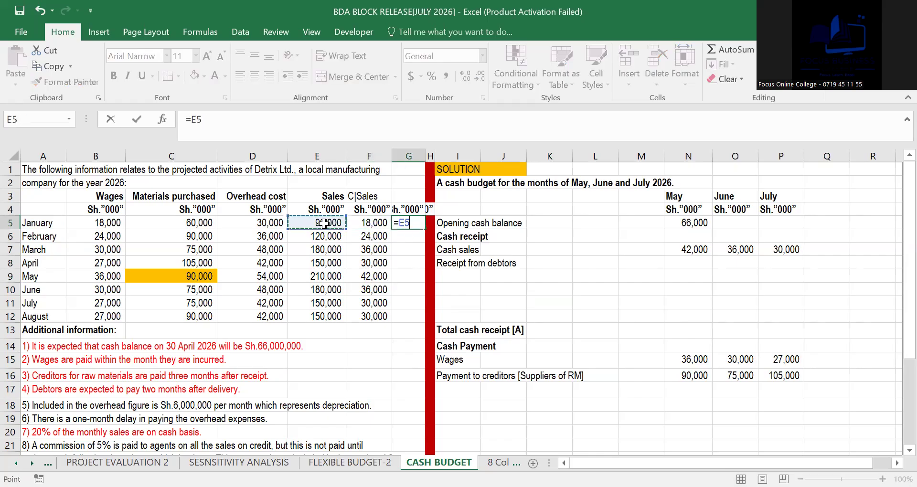
text(-)
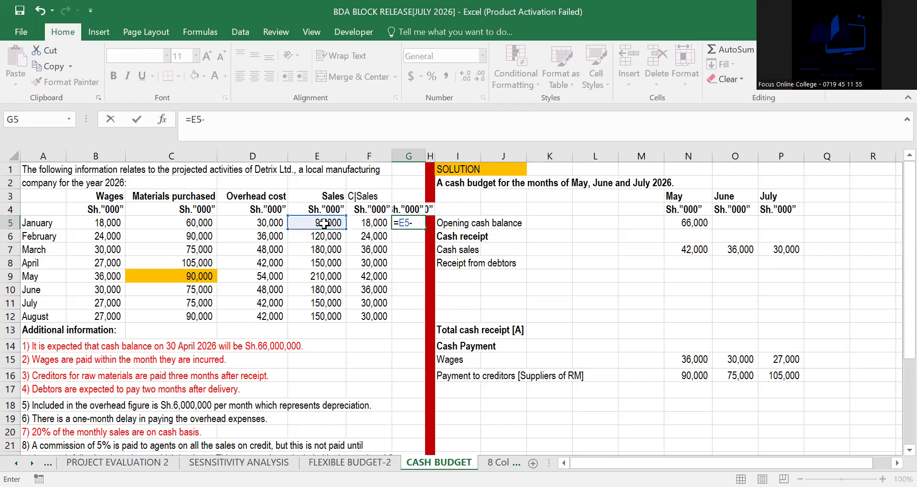
click(366, 222)
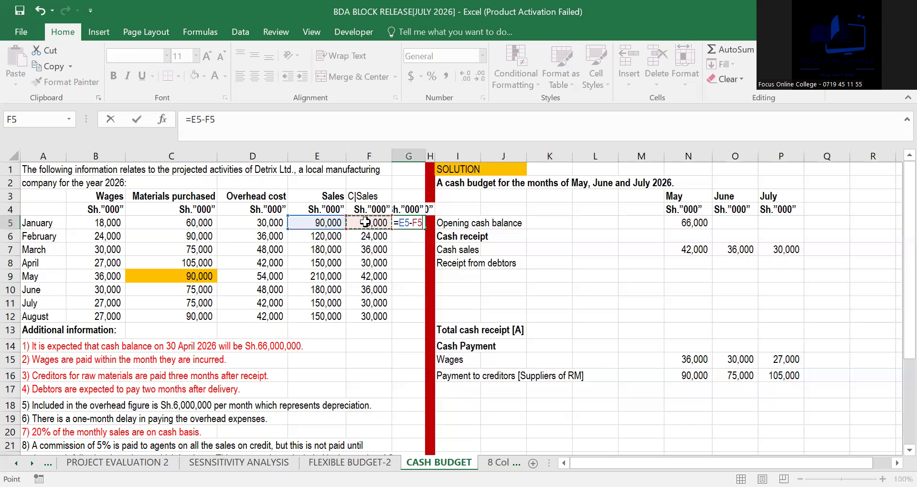
key(Return)
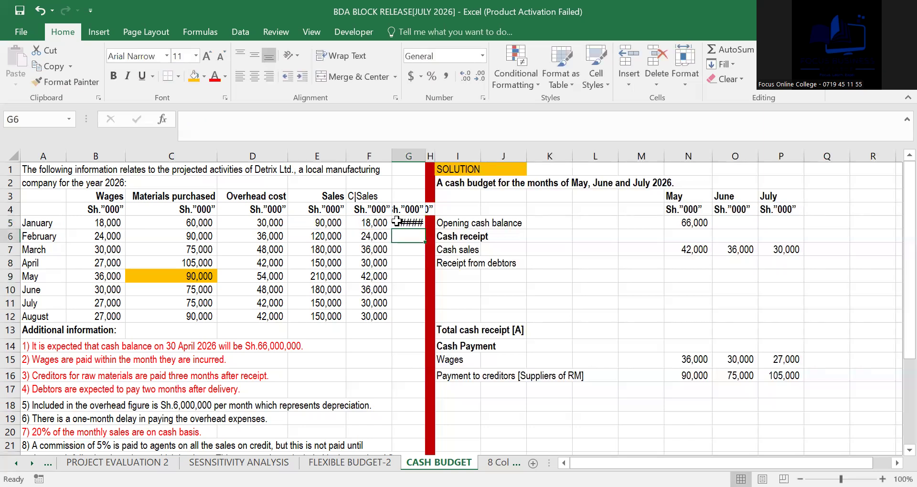
Step: Widen column G slightly more and fill the G5 formula down to August in G12
drag(426, 148, 431, 149)
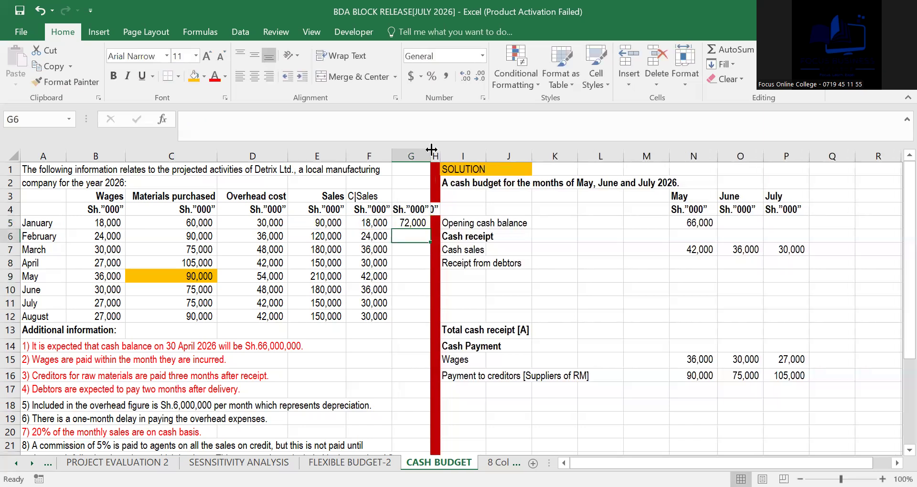
click(414, 222)
drag(430, 229, 440, 329)
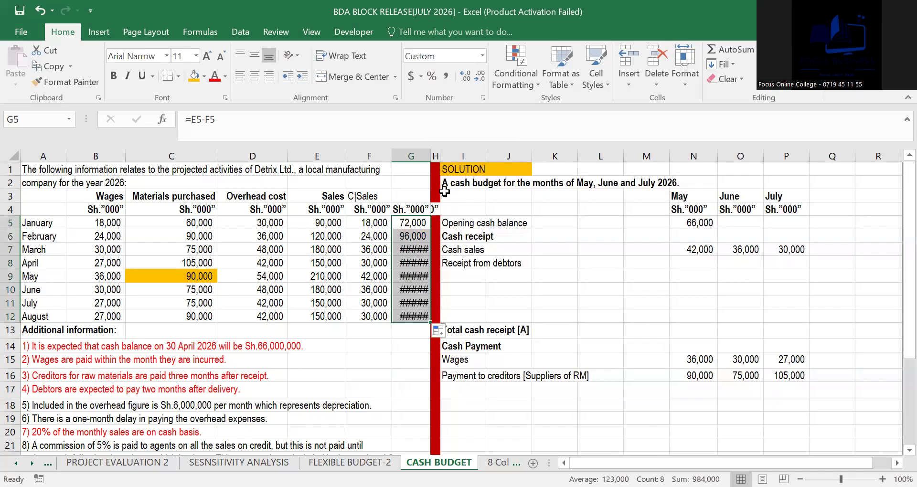
Step: Set the font size of the whole of column G to 10
click(413, 154)
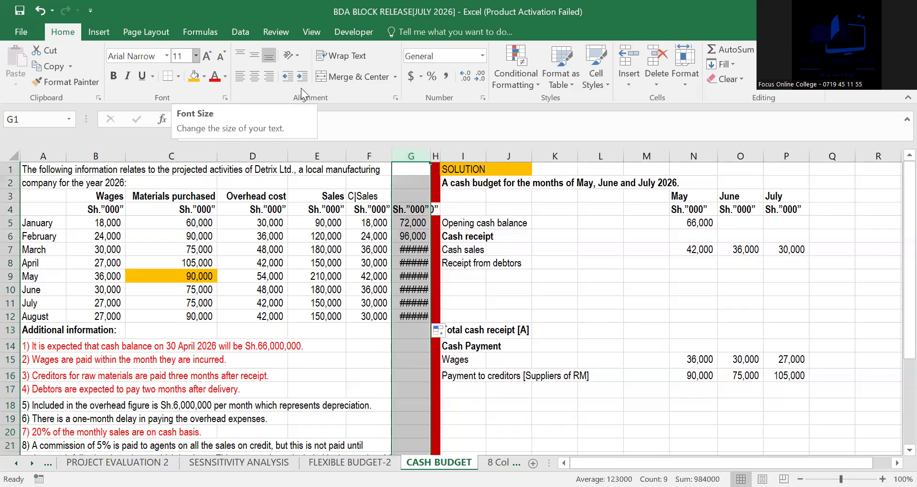
click(196, 56)
click(183, 99)
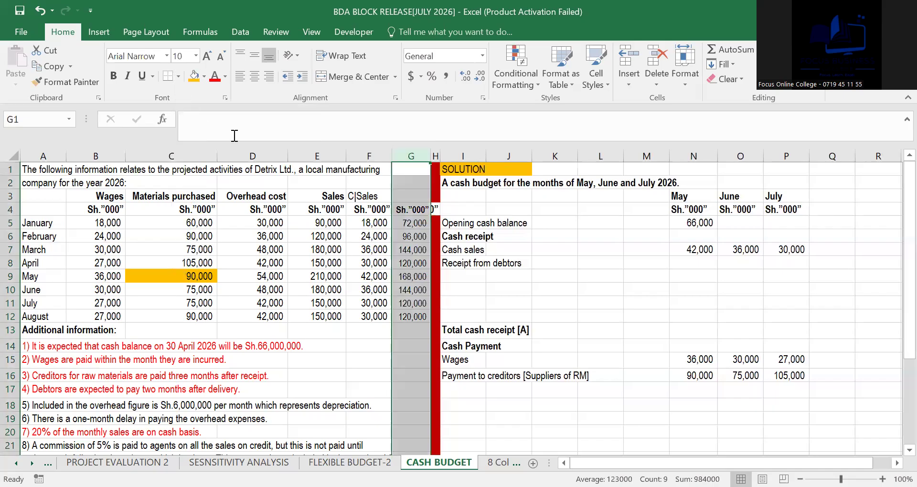
Step: Colour the text of the May, June and July data rows, A9:G11, red
click(371, 358)
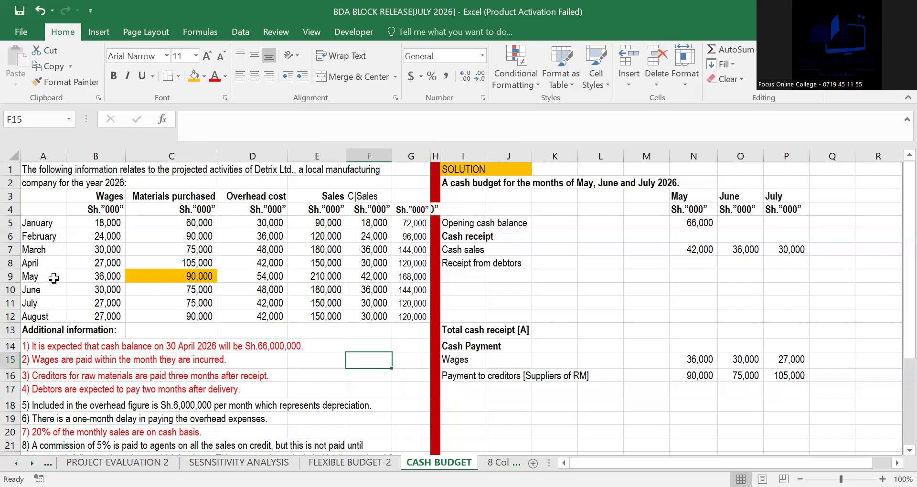
drag(36, 277, 415, 296)
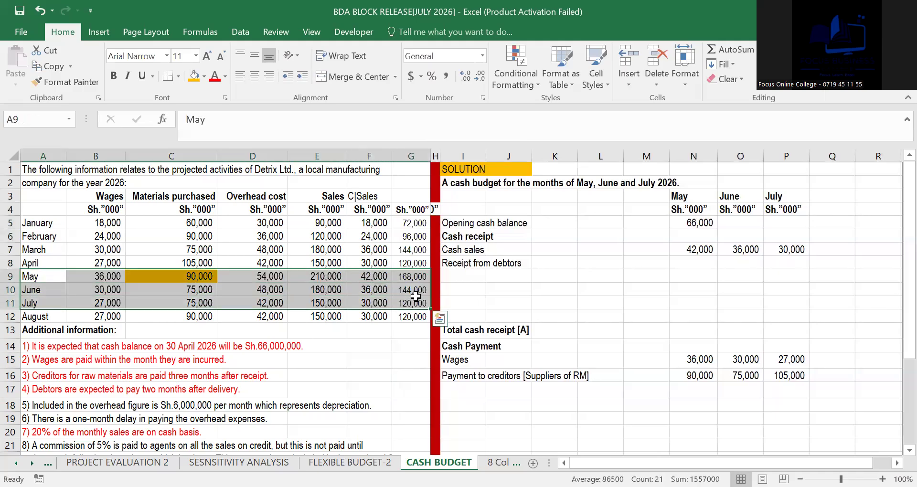
click(211, 76)
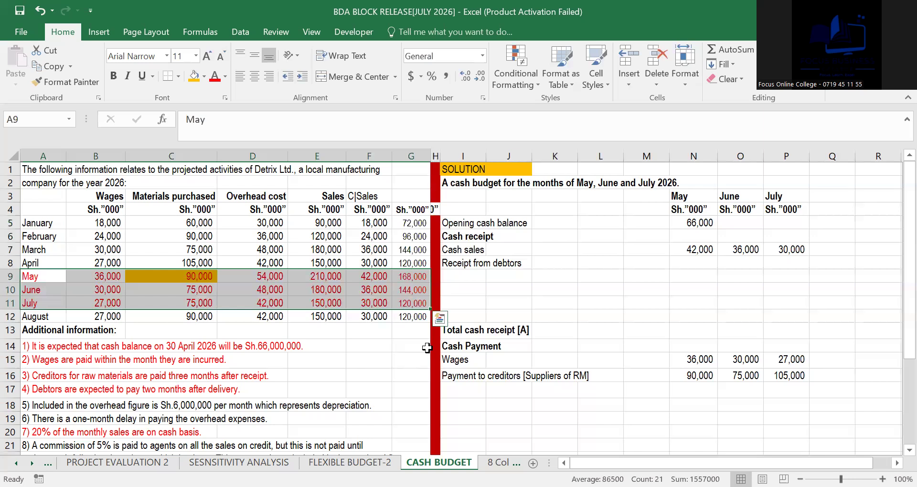
Step: Link the May receipt from debtors in N8 to March's credit sales in G7
click(693, 262)
text(=)
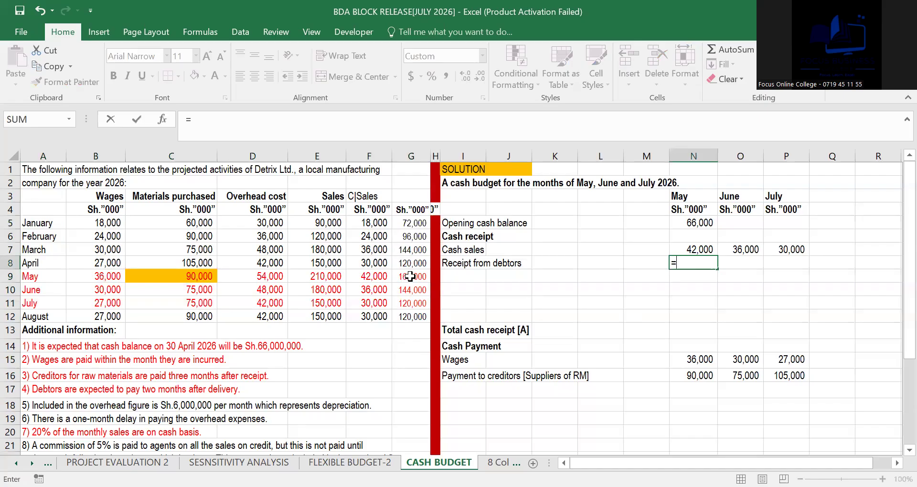
click(413, 249)
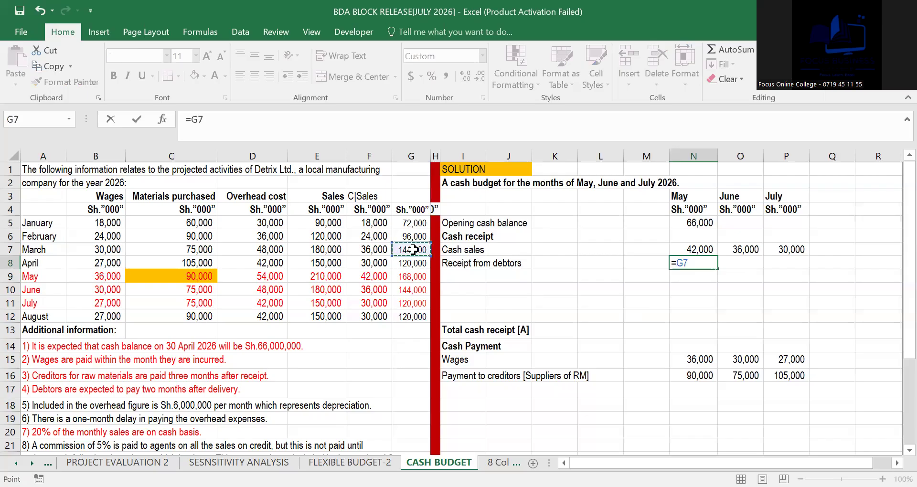
key(Return)
Step: Link the June and July receipts from debtors in O8 and P8 to G8 and G9
click(726, 262)
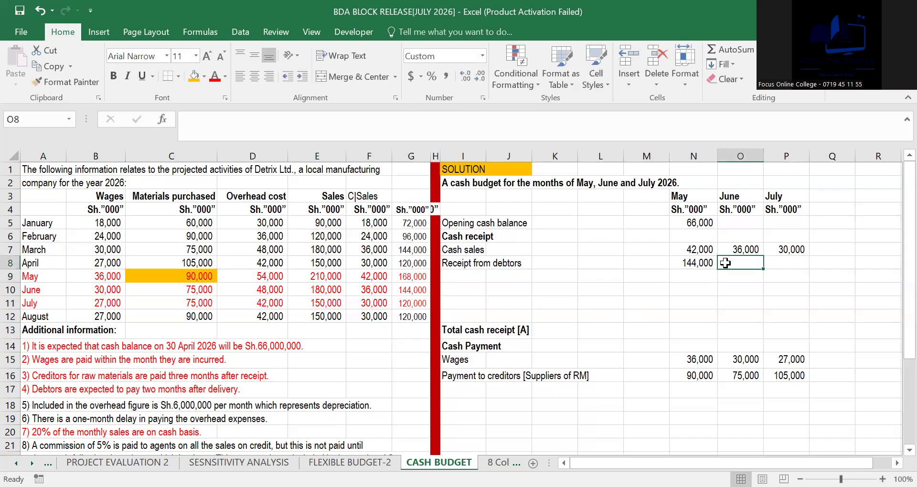
text(=)
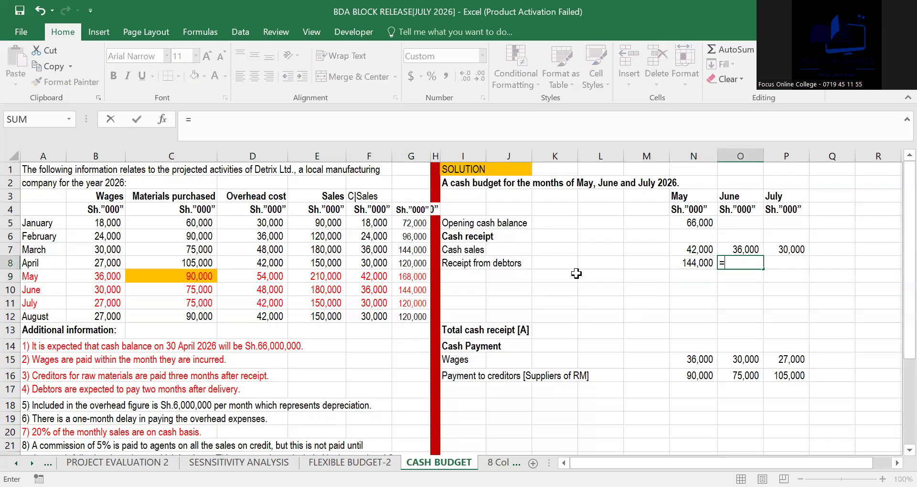
click(413, 263)
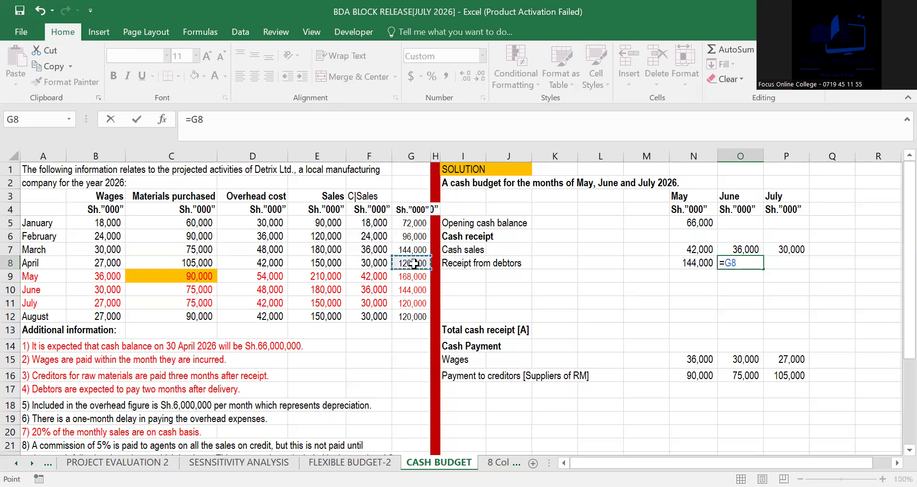
key(Return)
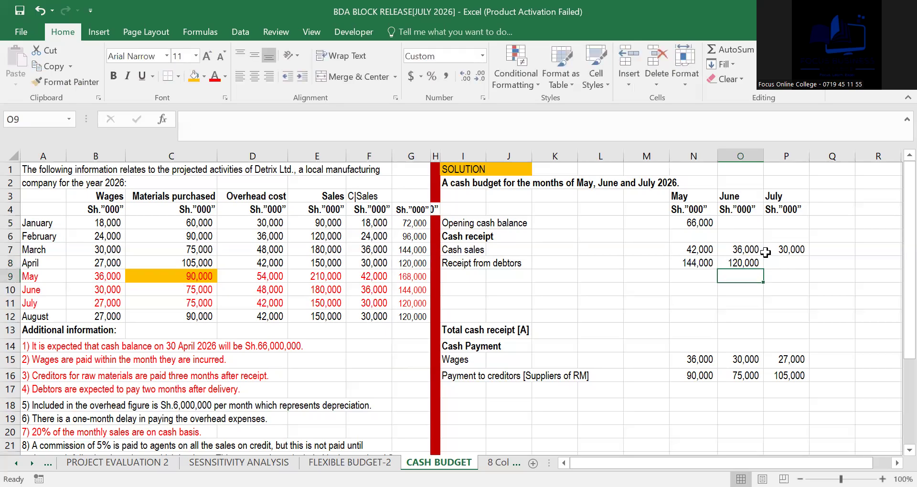
double_click(783, 264)
text(=)
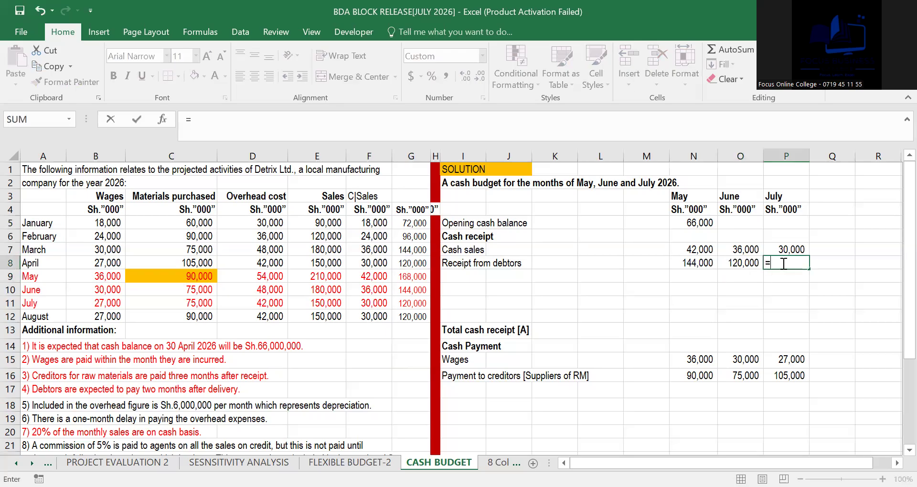
click(421, 277)
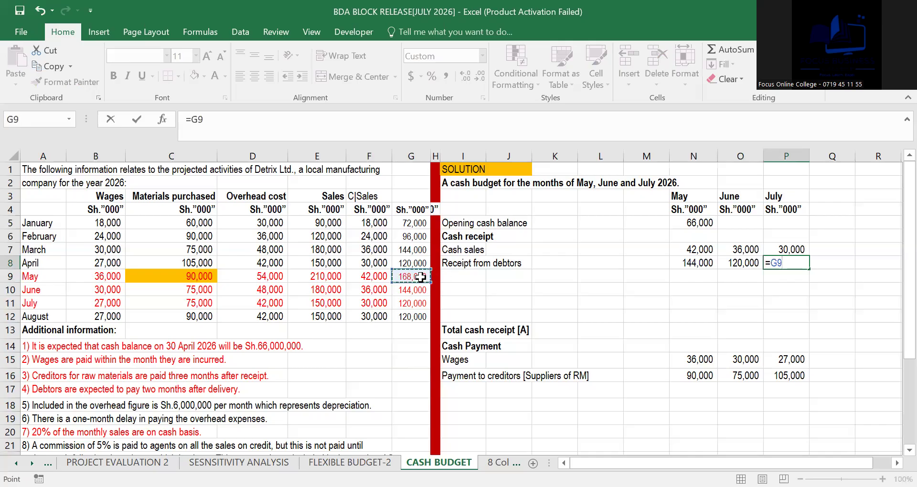
key(Return)
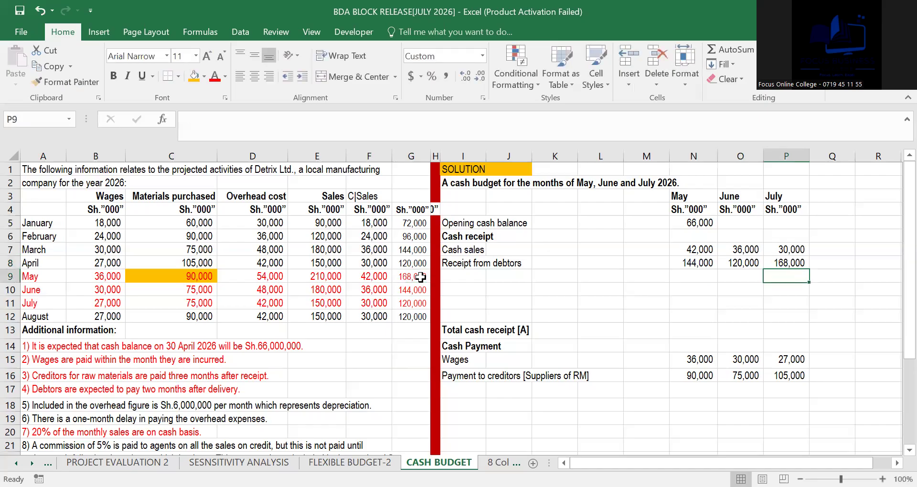
Step: Shade the Cash receipt heading in I6:K6 and the Cash Payment heading in I14:K14 orange
drag(453, 236, 561, 236)
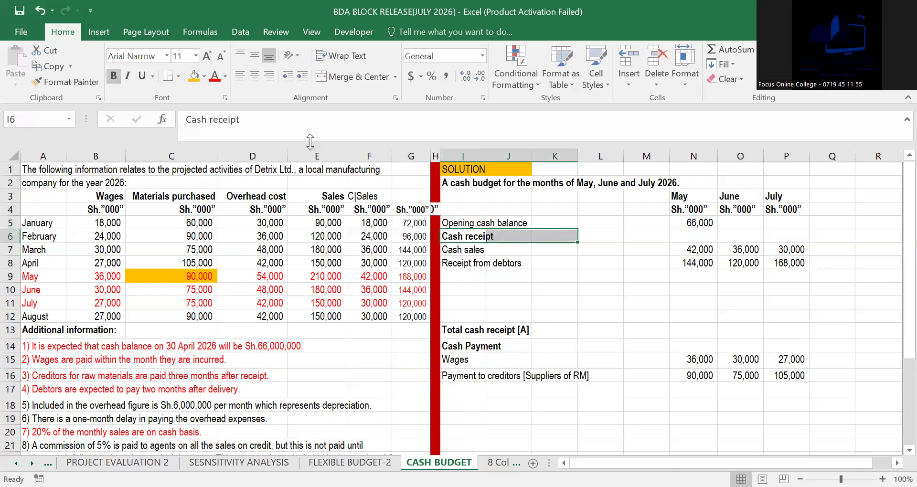
click(193, 76)
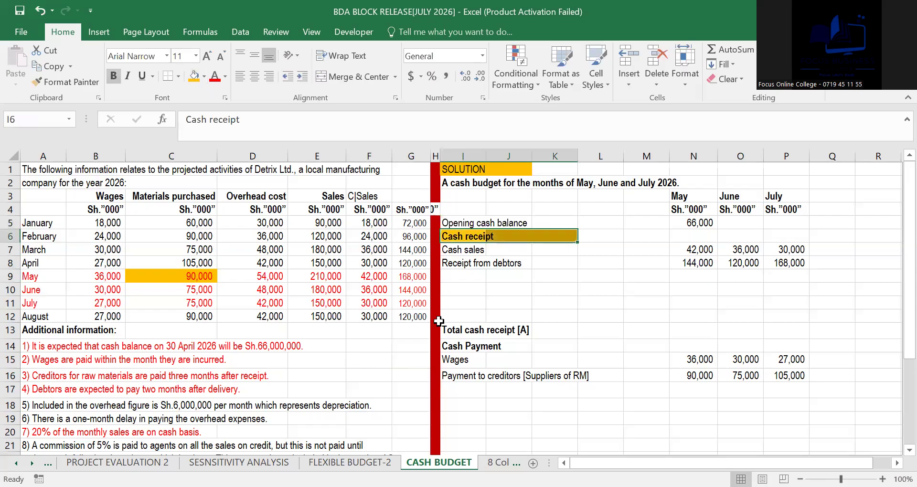
drag(446, 346, 565, 351)
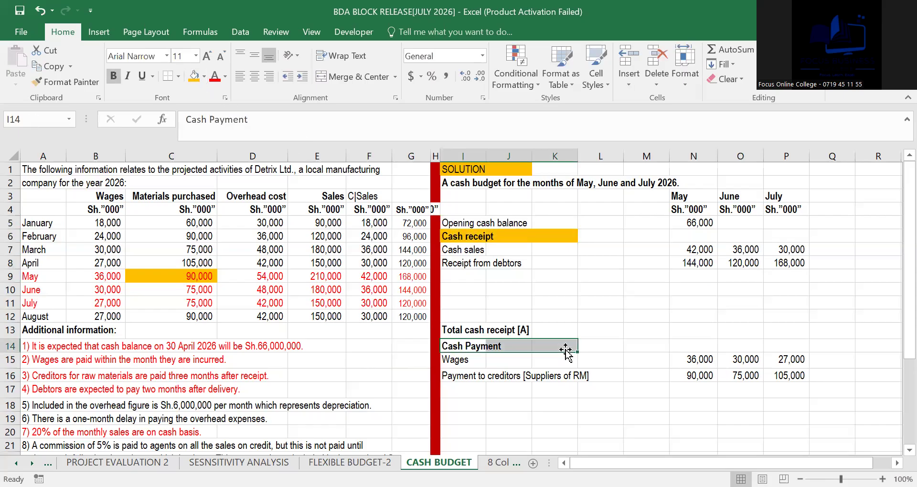
click(193, 76)
click(656, 330)
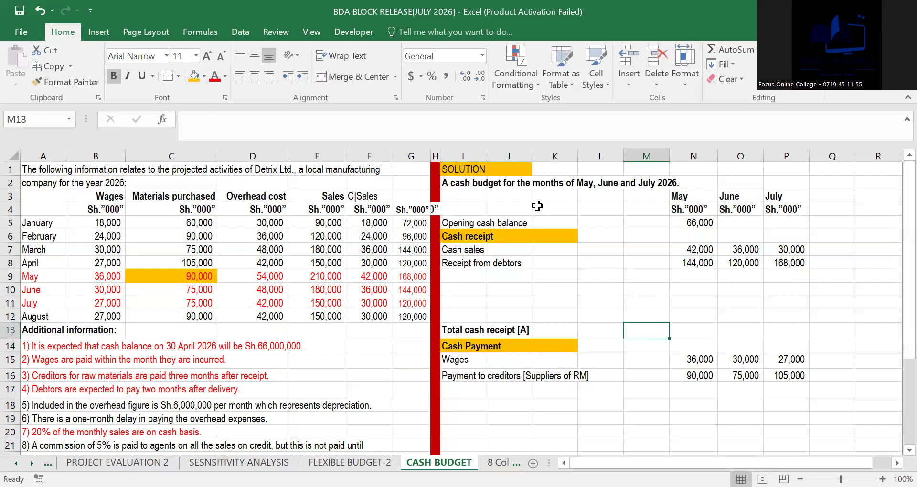
Step: Shade the budget's month and unit heading rows, I3:P4, orange
drag(471, 196, 789, 208)
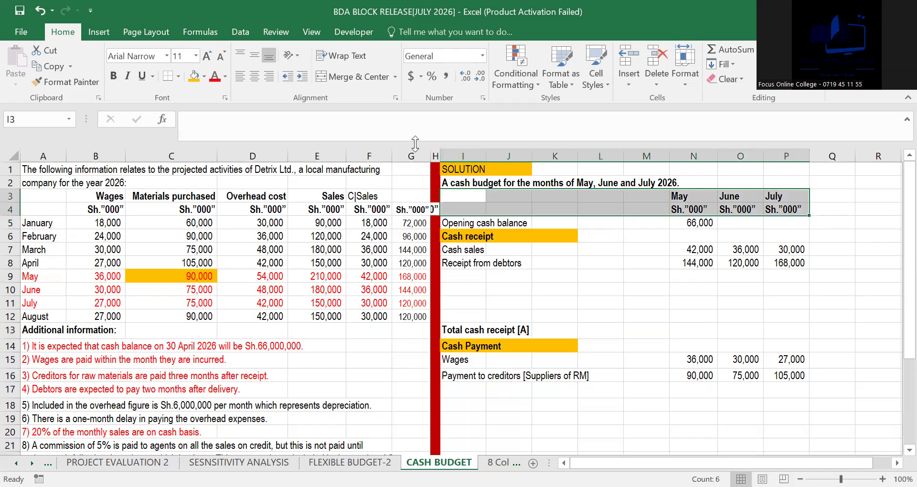
click(192, 82)
click(701, 343)
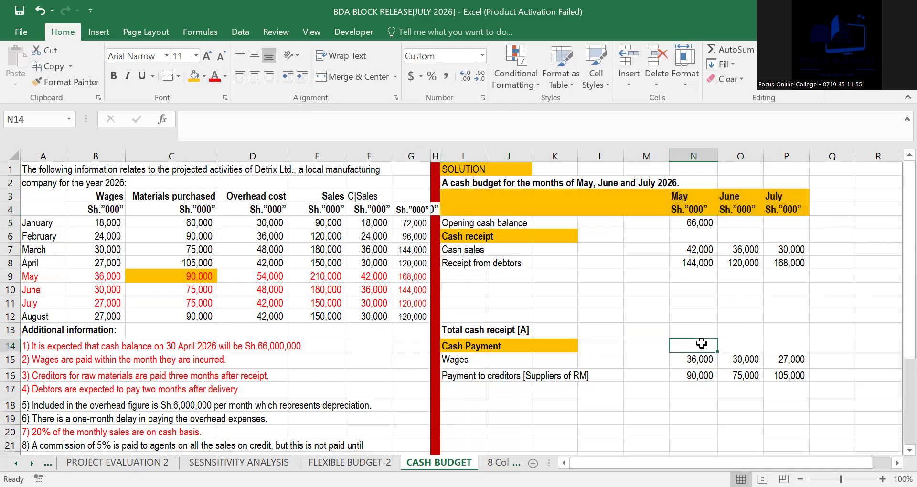
Step: Colour note 5 about depreciation in the overhead figure, in A18, red
drag(894, 224, 896, 247)
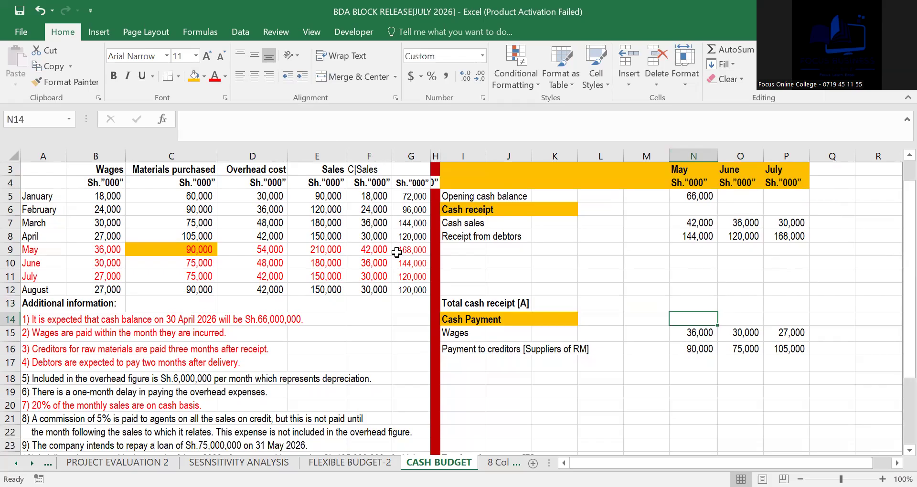
drag(31, 381, 384, 378)
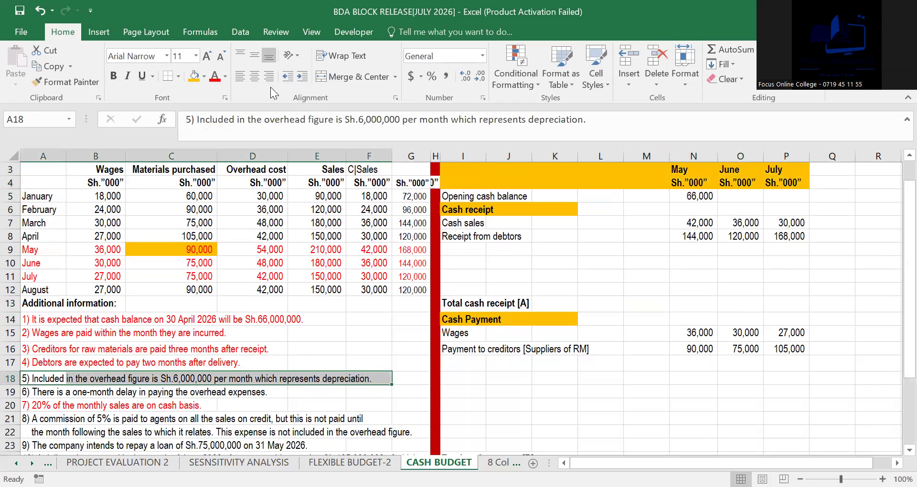
click(213, 75)
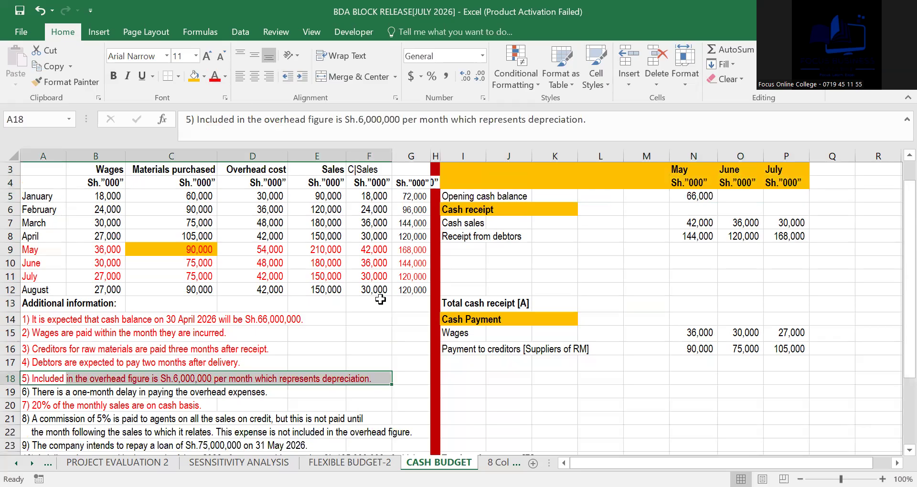
drag(895, 271, 895, 245)
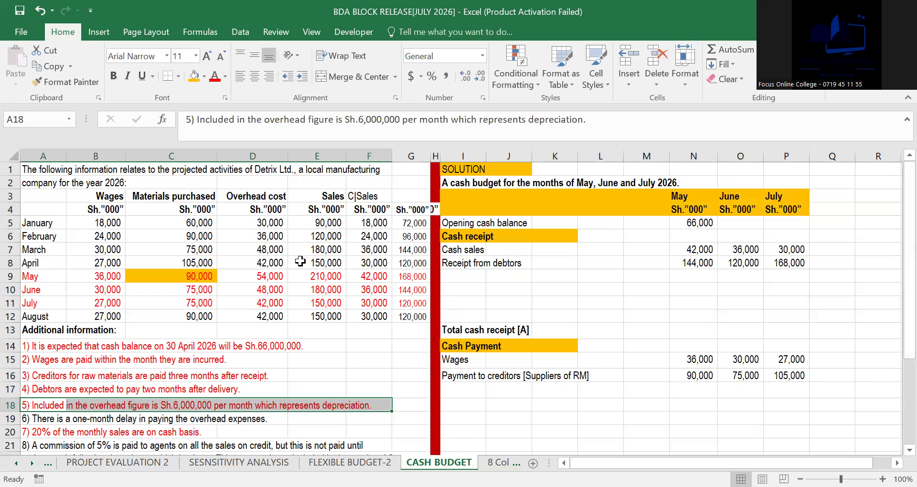
Step: Label the third cash payment row, I17, by linking it to the Overhead cost heading in D3
click(457, 393)
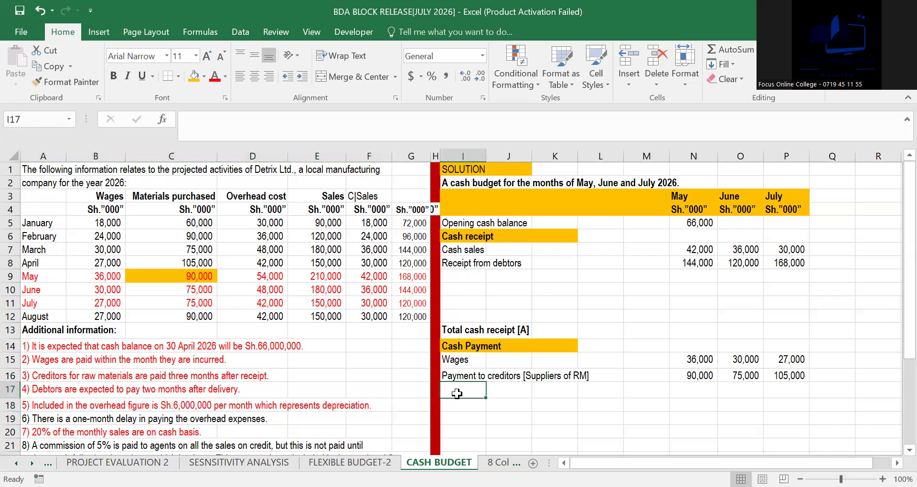
text(=)
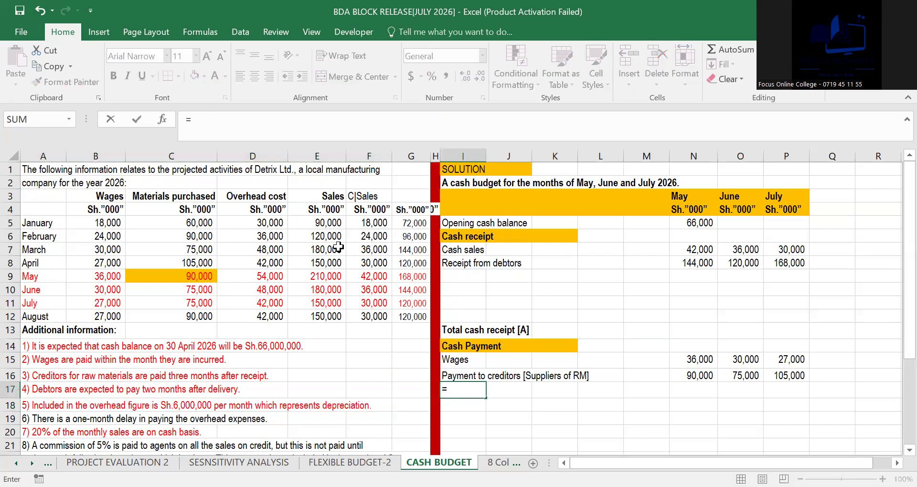
click(271, 200)
key(Return)
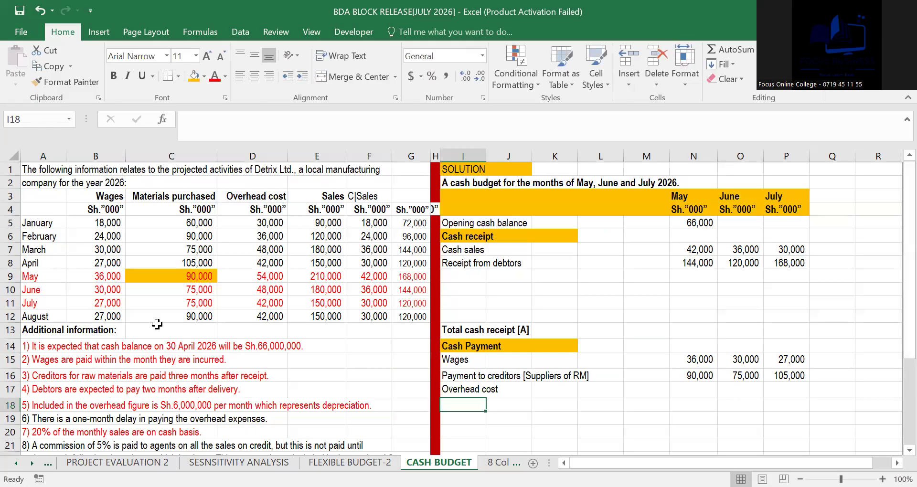
Step: Colour note 6 about the one-month delay in paying overhead expenses, in A19, red
click(48, 413)
drag(49, 414, 318, 416)
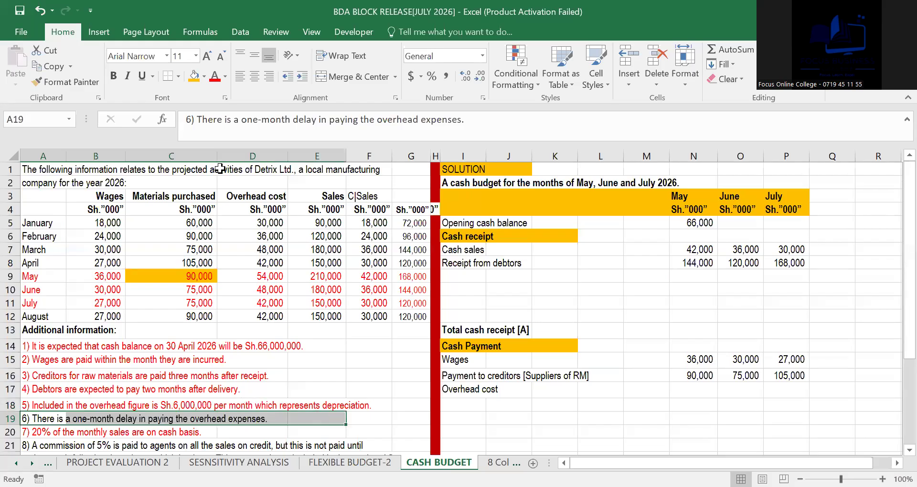
click(216, 79)
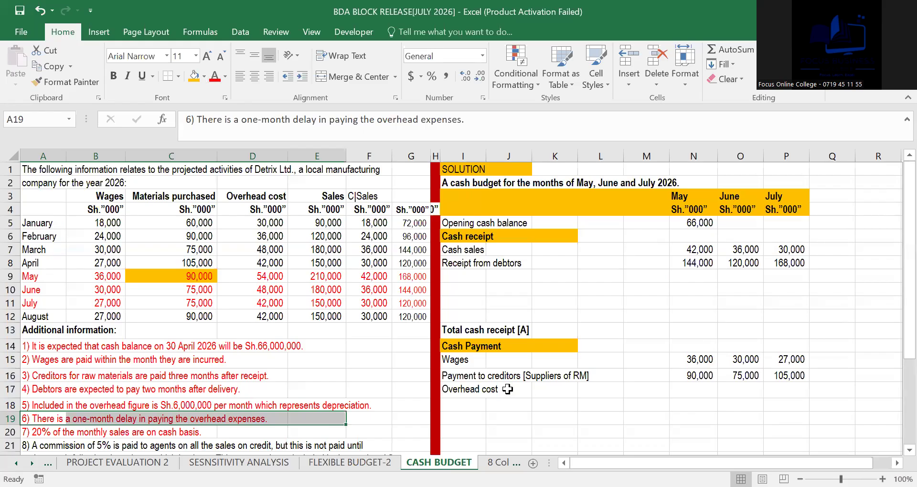
Step: Calculate the overheads net of depreciation with =D8-6000 in F14 and fill the formula down to F16
click(368, 348)
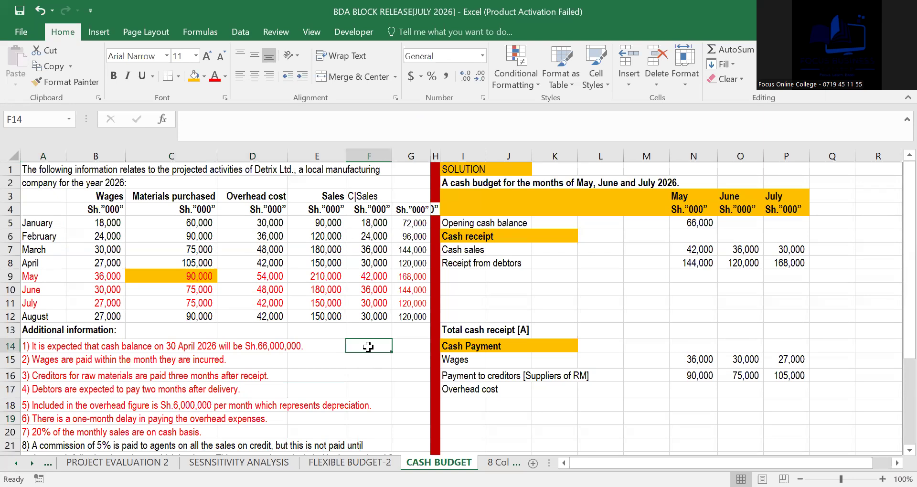
text(=)
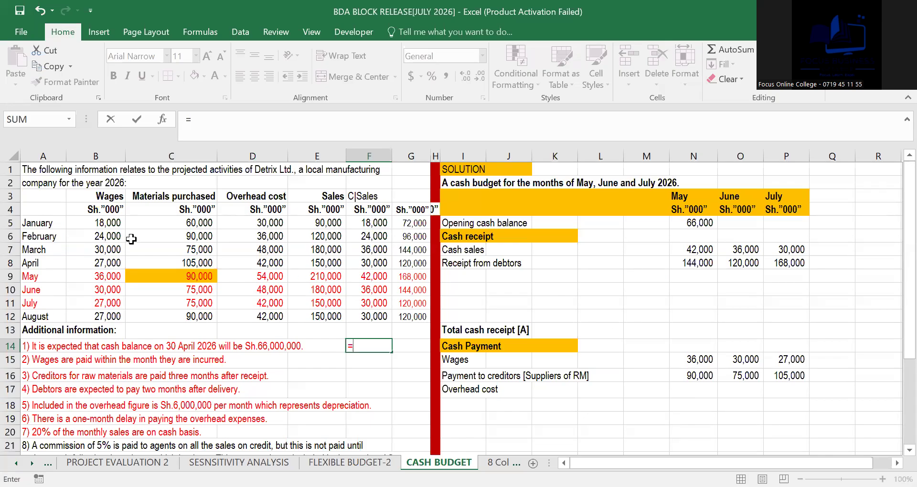
click(260, 260)
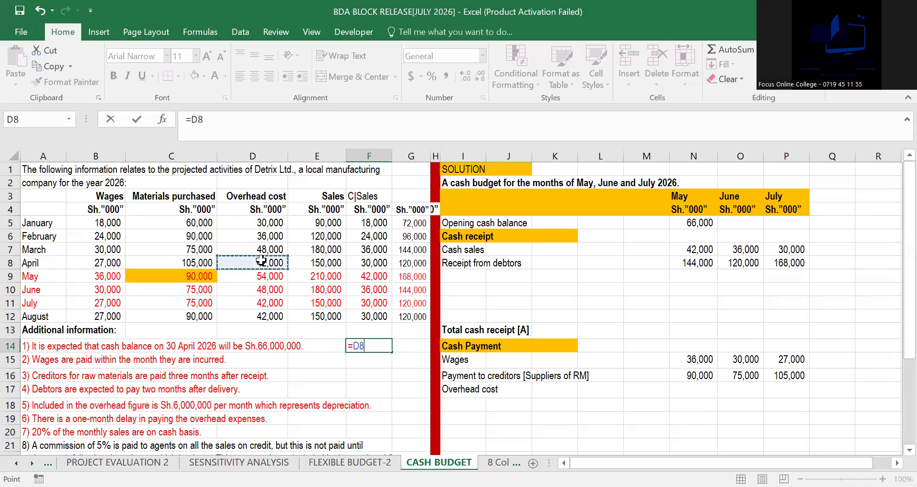
text(-)
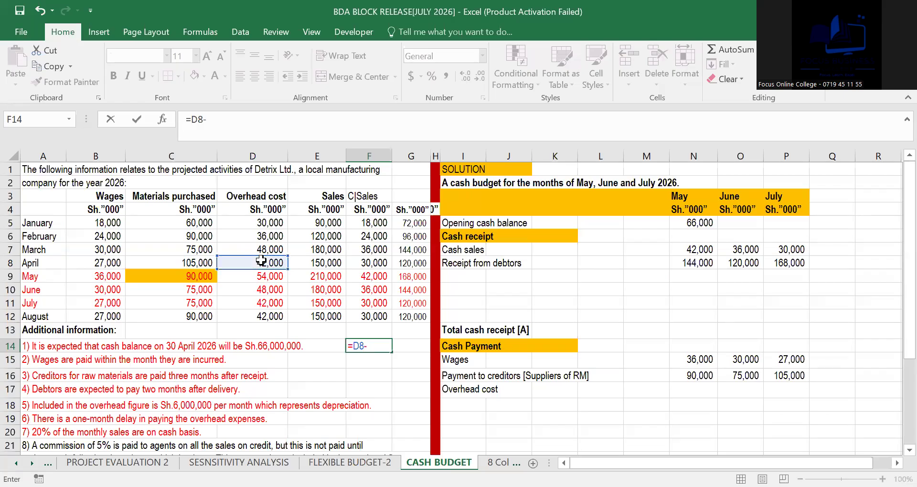
text(6000)
key(Return)
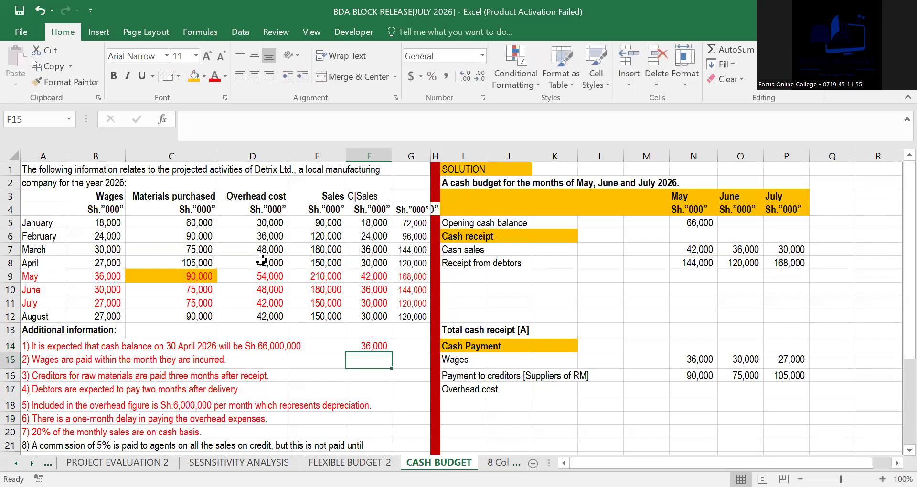
click(374, 346)
drag(393, 352, 394, 382)
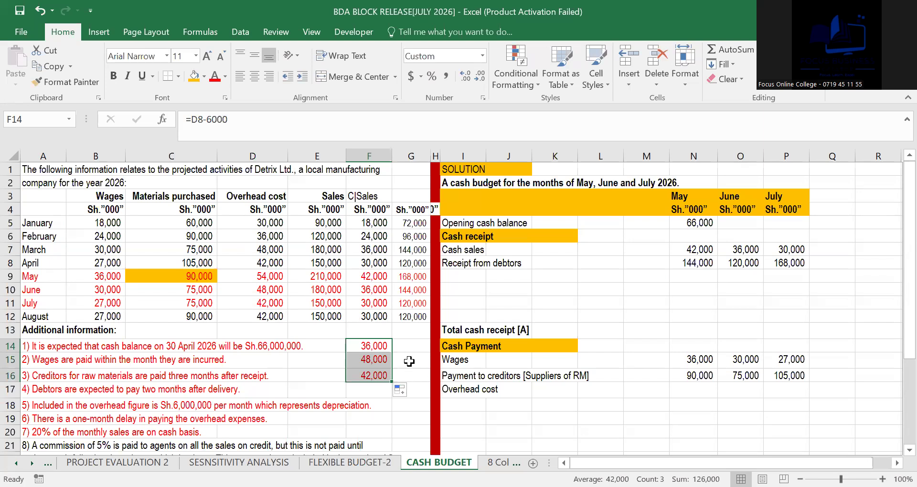
Step: Check the formulas in F14:F16 against the April, May and June overhead costs they refer to
click(409, 361)
text(=)
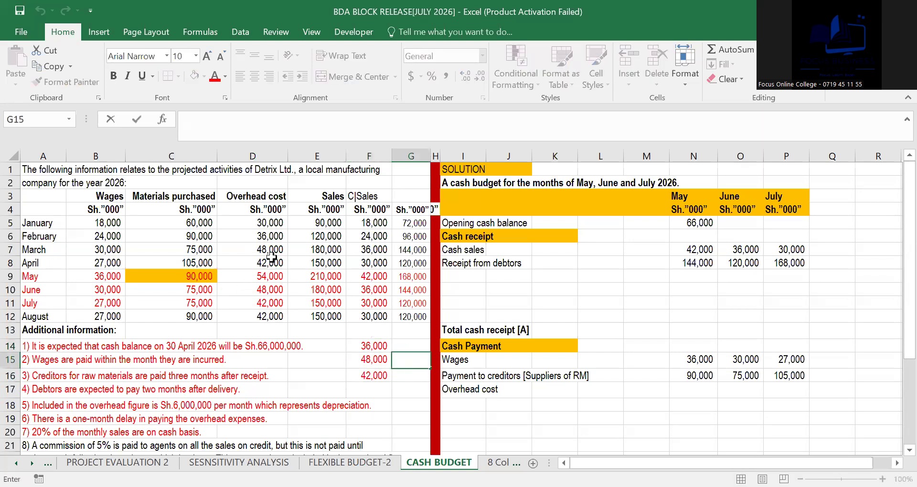
click(364, 345)
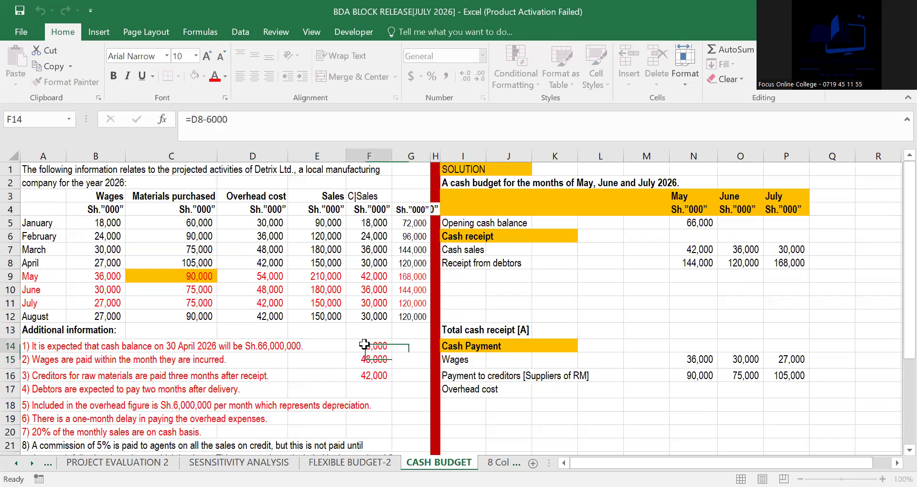
double_click(272, 263)
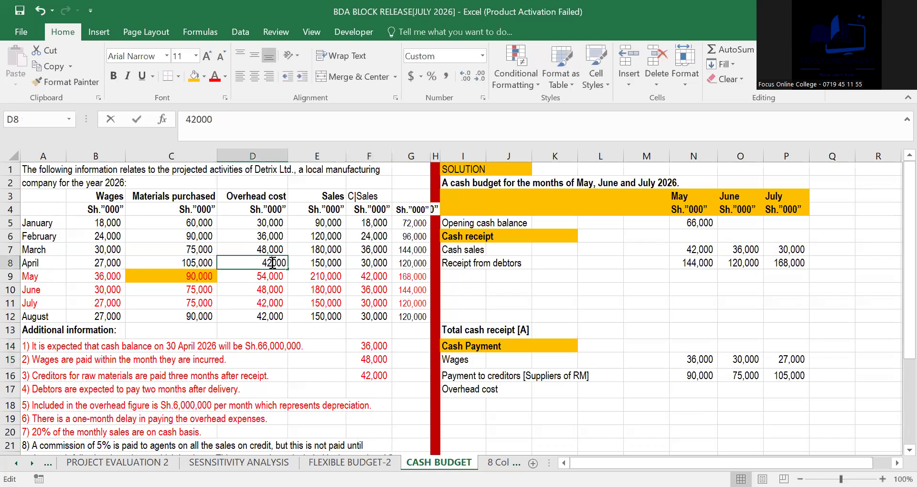
click(407, 380)
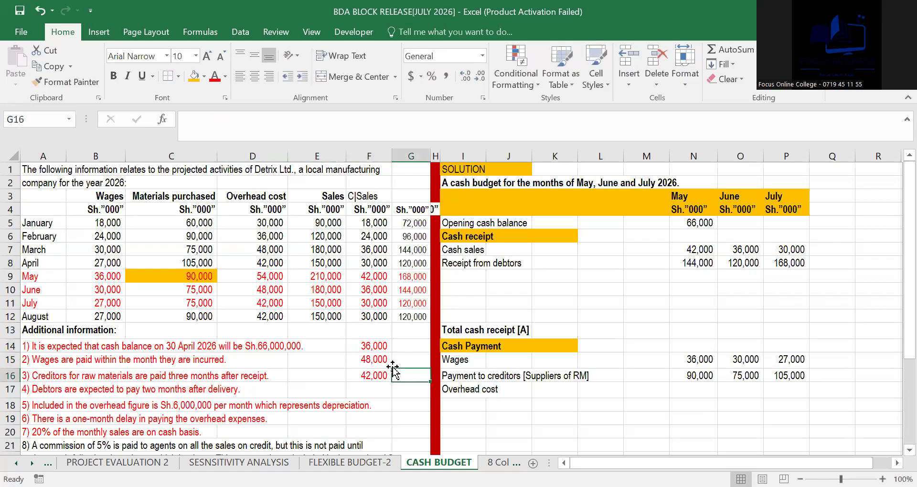
click(370, 359)
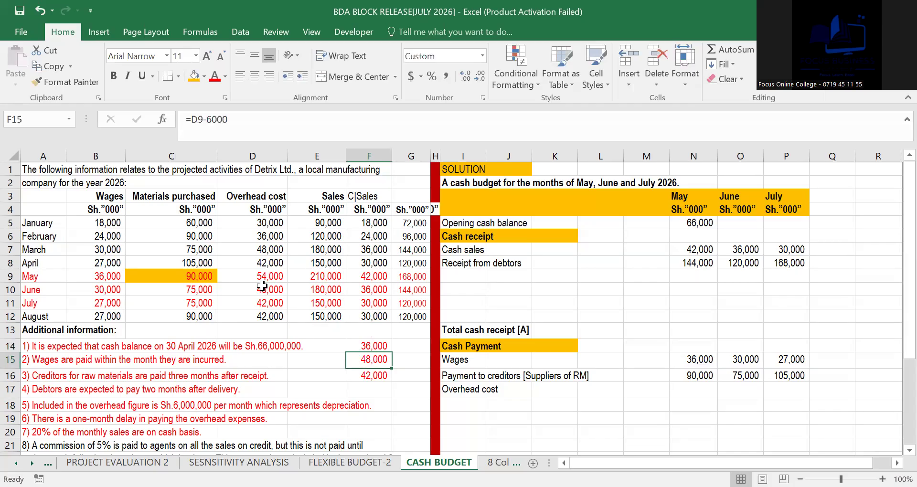
click(245, 119)
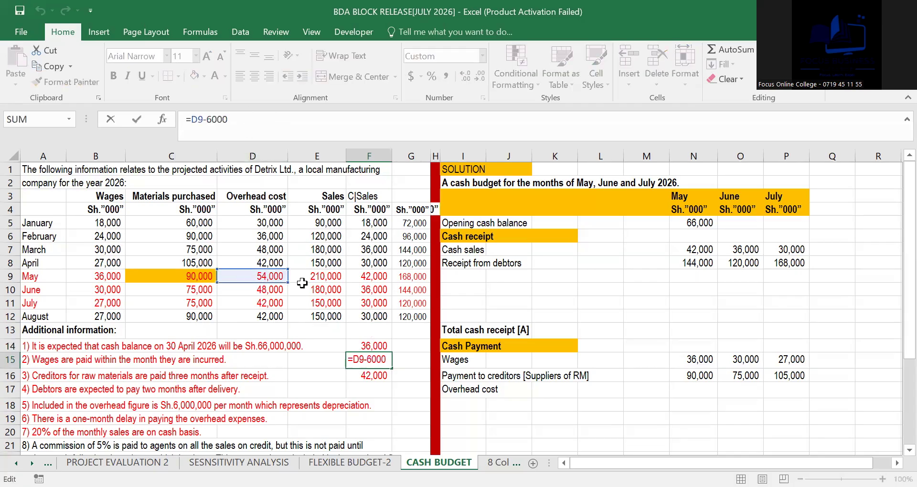
click(400, 376)
click(386, 378)
click(280, 304)
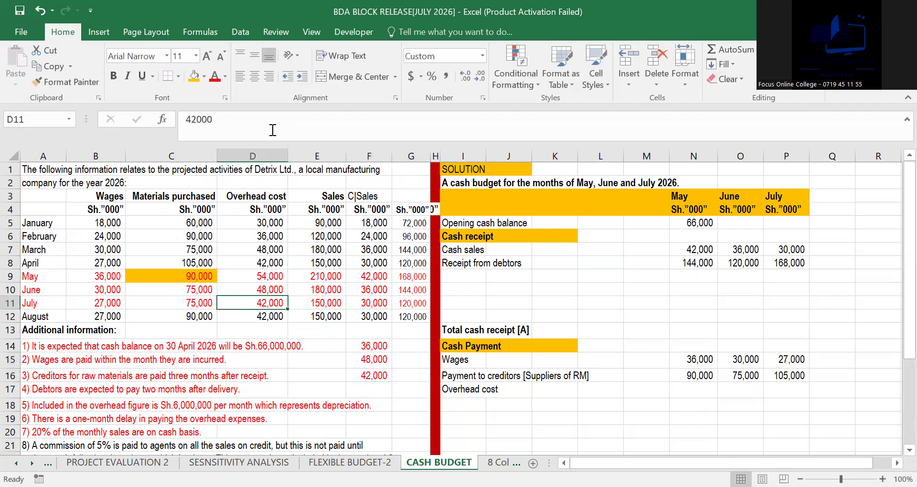
click(232, 123)
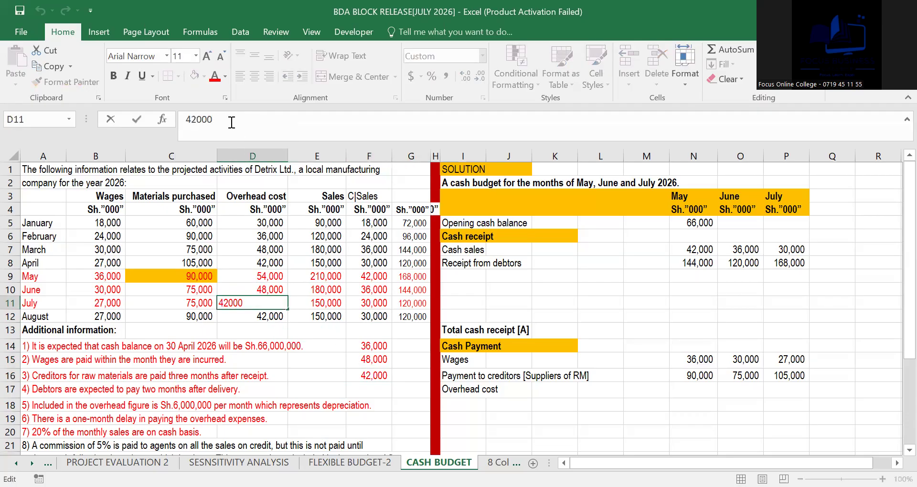
click(365, 376)
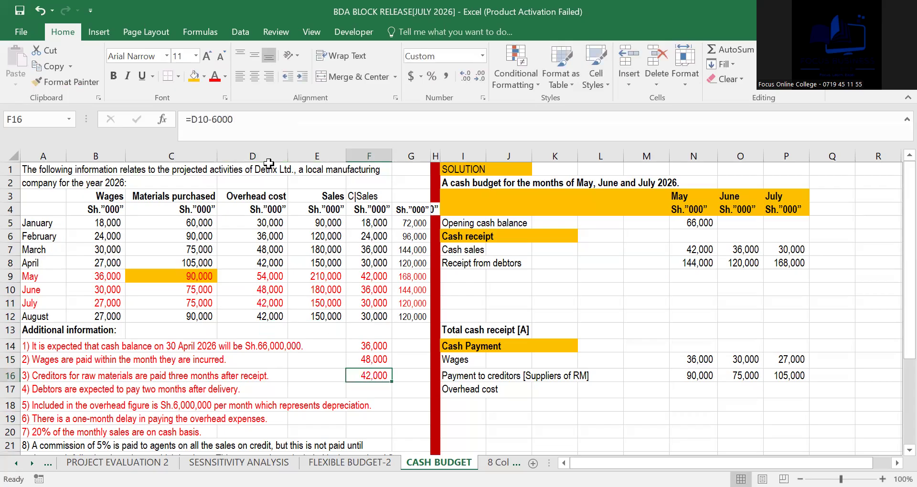
double_click(252, 287)
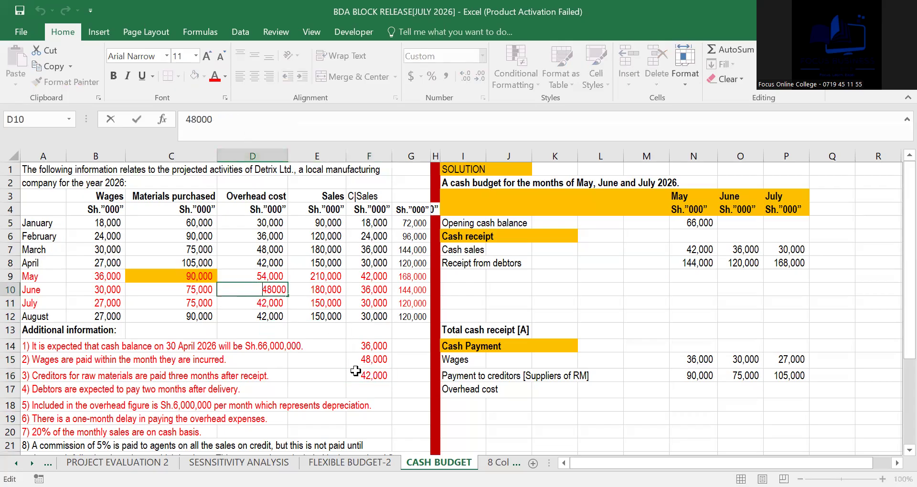
click(363, 376)
click(255, 122)
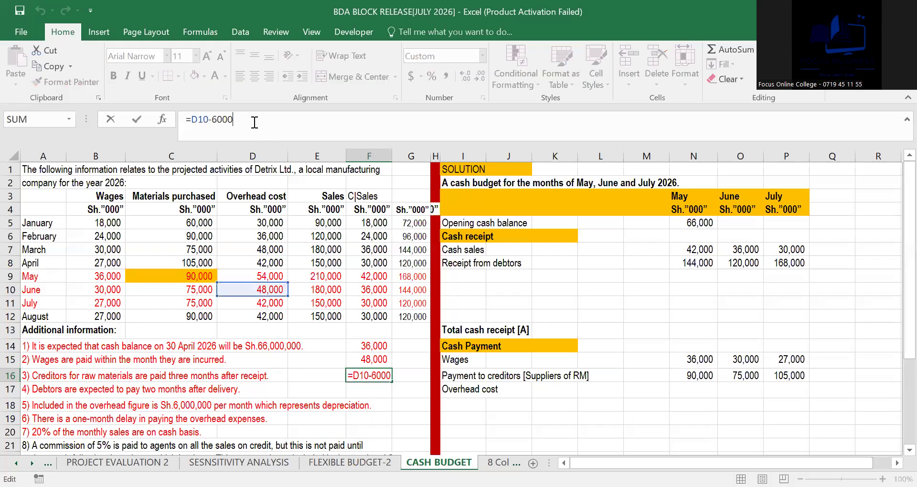
click(410, 375)
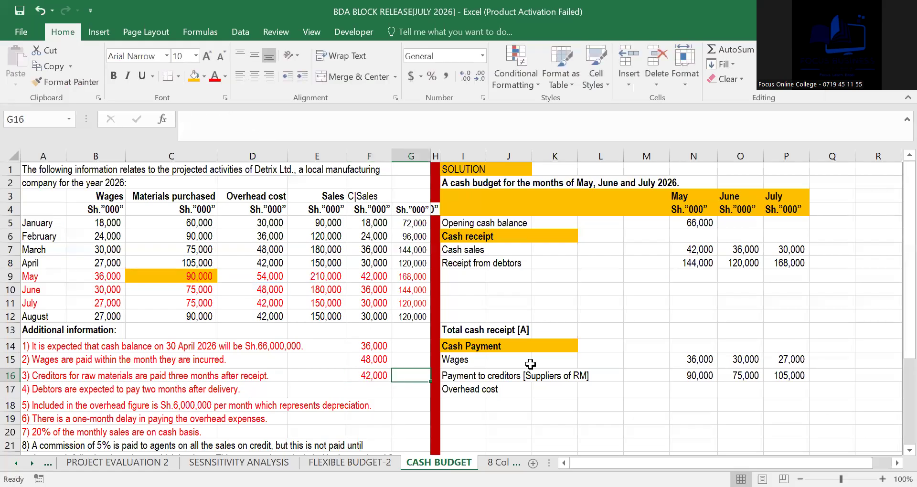
Step: Link the May overhead cost payment in N17 to the net overhead figure in F14
click(698, 395)
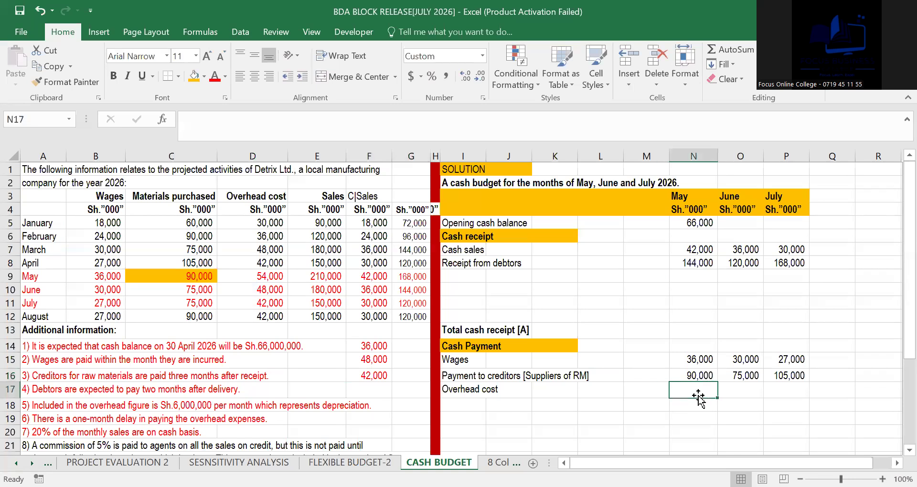
text(=)
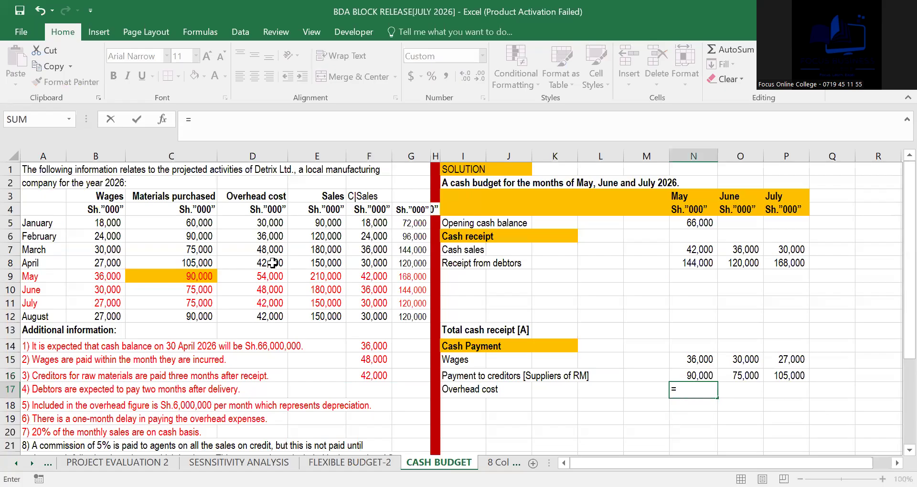
click(377, 345)
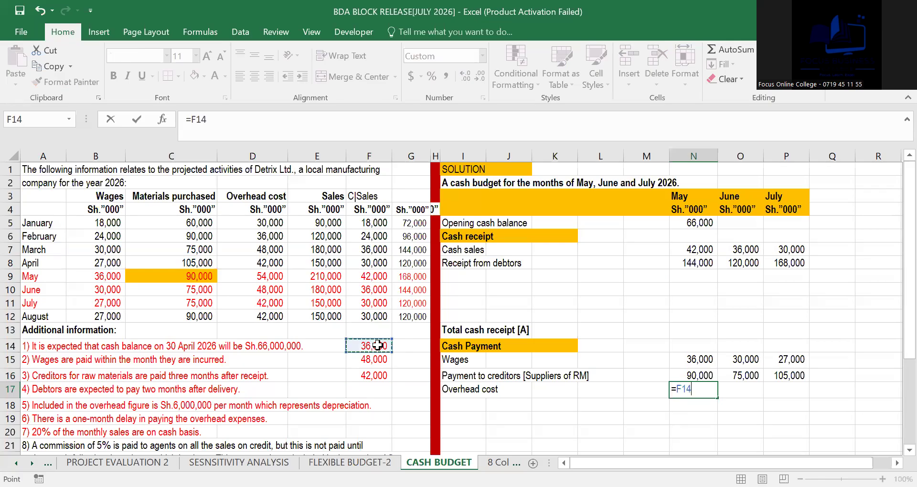
key(Return)
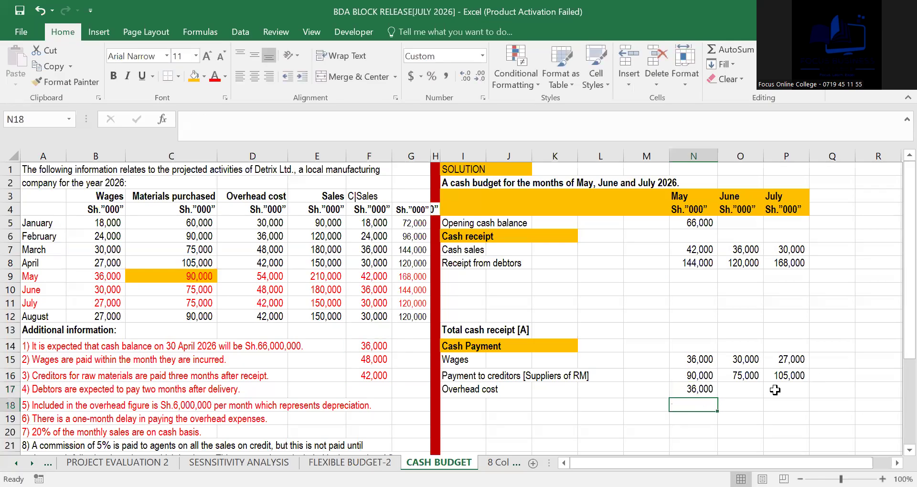
Step: Link the June and July overhead cost payments in O17 and P17 to F15 and F16
click(752, 390)
text(=)
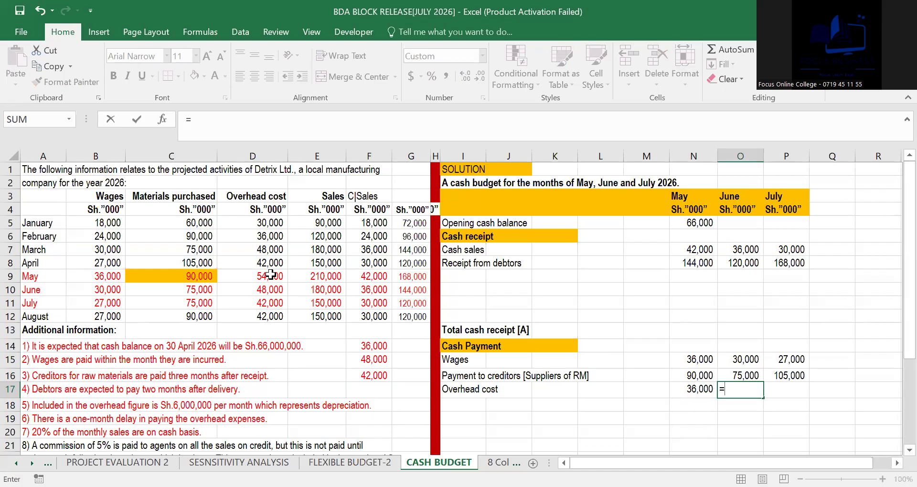
click(374, 358)
key(Return)
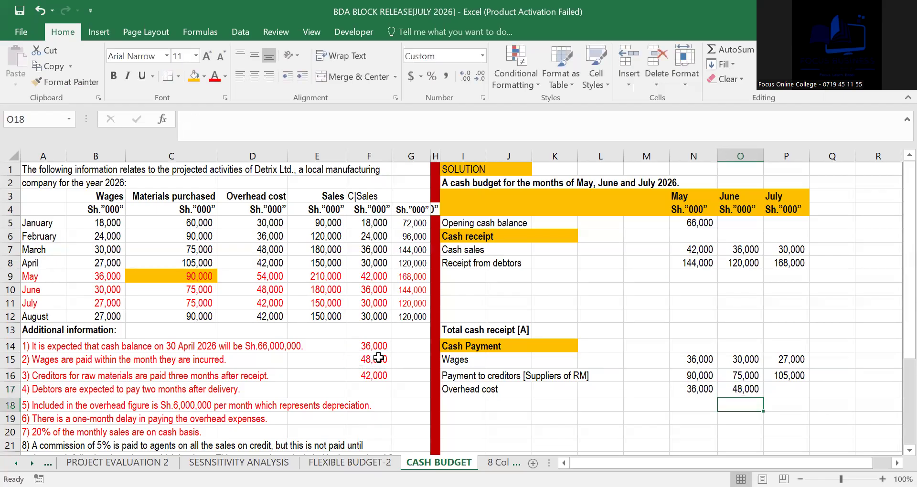
click(789, 387)
text(=)
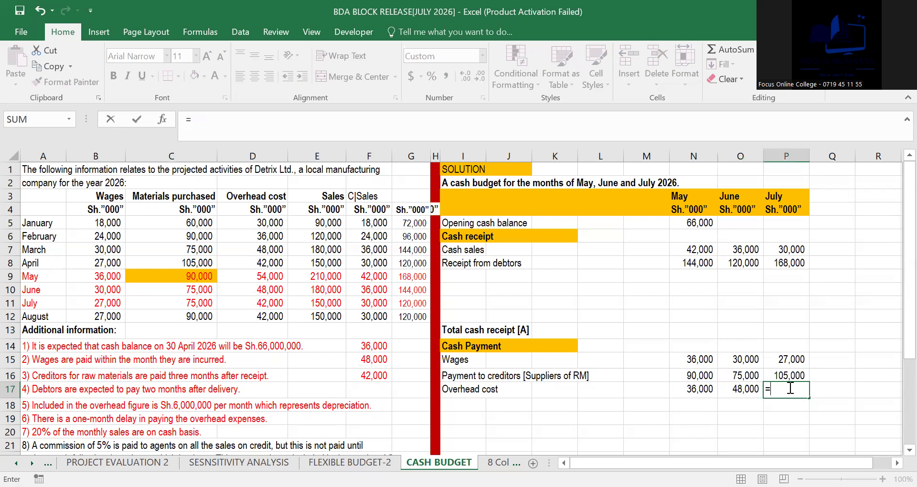
click(381, 377)
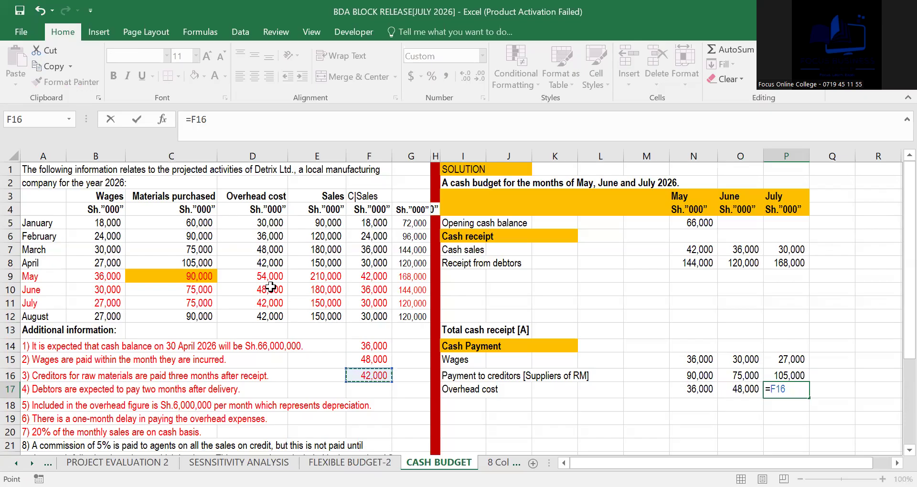
key(Return)
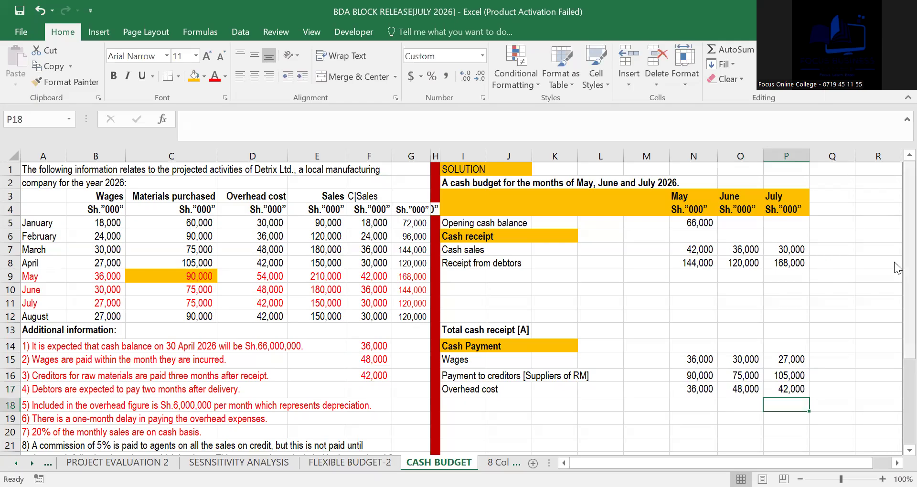
Step: Add the label "Sales commision" in I18, below Overhead cost in the cash payment section
drag(893, 262, 897, 299)
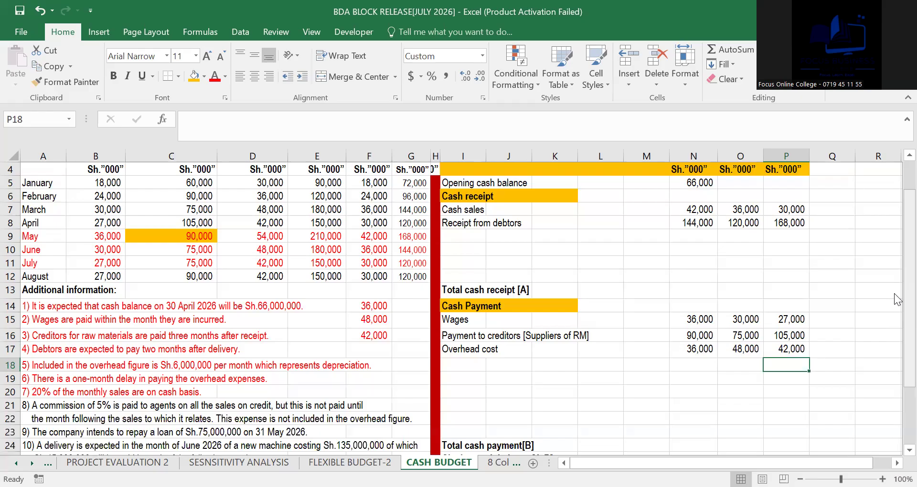
click(464, 365)
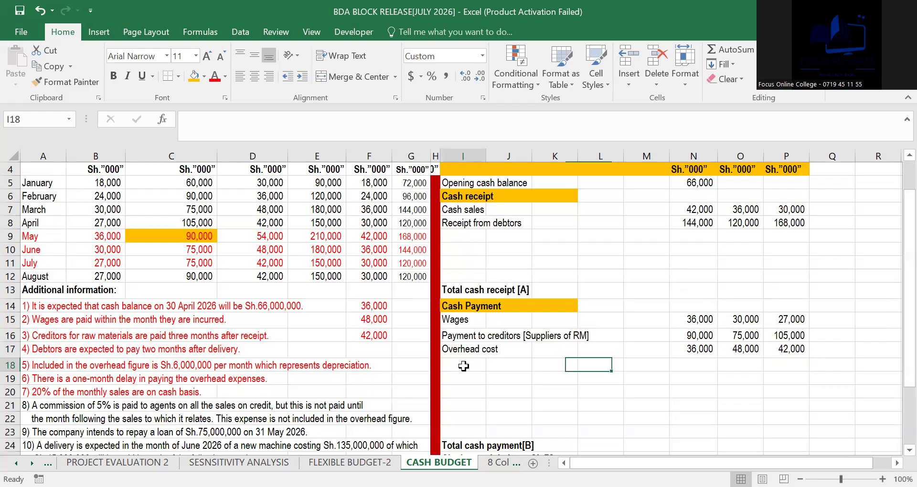
text(S)
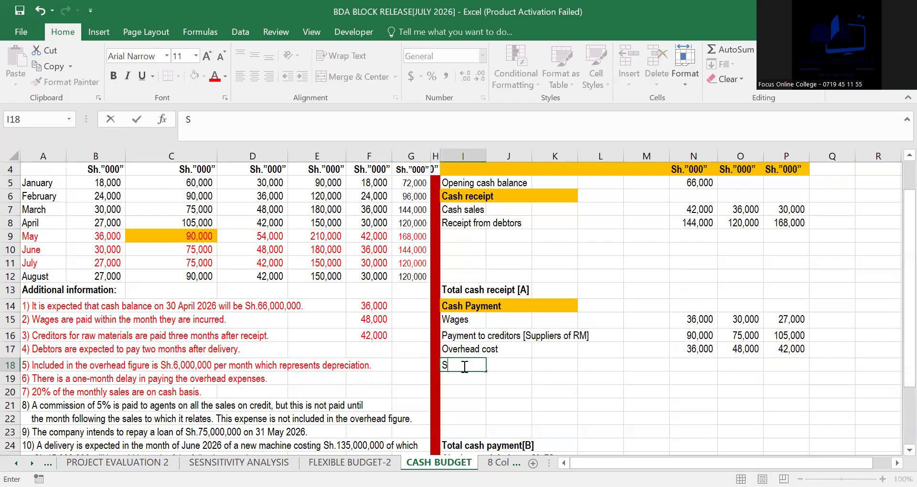
text(ales commision)
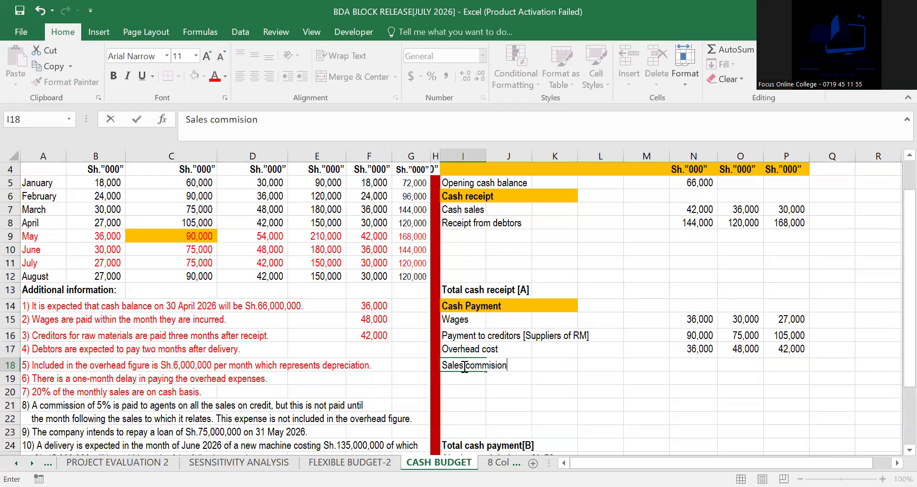
click(550, 402)
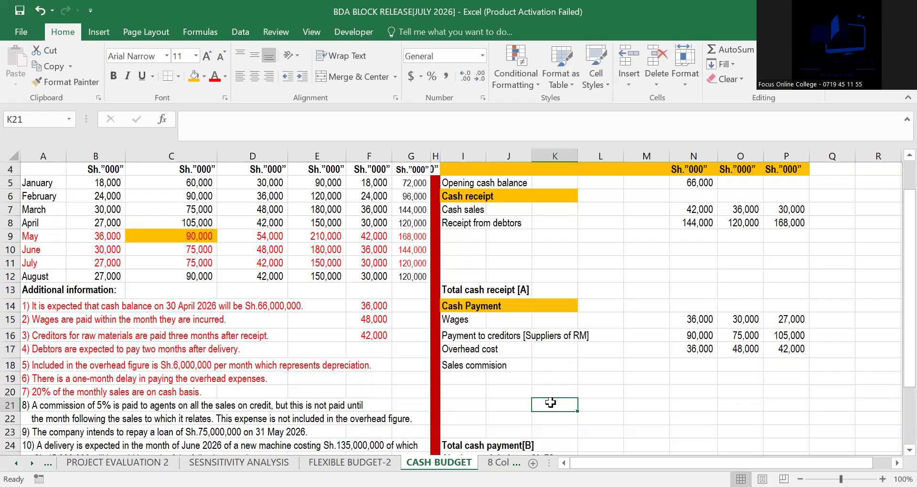
Step: Calculate the 5% commission on April credit sales with =5%*G8 in G14 and fill the formula down to G17
click(403, 305)
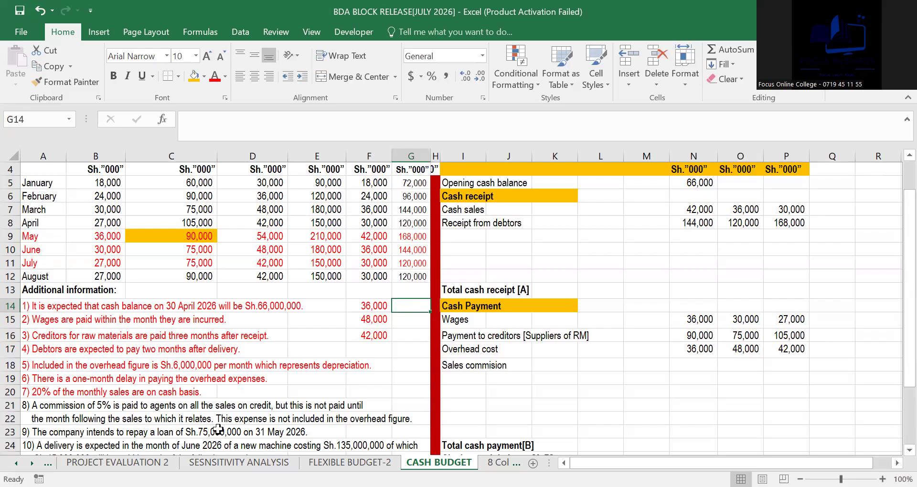
text(=)
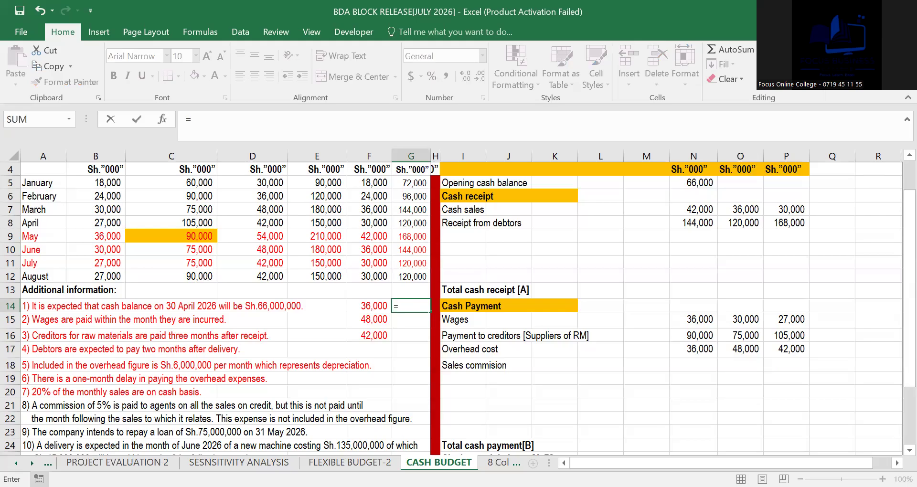
text(5%*)
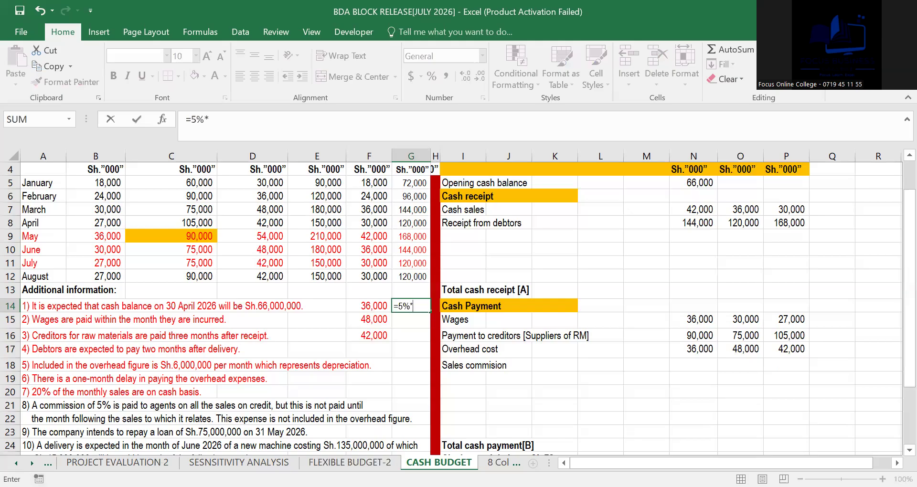
drag(894, 271, 894, 260)
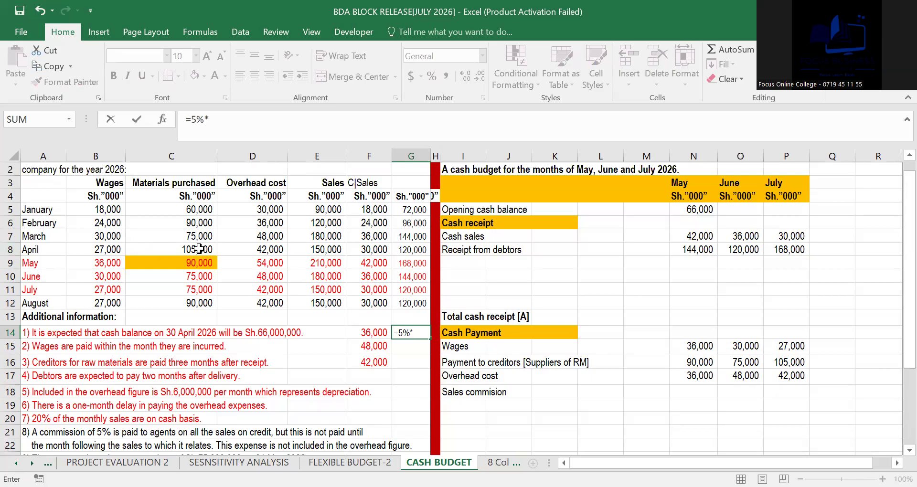
click(420, 249)
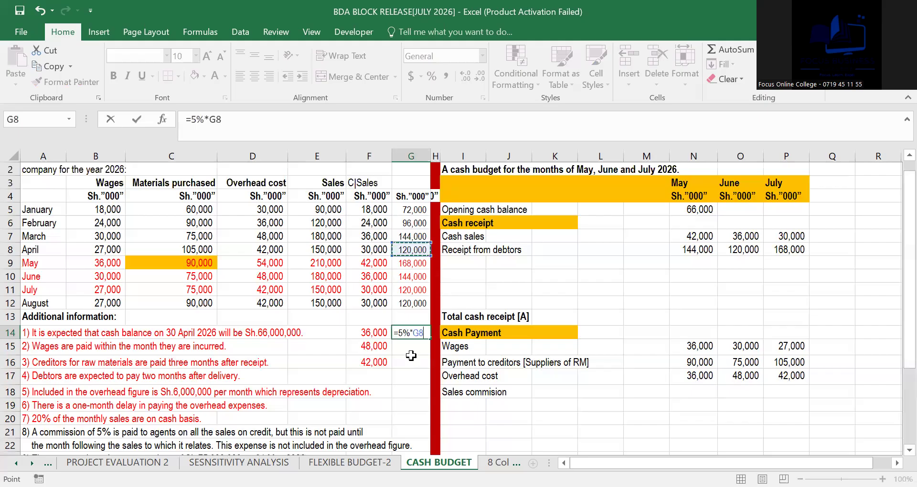
key(Return)
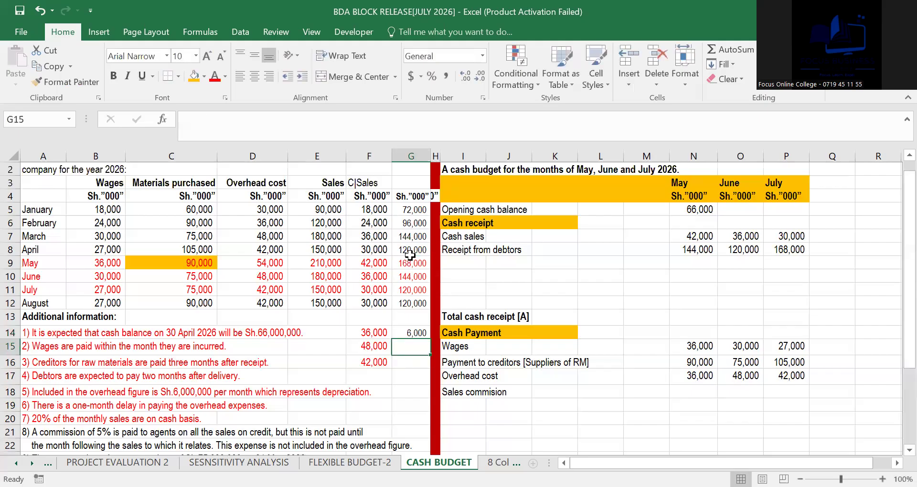
click(420, 333)
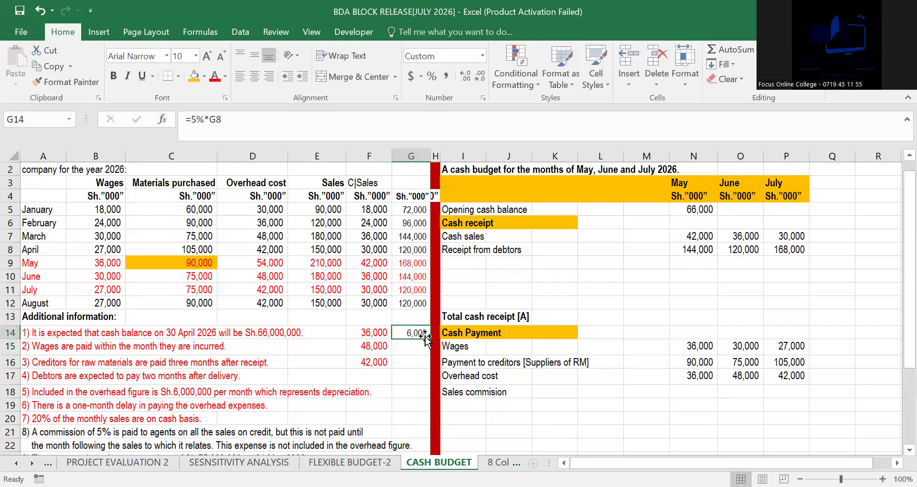
drag(428, 338, 430, 383)
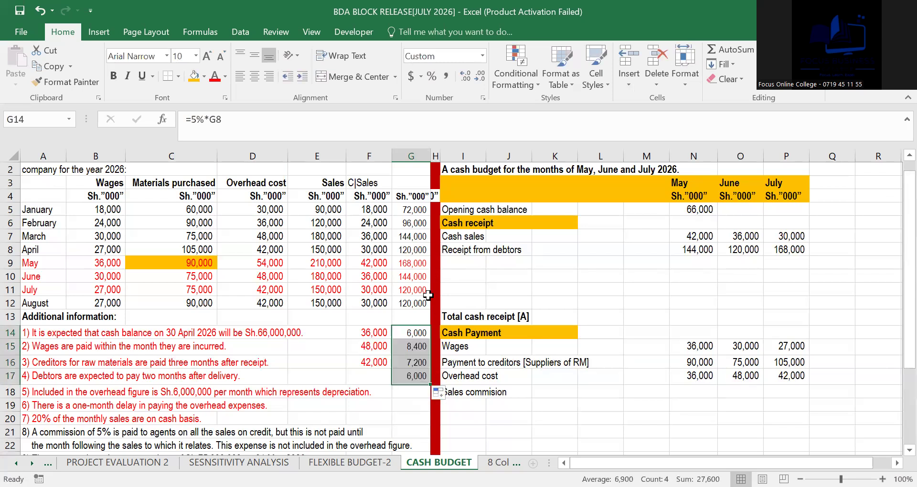
Step: Check the commission formulas in G15:G17 against the May, June and July credit sales they refer to
click(415, 348)
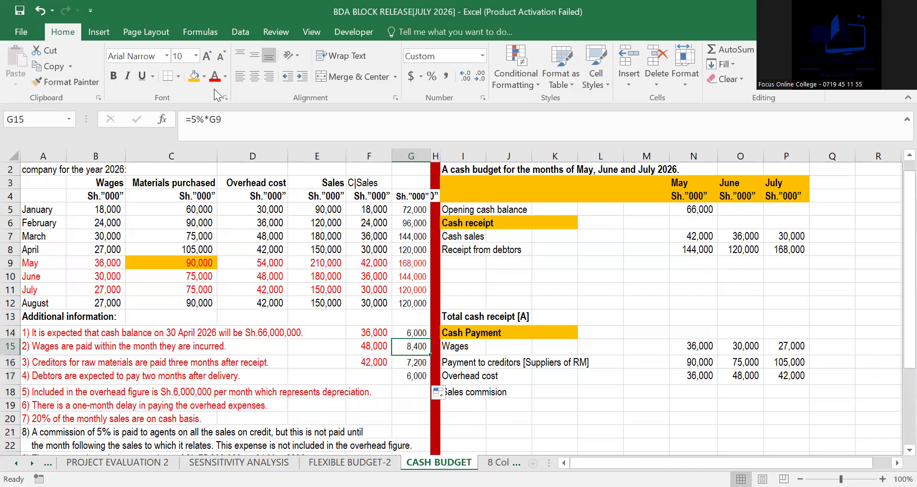
click(218, 117)
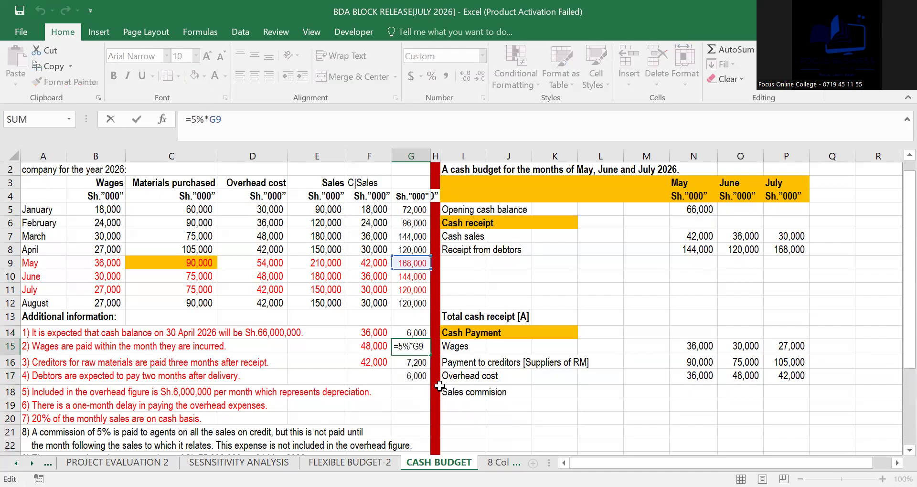
click(544, 306)
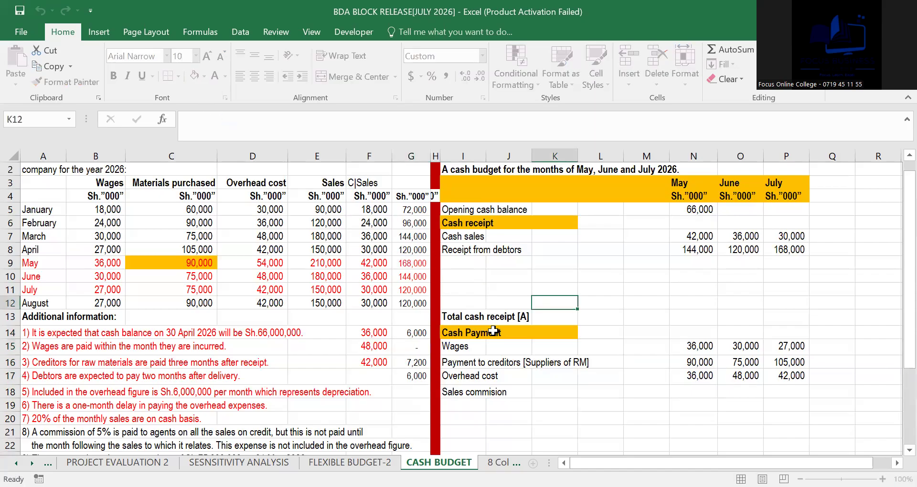
click(411, 367)
click(256, 115)
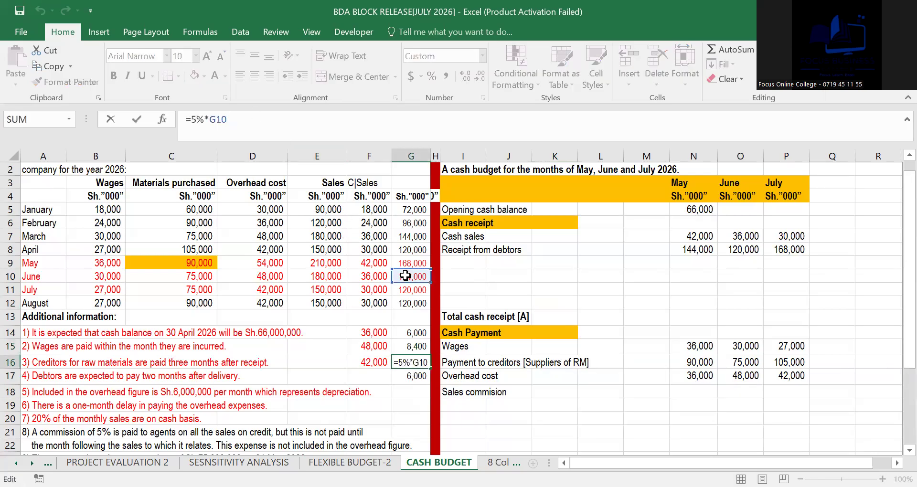
click(407, 416)
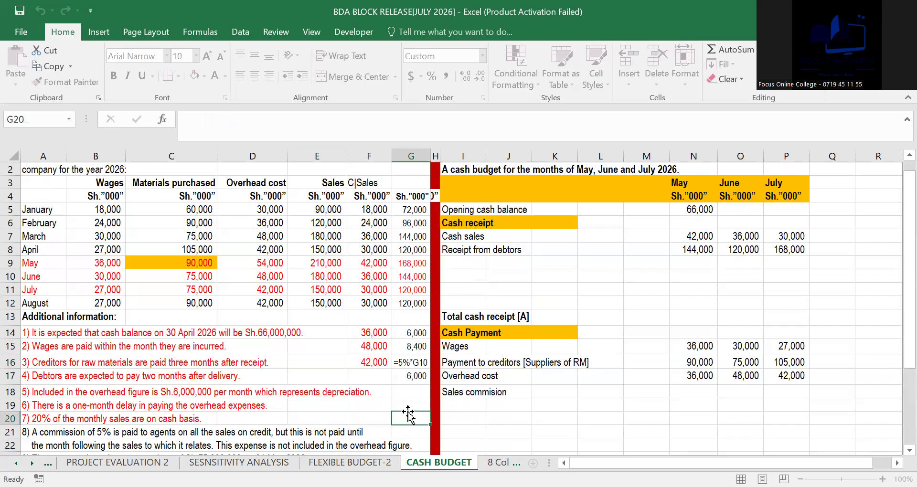
click(412, 375)
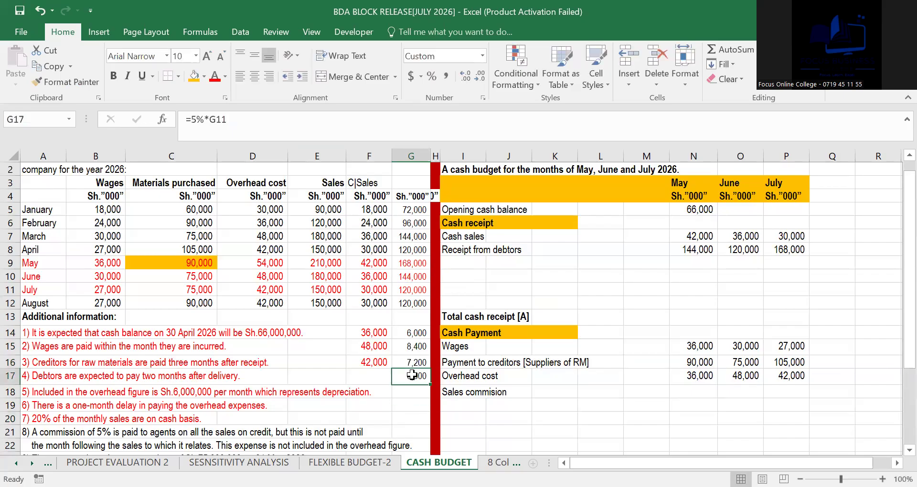
click(254, 119)
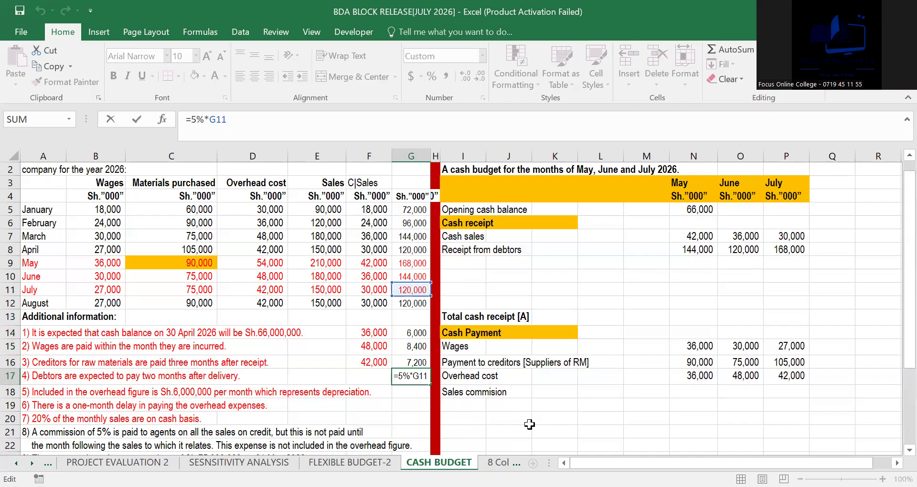
click(528, 418)
Step: Link the May sales commission payment in N18 to G14 and check which month's credit sales G14 uses
click(694, 392)
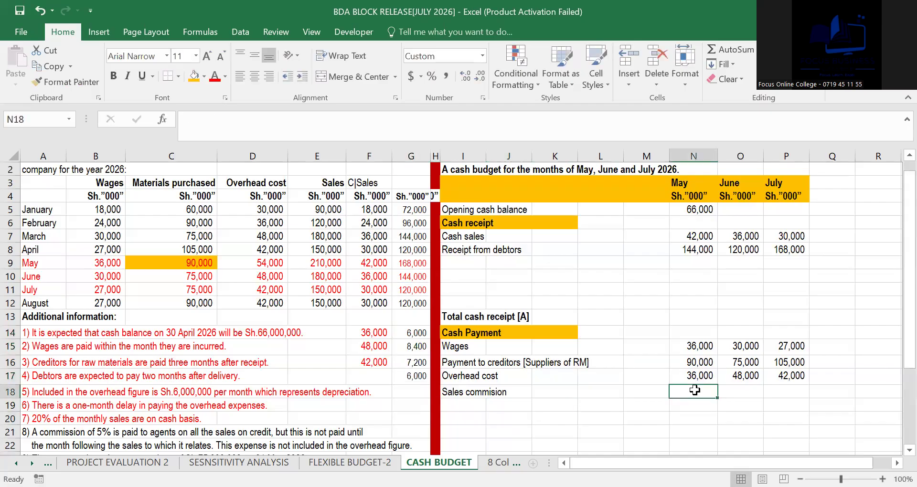
text(=)
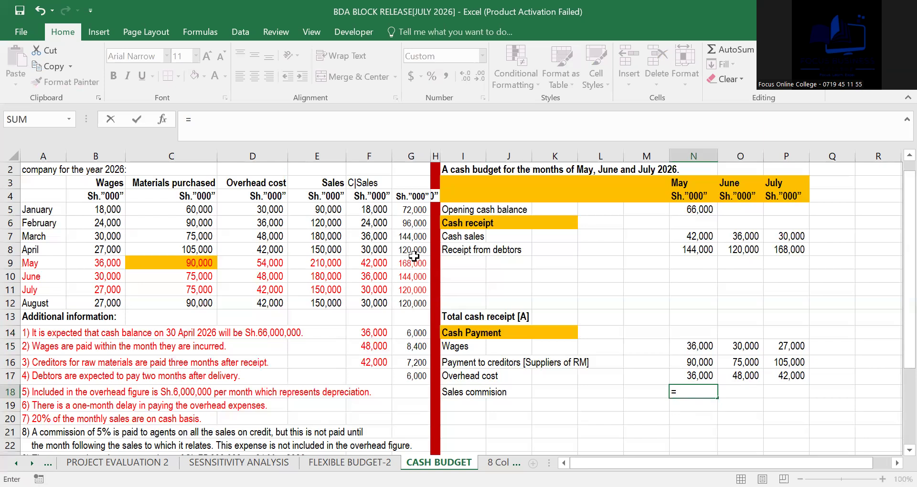
click(416, 333)
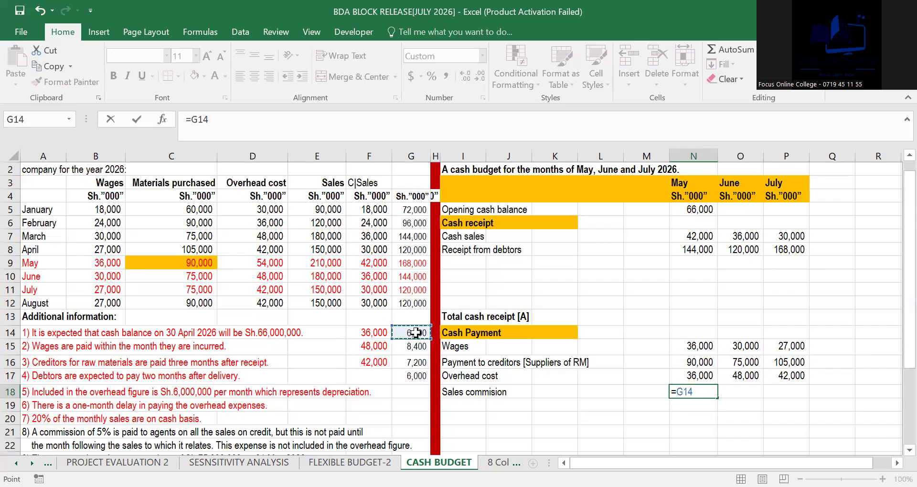
key(Return)
click(415, 333)
click(233, 120)
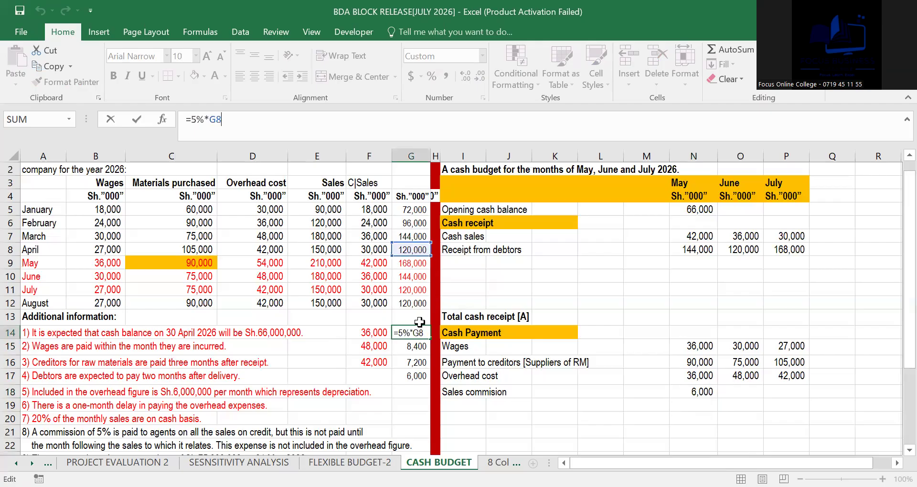
Step: Link the June and July sales commission payments in O18 and P18 to G15 and G16
click(743, 392)
text(=)
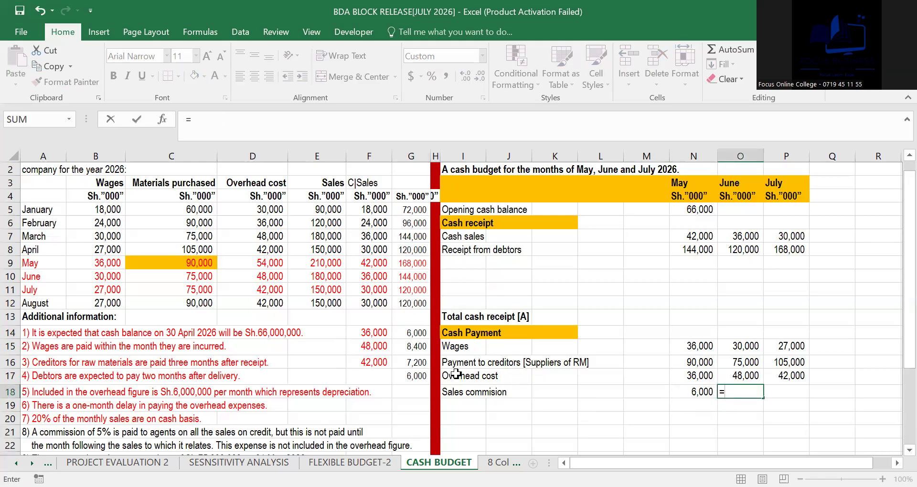
click(418, 348)
key(Return)
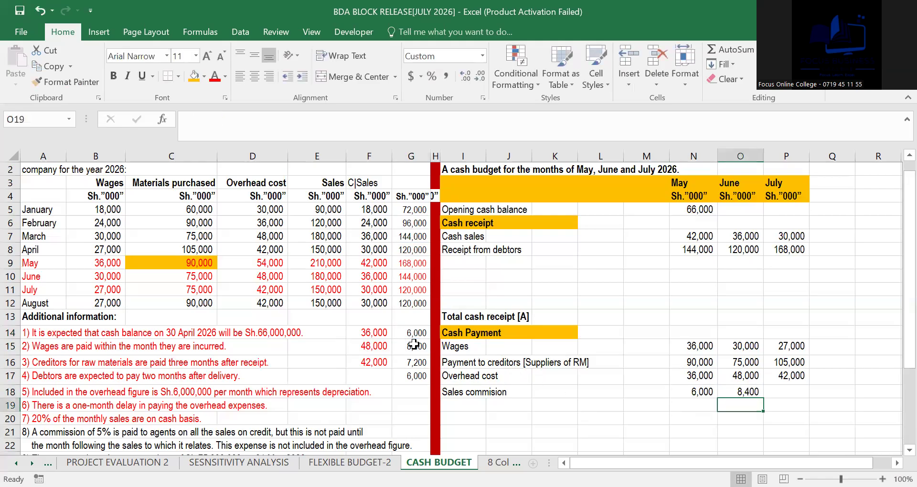
click(779, 391)
text(=)
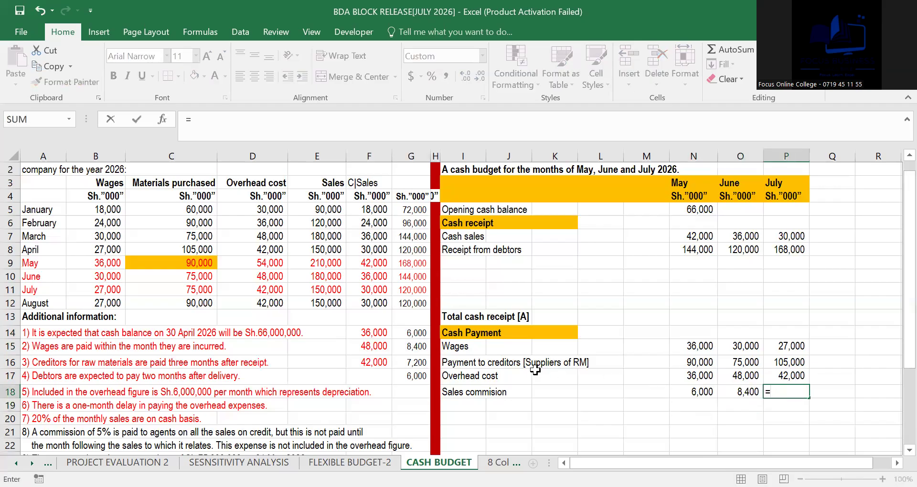
click(418, 363)
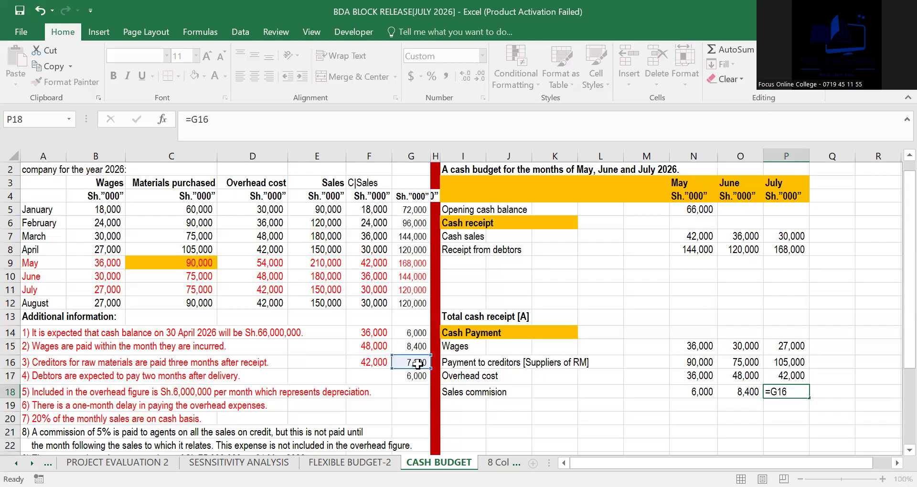
key(Return)
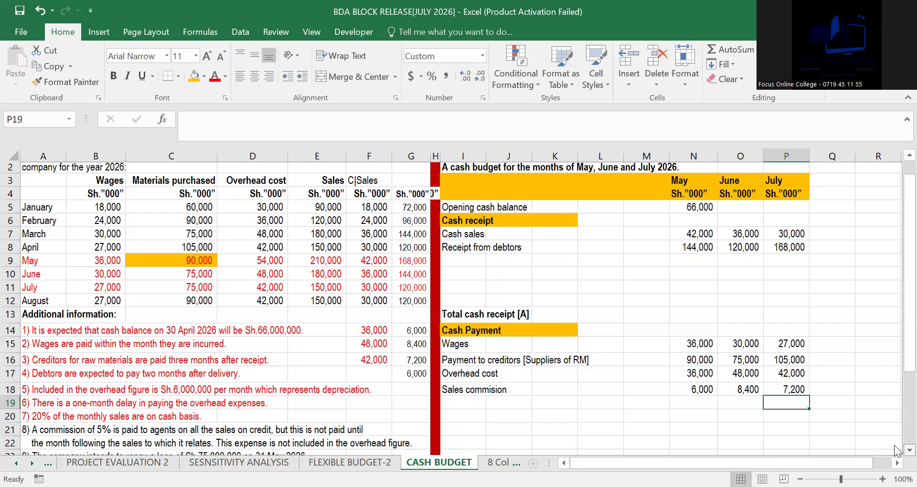
Step: Mark note 8 on the 5% agents' commission in rows 21 and 22 as handled with a red font
scroll(896, 450, down, 1)
scroll(895, 450, down, 2)
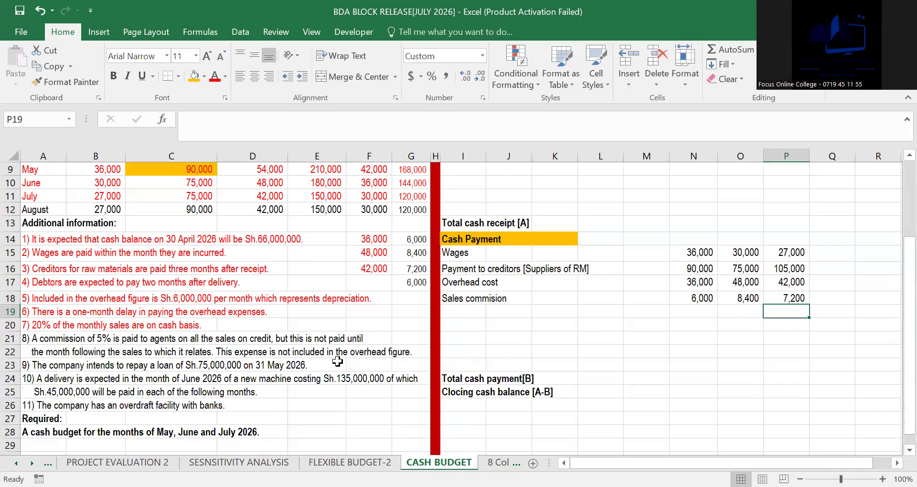
drag(29, 339, 400, 353)
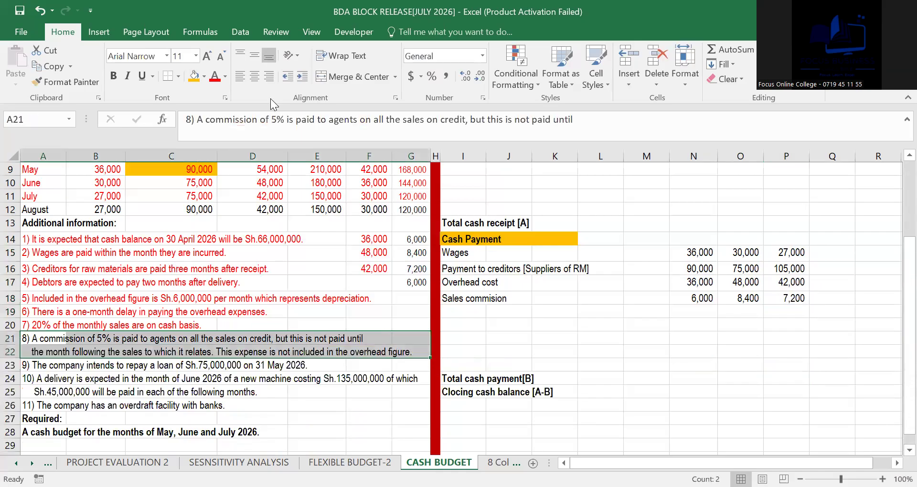
click(214, 76)
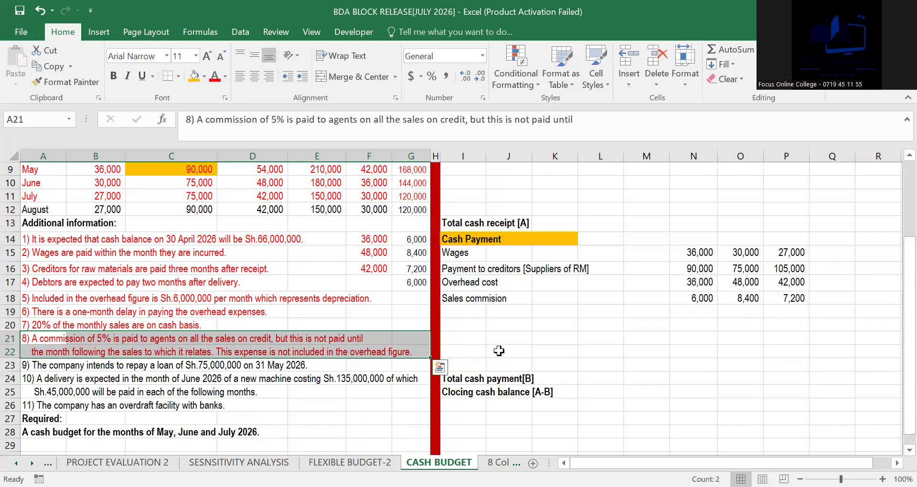
Step: Enter the label "Loan repayment" in I19, below the sales commission row
click(466, 312)
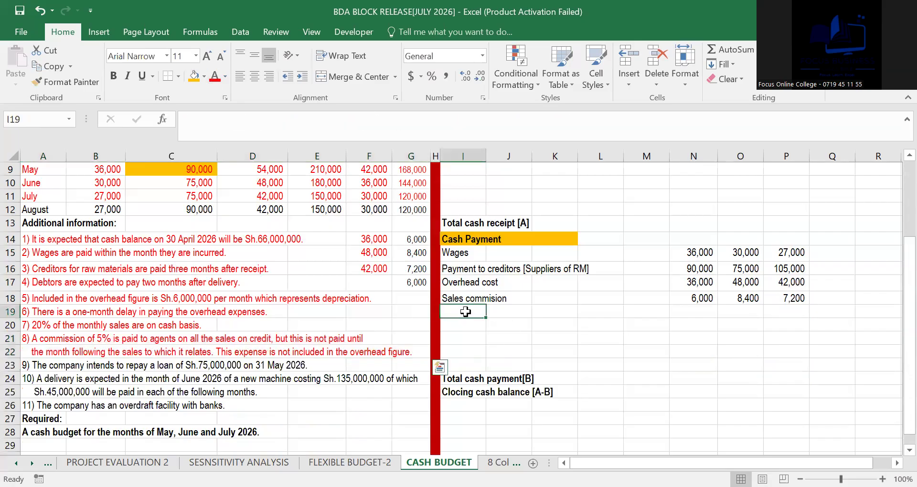
text(Loa)
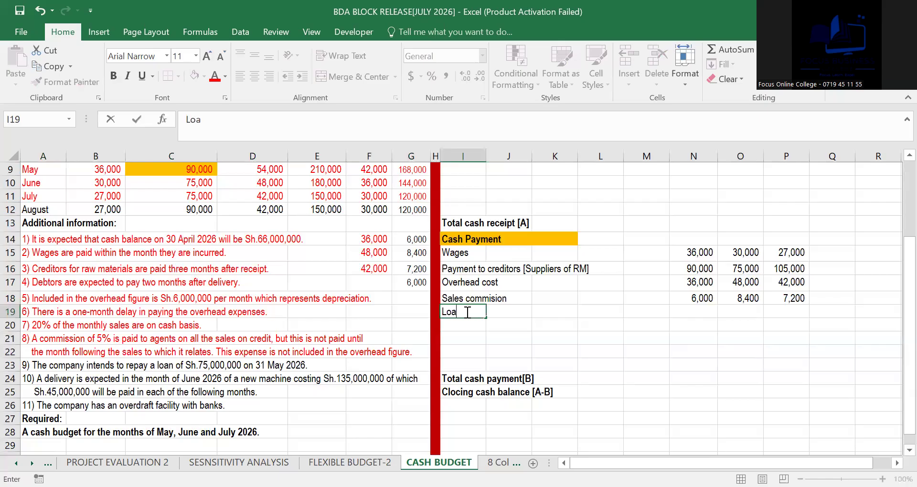
text(n repayment)
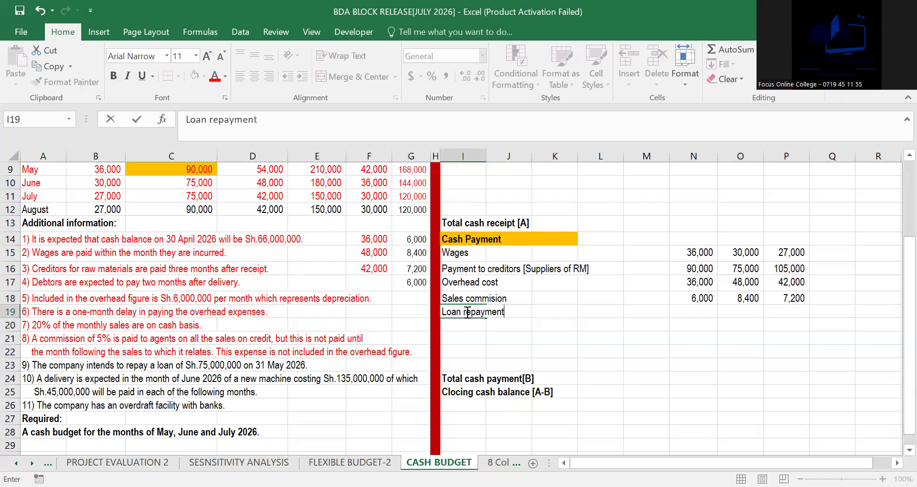
Step: Enter the loan repayment of 75000 for May in N19 and 0 for June and July in O19 and P19
click(690, 312)
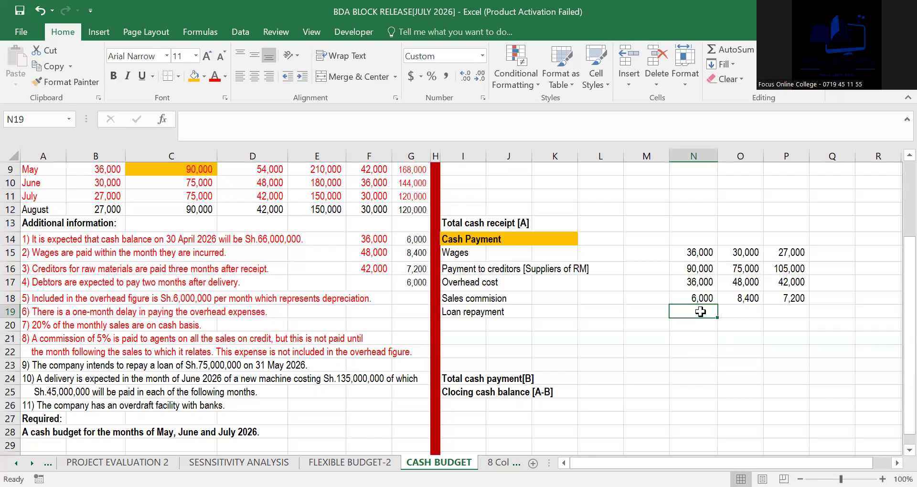
text(75000)
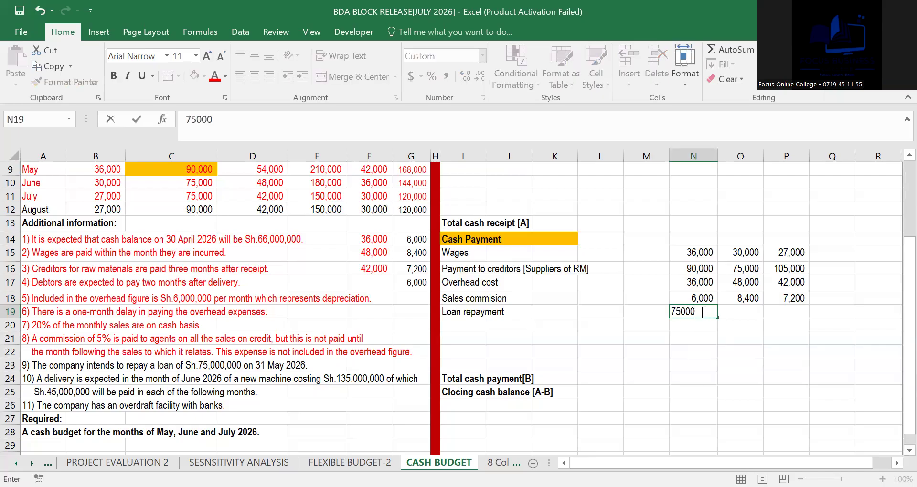
key(Tab)
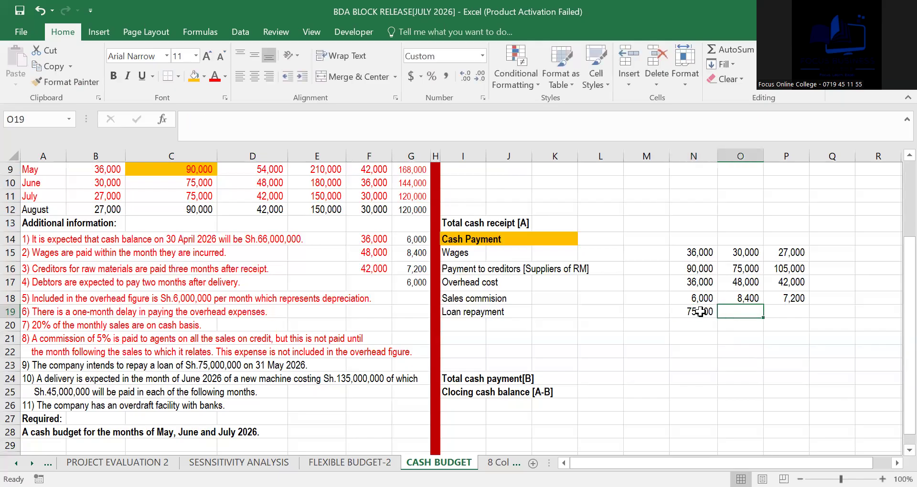
text(0)
key(Tab)
text(0)
key(Tab)
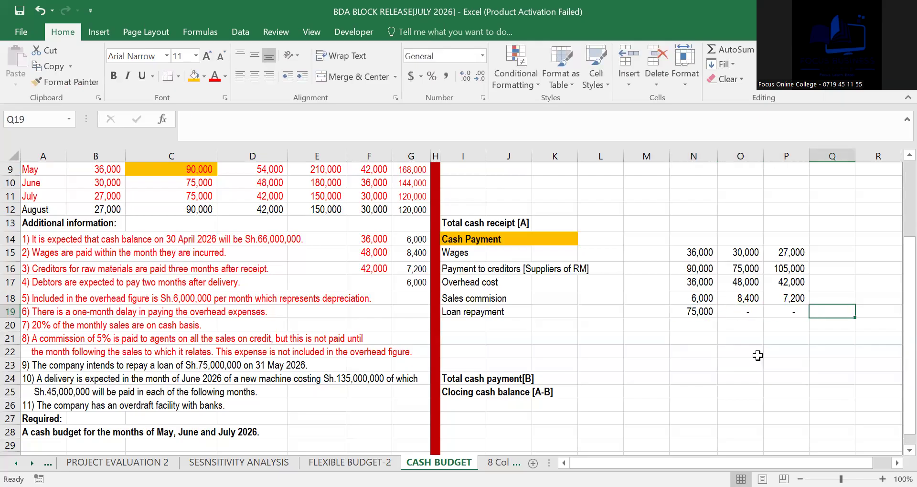
click(779, 417)
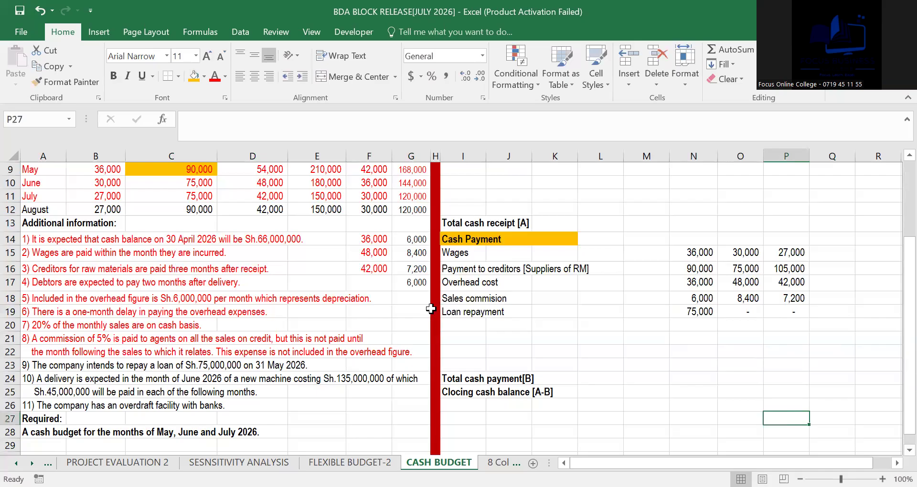
Step: Mark note 9 on the loan repayment in row 23 as handled with a red font
drag(29, 363, 336, 353)
click(215, 77)
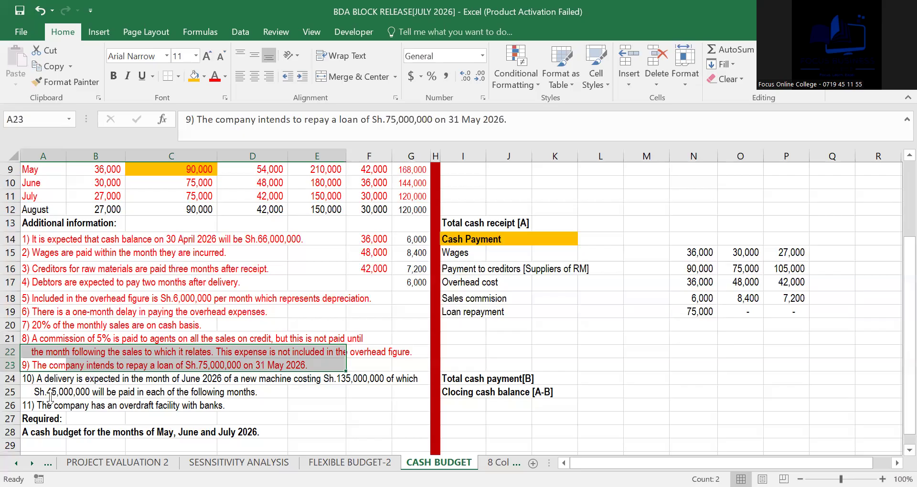
text(the month following the sales to which it relates. This expense is not included in the overhead figure.\n9) The company intends to repay a loan of Sh.75,000,000 on 31 May 2026.)
Step: Enter the label "Payment of the machine" in I20, below the loan repayment row
click(472, 329)
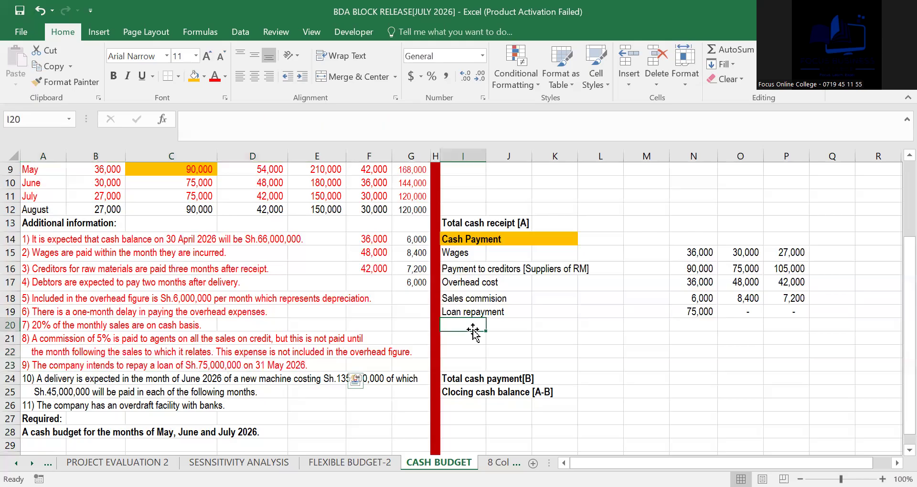
text(Paymen)
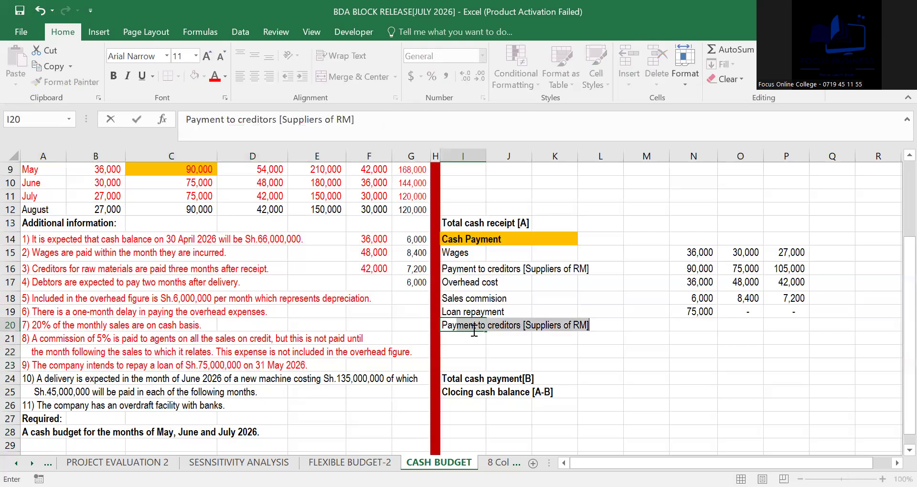
text(t of the machine)
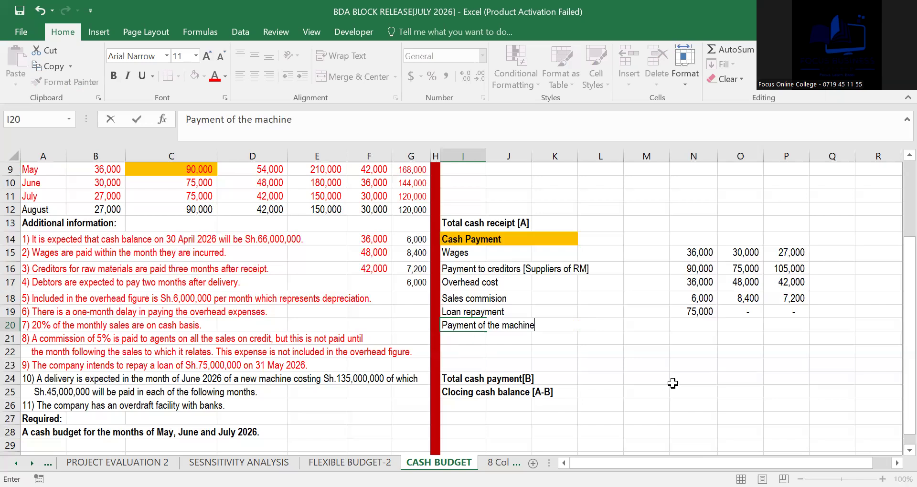
click(739, 404)
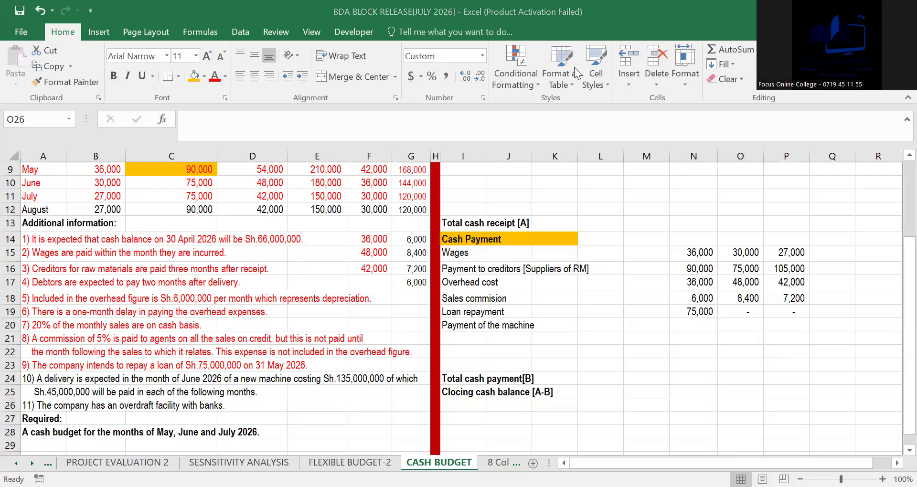
Step: Enter 0 as the machine payment for May in N20 and for June in O20
click(702, 324)
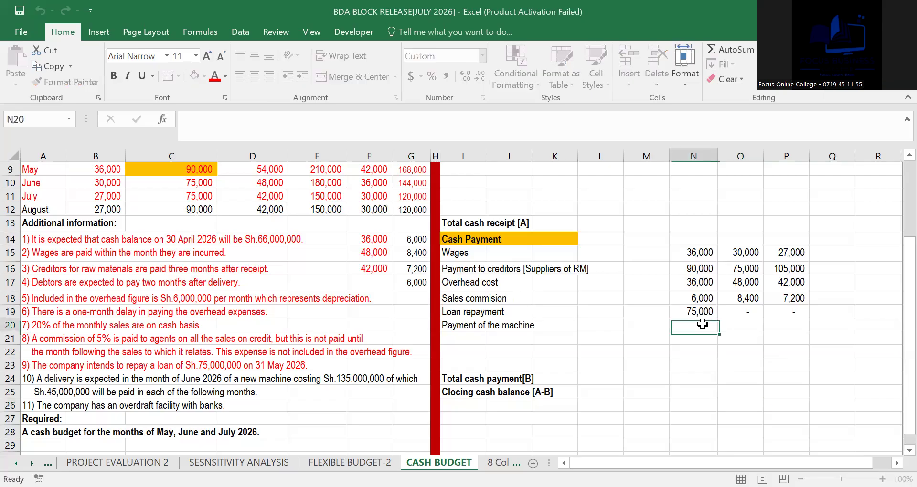
text(0)
key(Tab)
text(0)
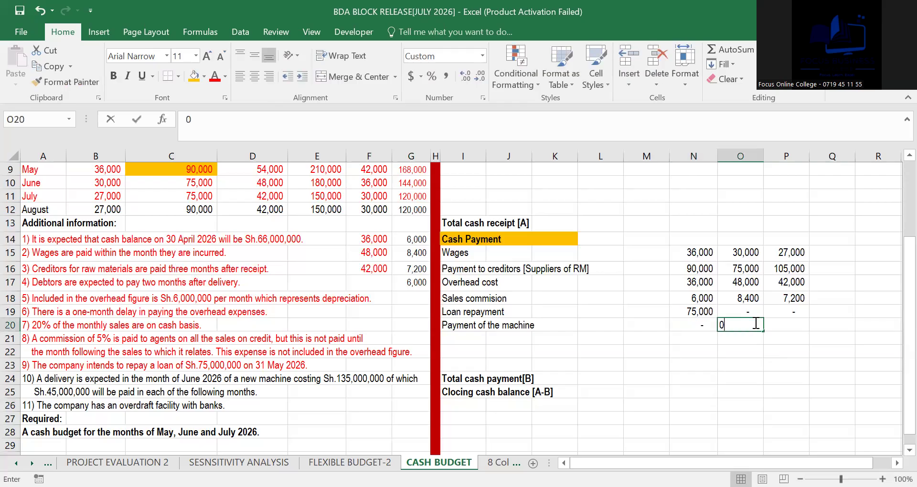
Step: Complete the machine payment row by entering 0 for June and 45000 for July
key(Tab)
text(0)
key(BackSpace)
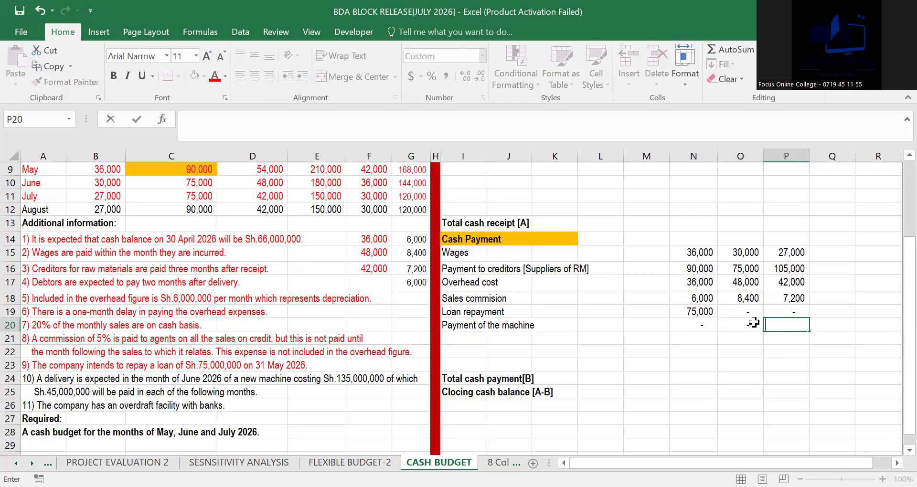
text(45000)
key(Return)
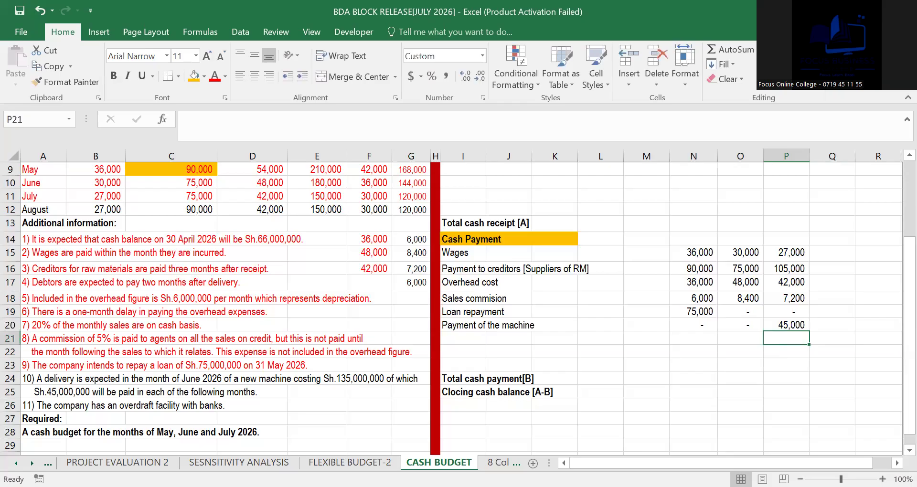
Step: Change the font colour of additional information notes 10 and 11 to red
drag(29, 377, 423, 395)
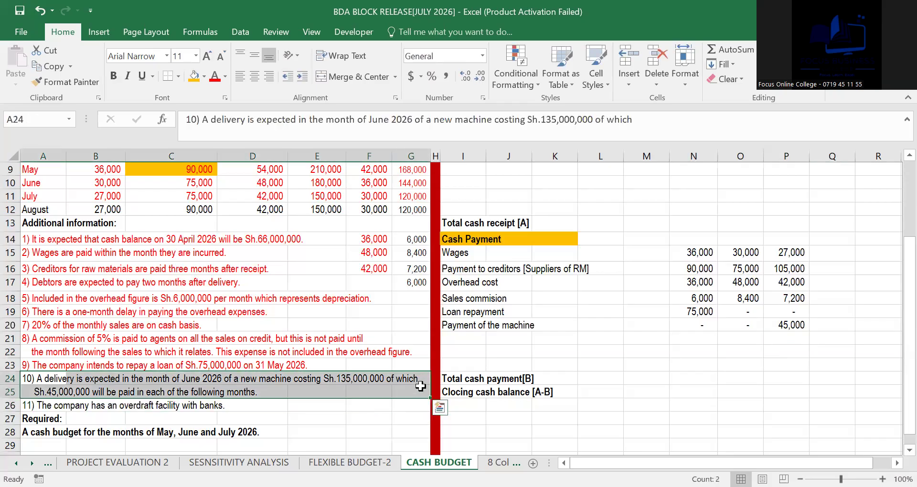
click(216, 78)
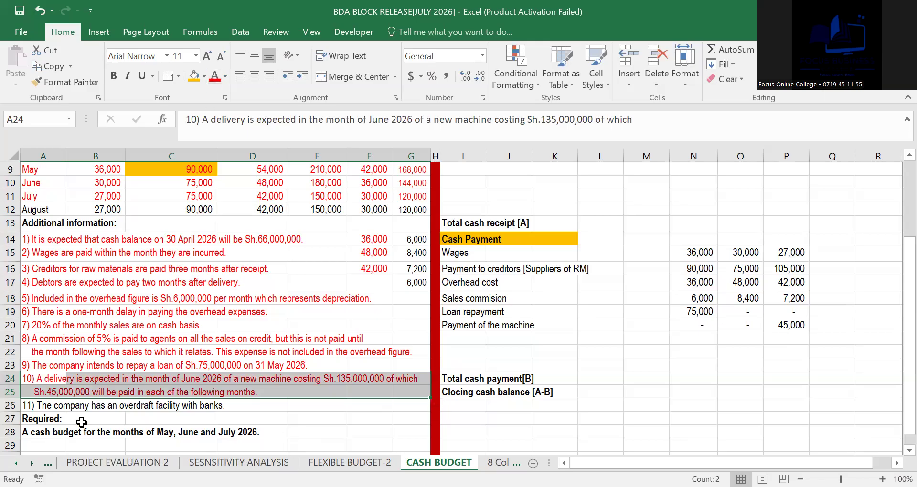
click(21, 405)
drag(22, 405, 421, 404)
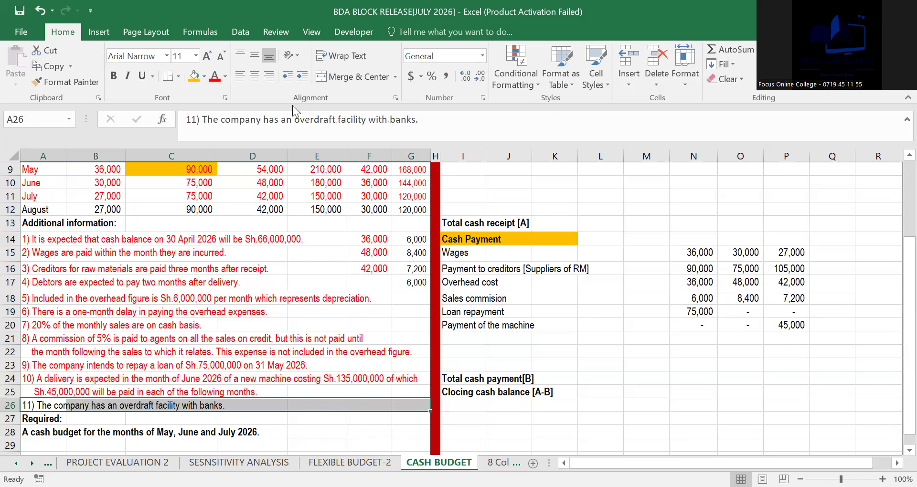
click(216, 78)
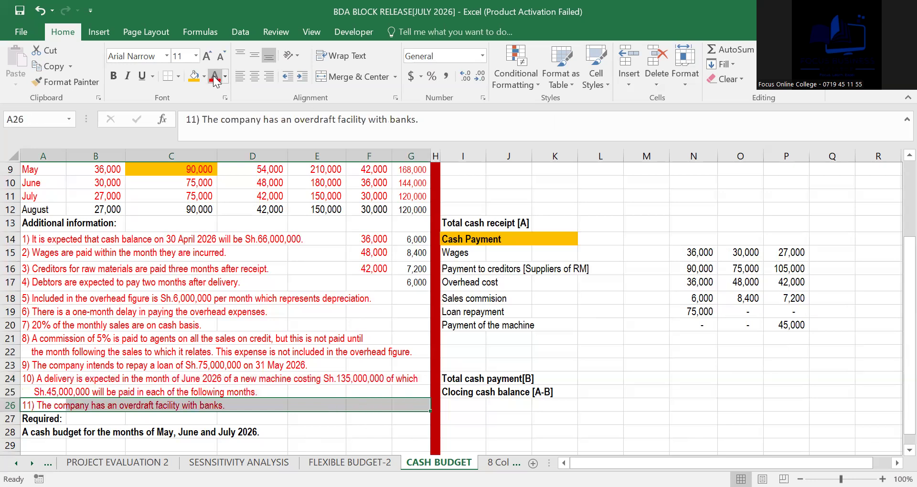
Step: Correct the spelling of the label in I25 to "Closing cash balance [A-B]"
click(459, 391)
drag(516, 394, 790, 396)
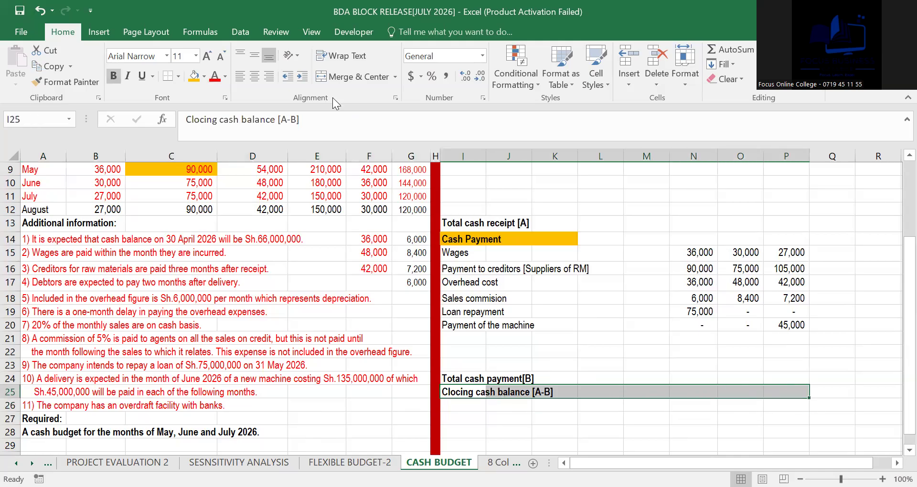
click(202, 120)
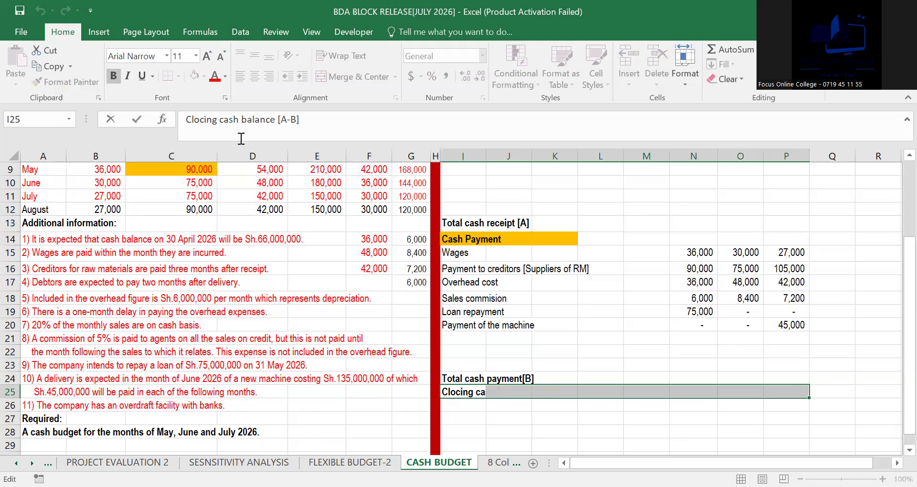
key(BackSpace)
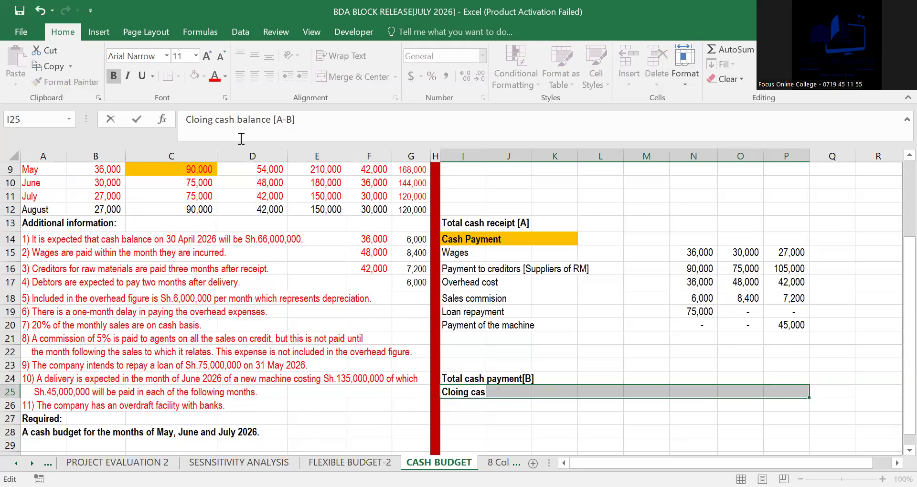
text(s)
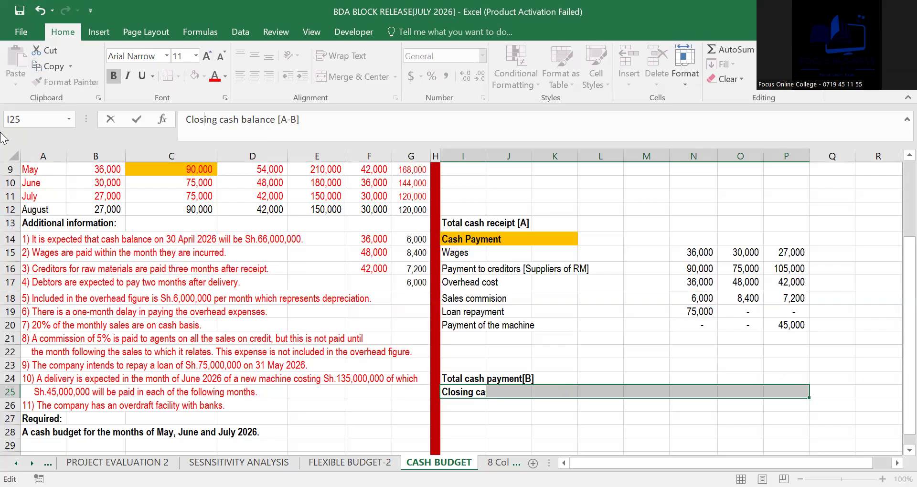
drag(898, 404, 898, 281)
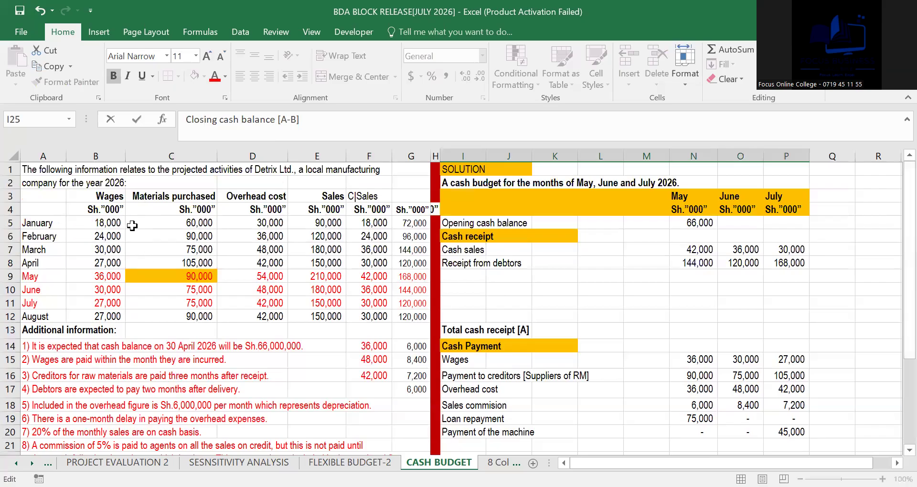
click(105, 187)
click(153, 196)
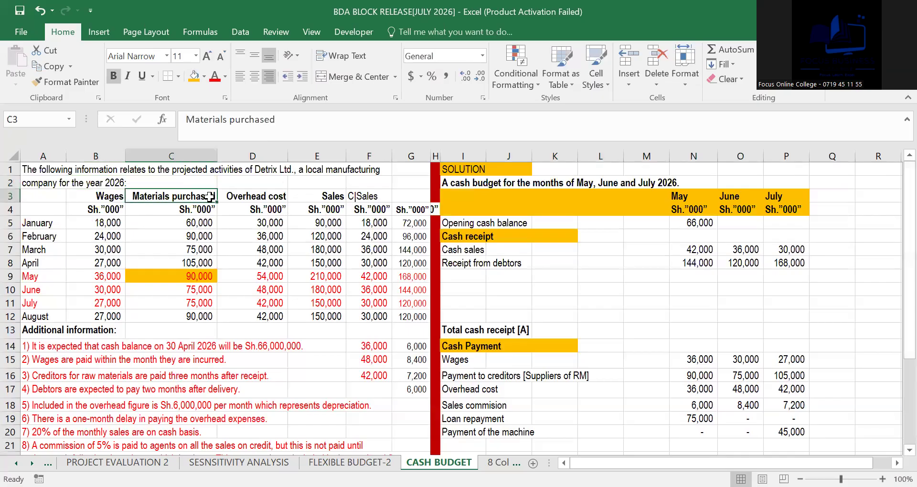
click(252, 198)
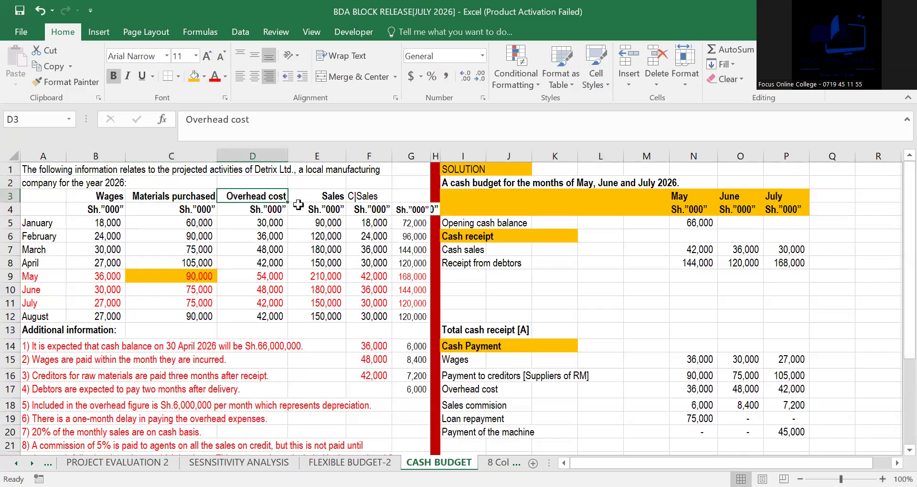
click(326, 201)
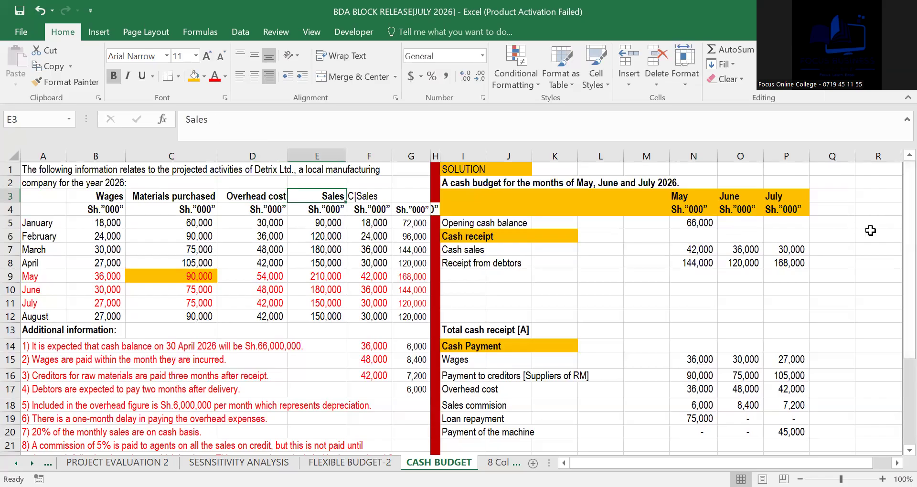
drag(909, 239, 894, 328)
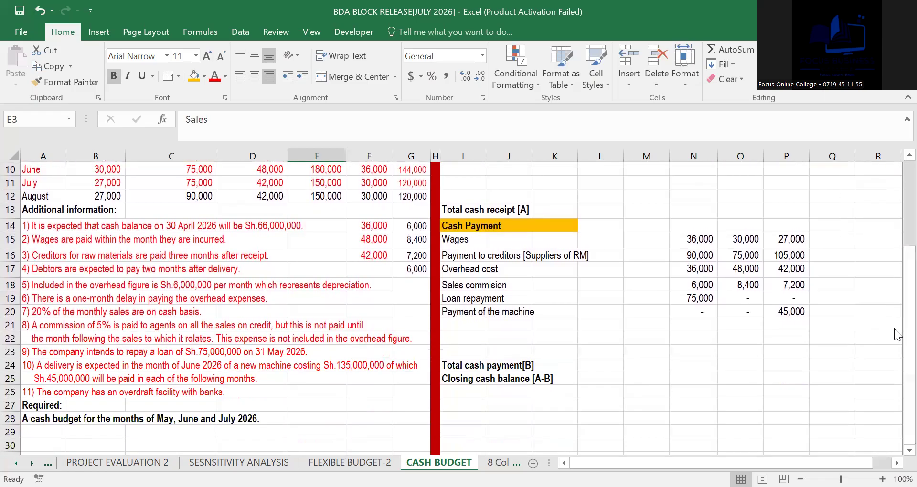
Step: Total May's opening balance and cash receipts in N13 with AutoSum, and underline the total cash receipt cells N13:P13
drag(894, 340, 894, 281)
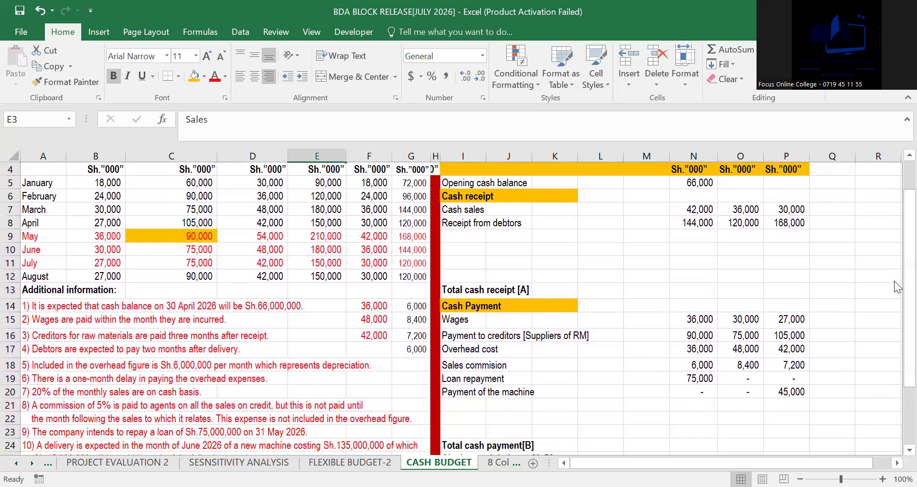
click(694, 181)
drag(694, 180, 692, 287)
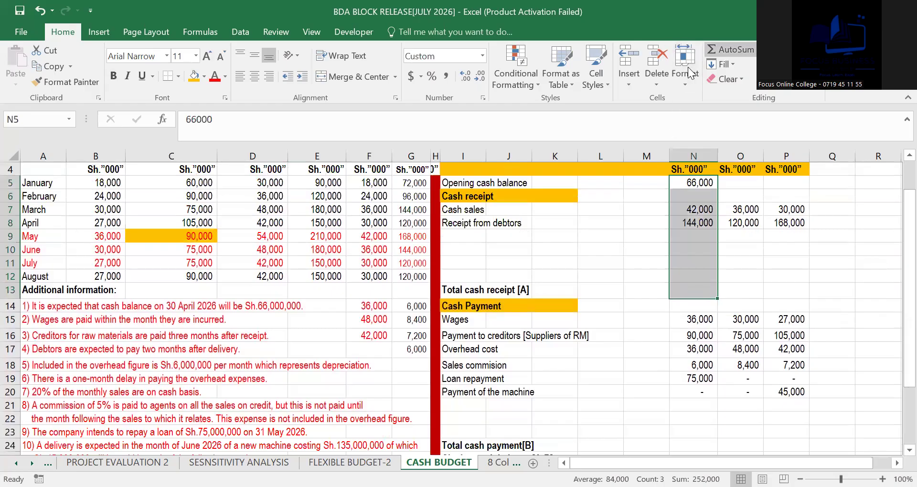
click(681, 289)
drag(681, 289, 782, 290)
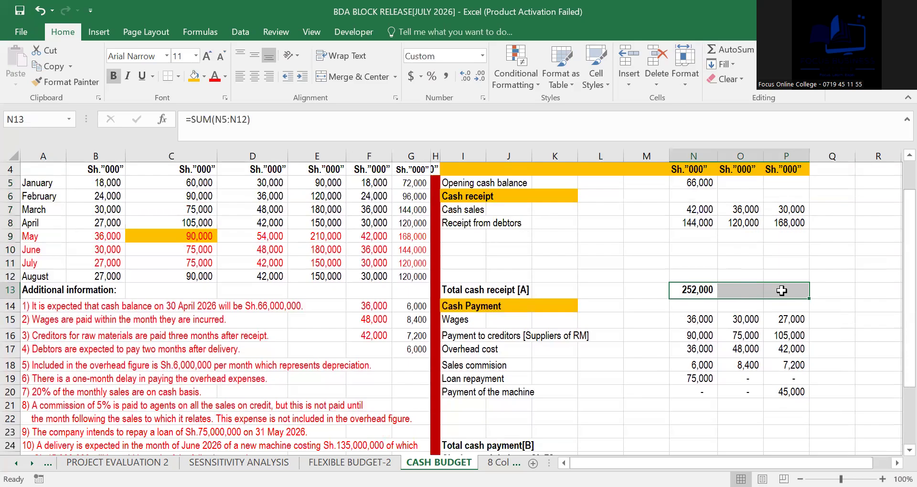
key(ctrl+u)
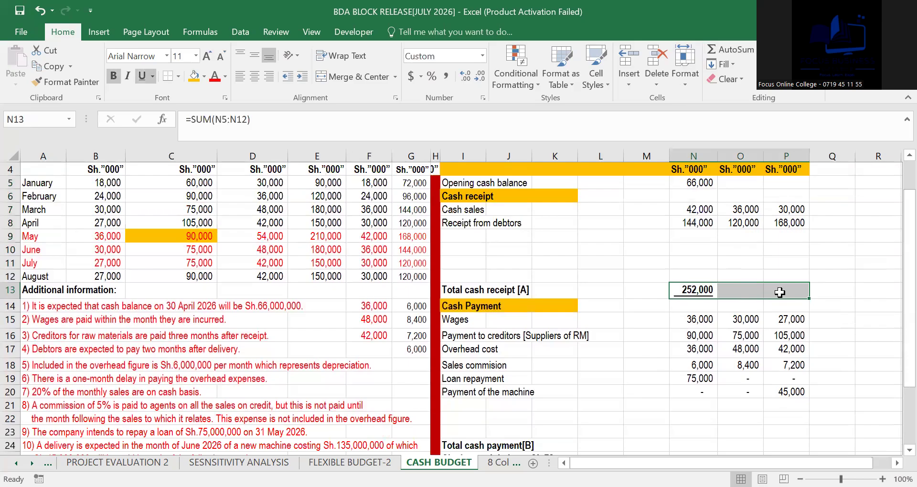
click(777, 264)
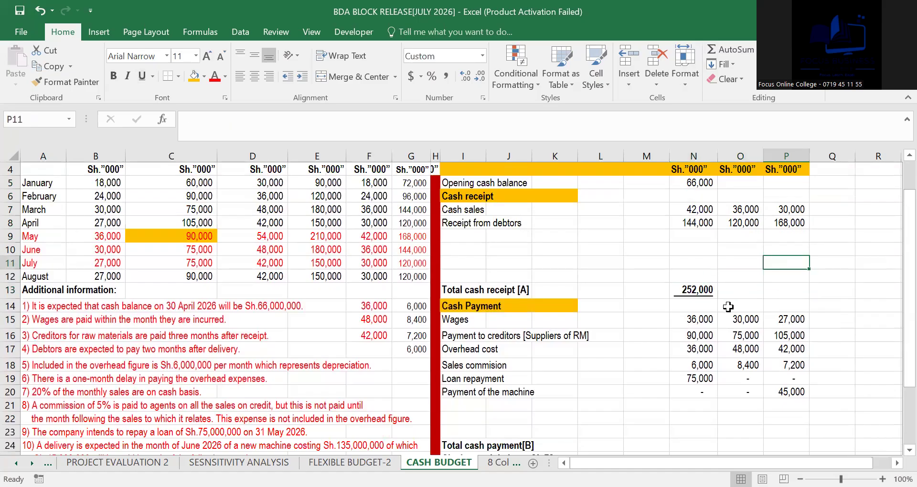
Step: Move the total cash payment and closing cash balance labels from rows 24–25 up to rows 22–23
drag(910, 248, 910, 277)
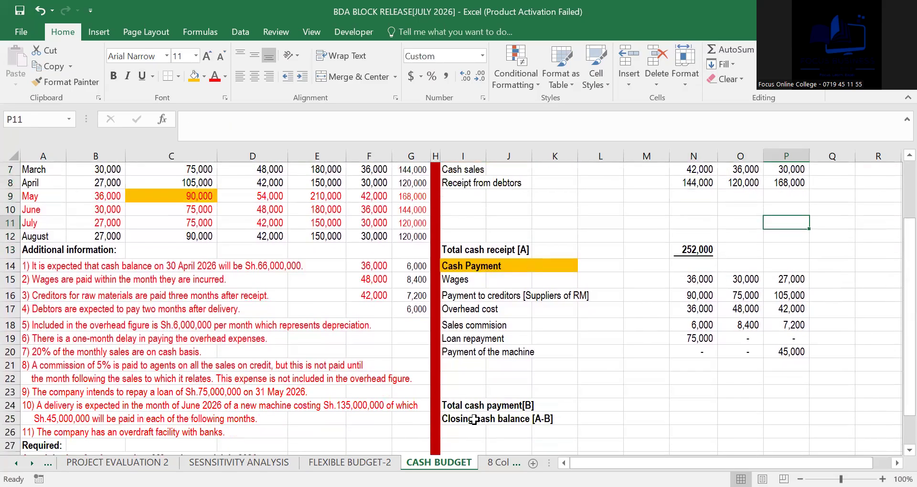
drag(447, 405, 568, 415)
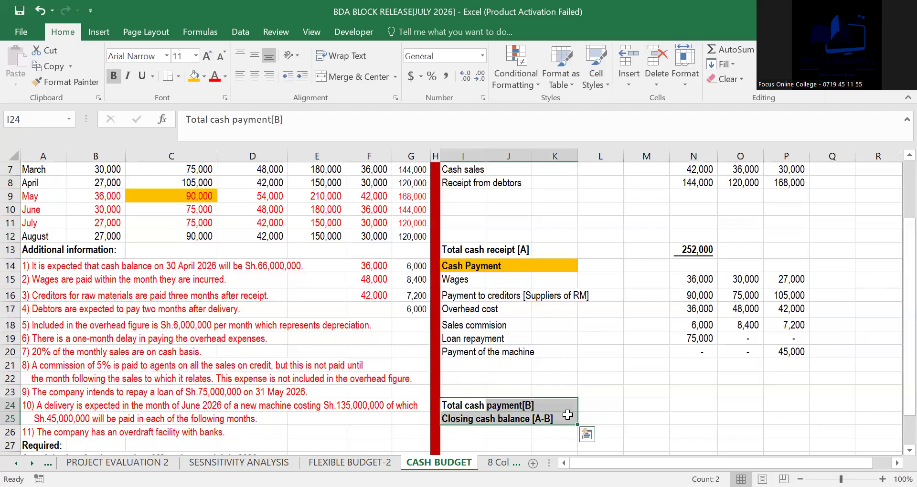
key(ctrl+c)
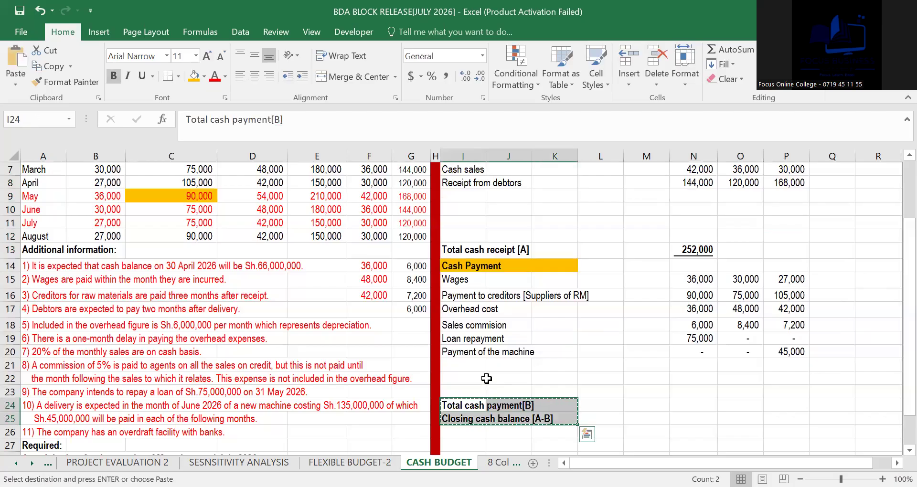
click(467, 373)
key(ctrl+v)
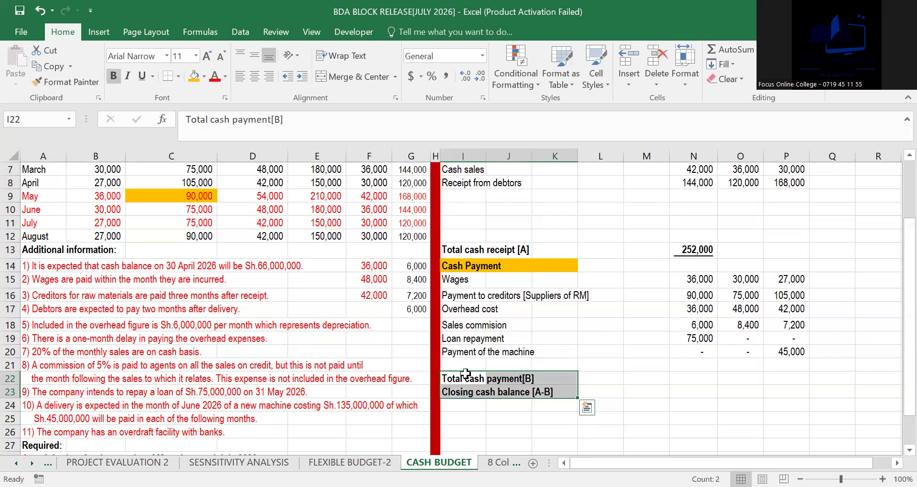
Step: Sum May's cash payments into N22 and underline the total payment and closing balance cells N22:P23
drag(690, 279, 695, 378)
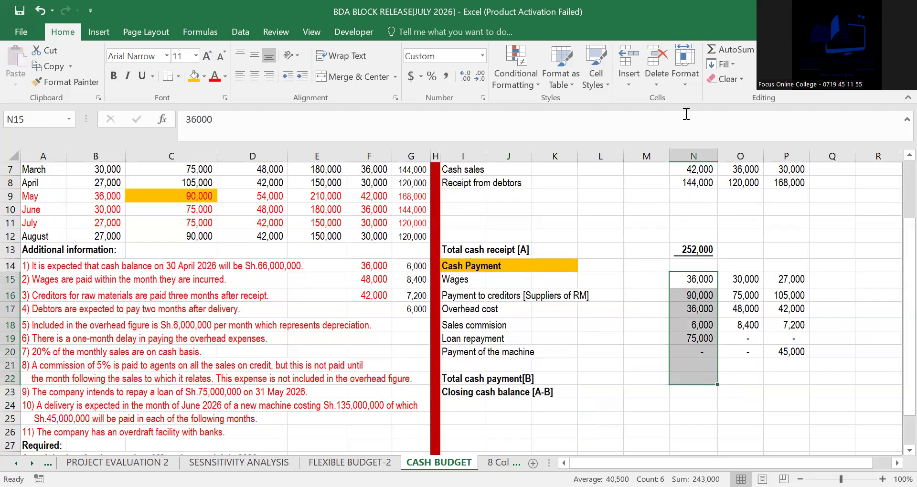
key(alt+equal)
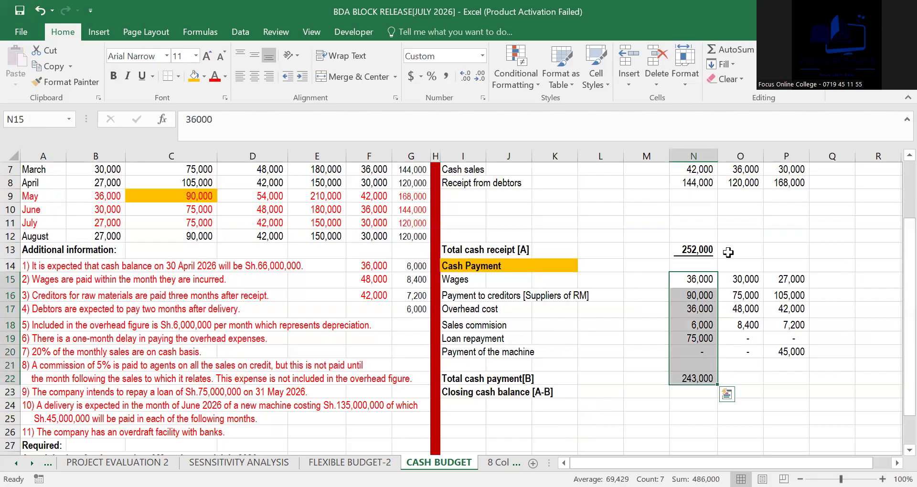
drag(692, 379, 800, 389)
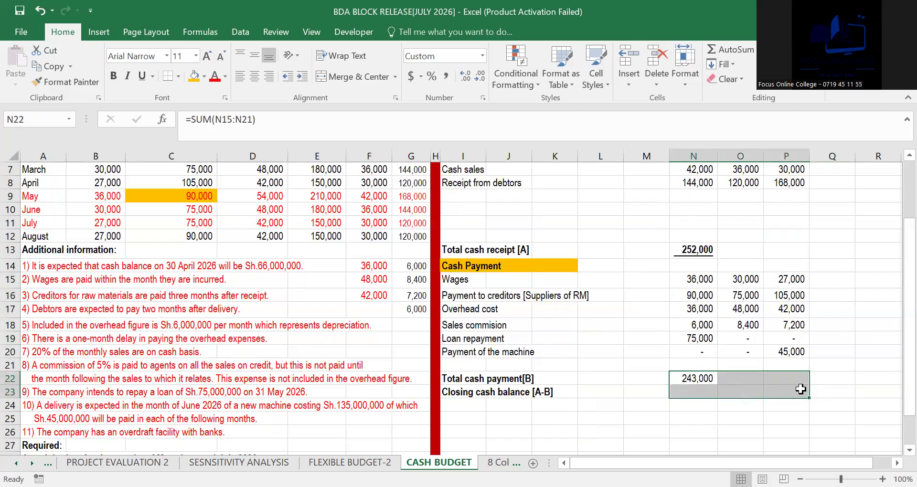
key(ctrl+u)
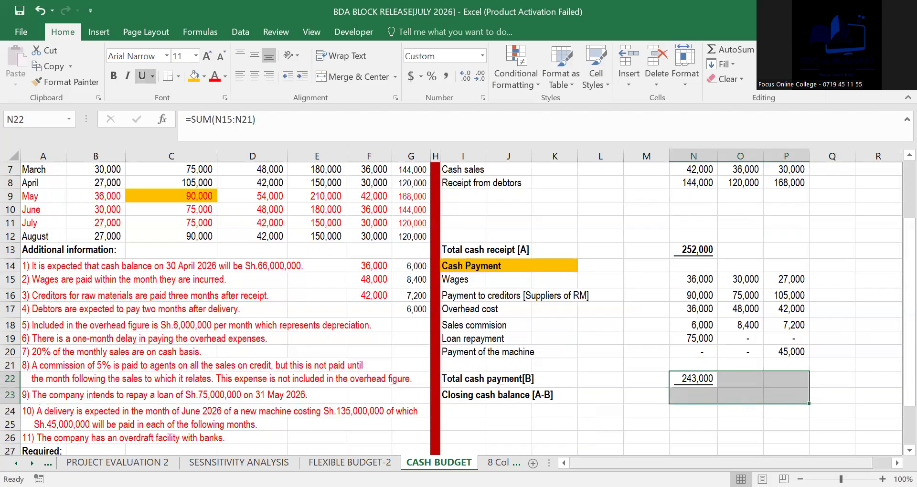
click(675, 424)
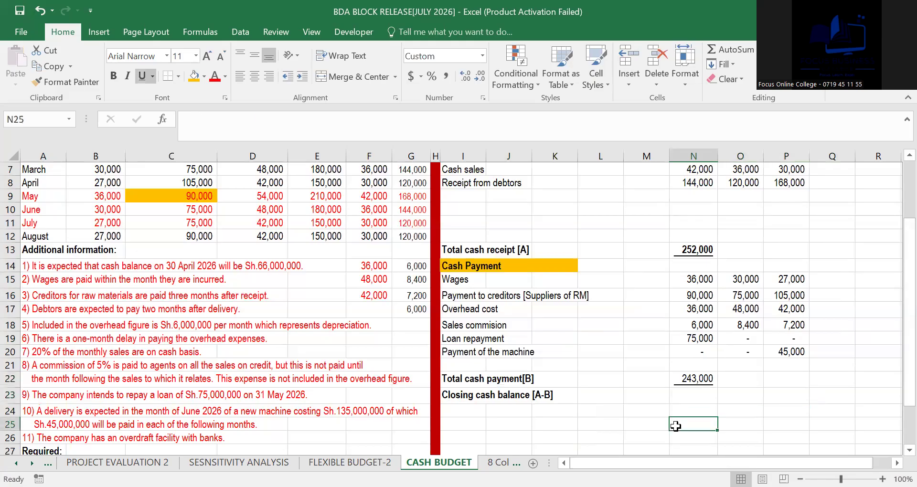
Step: Calculate May's closing cash balance in N23 with the formula =N13-N22
click(686, 396)
text(=)
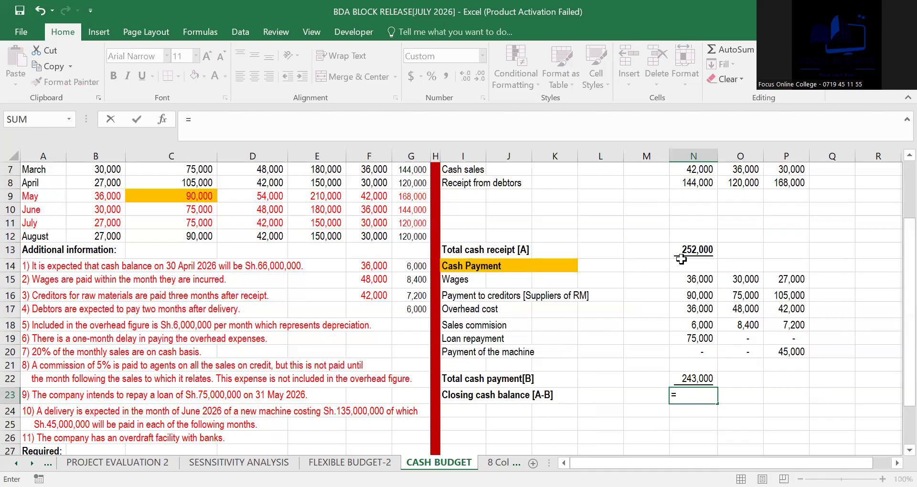
click(691, 247)
text(-)
click(680, 377)
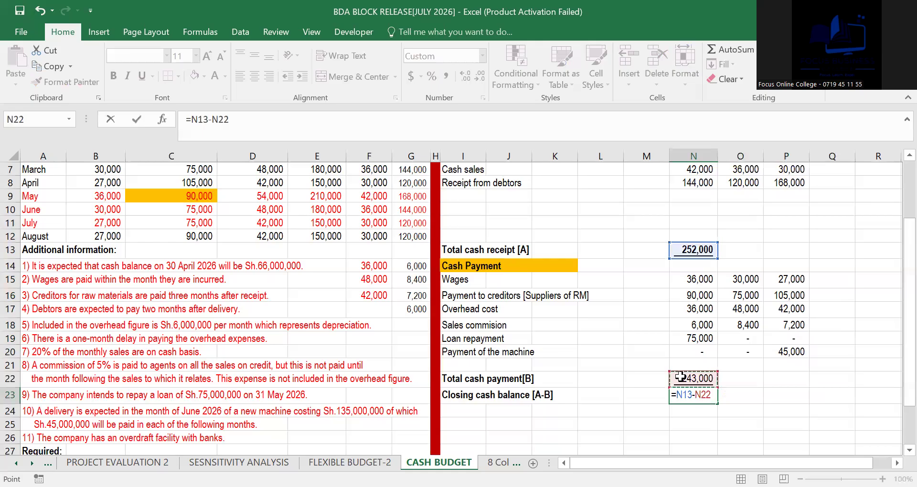
key(Return)
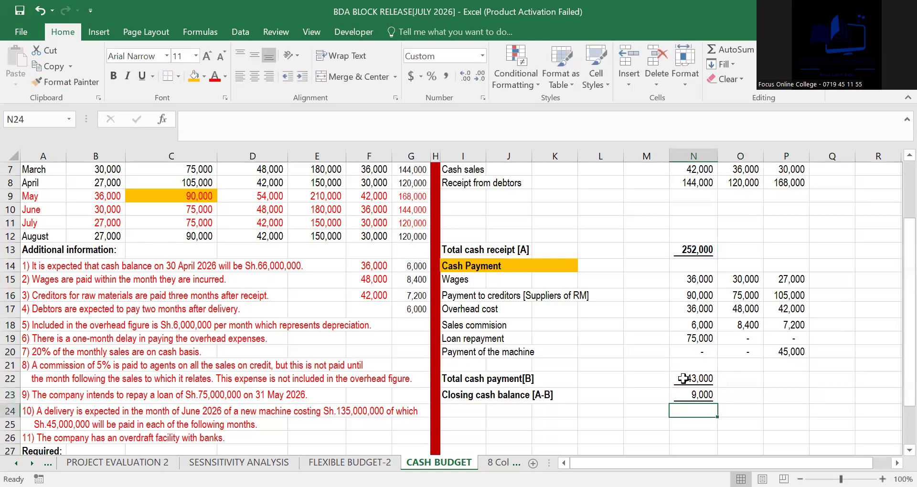
Step: Fill the closing cash balance formula from N23 across to Q23
click(692, 395)
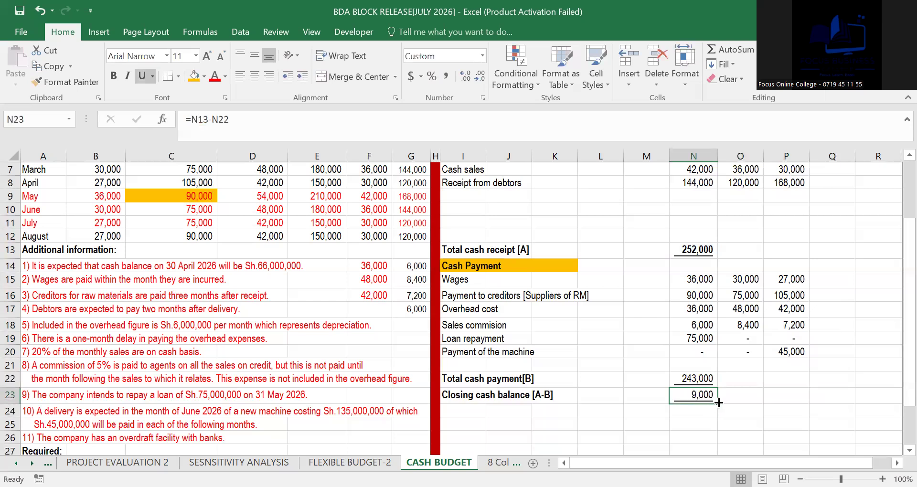
drag(719, 402, 846, 406)
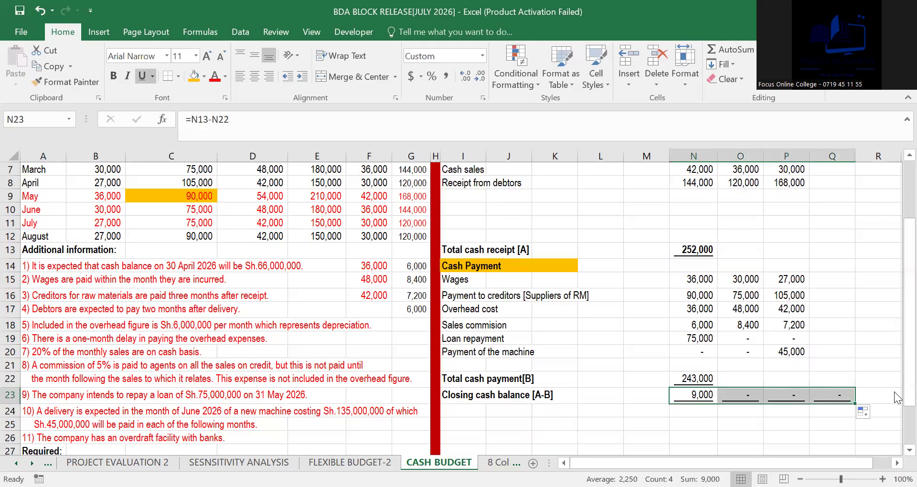
drag(896, 368, 896, 279)
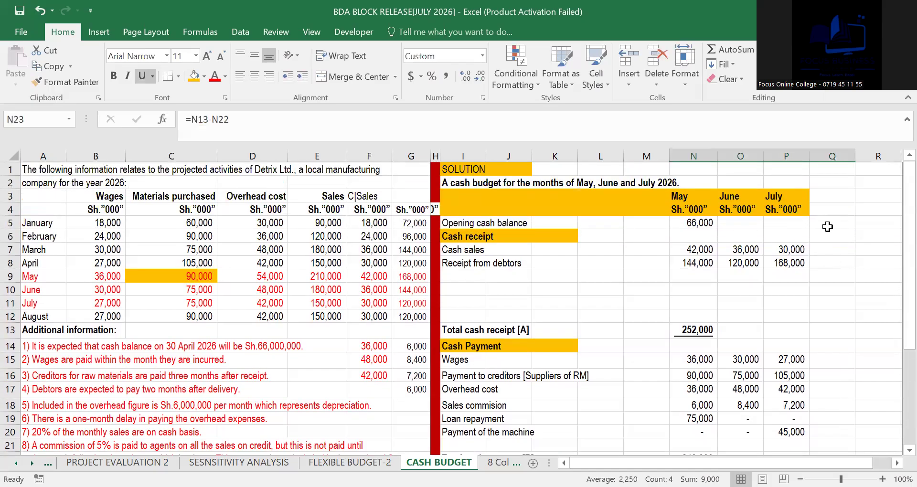
Step: Link June's opening cash balance in O5 to May's closing cash balance with the formula =N23
click(739, 225)
text(=)
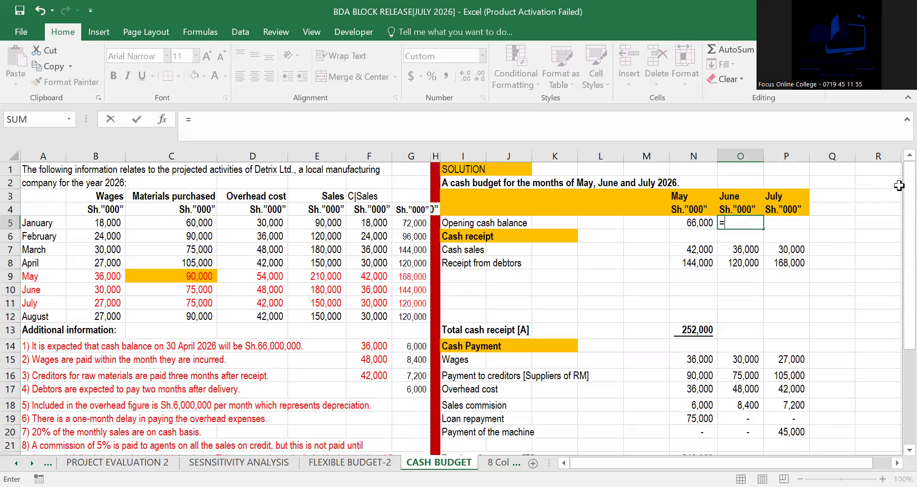
drag(895, 191, 894, 289)
click(705, 336)
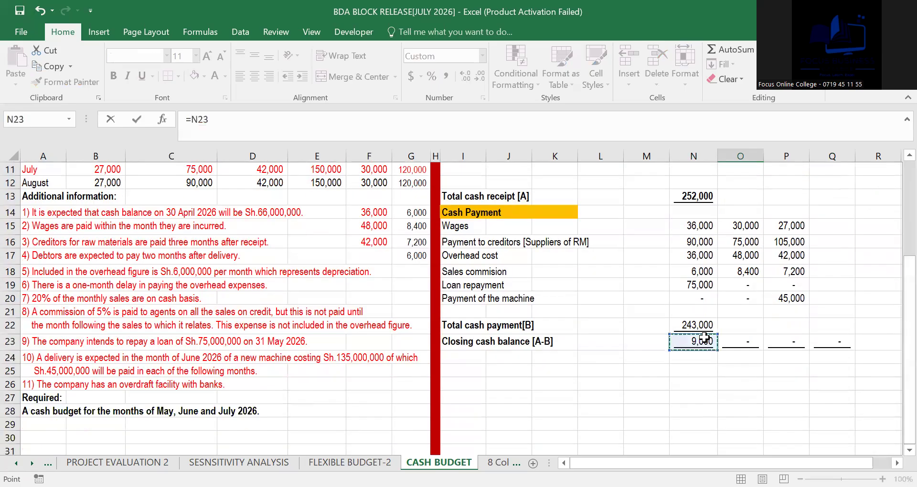
key(Escape)
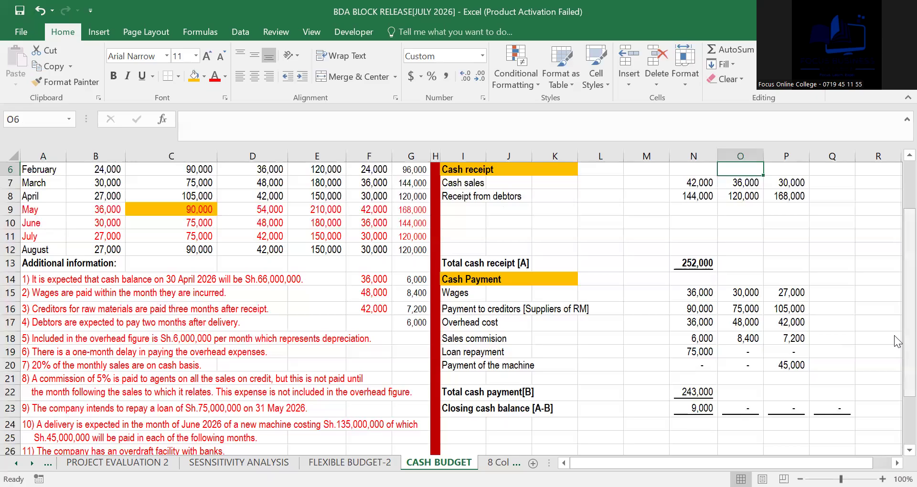
scroll(897, 341, up, 2)
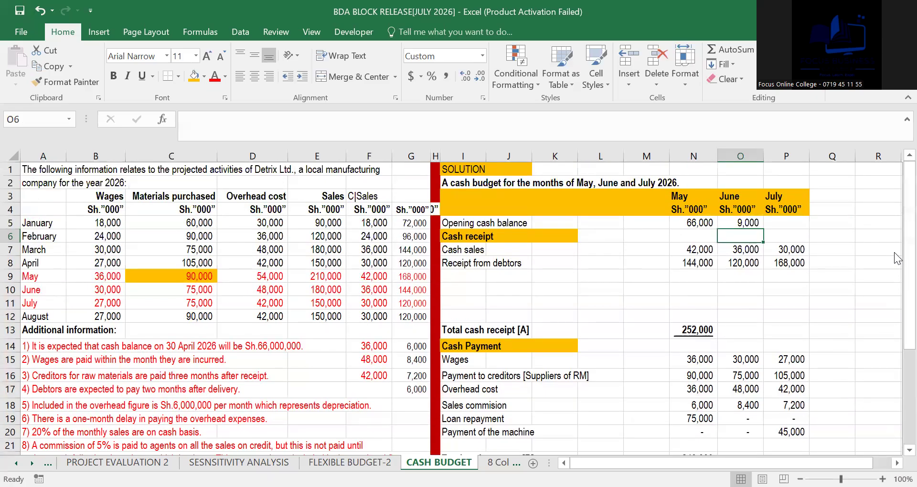
click(734, 223)
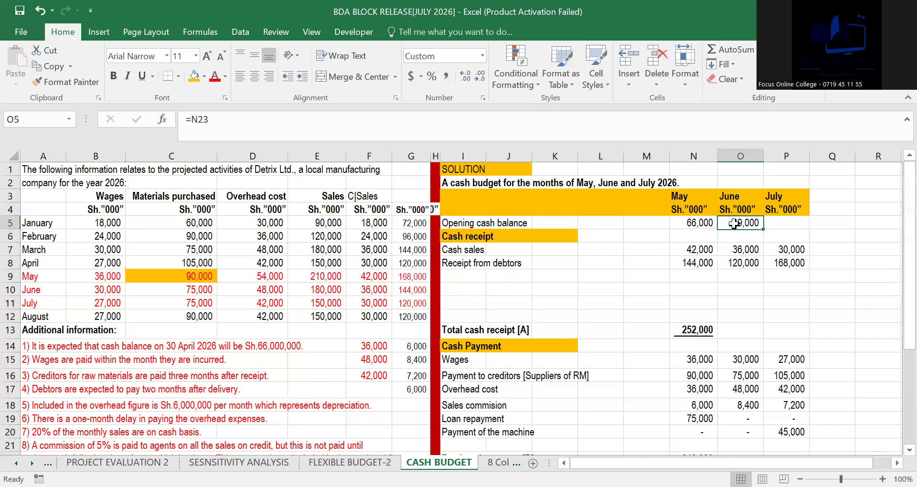
drag(765, 228, 796, 231)
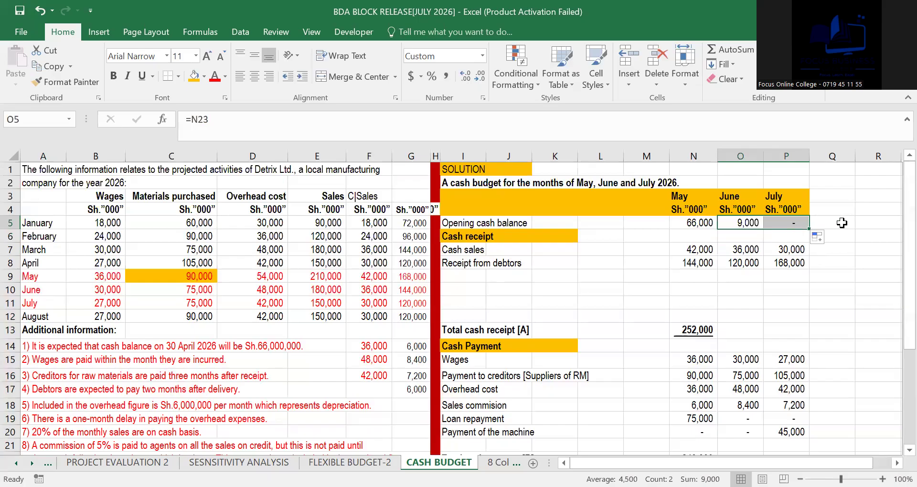
click(841, 223)
click(788, 222)
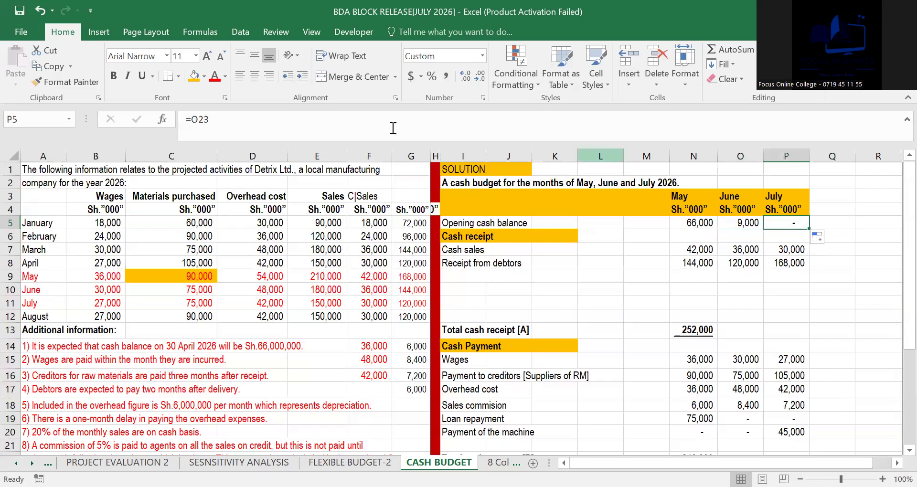
click(229, 125)
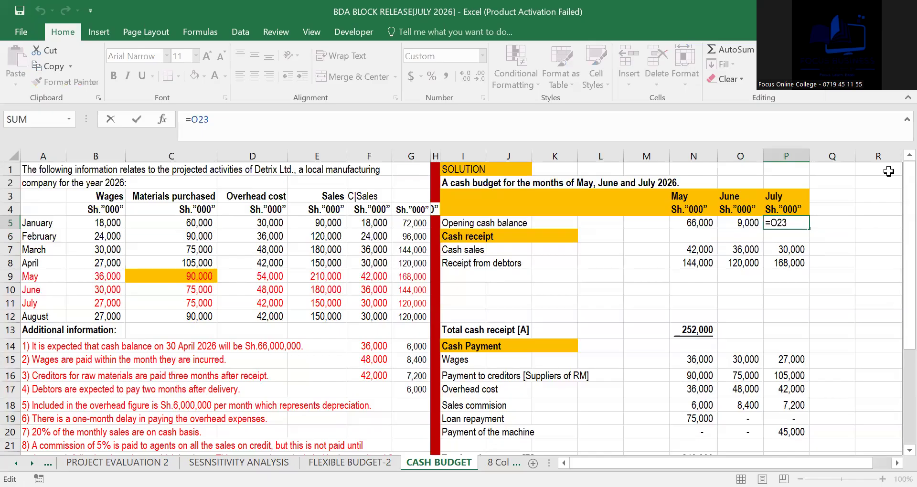
scroll(758, 341, down, 4)
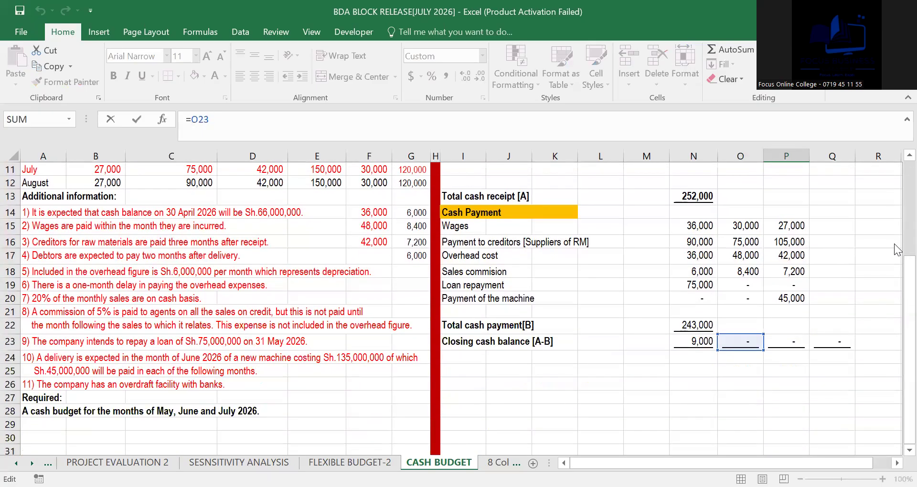
drag(894, 262, 894, 187)
click(790, 196)
key(BackSpace)
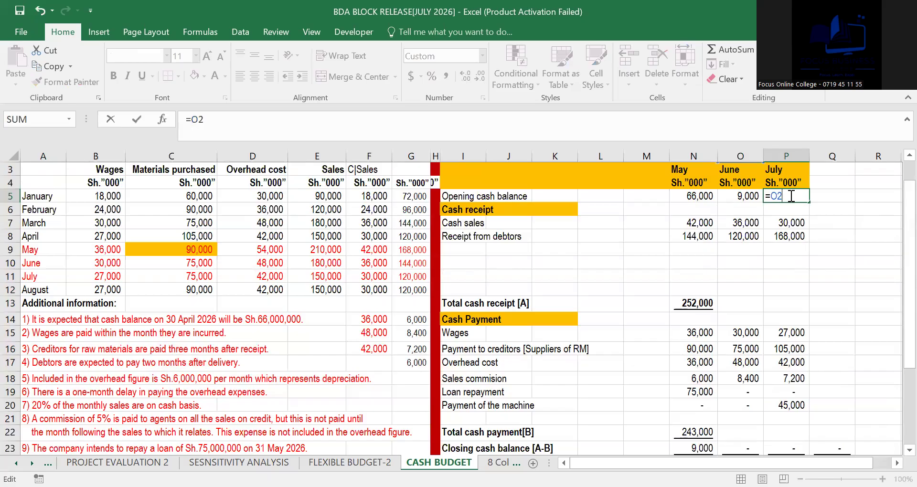
key(Escape)
click(846, 223)
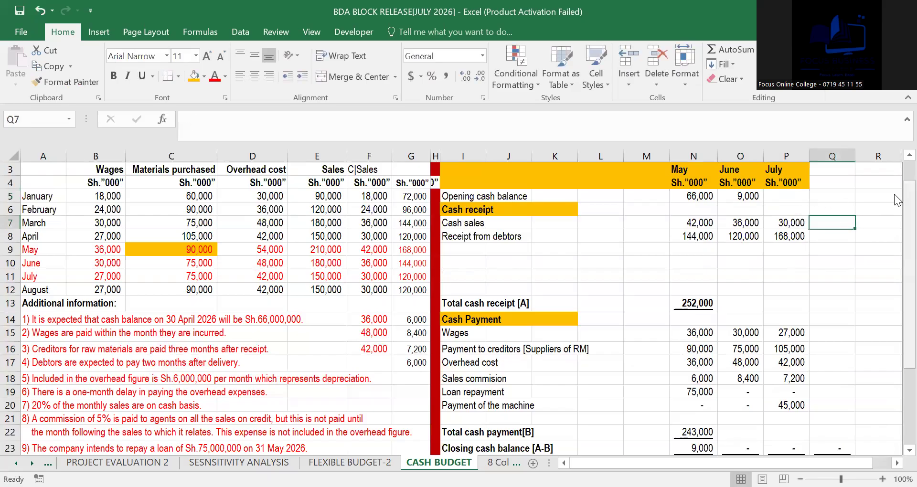
Step: Fill June's opening cash balance formula from O5 across to July's cell P5 and check the references in both cells
click(745, 195)
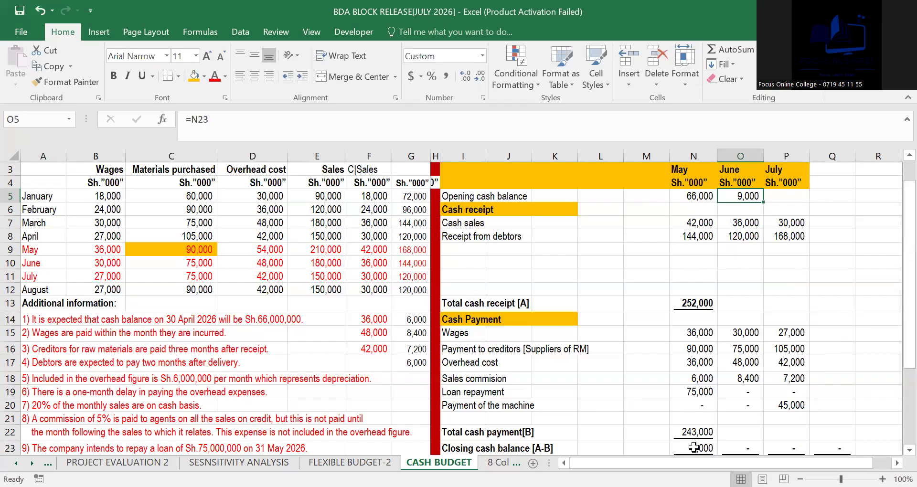
drag(909, 306, 896, 249)
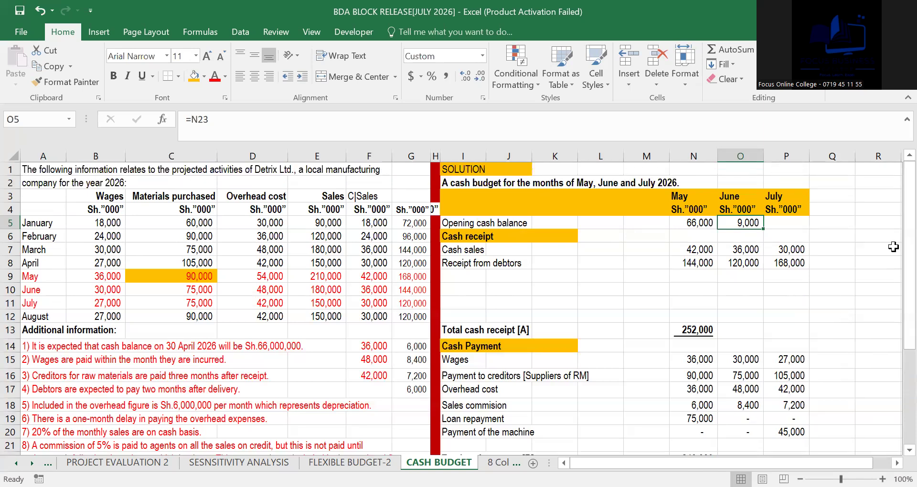
click(865, 233)
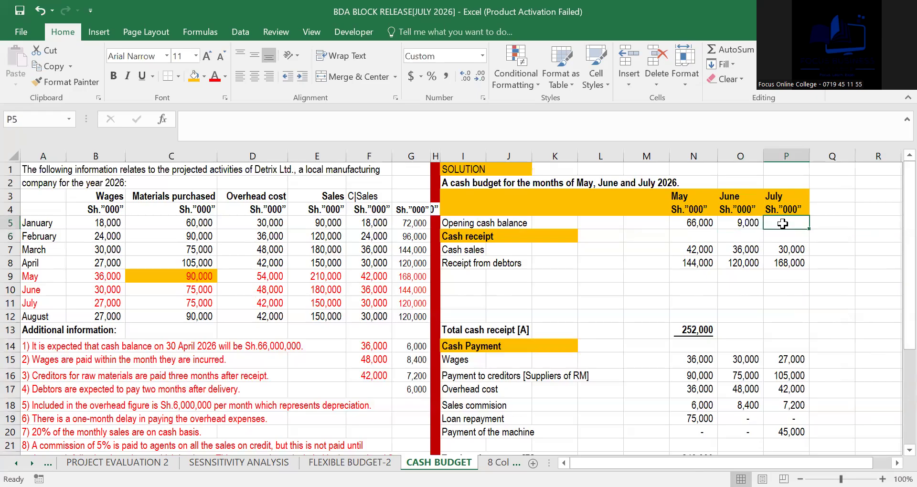
click(742, 224)
drag(764, 231, 809, 229)
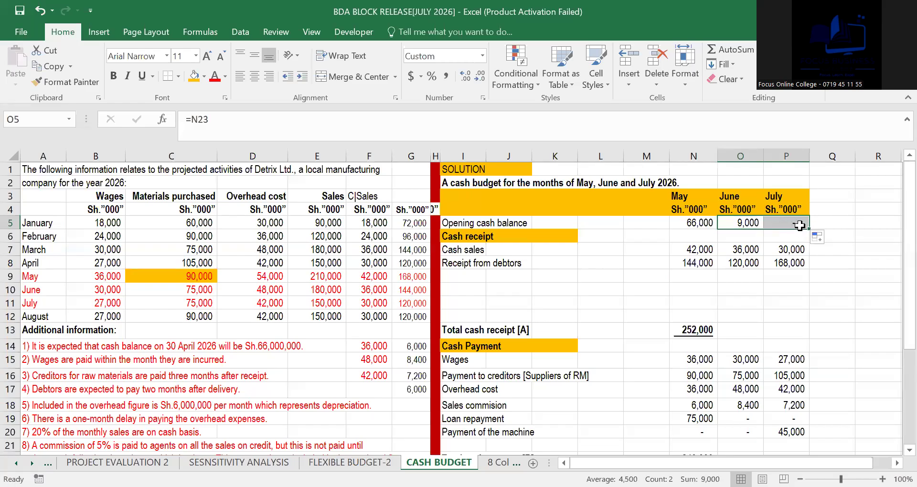
click(782, 224)
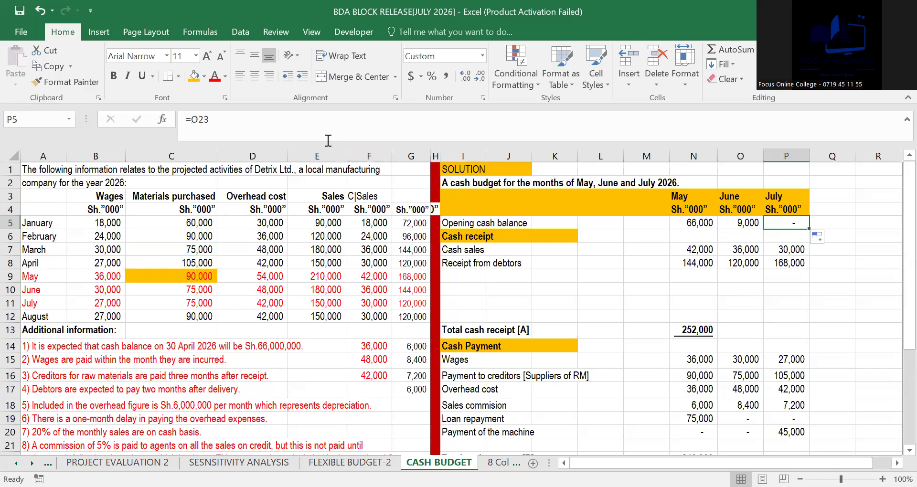
click(292, 127)
drag(909, 210, 898, 303)
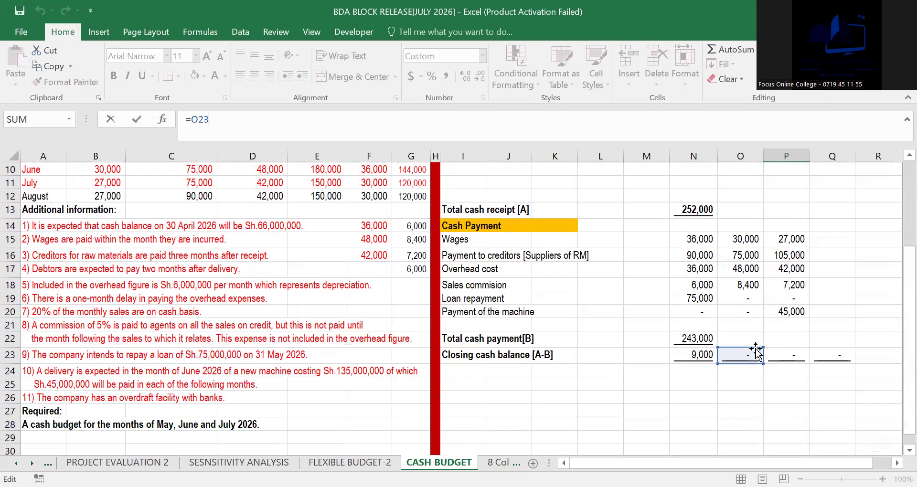
click(818, 313)
Step: Clear the extra closing balance formula and formatting beside the July column in Q22:Q25
click(843, 267)
drag(831, 336, 829, 388)
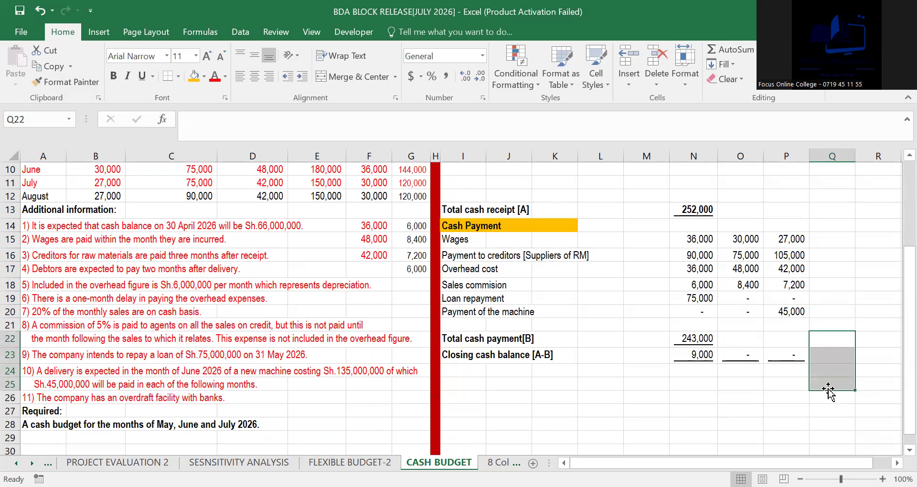
click(846, 297)
Step: Fill May's total cash receipt formula from N13 across to June and July in O13:P13
drag(908, 325, 897, 210)
drag(897, 246, 895, 295)
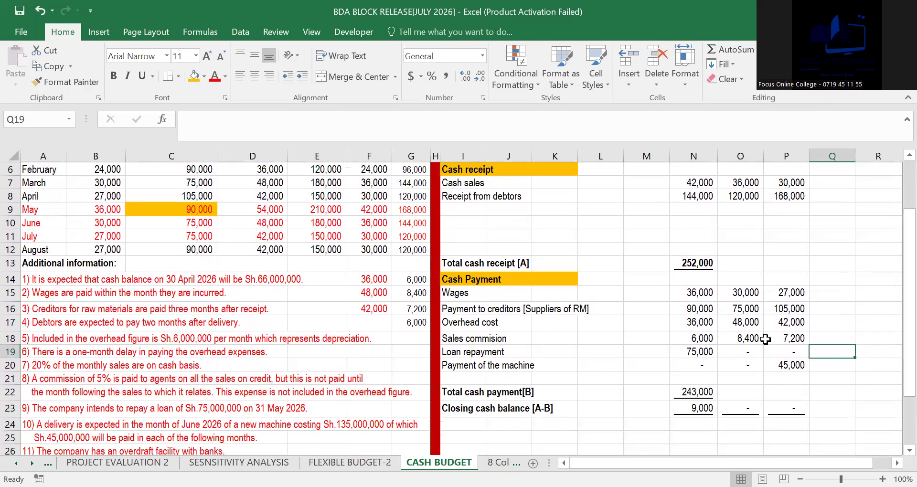
click(704, 262)
drag(896, 313, 896, 276)
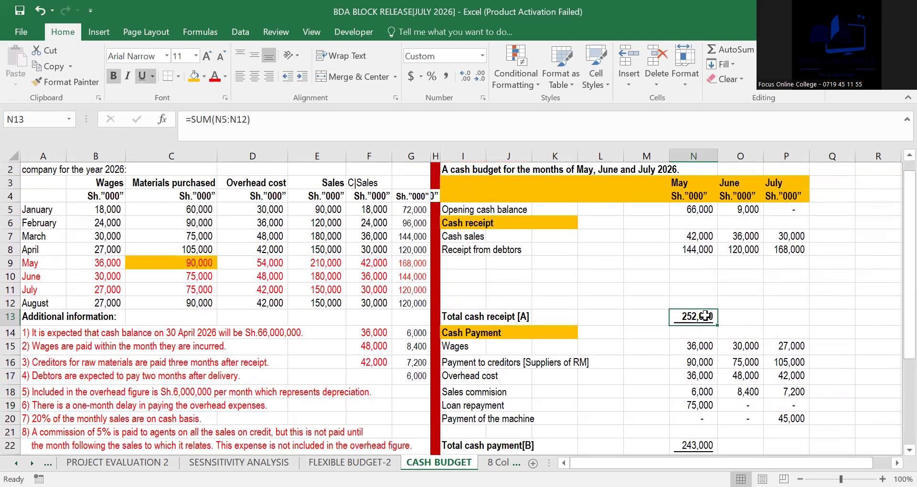
drag(718, 325, 809, 330)
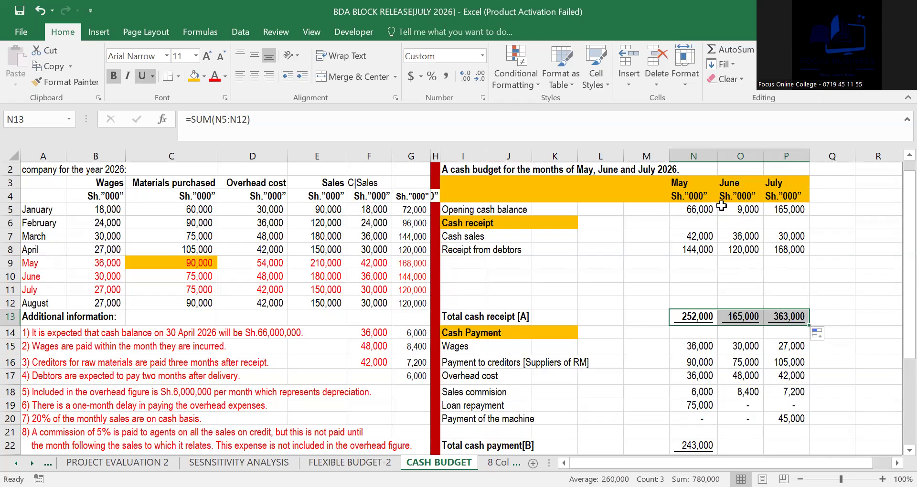
Step: Check May's total cash payment formula in N22 and fill it across to June and July in O22:P22
drag(907, 187, 897, 212)
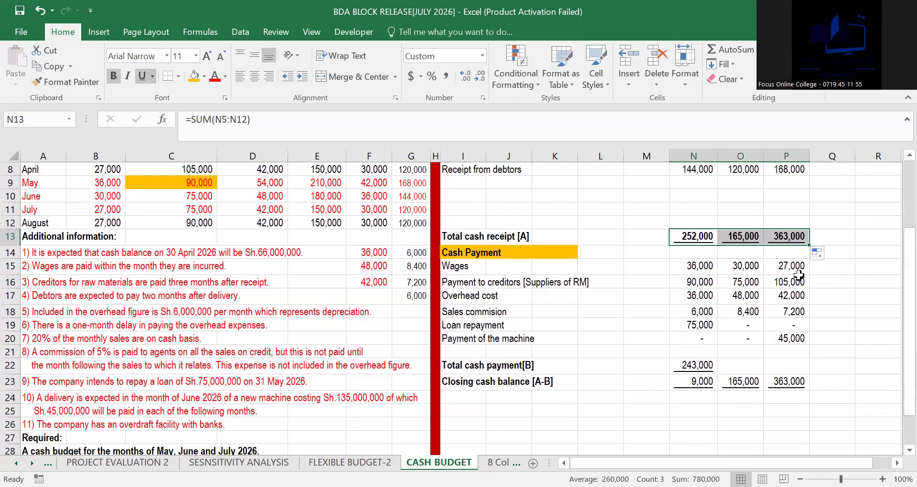
click(693, 364)
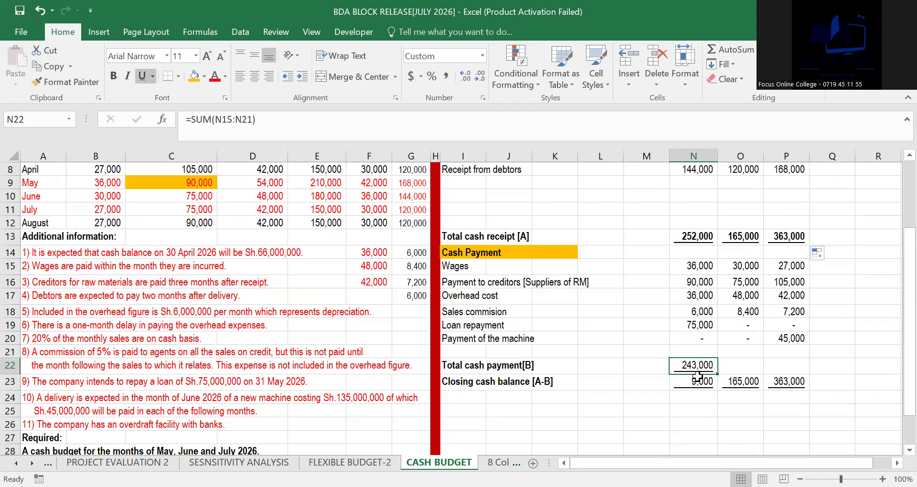
click(734, 362)
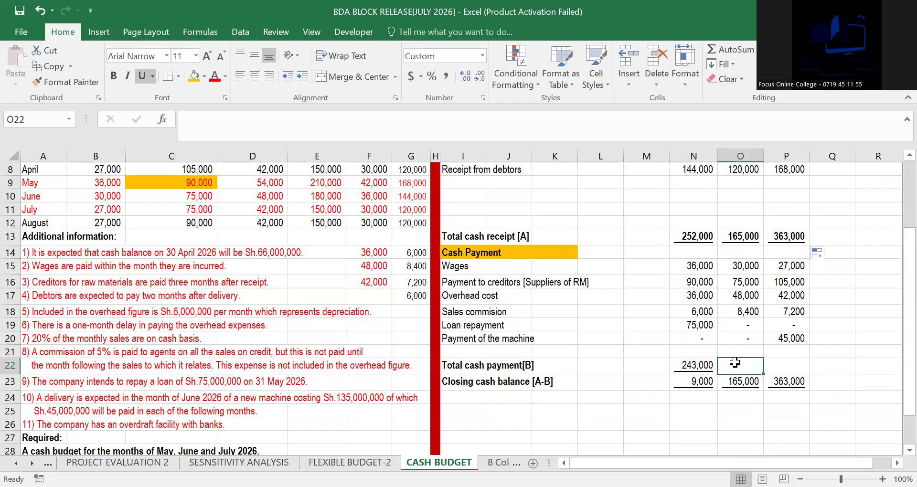
click(705, 364)
click(297, 127)
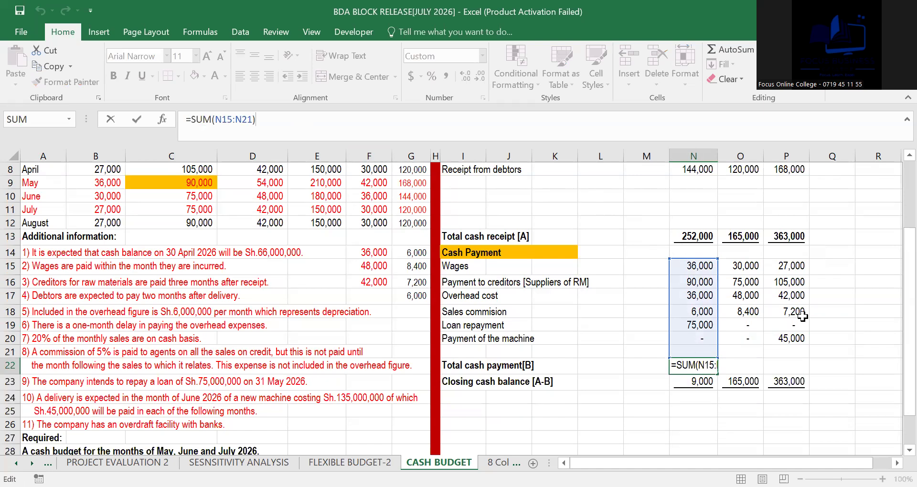
click(866, 294)
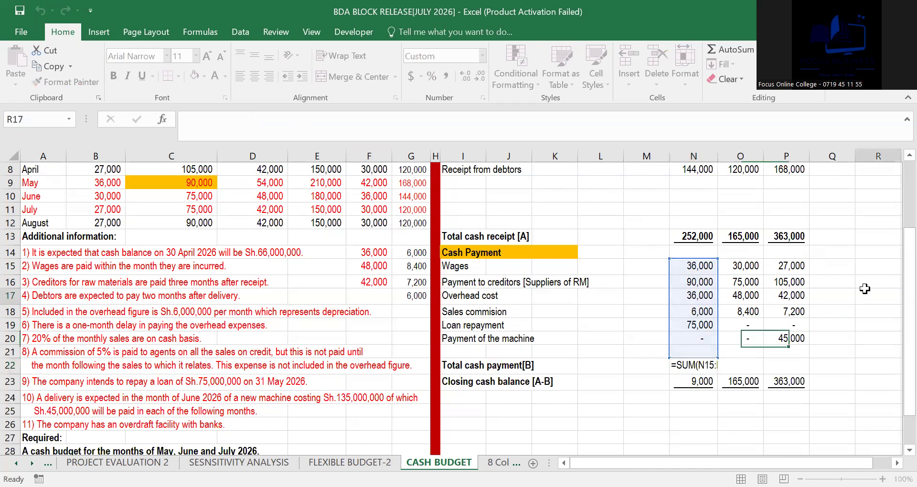
click(695, 365)
drag(719, 375, 798, 381)
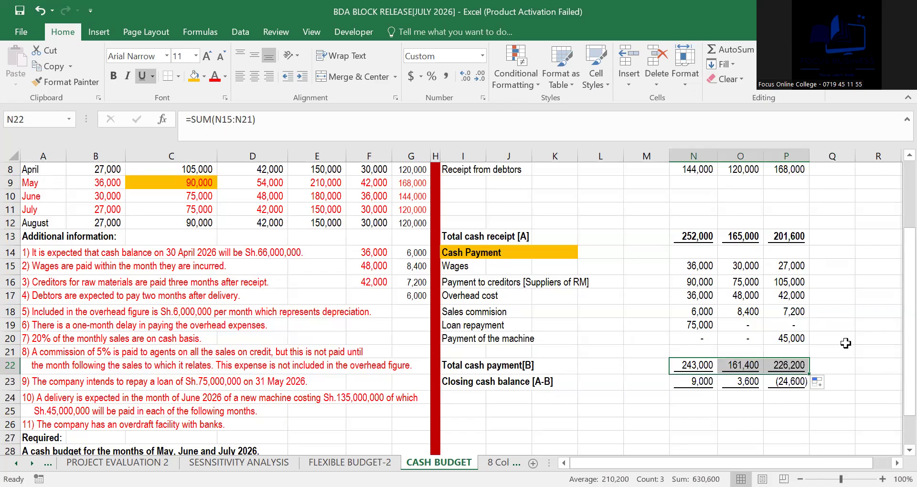
Step: Compare the closing cash balances in row 23 with the following months' opening cash balances in row 5
drag(909, 337, 897, 315)
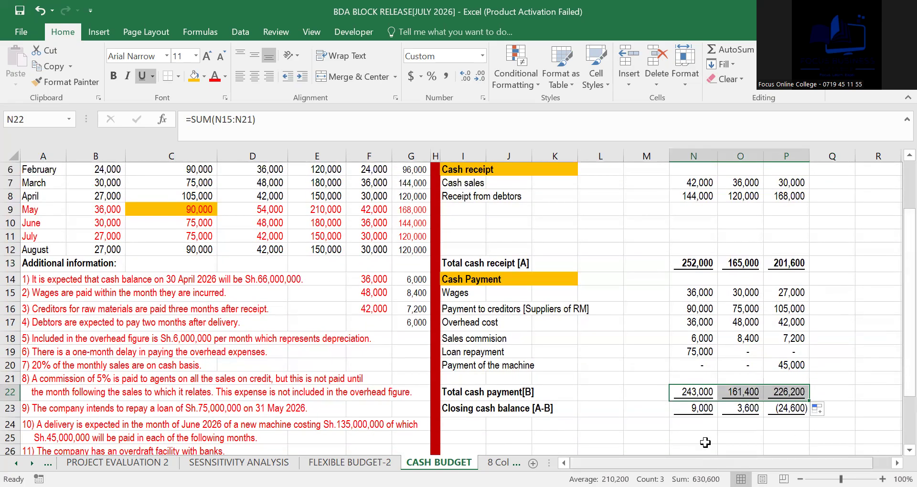
click(706, 406)
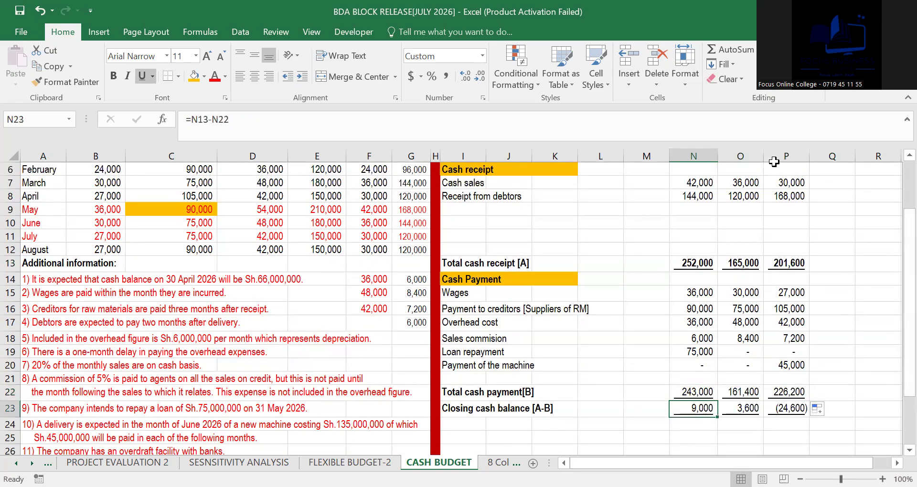
drag(907, 246, 894, 231)
click(750, 210)
click(745, 395)
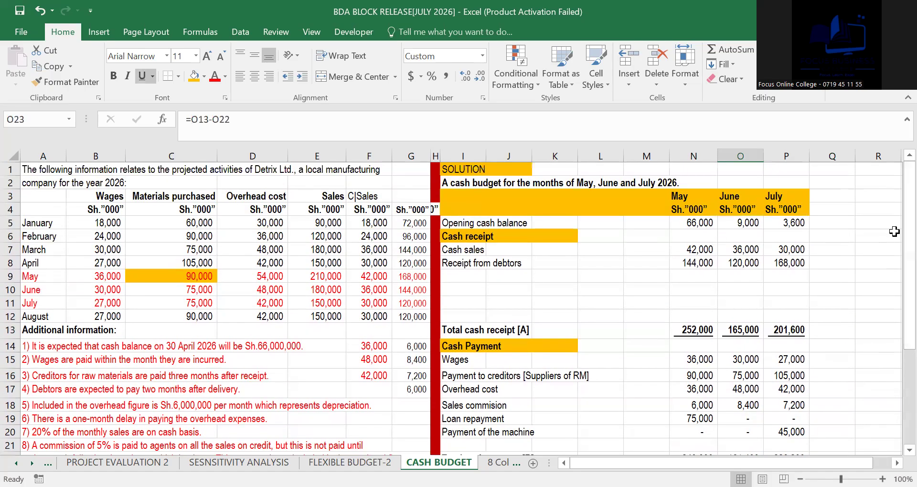
click(877, 330)
drag(896, 252, 895, 371)
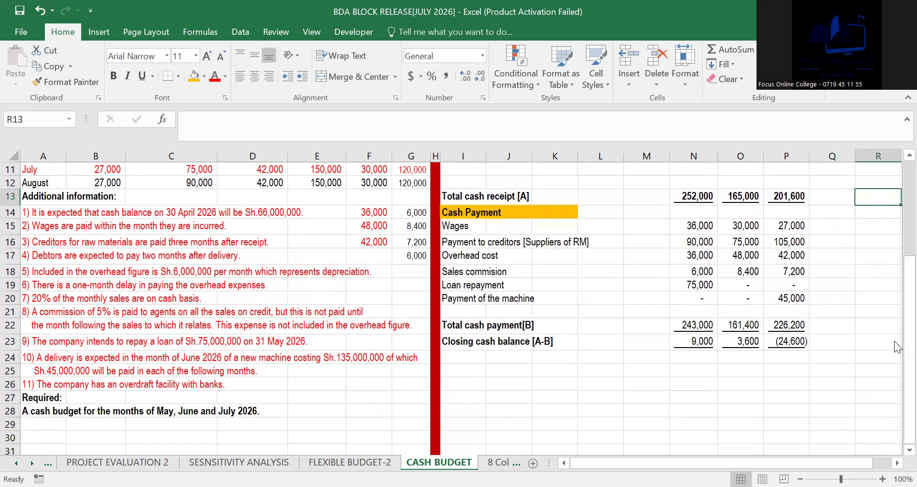
Step: Check the closing cash balance formulas for May, June and July in N23:P23 against total receipts and total payments
click(706, 342)
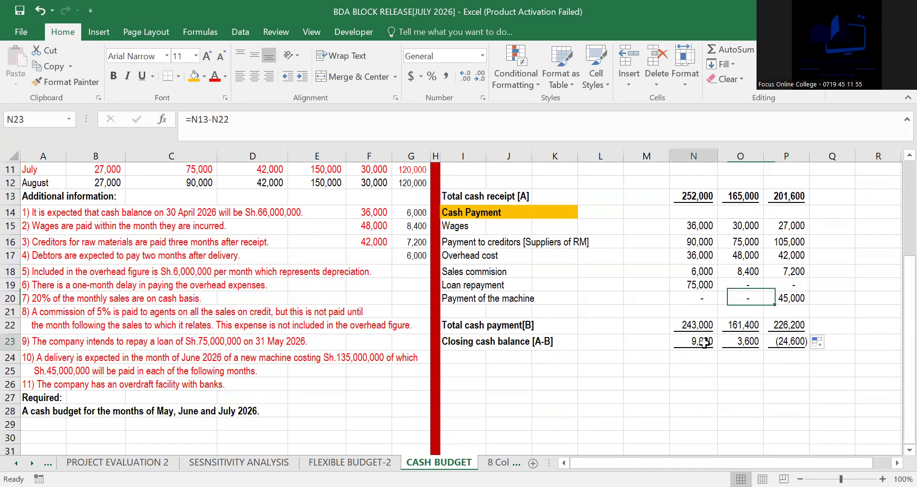
click(237, 121)
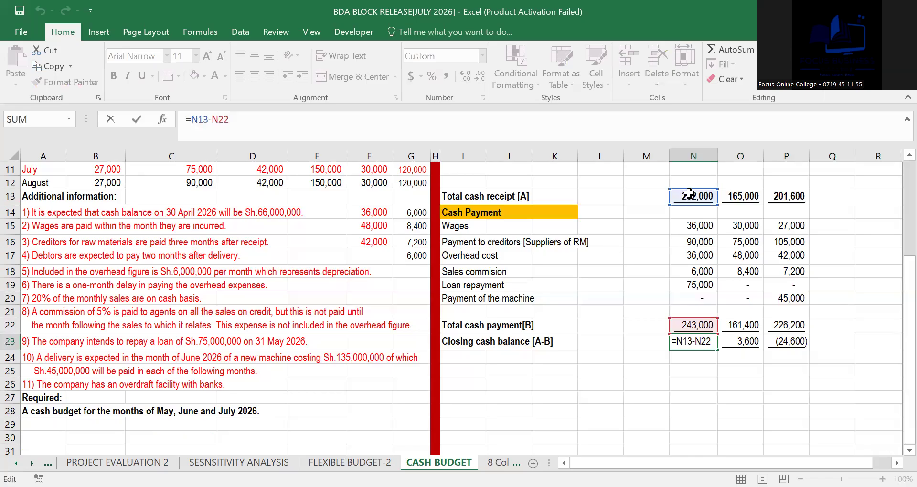
click(832, 310)
click(754, 342)
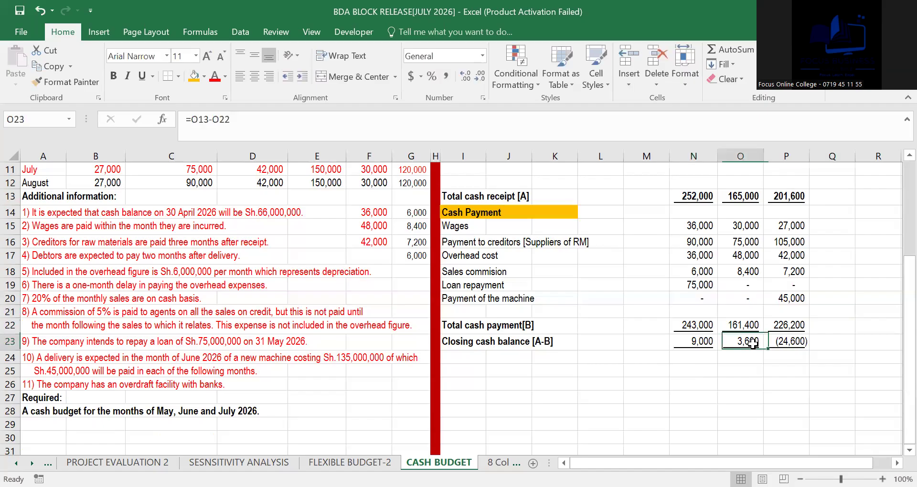
click(267, 134)
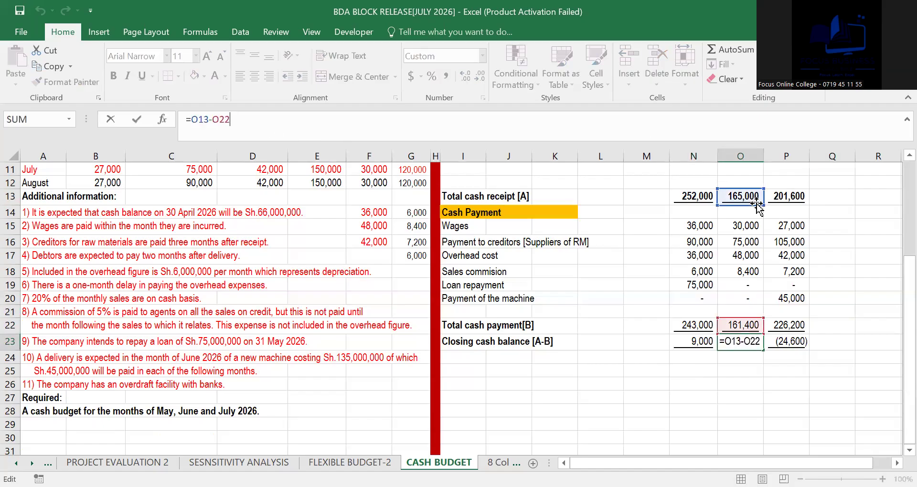
click(881, 340)
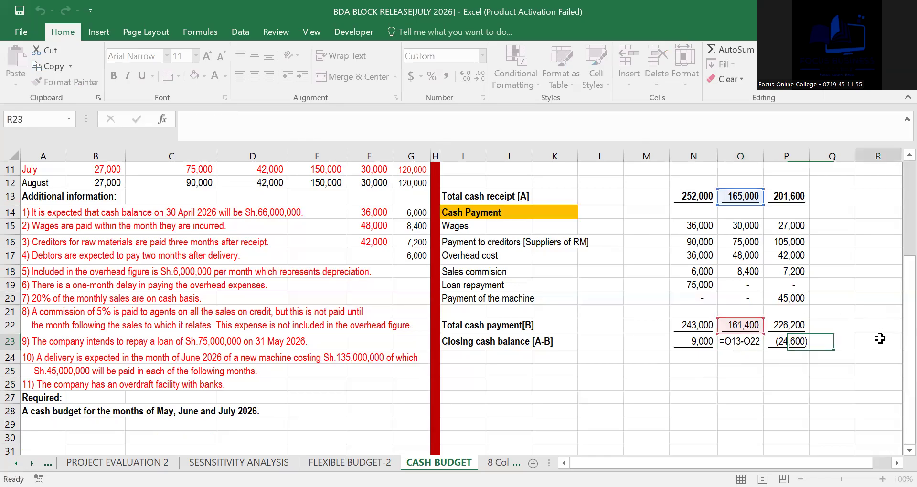
click(794, 339)
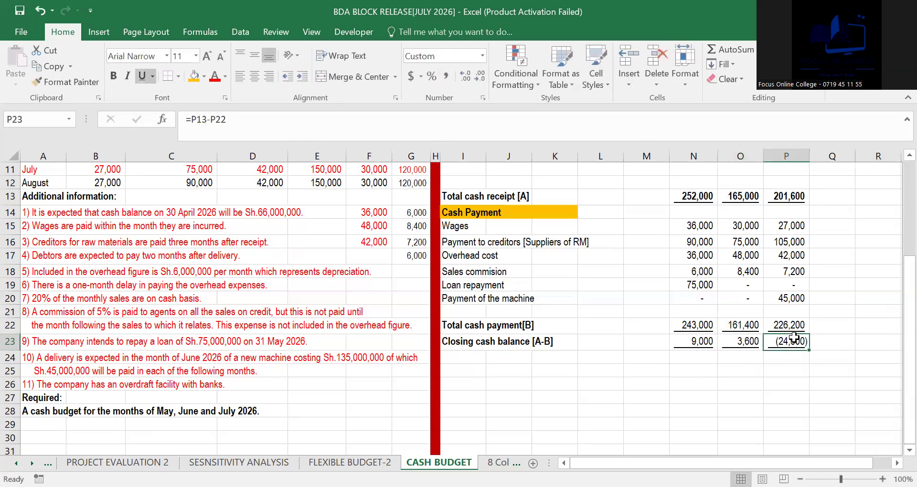
click(270, 119)
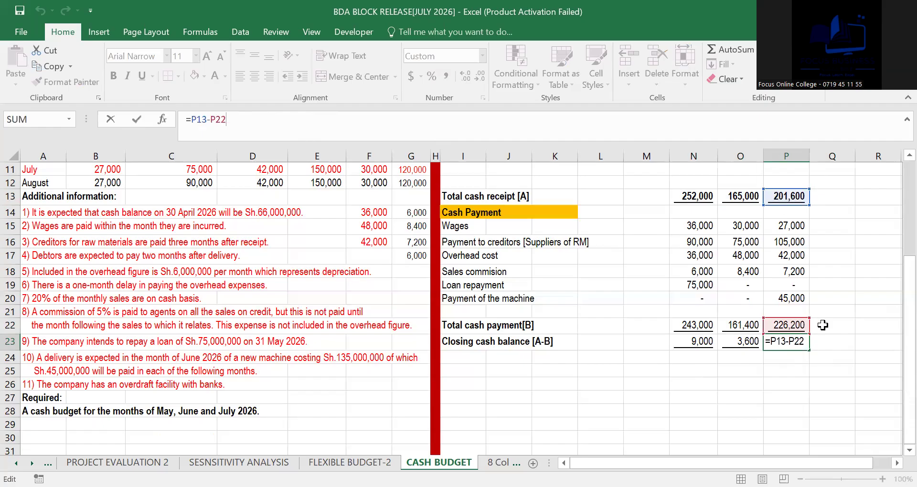
click(844, 329)
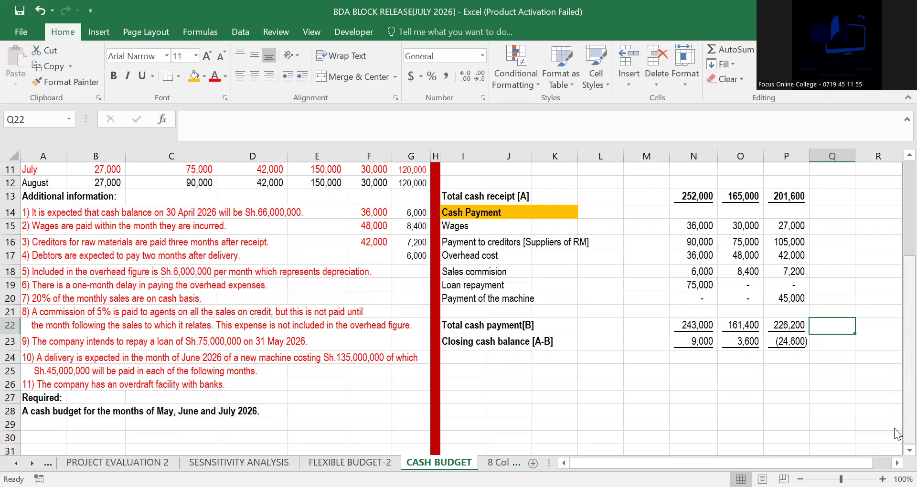
Step: Save the workbook and open the FLEXIBLE BUDGET-2 sheet
scroll(894, 428, up, 4)
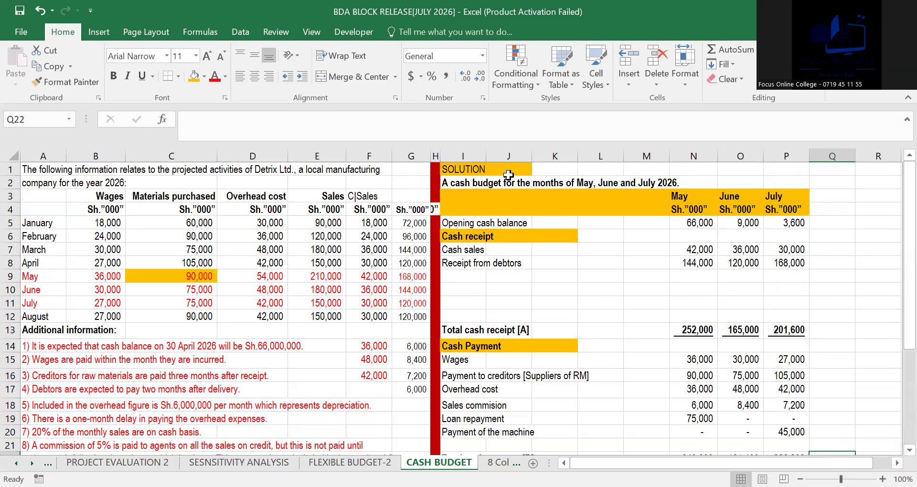
click(19, 10)
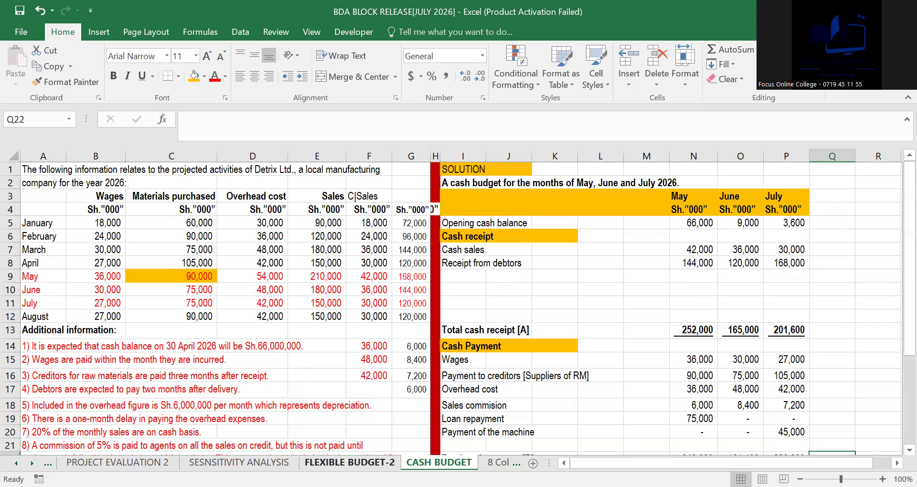
click(350, 463)
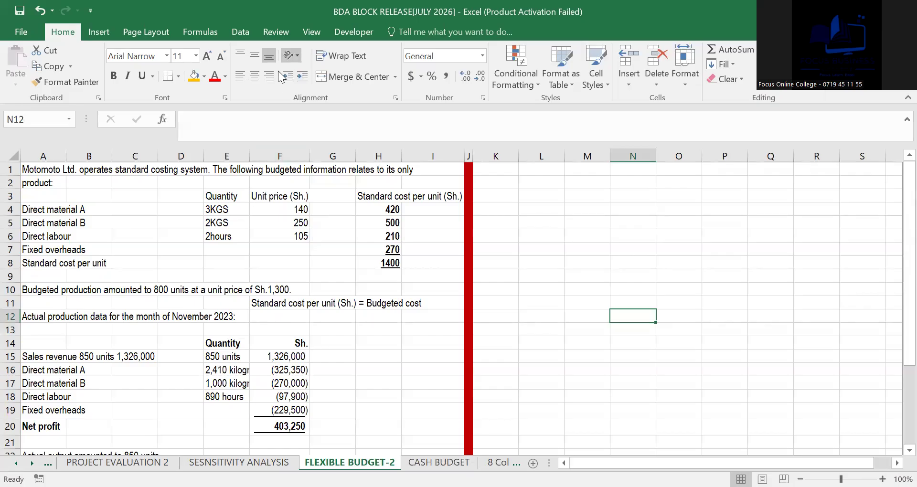
Step: Return to the CASH BUDGET sheet and check which cells May's total cash receipt formula in N13 adds up
key(alt+Tab)
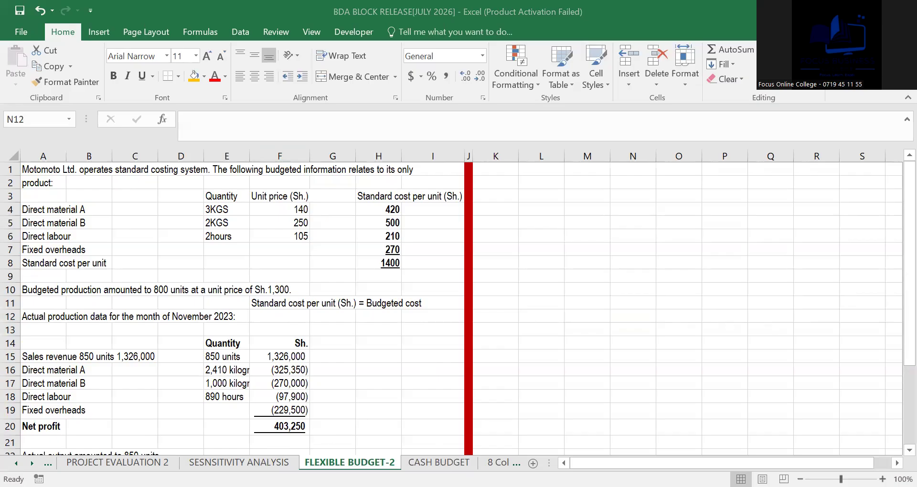
key(ctrl+Page_Down)
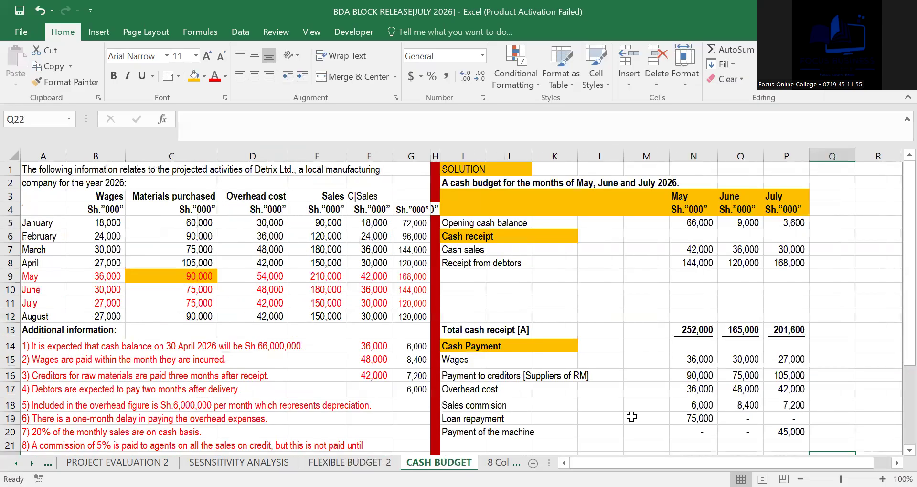
click(698, 328)
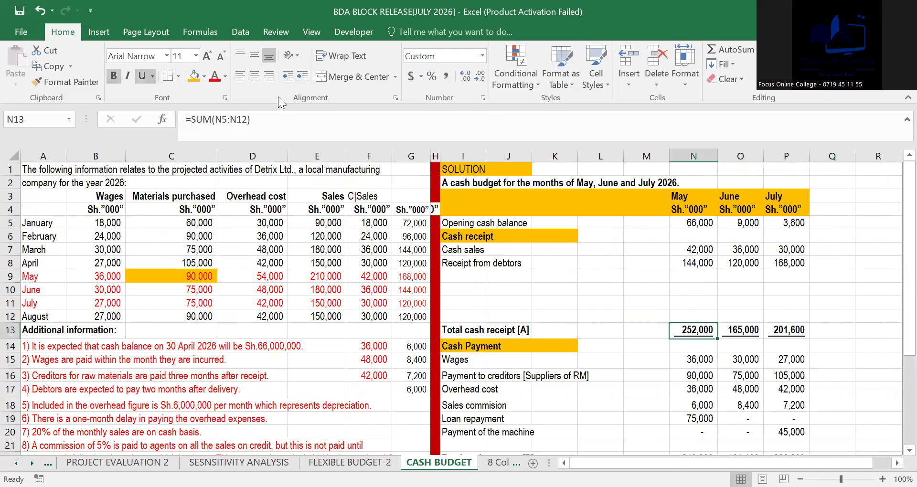
click(260, 116)
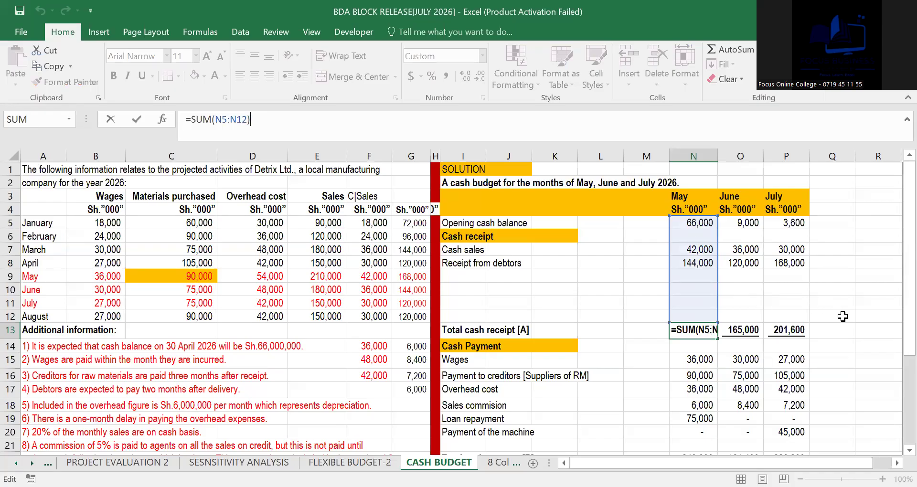
click(862, 317)
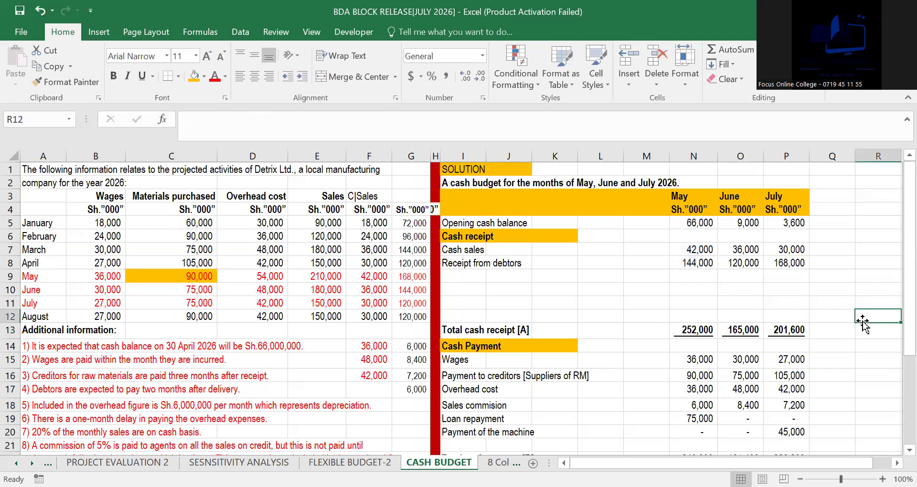
click(690, 331)
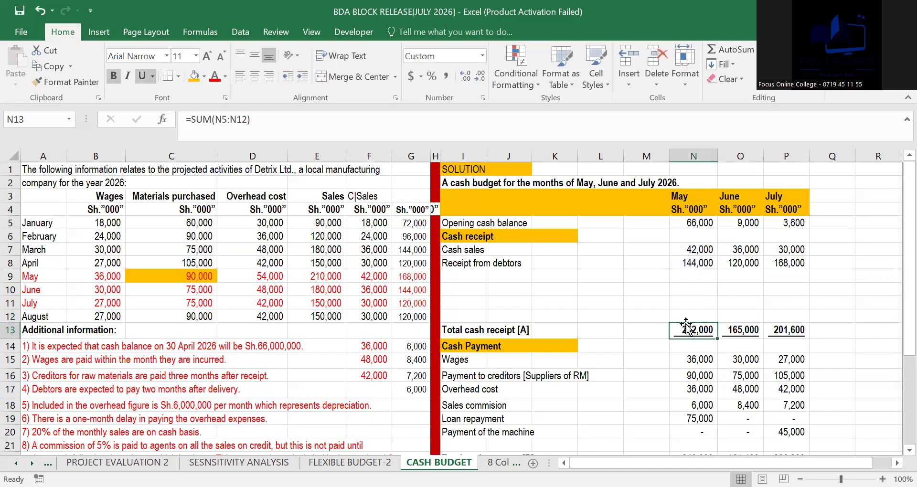
click(259, 120)
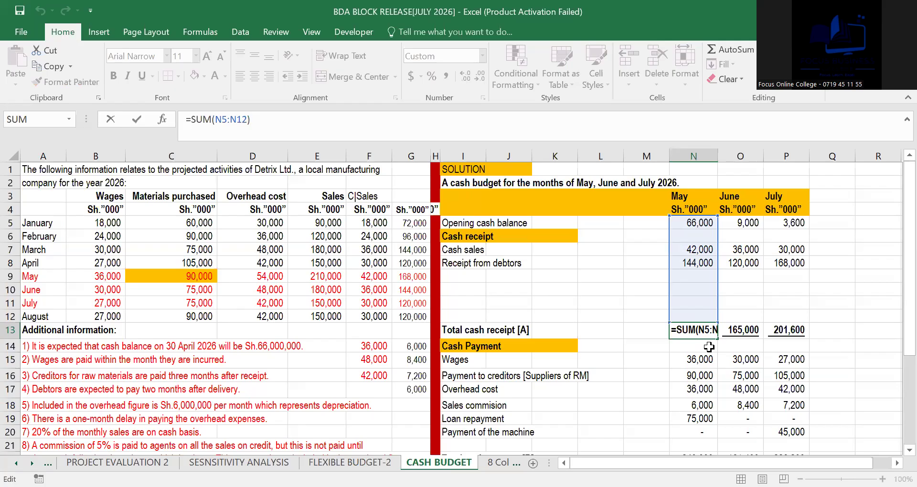
click(870, 313)
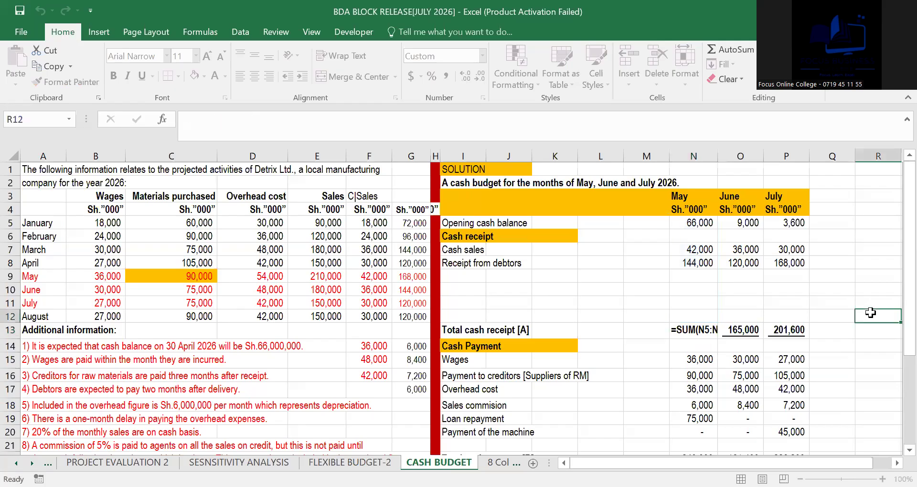
Step: Check the cell ranges in the total cash receipt formulas for June and July in O13:P13
click(740, 330)
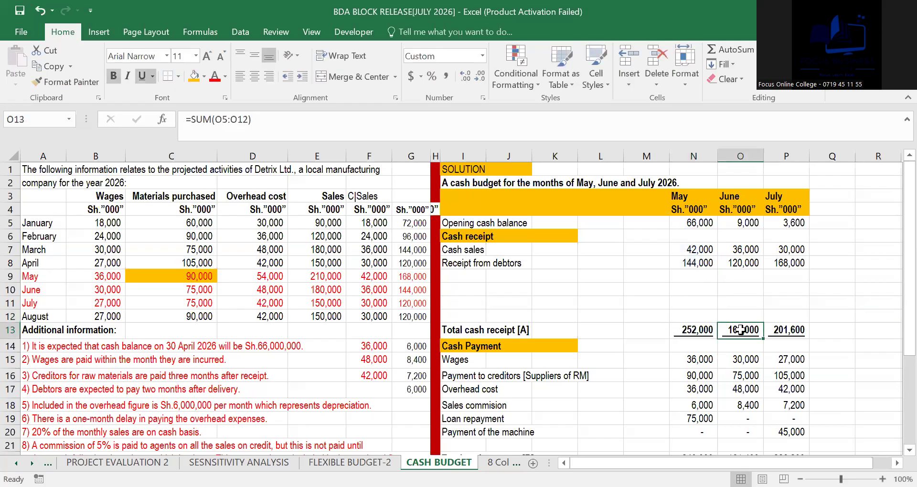
click(262, 115)
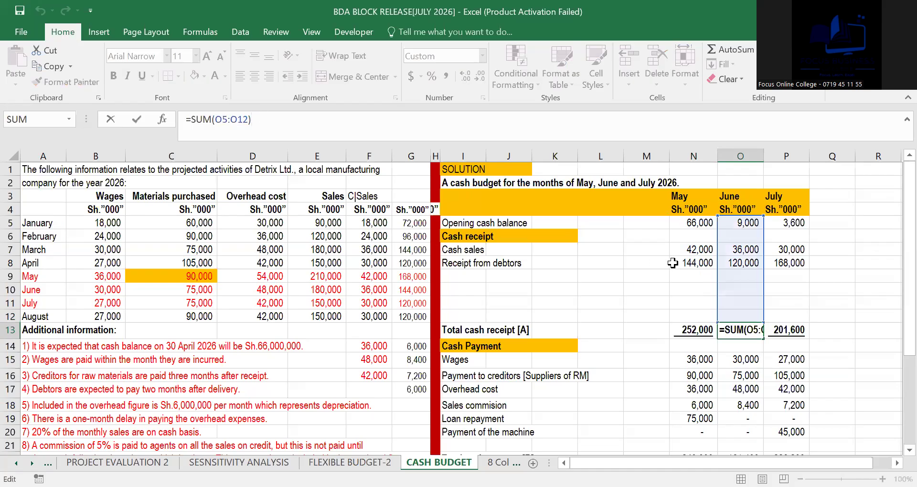
click(810, 329)
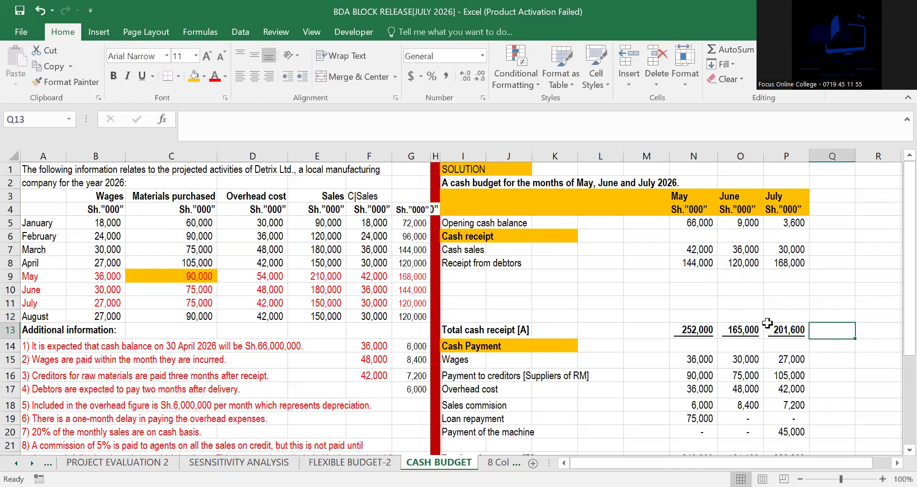
click(781, 329)
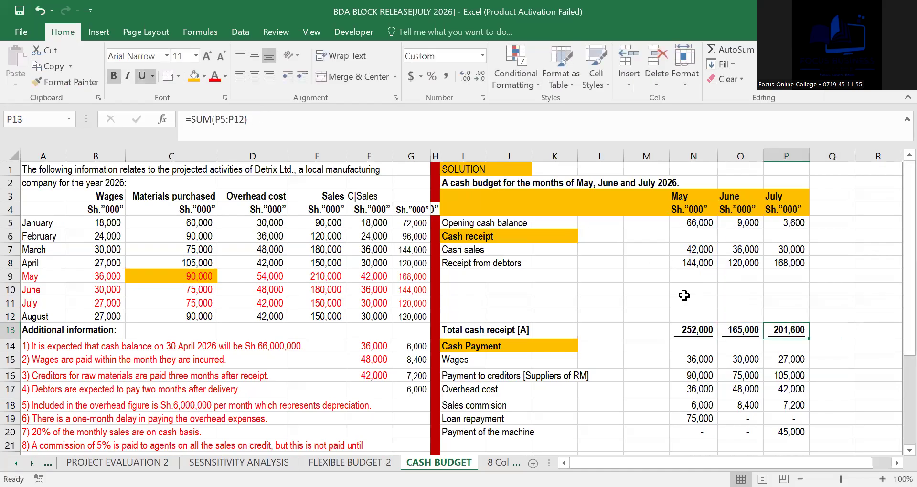
click(264, 118)
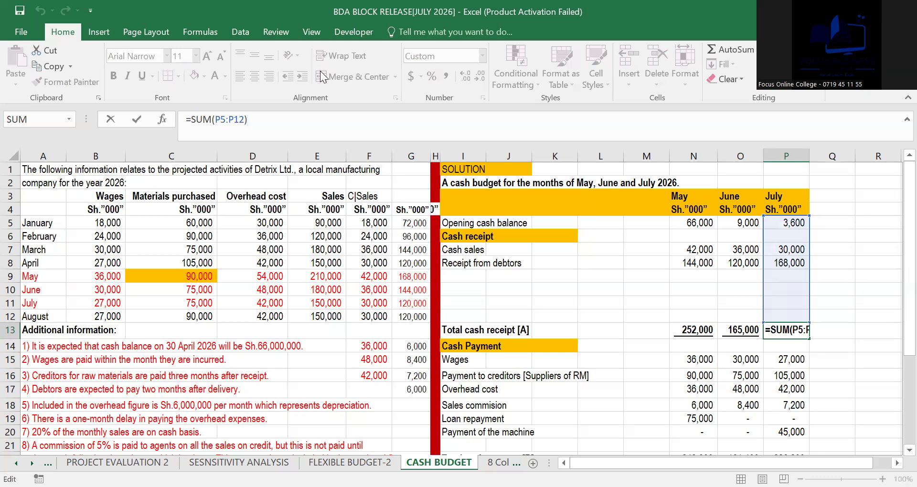
click(595, 294)
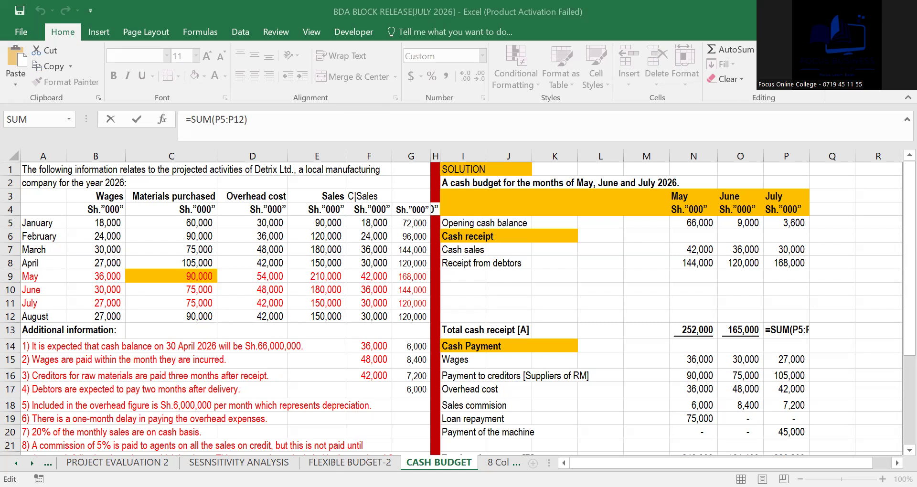
key(Return)
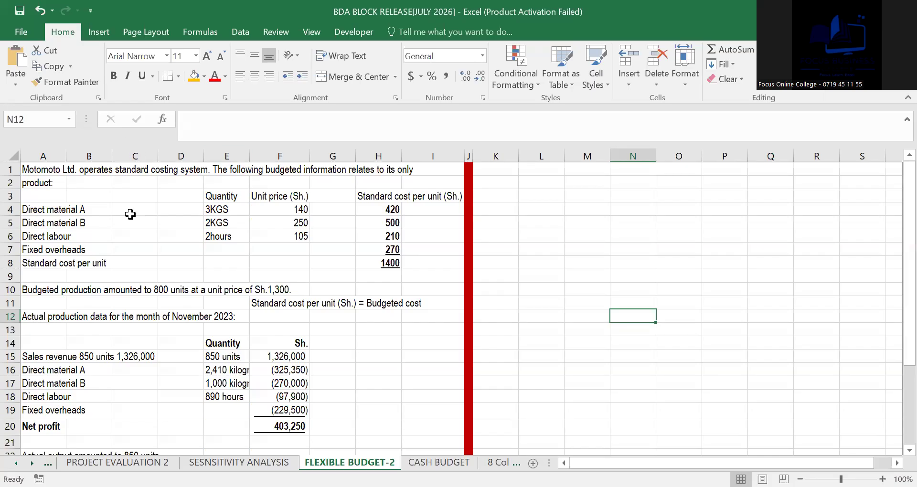
Step: On the FLEXIBLE BUDGET-2 sheet, review the standard cost rows for materials, labour and fixed overheads, and the standard cost per unit formula in H8
click(40, 211)
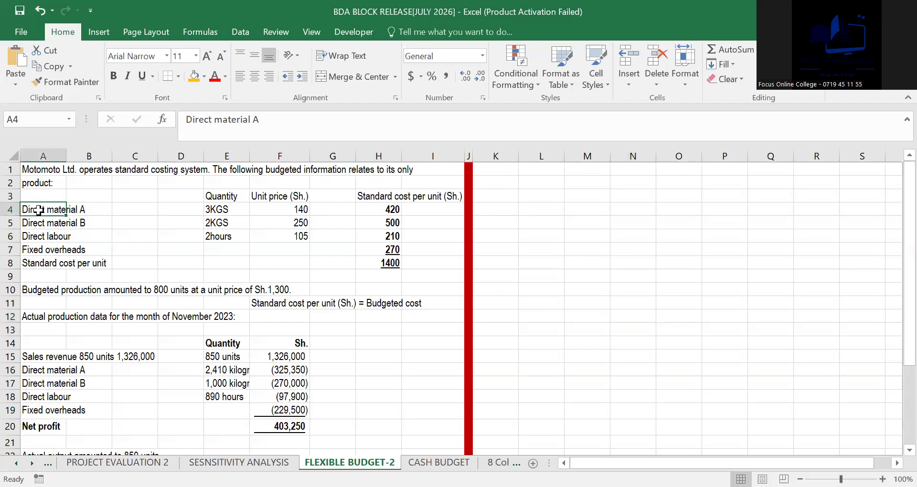
click(232, 209)
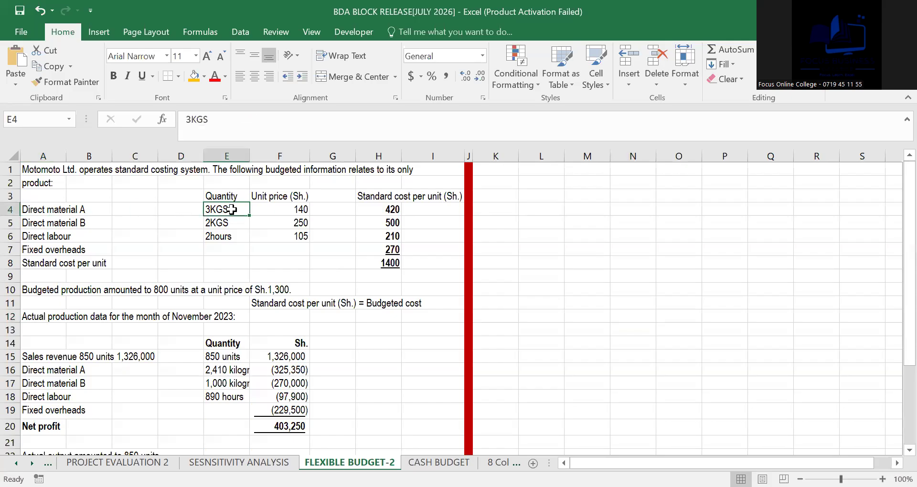
click(294, 209)
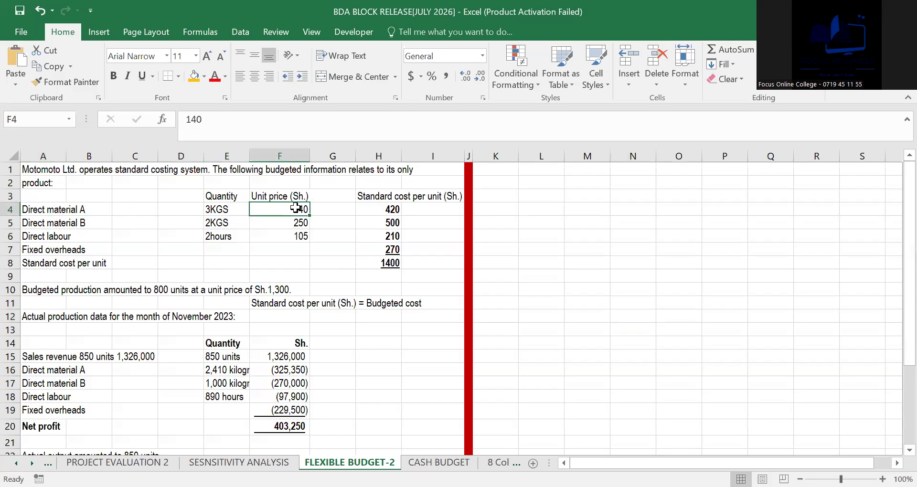
click(369, 209)
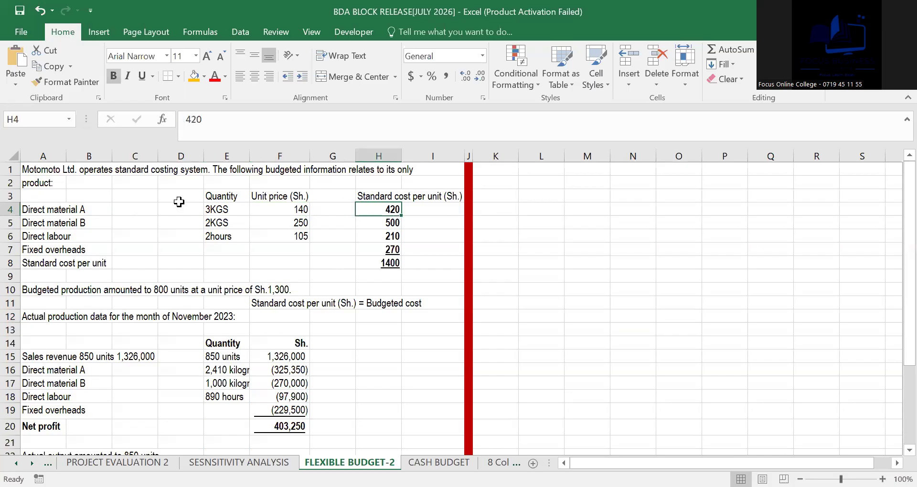
click(10, 209)
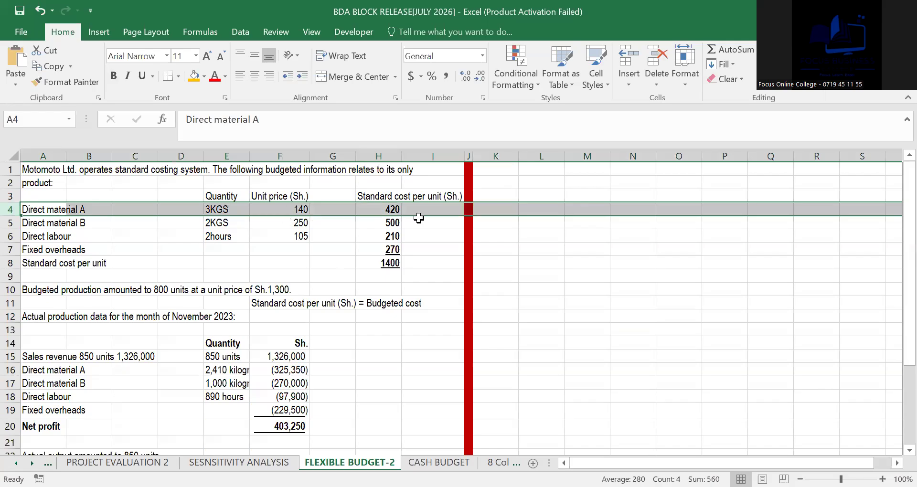
click(10, 222)
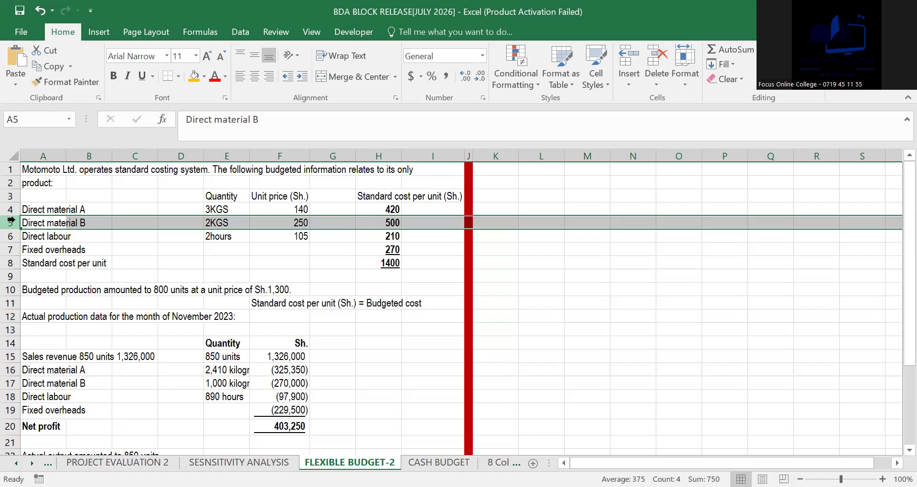
click(11, 236)
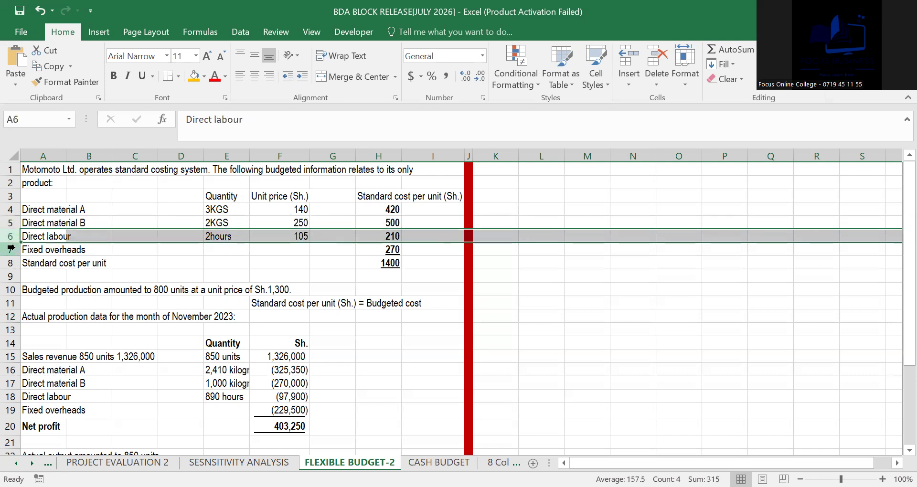
click(11, 248)
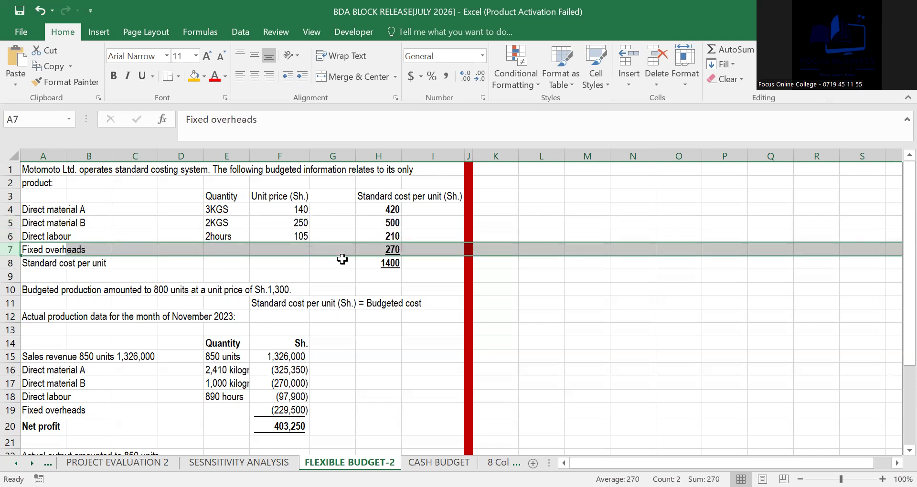
click(378, 264)
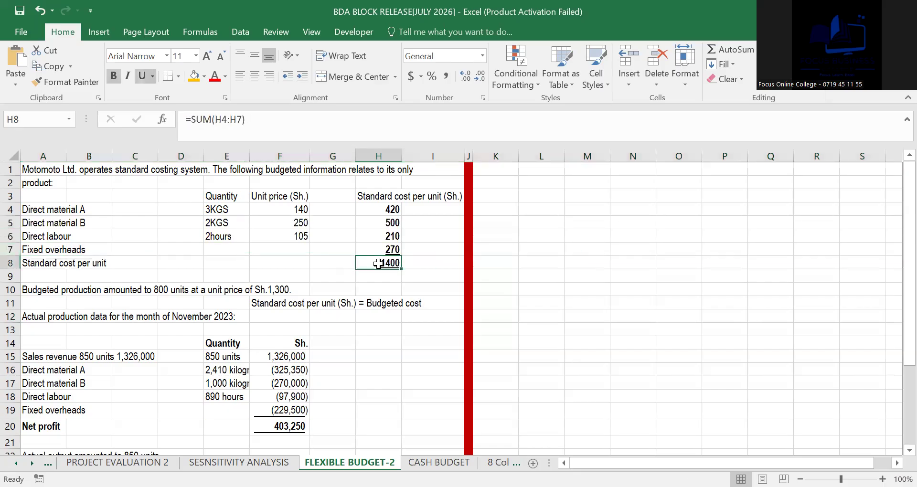
Step: Highlight the standard cost per unit total in H8 with an orange fill
click(194, 76)
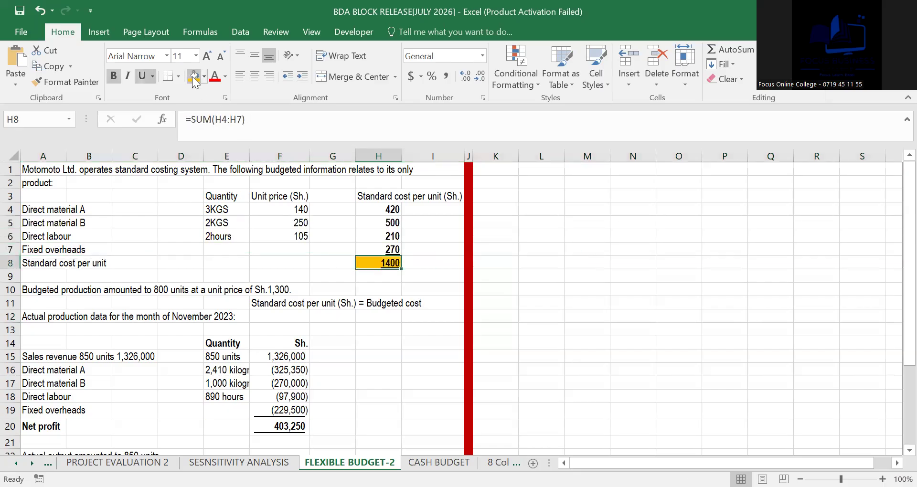
click(413, 259)
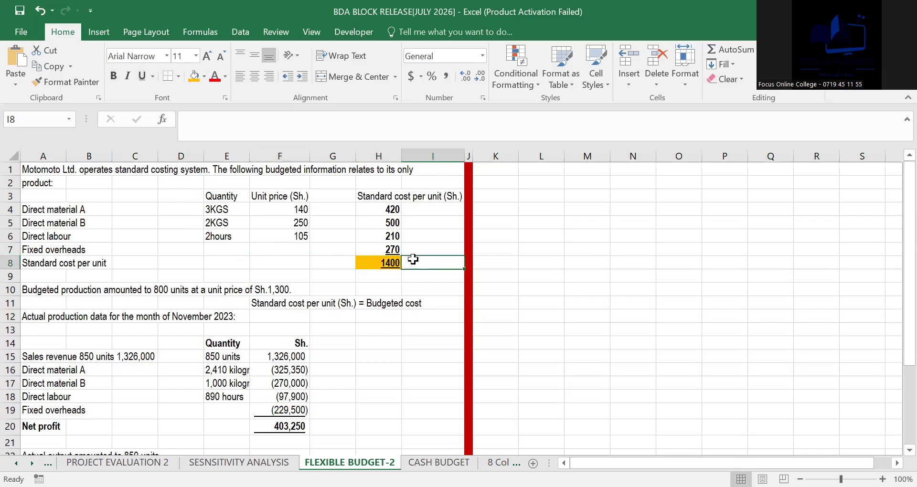
click(11, 288)
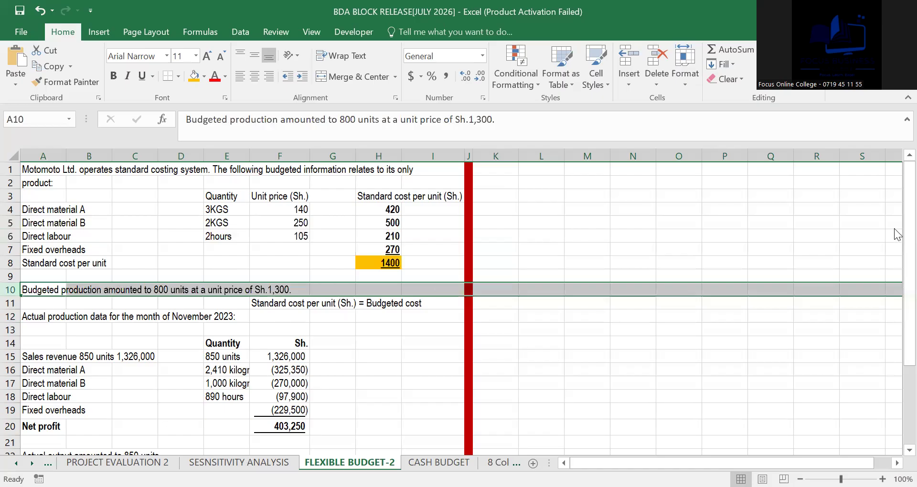
Step: Shorten the label in A15 to "Sales revenue" by removing the units and amount after it
drag(909, 229, 893, 256)
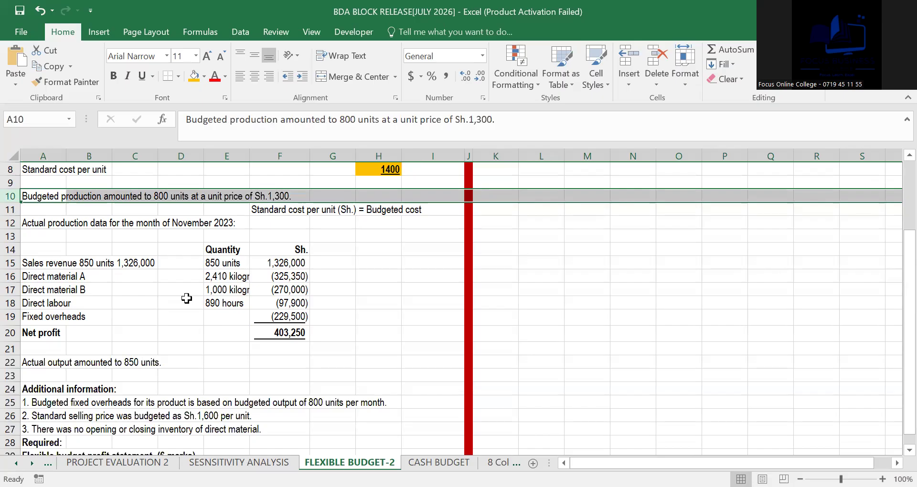
click(42, 264)
drag(340, 121, 249, 123)
key(Delete)
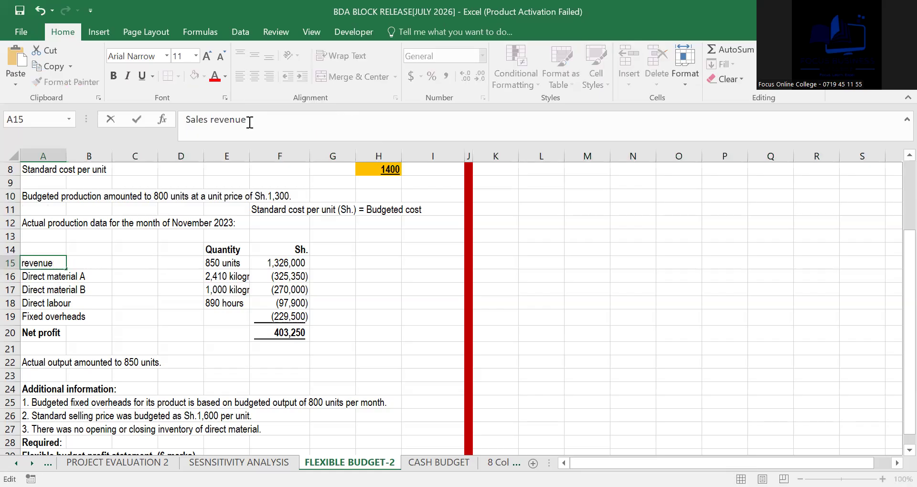
click(390, 275)
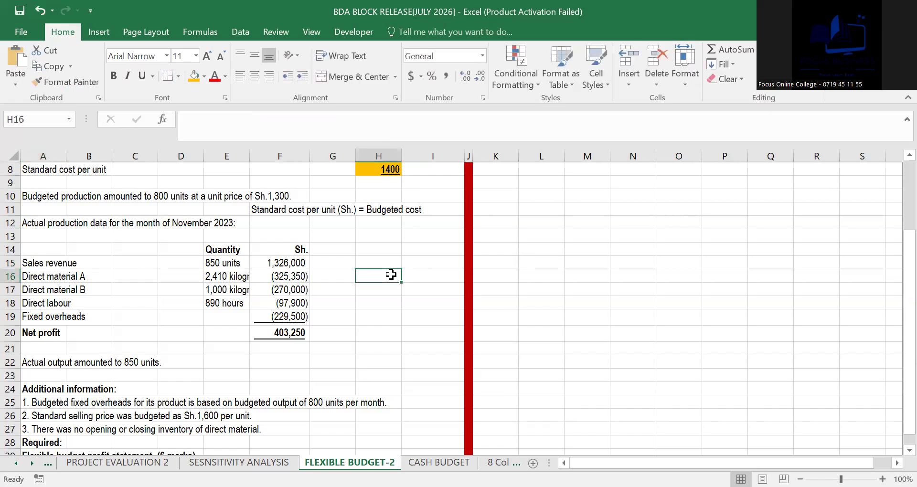
Step: Abbreviate the unit of direct material A's actual quantity in E16 so it reads "2,410 kgms"
click(294, 260)
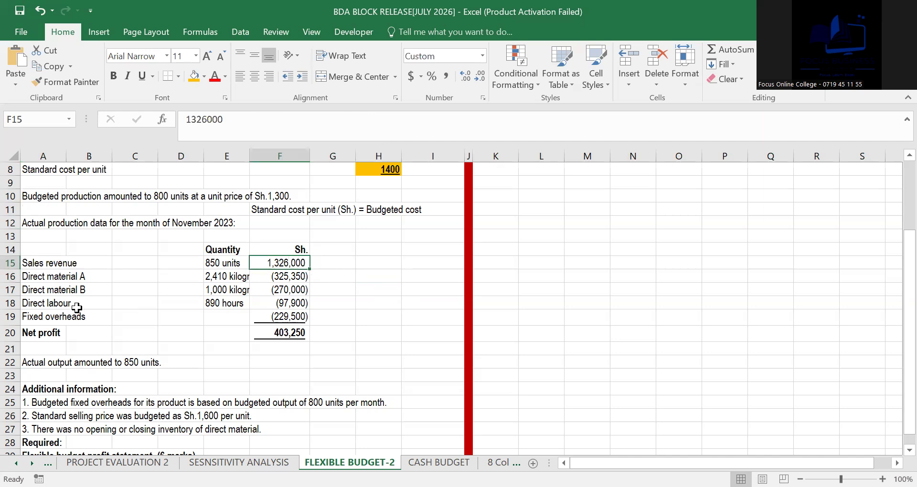
click(10, 275)
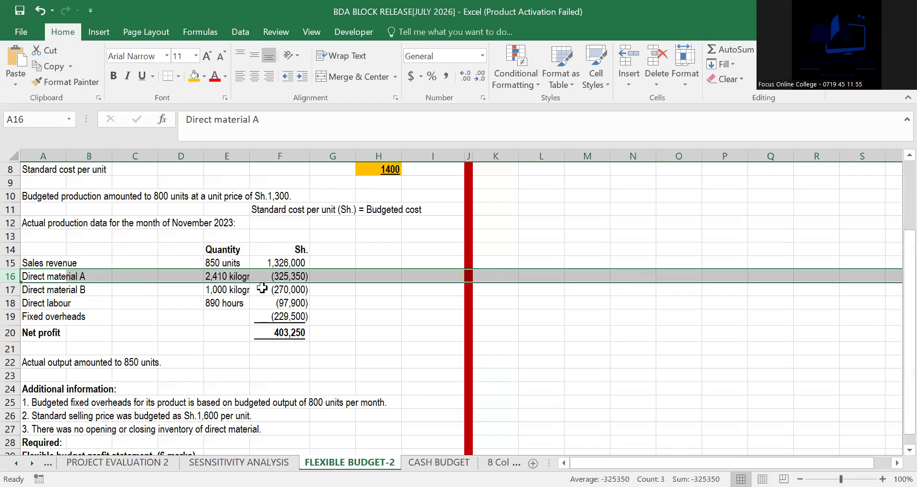
click(230, 276)
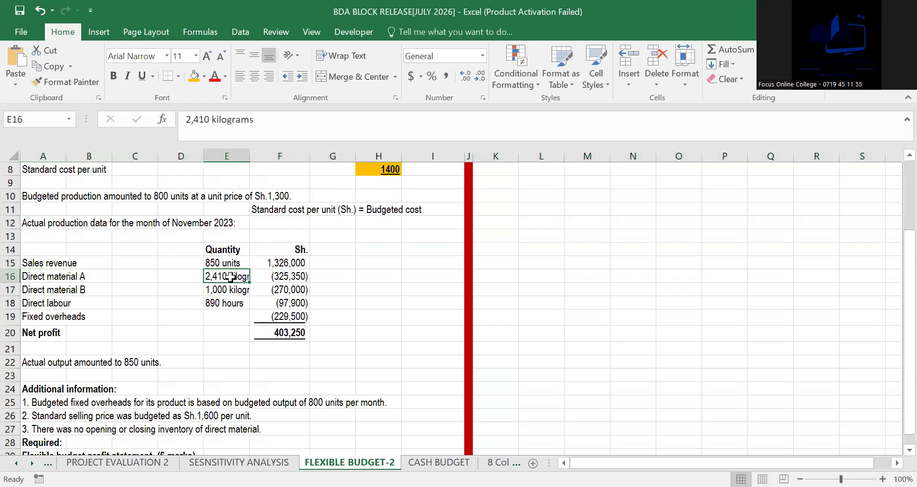
click(240, 119)
key(BackSpace)
key(BackSpace)
key(BackSpace)
key(BackSpace)
key(BackSpace)
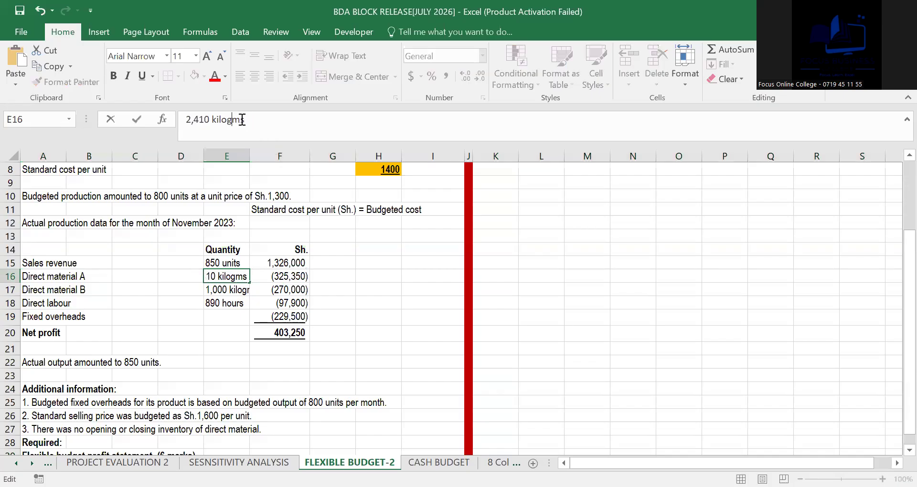
key(BackSpace)
text(G)
key(BackSpace)
text(g)
drag(395, 262, 241, 297)
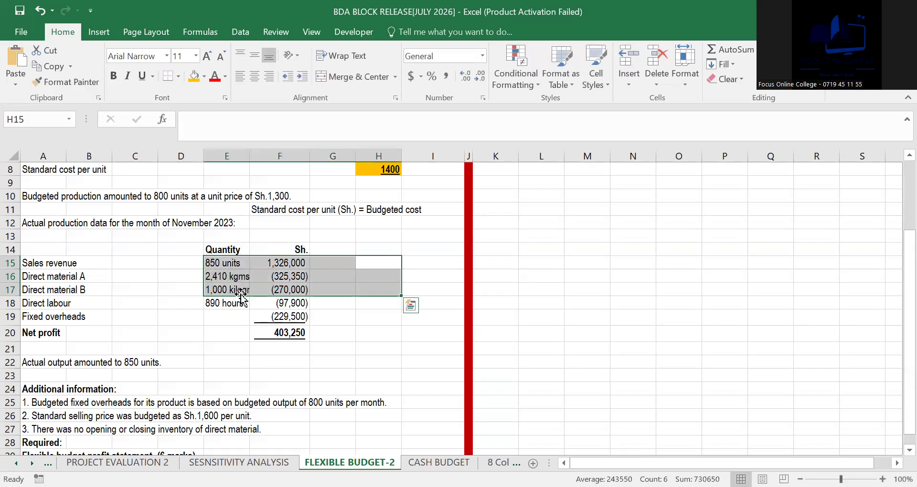
Step: Abbreviate the unit of direct material B's actual quantity in E17 so it reads "1,000 kgms"
click(231, 290)
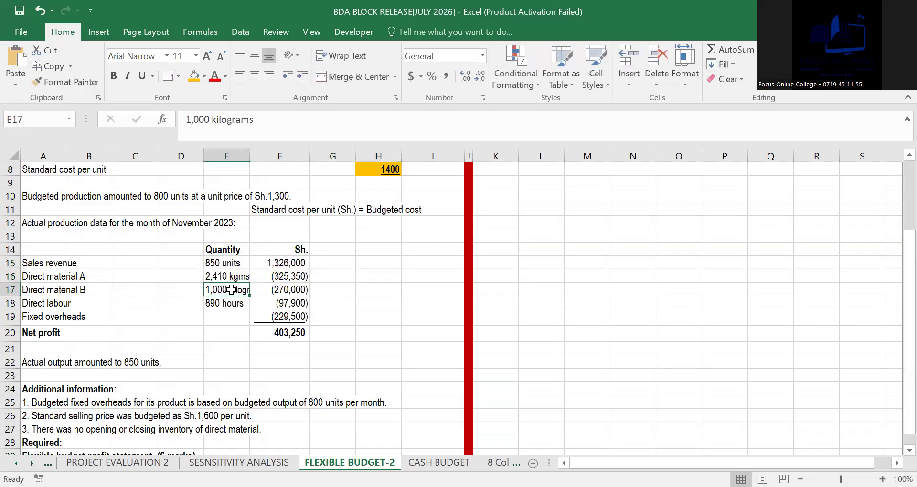
click(242, 120)
key(BackSpace)
key(BackSpace)
key(BackSpace)
key(BackSpace)
key(BackSpace)
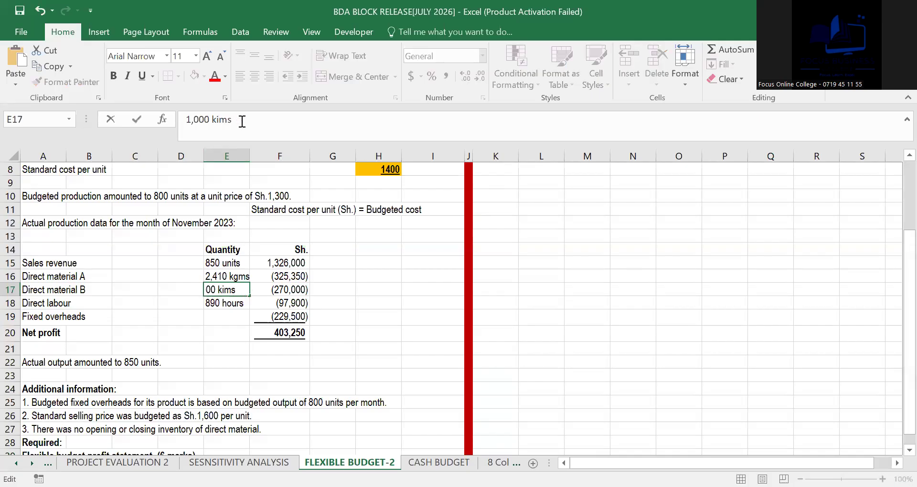
key(BackSpace)
text(g)
click(425, 292)
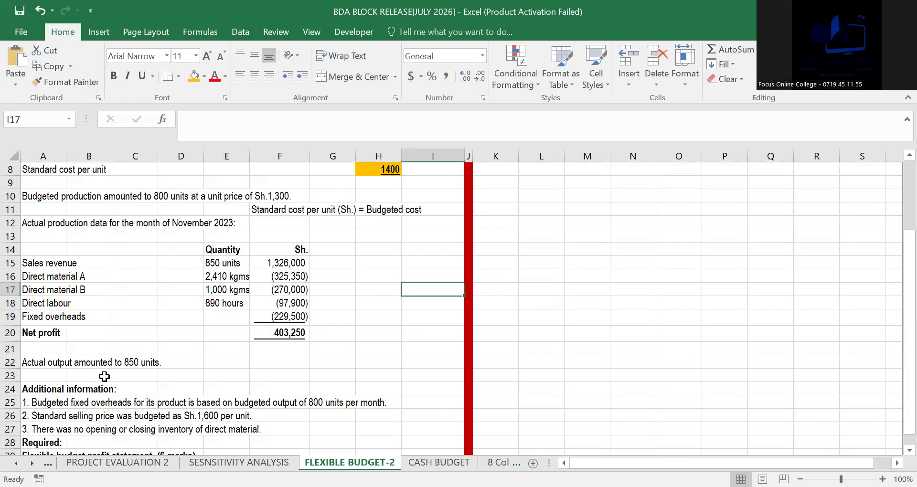
Step: Delete the blank rows directly above and below the "Actual output amounted to 850 units." line
click(11, 348)
right_click(10, 348)
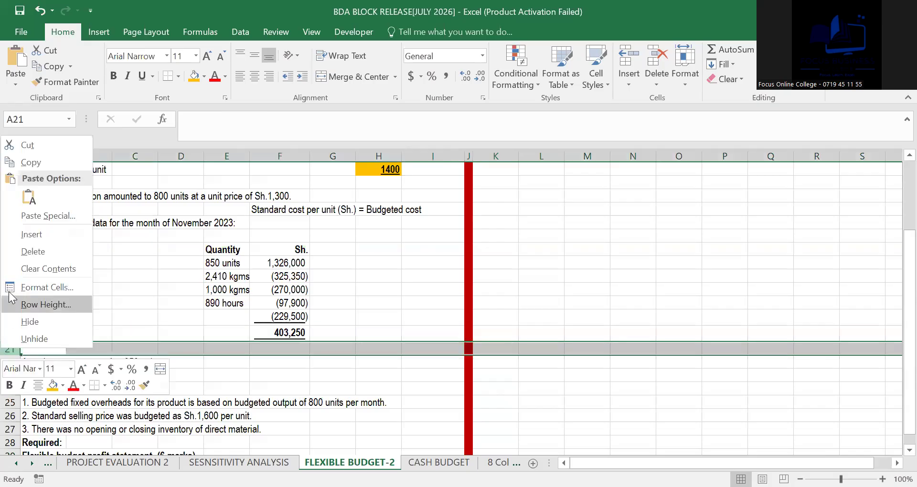
click(46, 251)
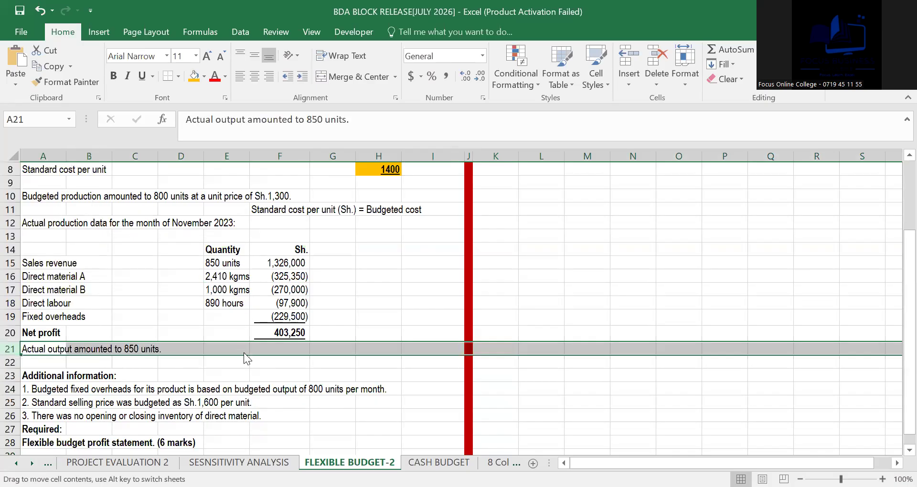
click(10, 362)
right_click(11, 362)
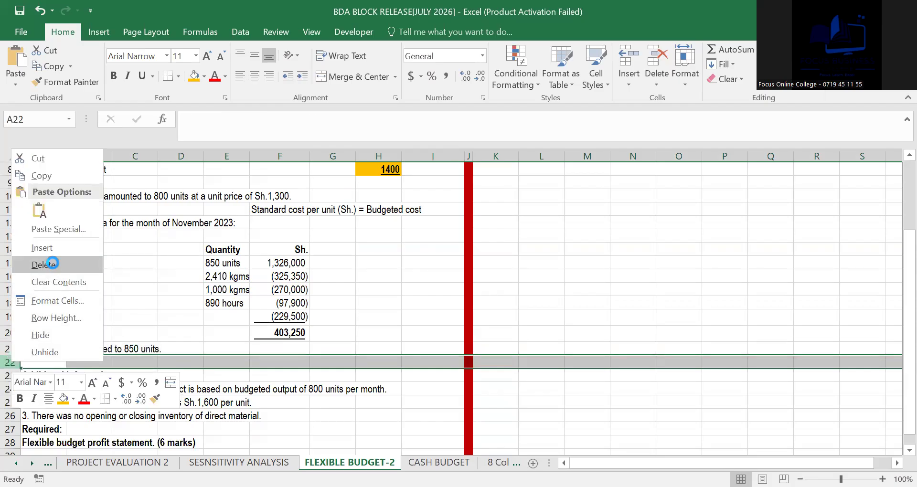
click(52, 263)
click(343, 413)
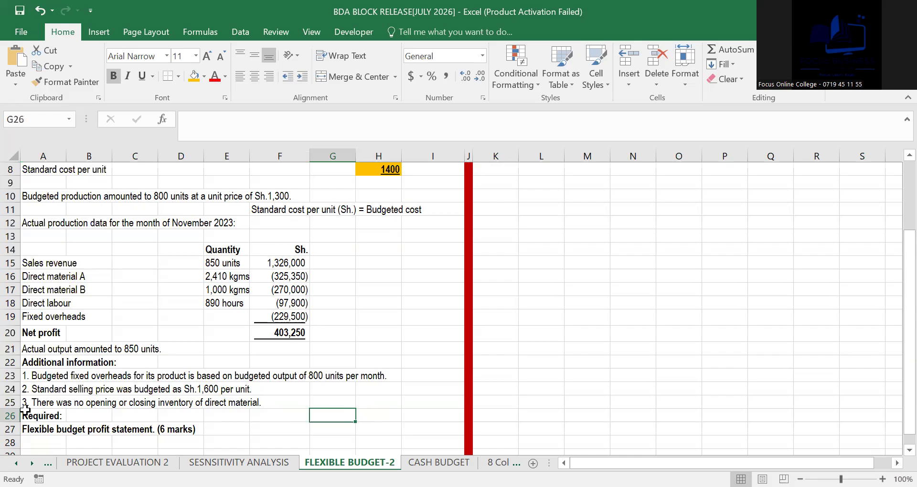
Step: Remove "(6 marks)" from the flexible budget profit statement requirement in A27
click(26, 428)
drag(375, 122, 331, 125)
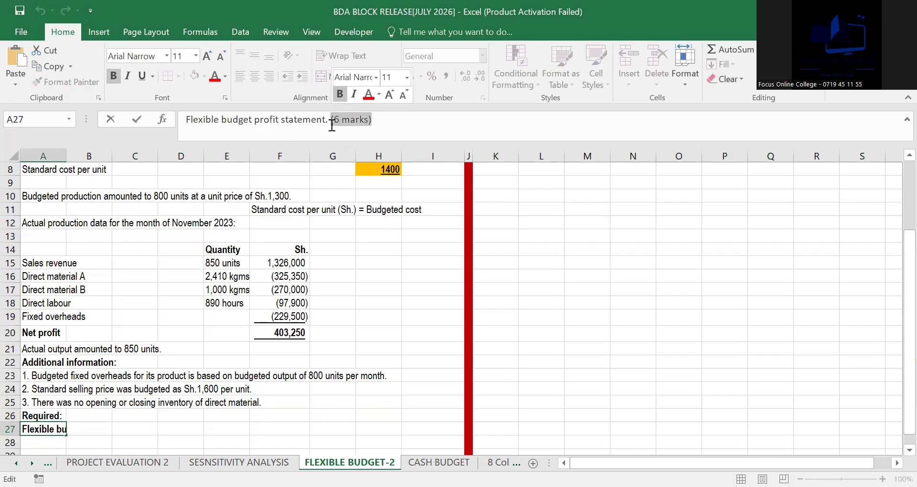
key(BackSpace)
click(395, 373)
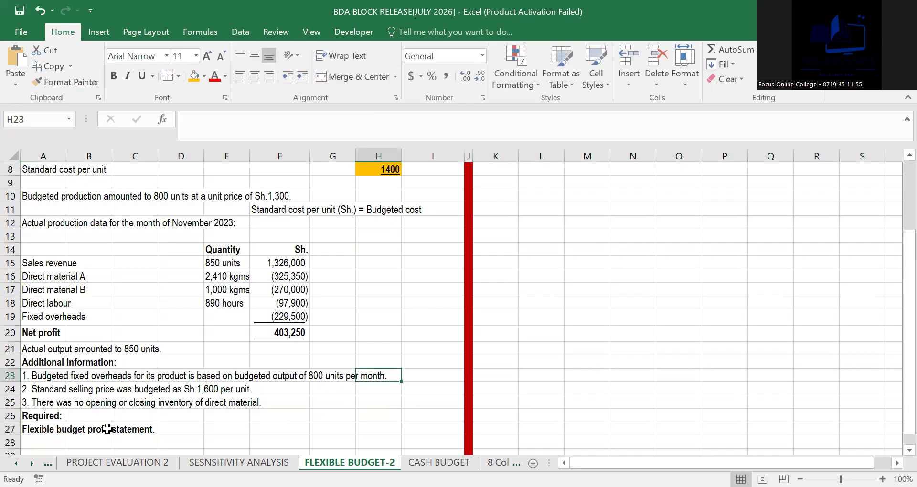
Step: Copy the "Flexible budget profit statement." line from A27:F27 to K2 as the title of the answer area
drag(78, 427, 304, 429)
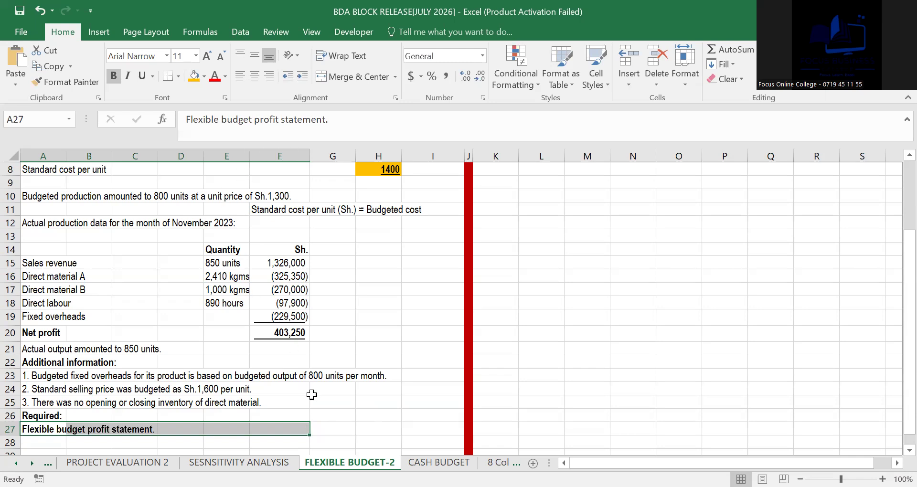
key(ctrl+c)
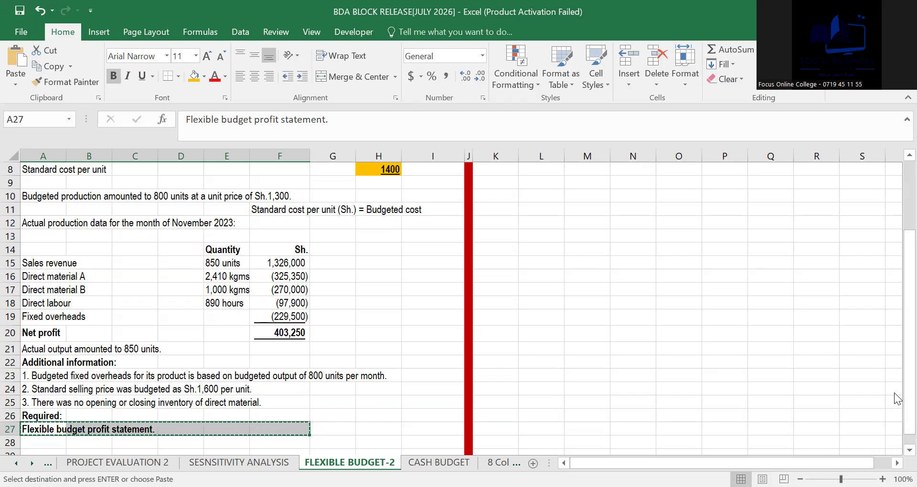
drag(908, 373, 894, 277)
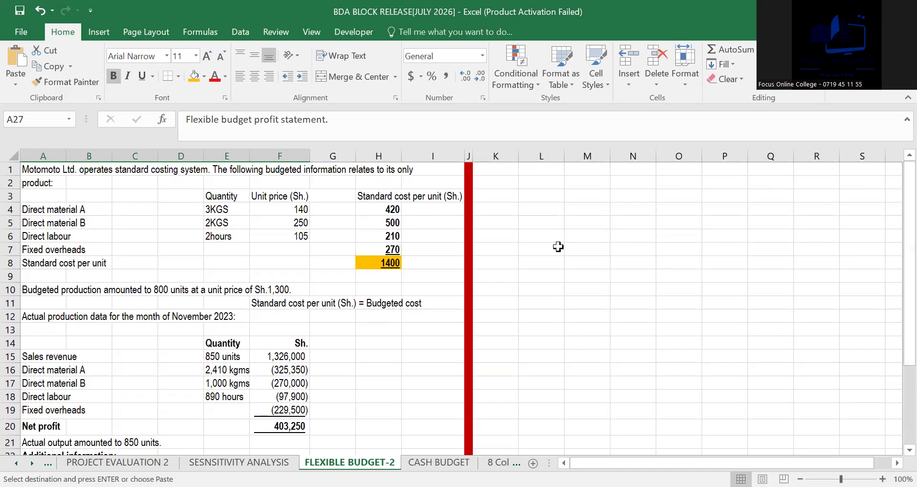
click(493, 179)
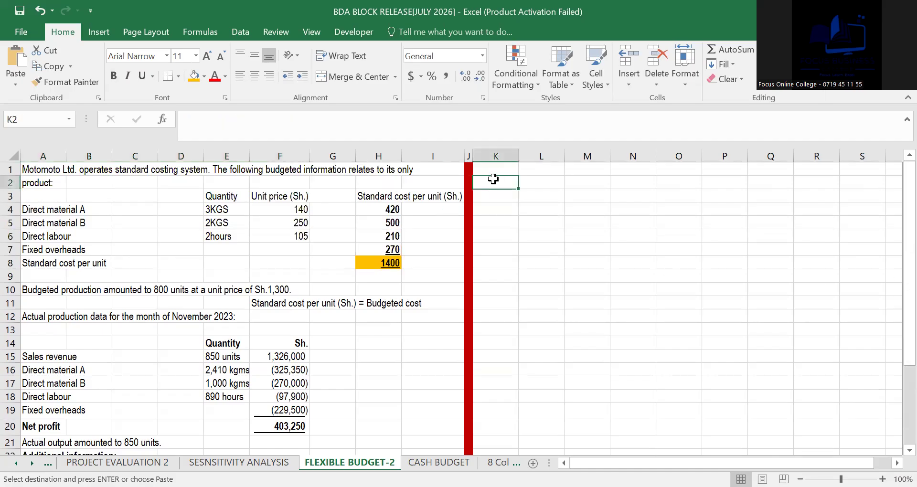
key(ctrl+v)
Step: Enter the heading SOLUTION in K1 and format K1:L1 in bold with an orange fill
click(492, 168)
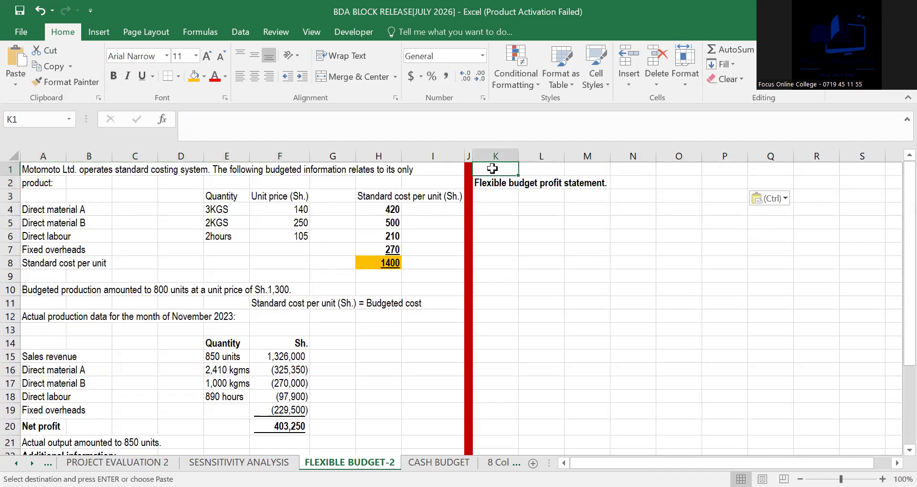
text(SOLU)
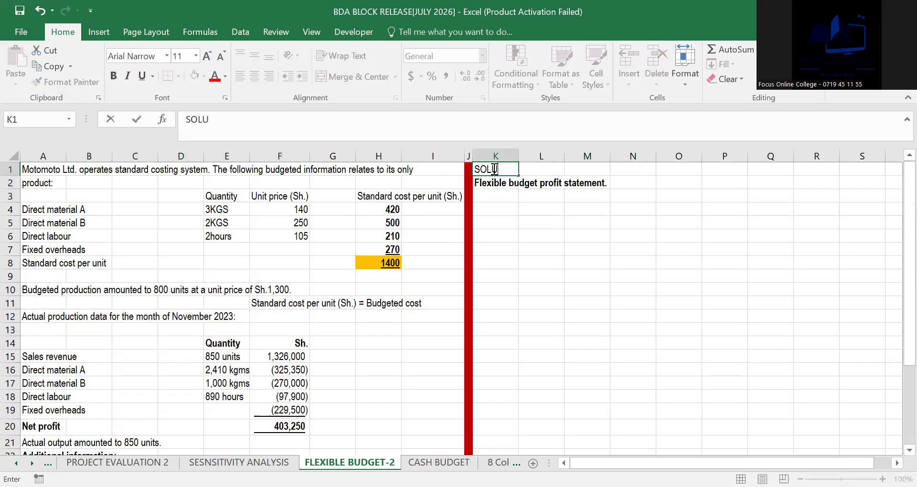
text(TION)
click(543, 249)
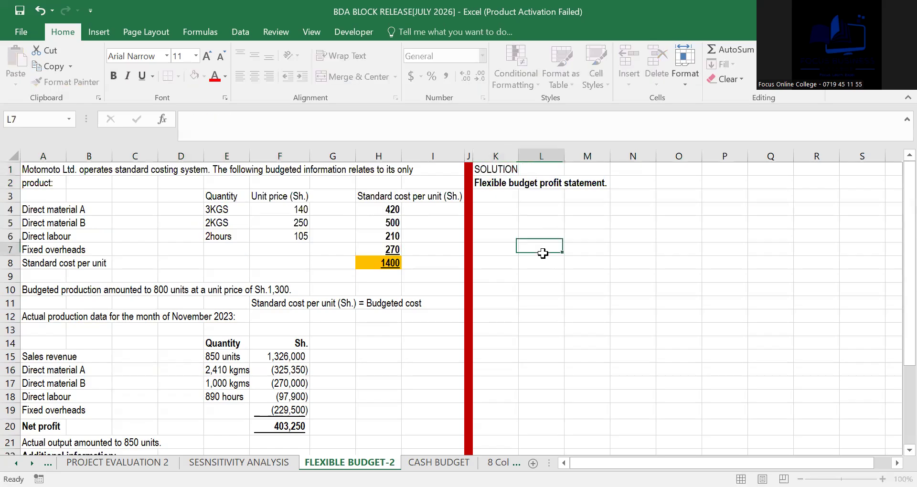
click(492, 168)
drag(491, 162, 528, 162)
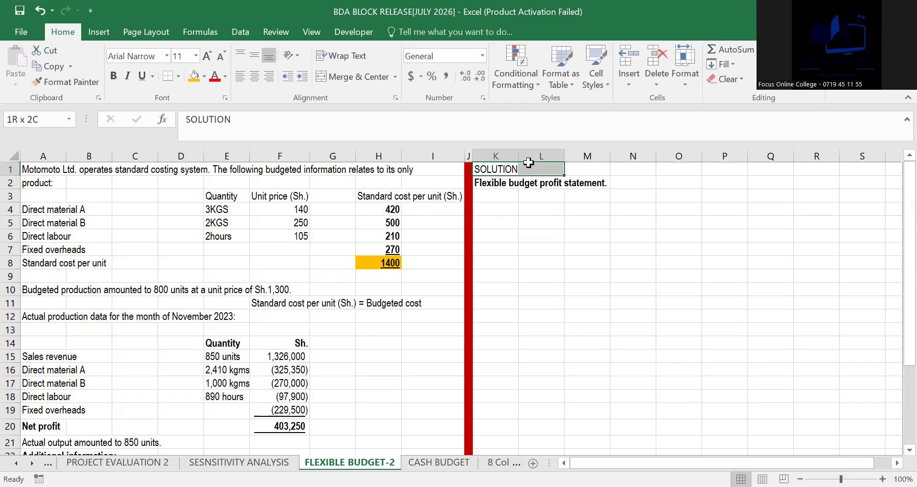
click(194, 78)
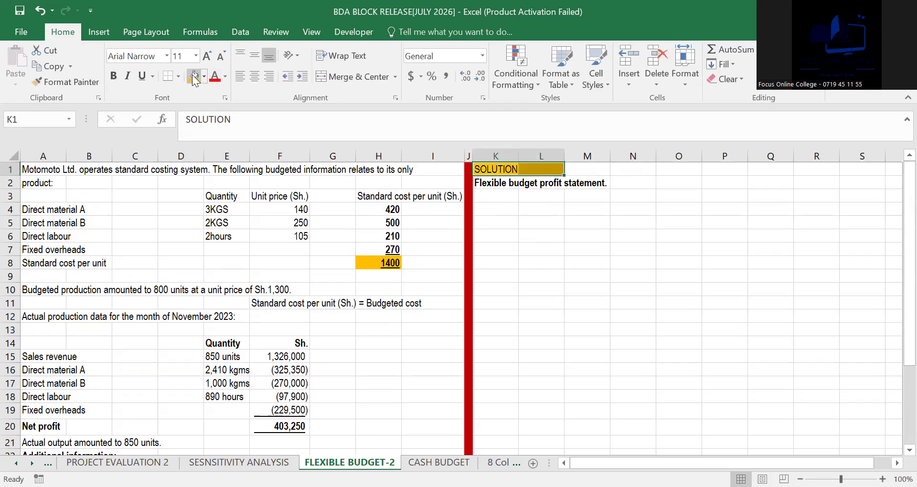
key(ctrl+b)
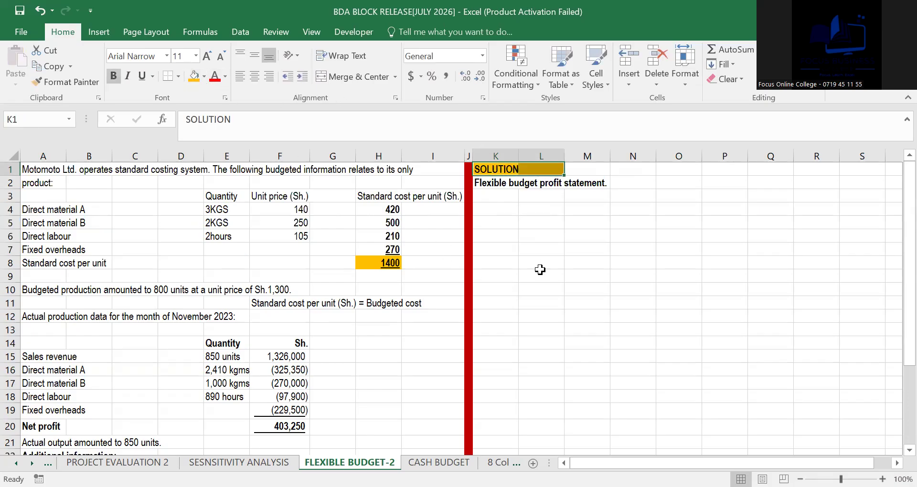
click(509, 278)
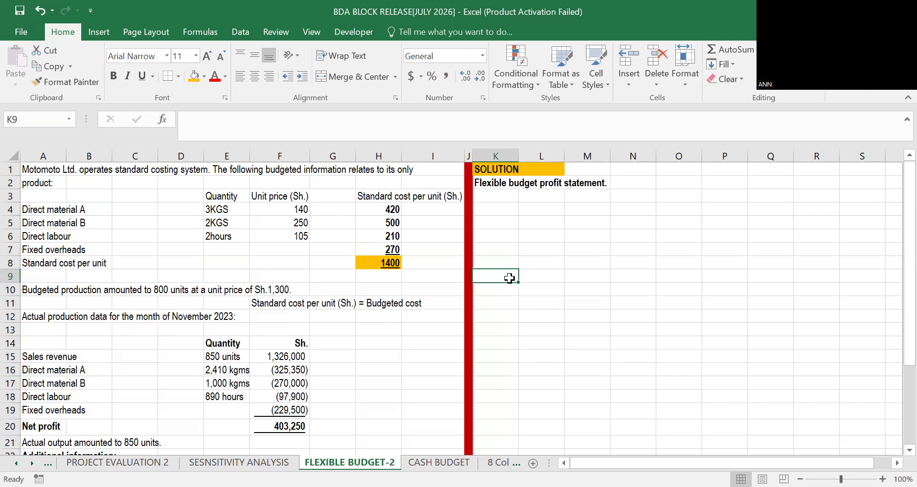
Step: Enter the note "[Budgeted cost at actaual activity level]" in L3 beneath the profit statement title
click(545, 200)
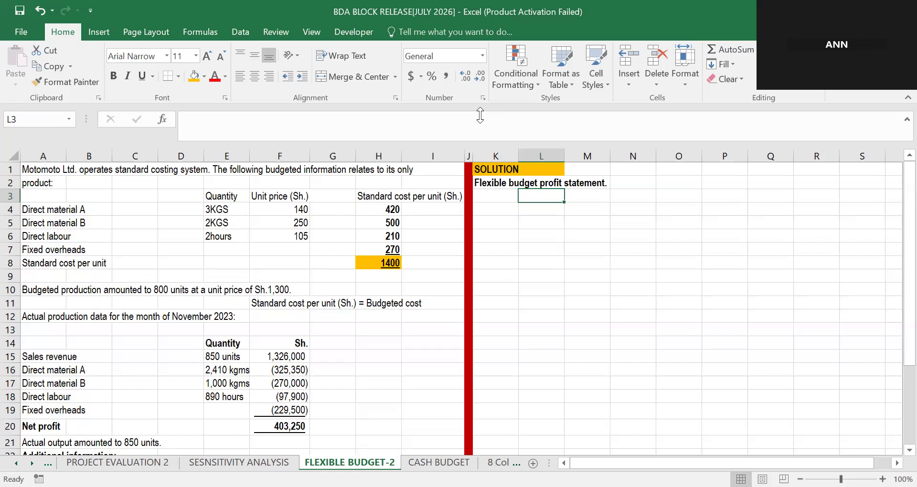
click(660, 289)
text(At)
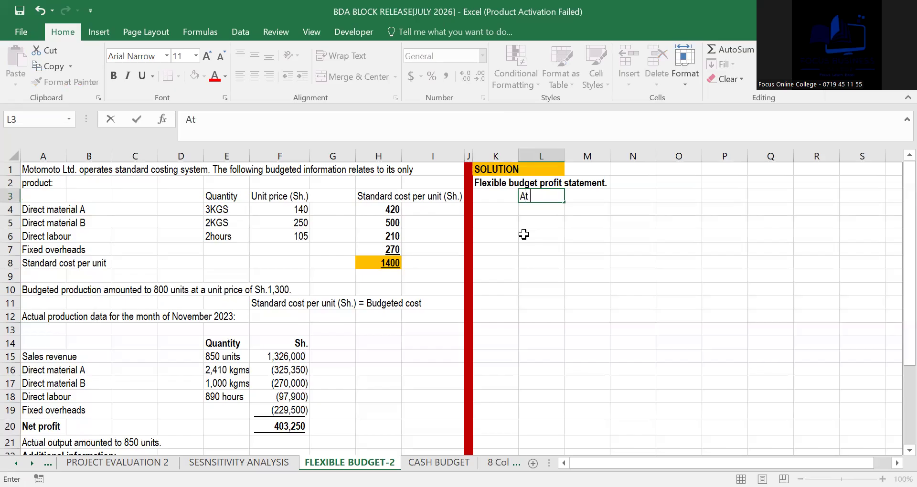
key(BackSpace)
key(BackSpace)
text([)
text(Bugb)
key(BackSpace)
key(BackSpace)
text(dge)
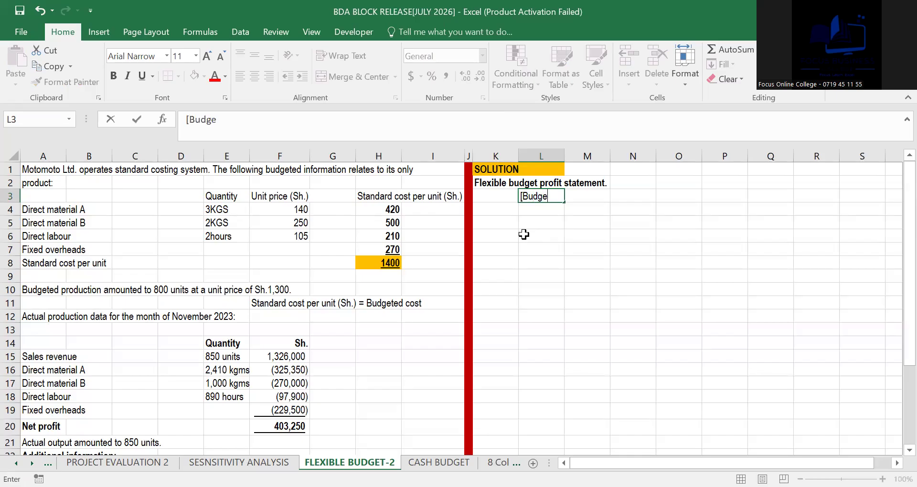
text(ted cost at actaual acti)
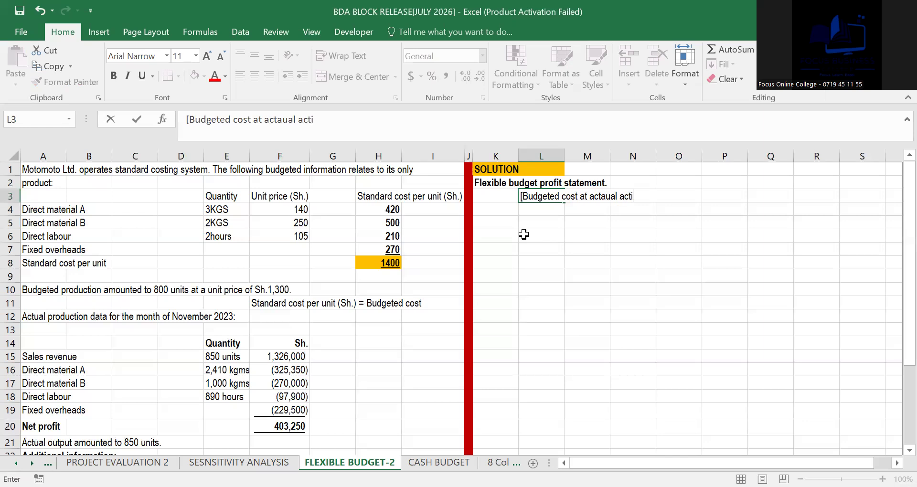
text(vity level])
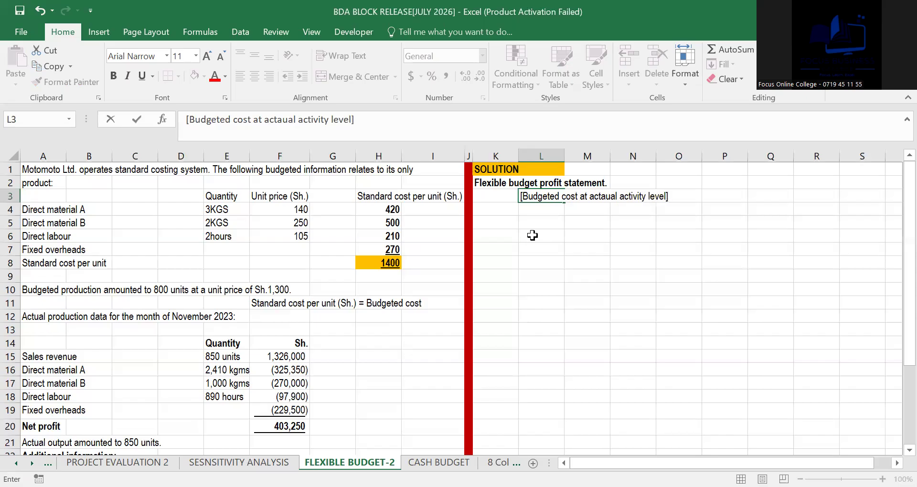
click(615, 325)
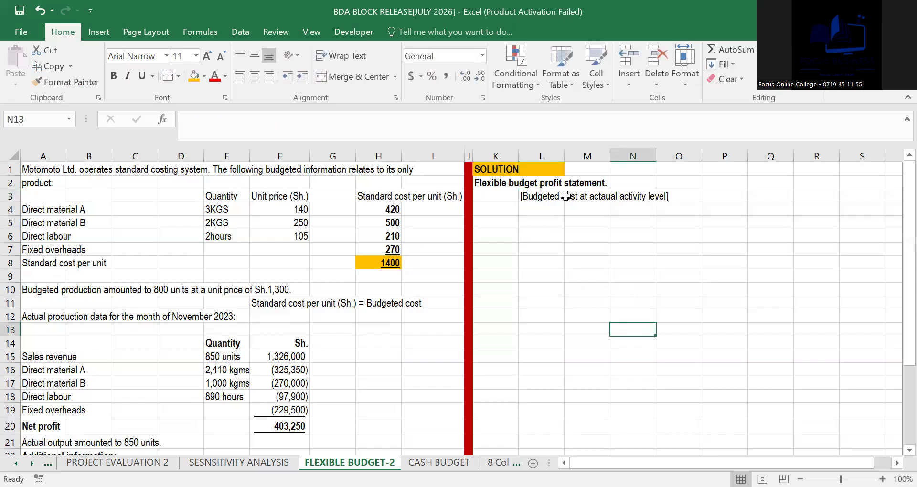
Step: Correct the misspelled word in the L3 note so it reads "actual"
click(540, 195)
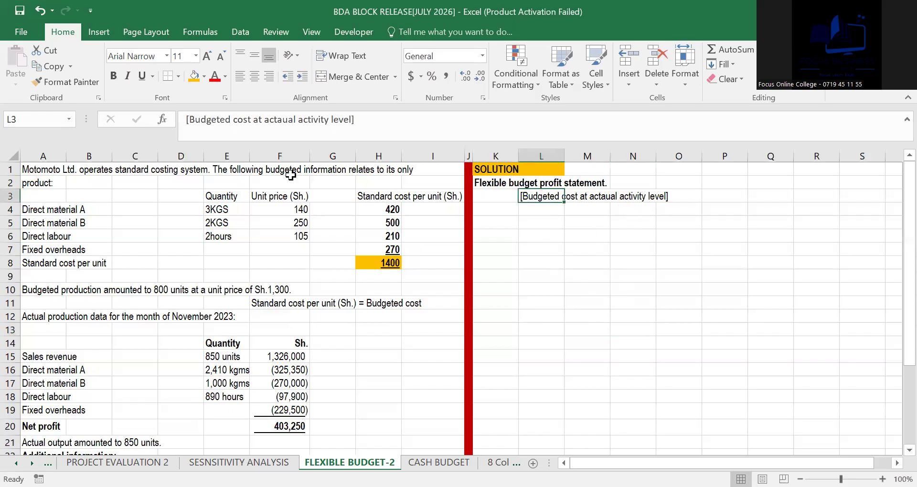
drag(47, 193, 421, 276)
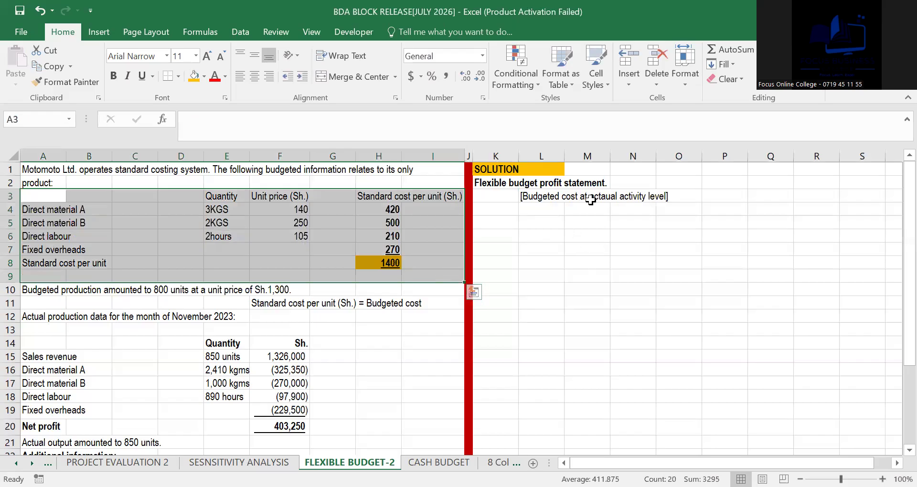
click(541, 196)
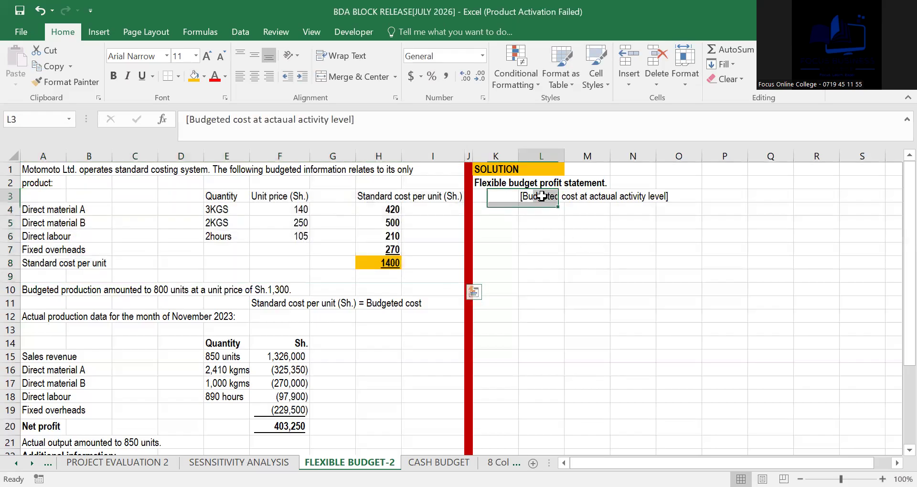
click(288, 120)
key(BackSpace)
key(BackSpace)
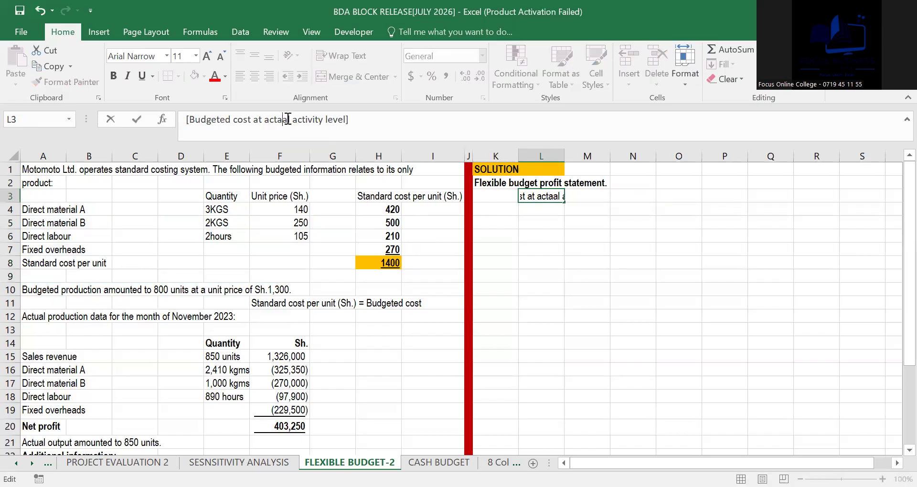
text(u)
click(496, 260)
Step: Put a thick outside border around the statement title and its note in K2:R3
drag(485, 197, 825, 198)
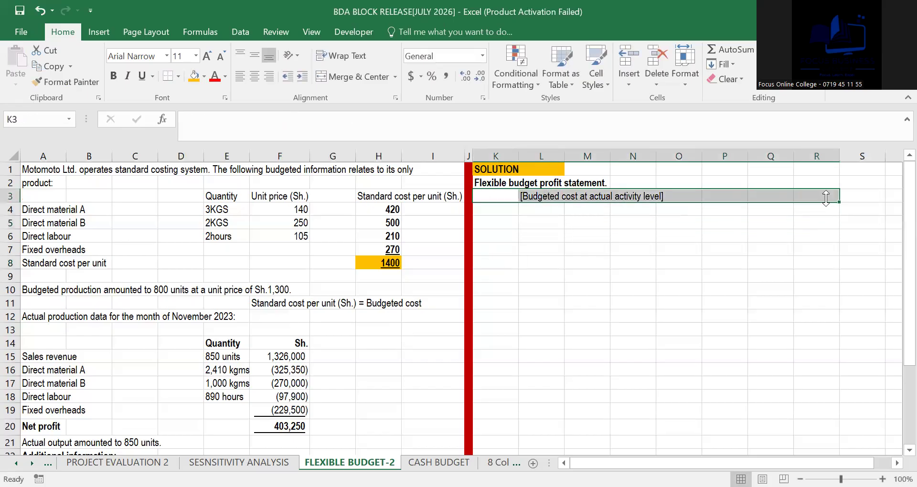
click(486, 182)
drag(486, 181, 833, 197)
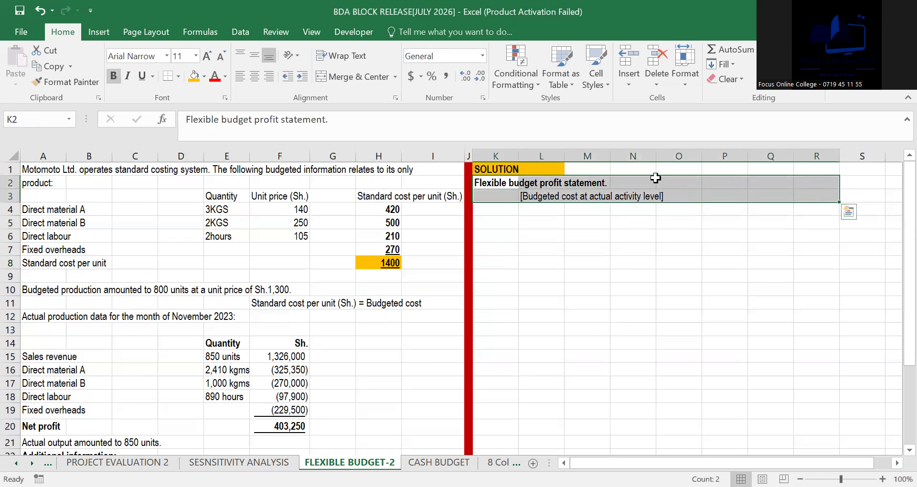
click(179, 78)
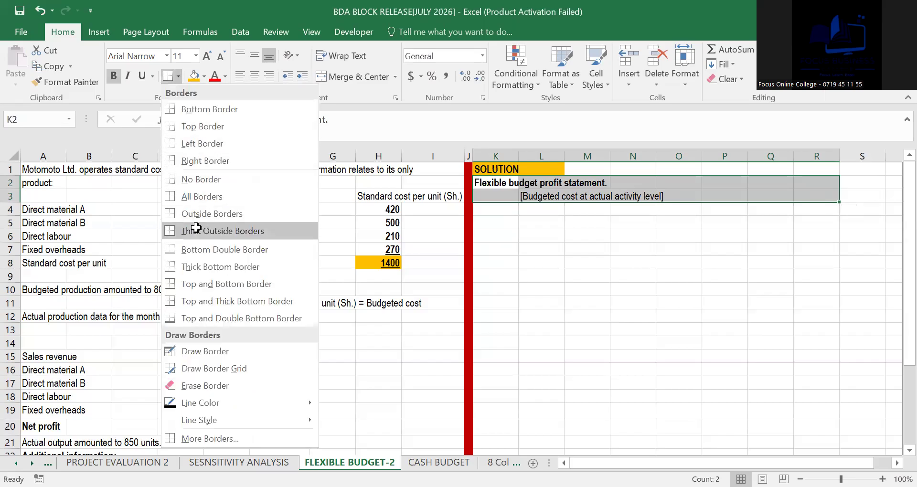
click(603, 325)
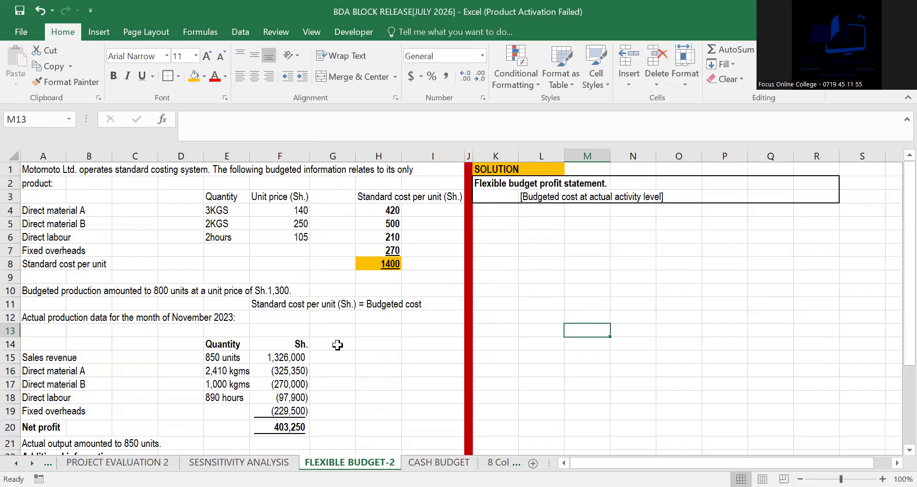
Step: Copy the "Sh." heading from F14 to Q4:R4 as headings for the statement's amount columns
click(795, 210)
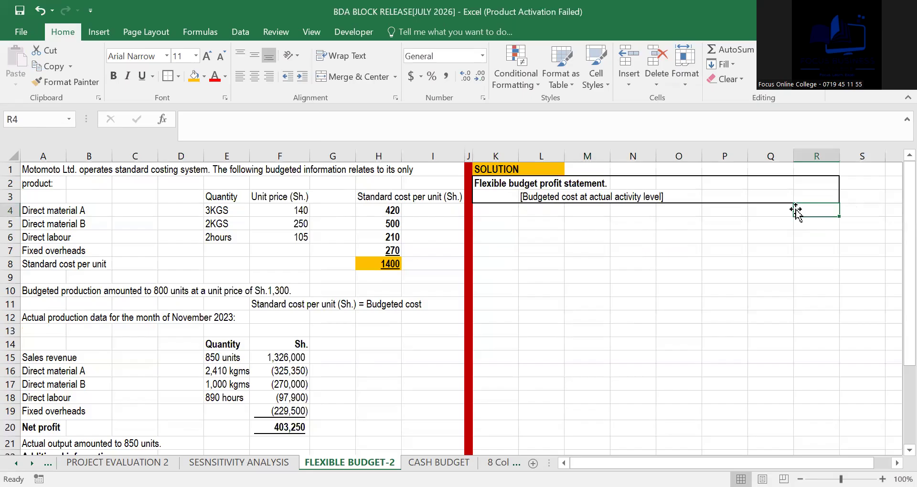
click(293, 344)
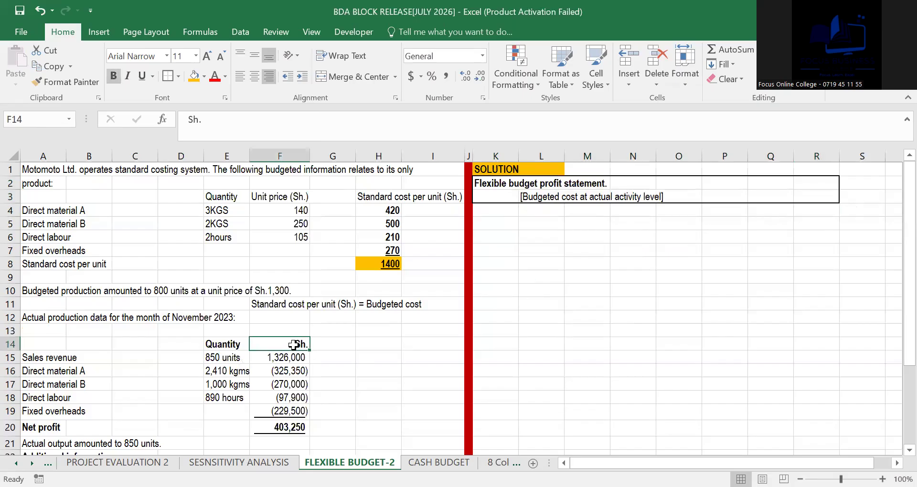
key(ctrl+c)
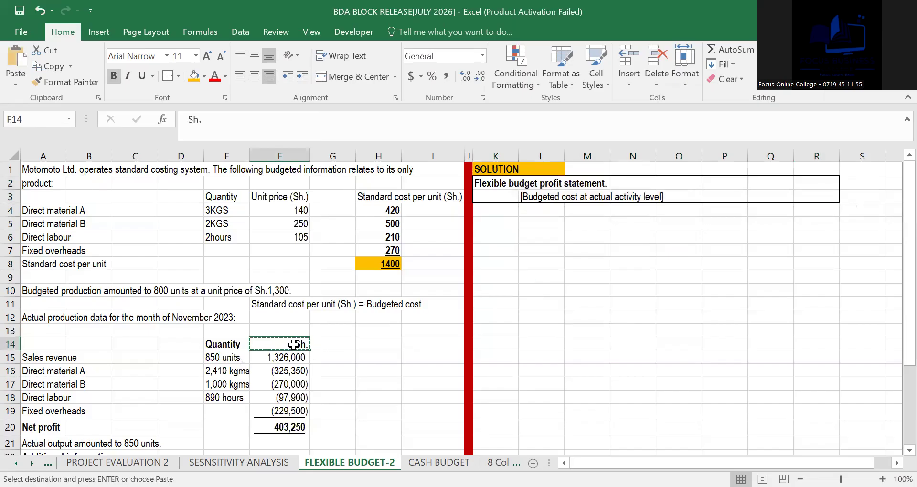
click(761, 209)
drag(762, 209, 819, 211)
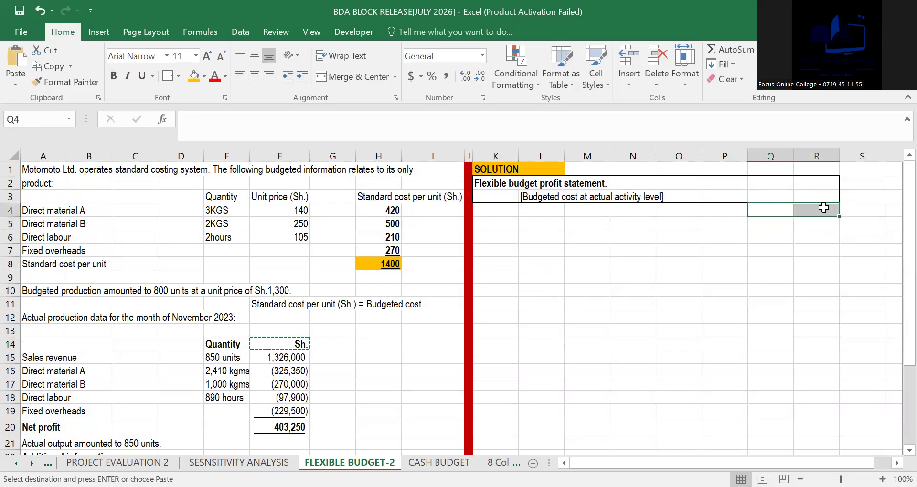
key(ctrl+v)
Step: Enter the row label Sales in K5 of the profit statement
click(487, 220)
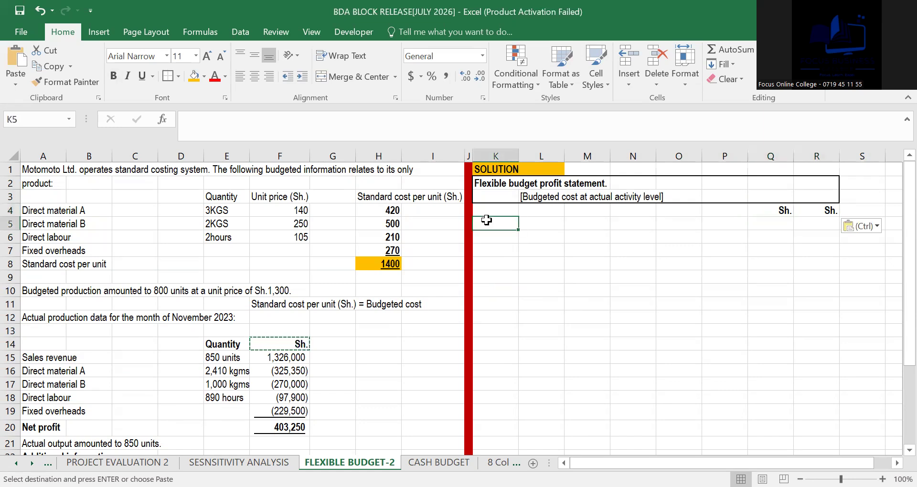
text(Sa)
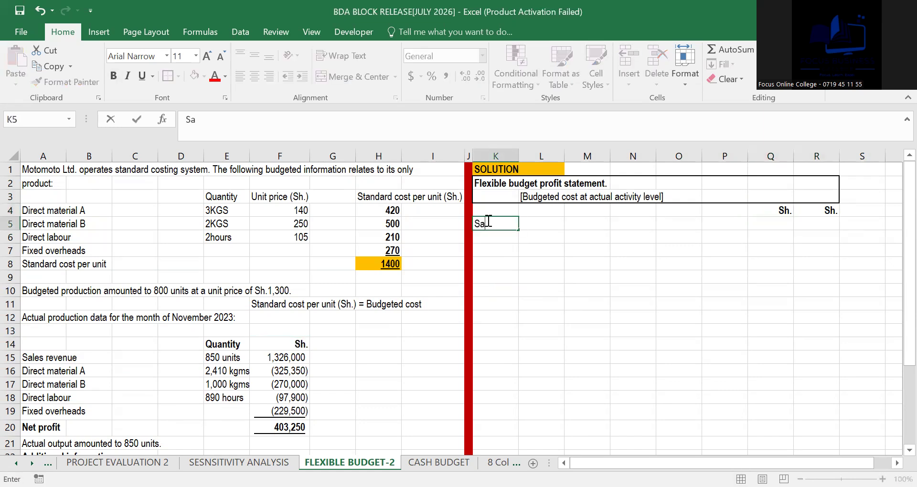
text(les)
drag(908, 210, 894, 197)
click(632, 223)
Step: Enter the note "Budgeted sp|unit" in G24 beside the standard selling price line under Additional information
drag(894, 227, 897, 329)
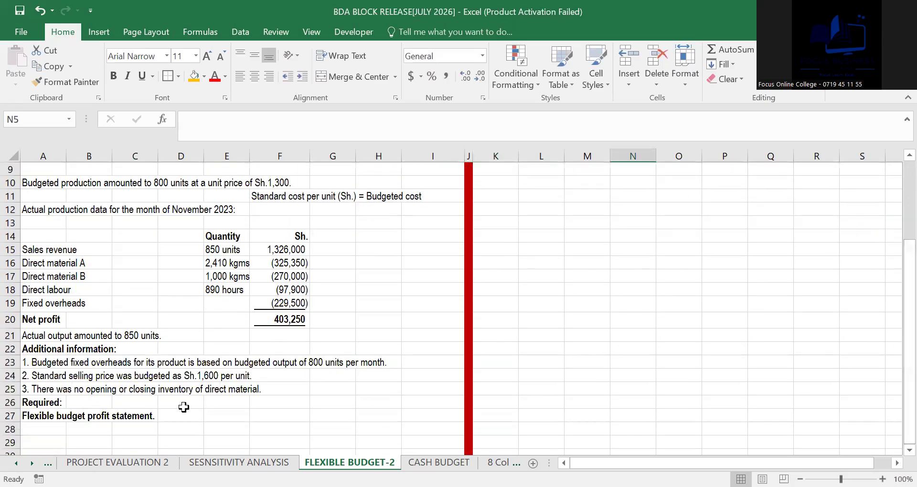
drag(27, 377, 304, 380)
click(361, 389)
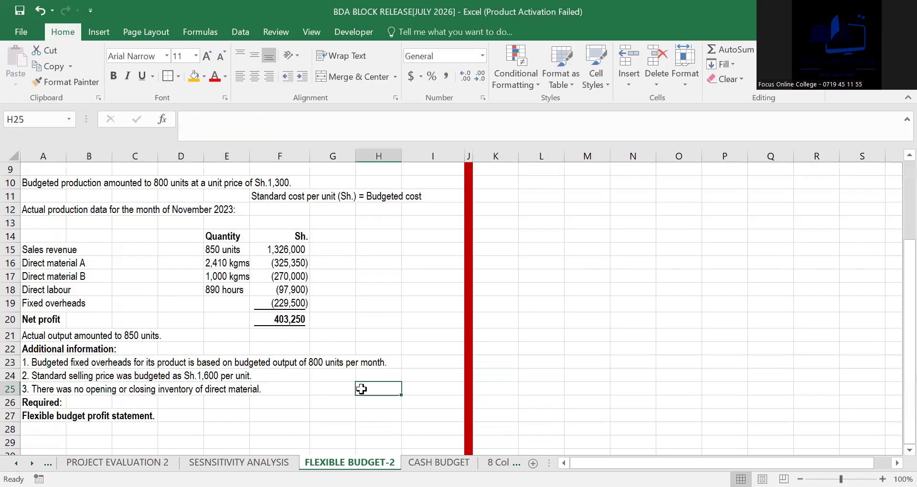
drag(254, 193, 349, 194)
drag(264, 196, 437, 195)
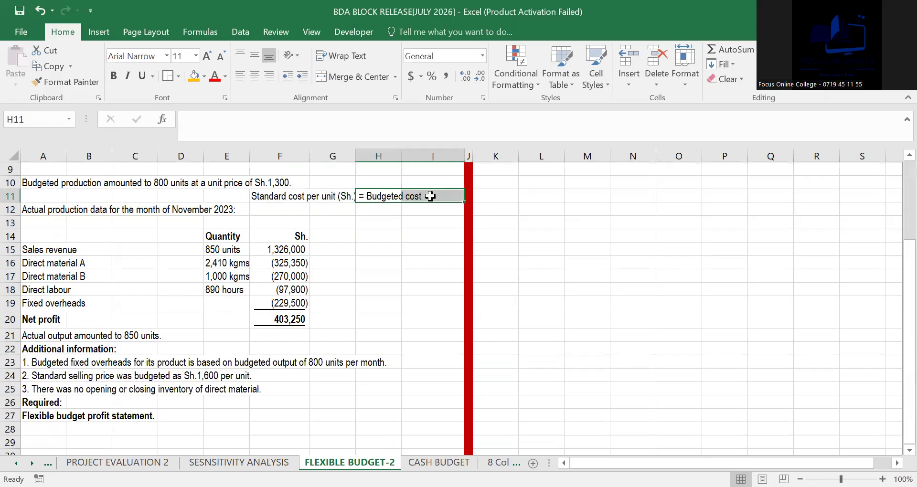
drag(371, 196, 434, 195)
click(332, 376)
text(Bugh)
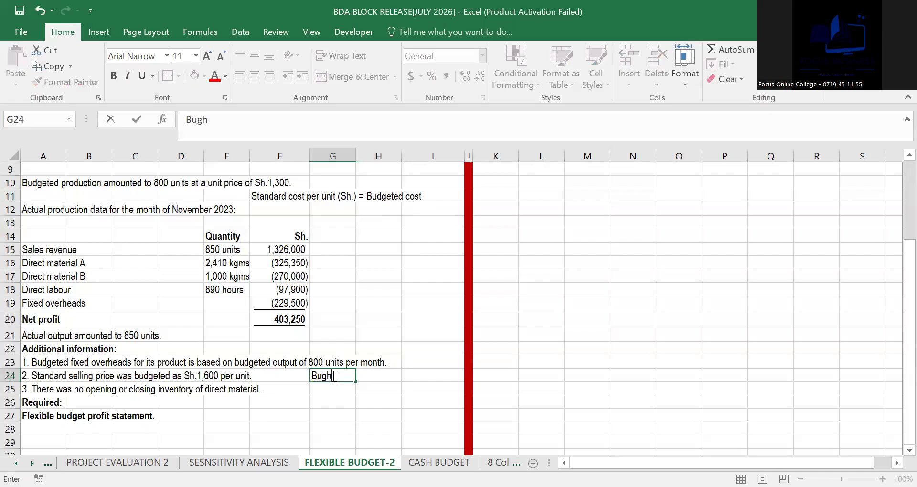
key(BackSpace)
key(BackSpace)
text(dgeted sp)
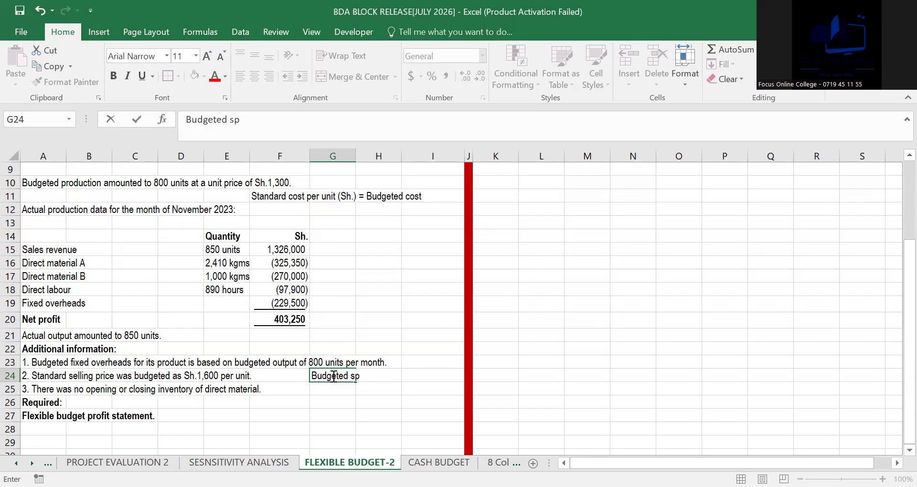
text( unit)
click(410, 390)
Step: Format the selling price note in G24:H24 in bold with an orange fill
drag(314, 377, 382, 374)
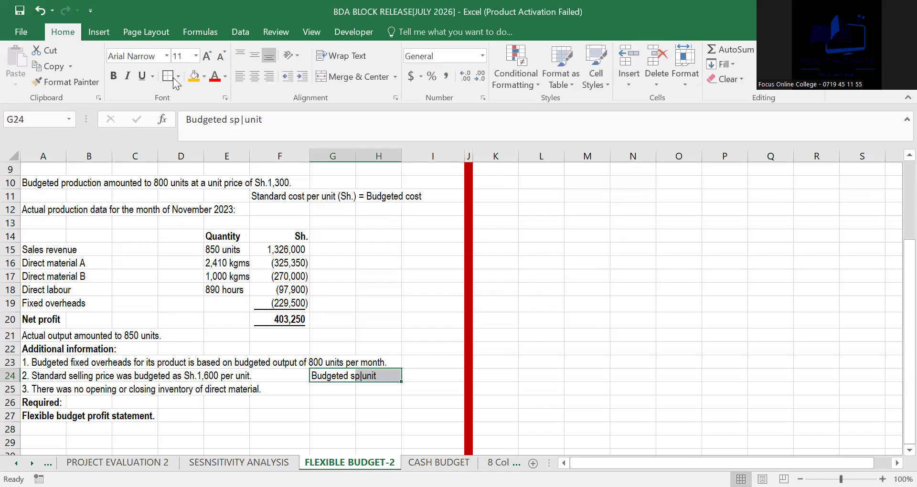
click(194, 76)
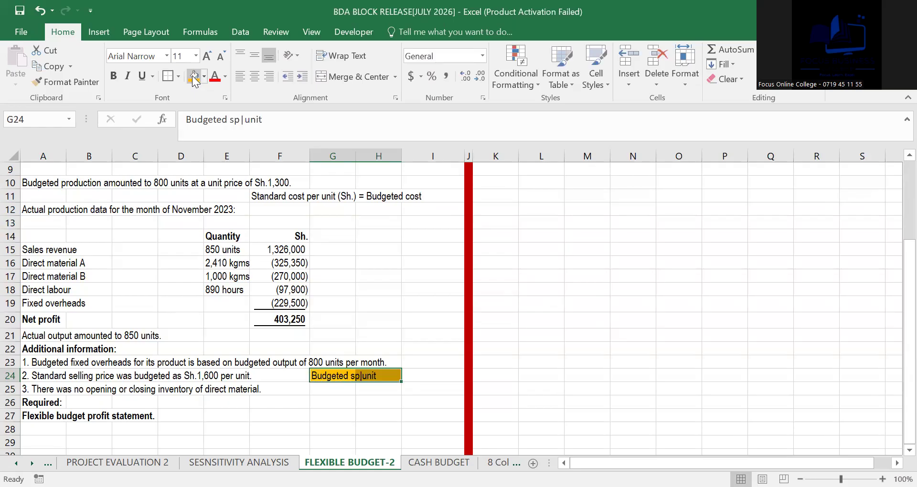
click(113, 79)
Step: Enter the budgeted selling price per unit, 1600, in N5 of the Sales row
drag(905, 365, 898, 288)
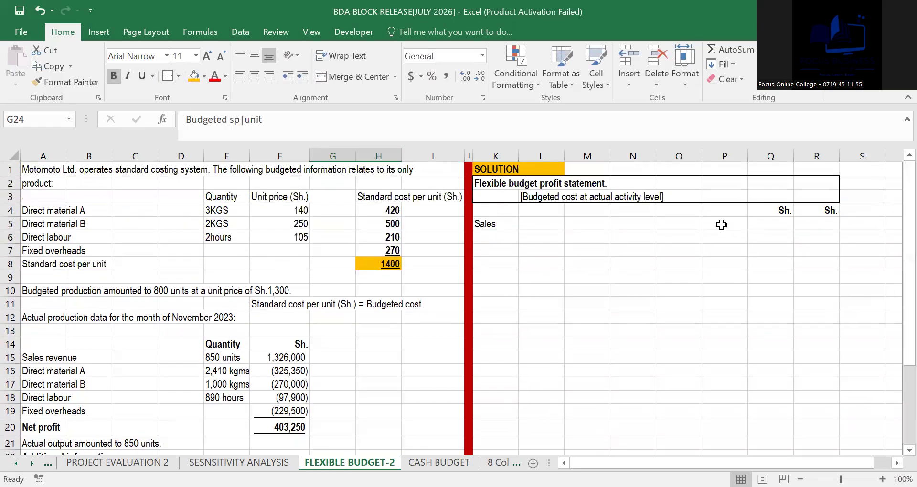
click(641, 225)
text(1600)
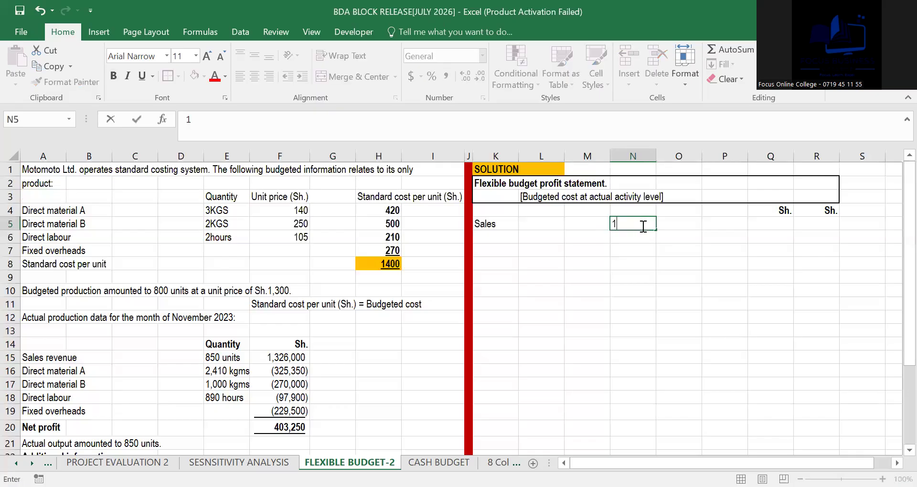
click(672, 223)
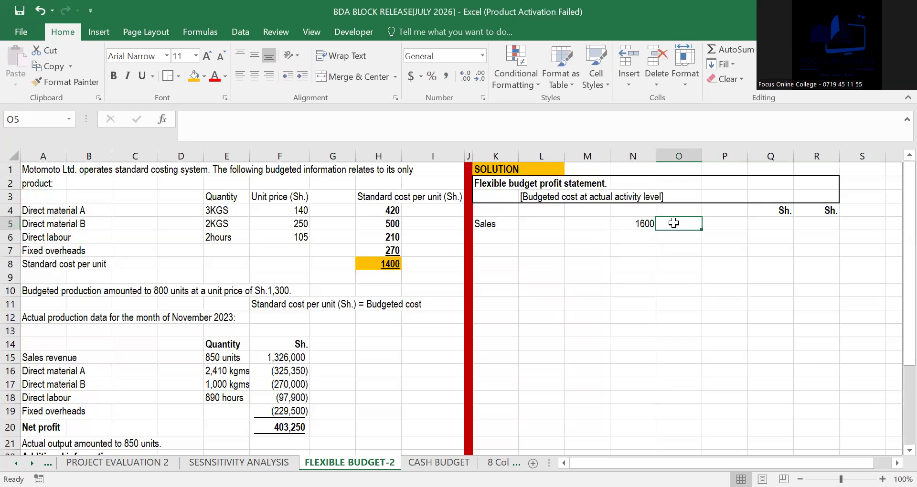
Step: Enter 850 in P5 of the Sales row and the heading "Actual units" above it in P4
drag(894, 239, 896, 266)
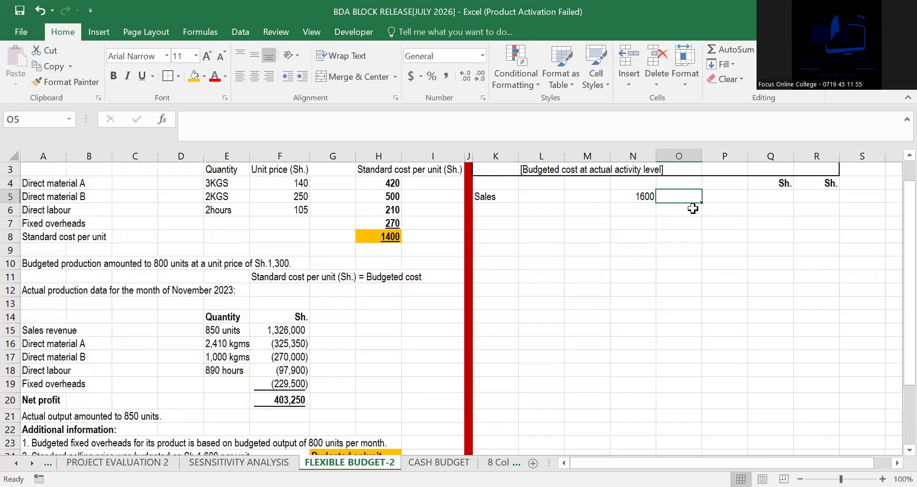
click(718, 197)
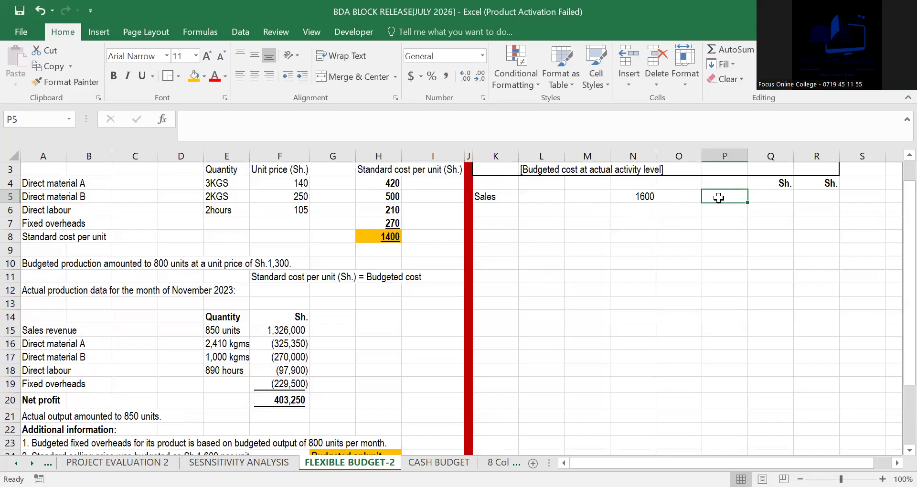
text(850)
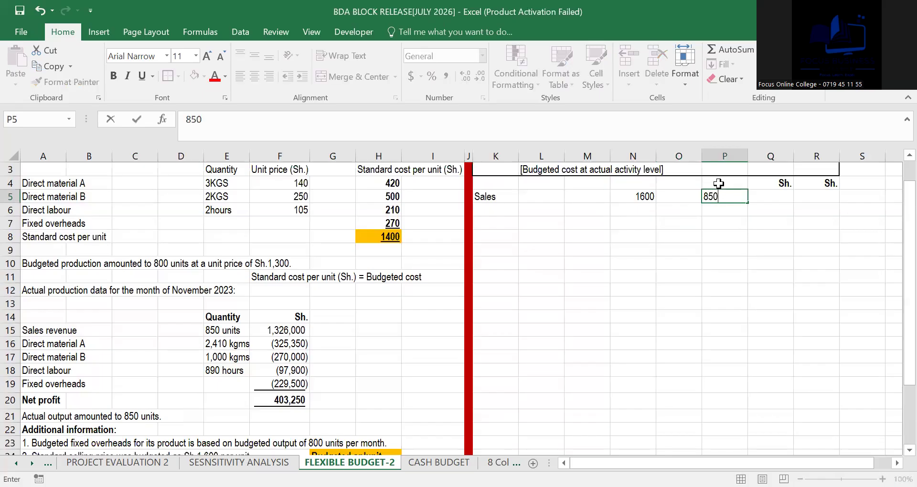
click(719, 182)
text(A)
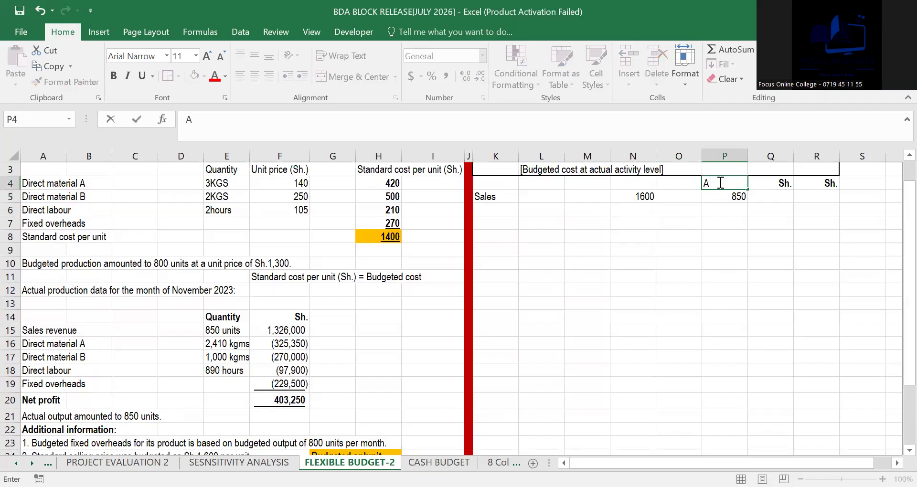
text(ctual units)
click(645, 182)
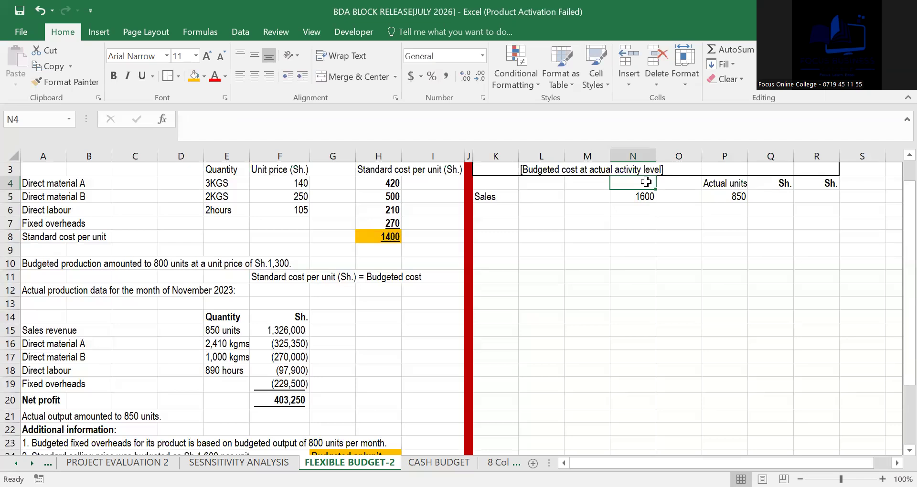
Step: Enter the heading "B | sp" in N4 above the budgeted selling price of the Sales row
text(B)
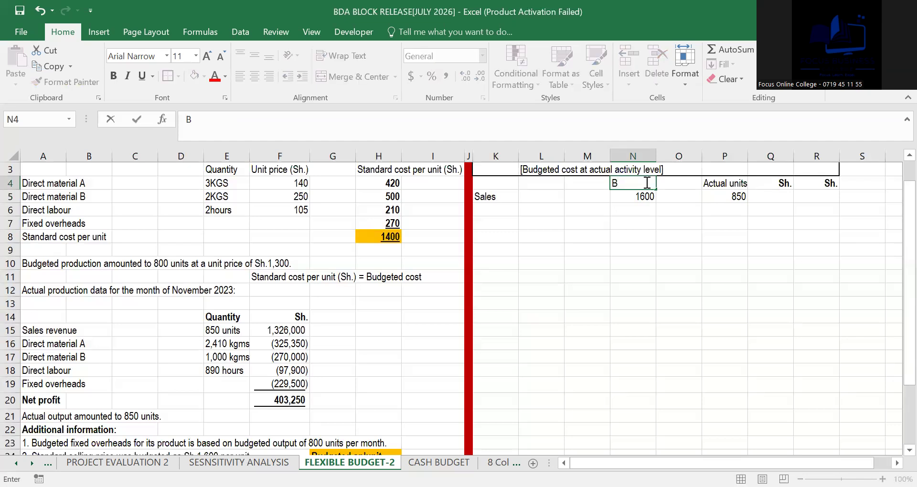
text( | sp)
click(644, 237)
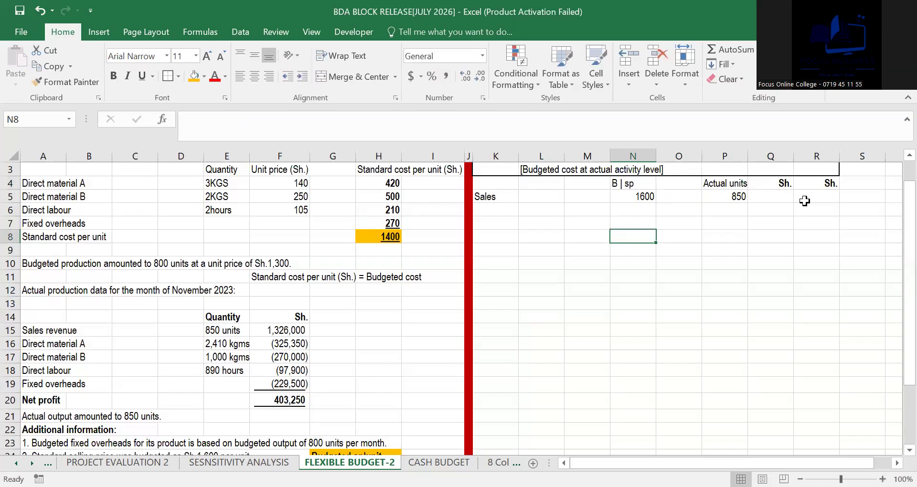
Step: Calculate the flexed sales value in R5 with the formula =N5*P5
click(823, 198)
text(=)
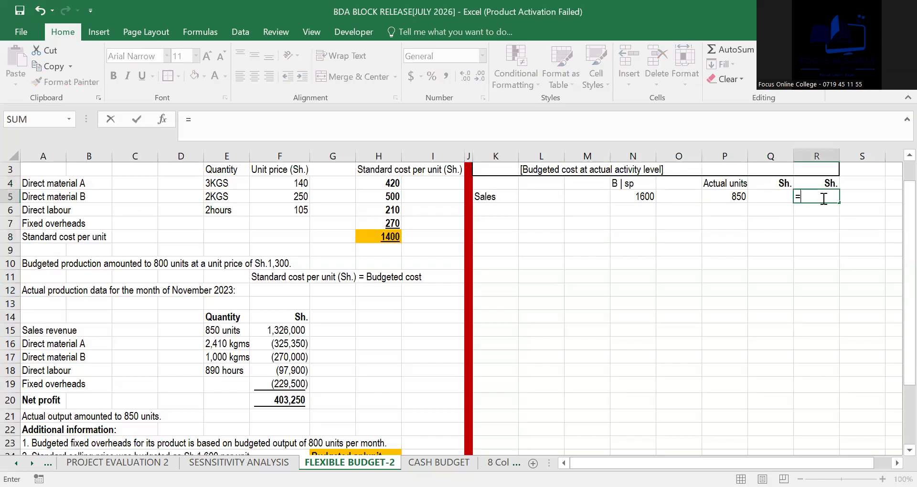
click(642, 195)
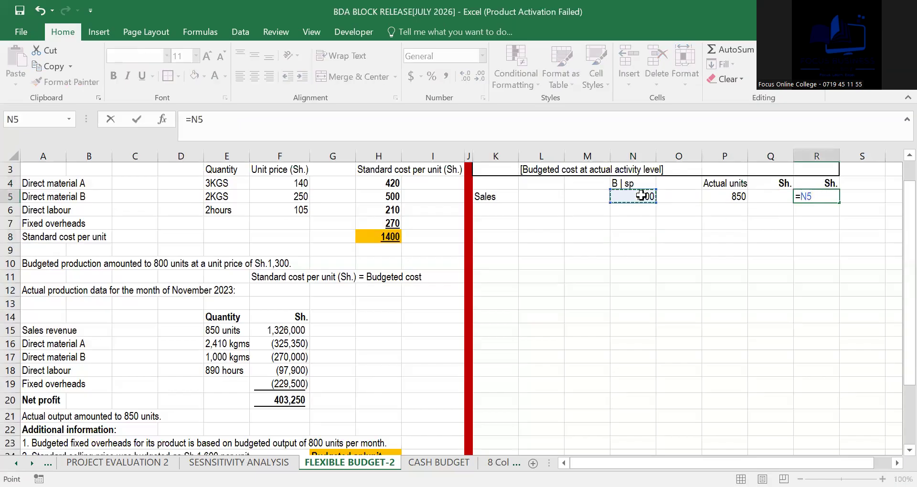
text(*)
click(724, 196)
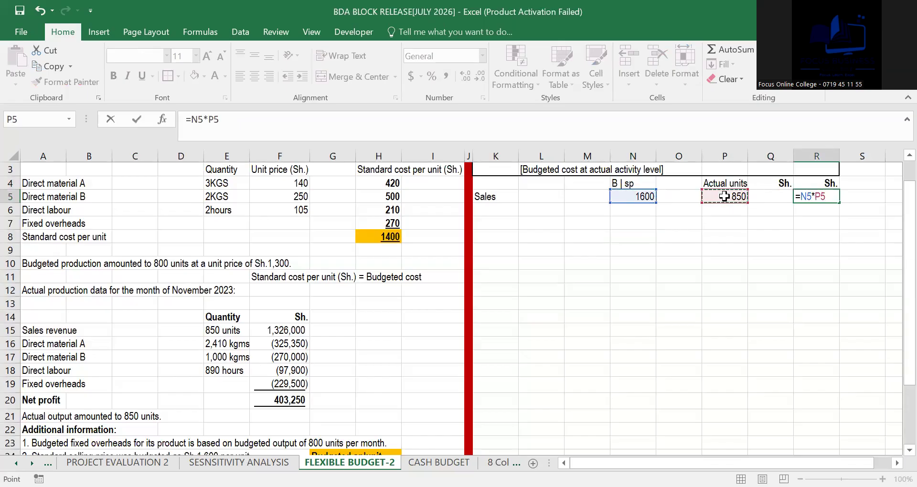
key(Return)
Step: Format the amount cells Q5:R15 with thousands separators and no decimal places
drag(764, 196, 831, 335)
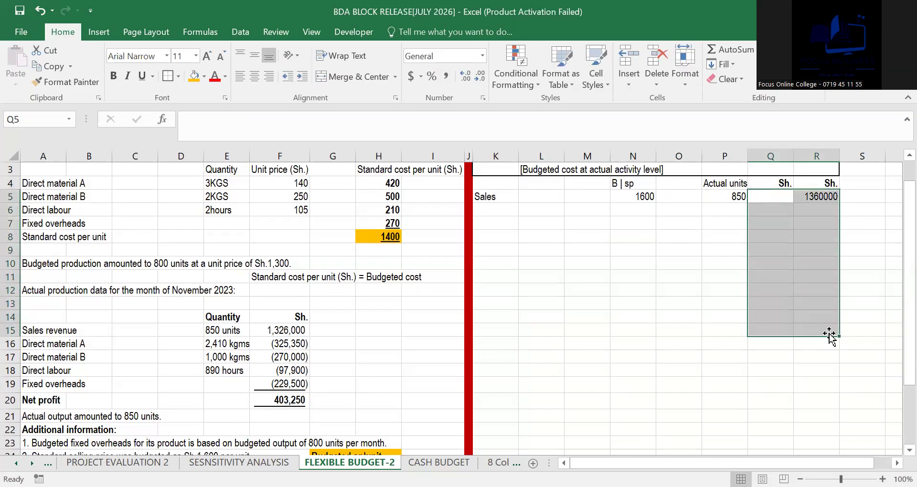
click(445, 76)
click(479, 76)
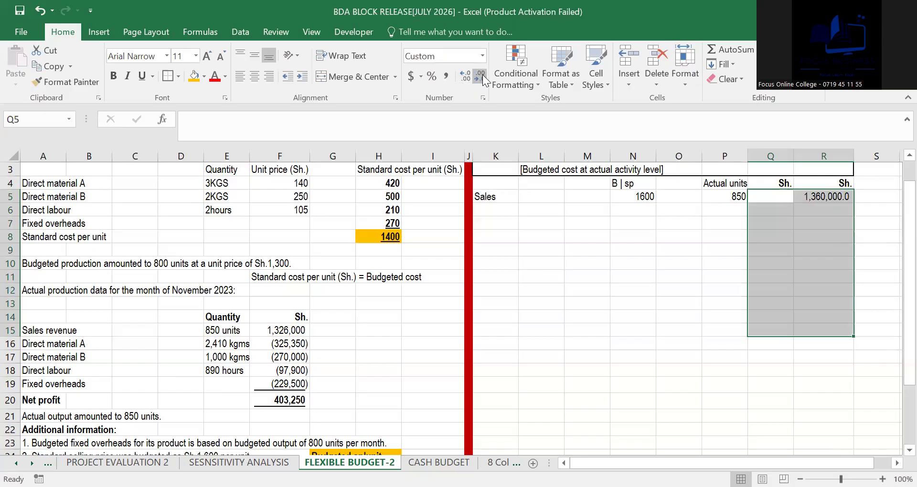
click(480, 76)
click(894, 261)
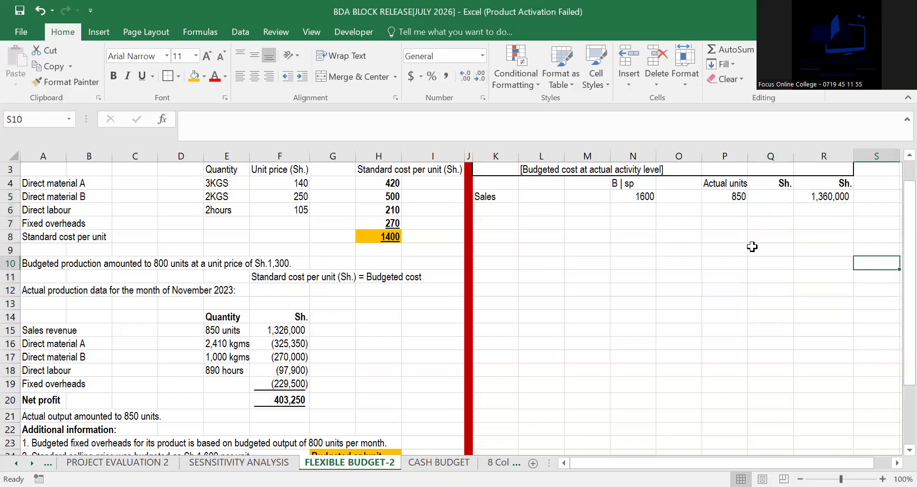
Step: Enter "Less cost" in K6 and copy the four cost labels from A16:C19 beneath it, starting in K7
click(490, 209)
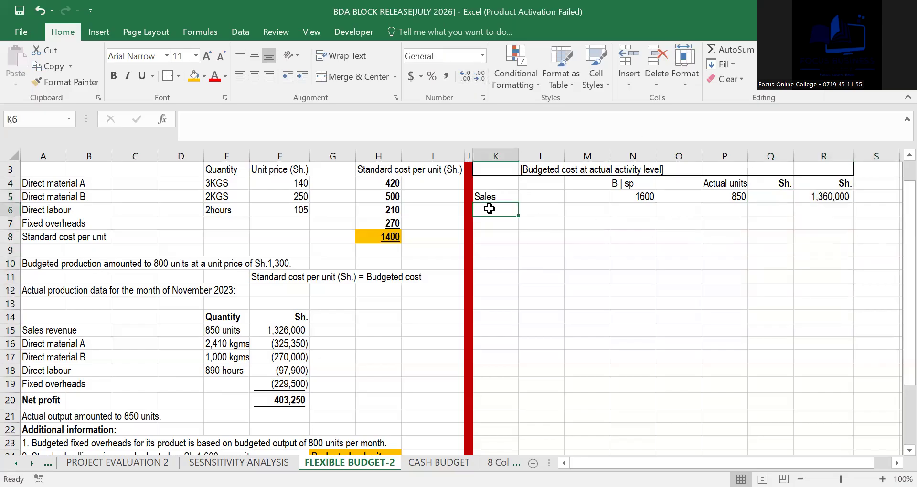
text(Less cost)
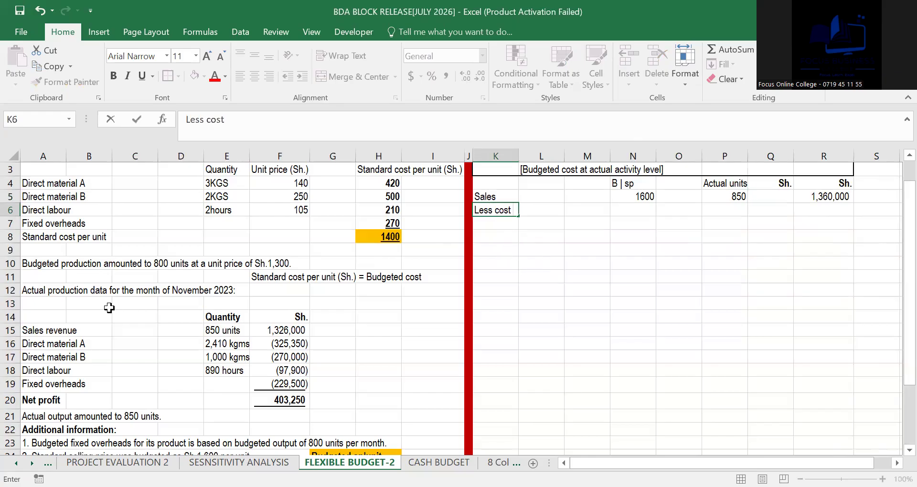
drag(42, 344, 158, 389)
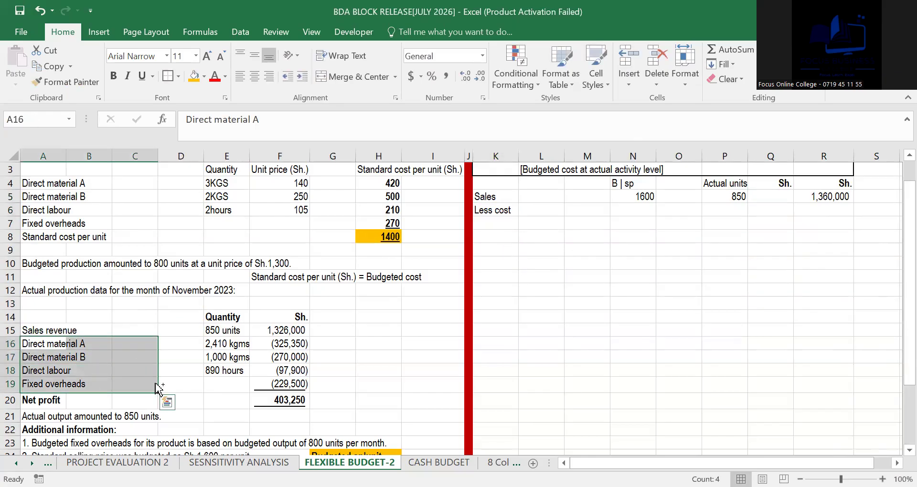
key(ctrl+c)
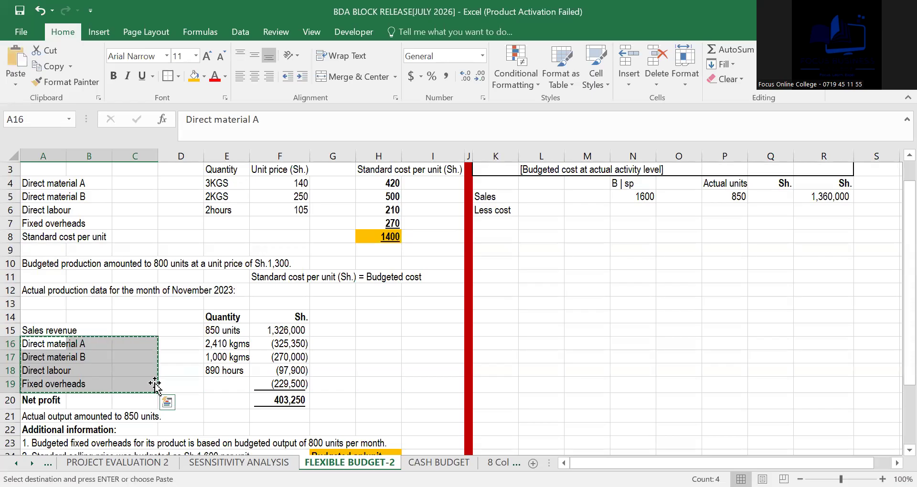
click(499, 223)
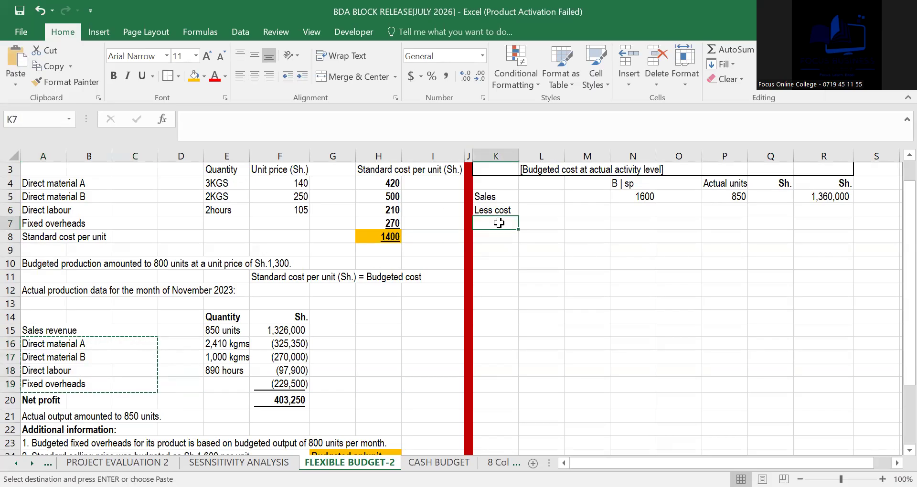
key(ctrl+v)
click(692, 328)
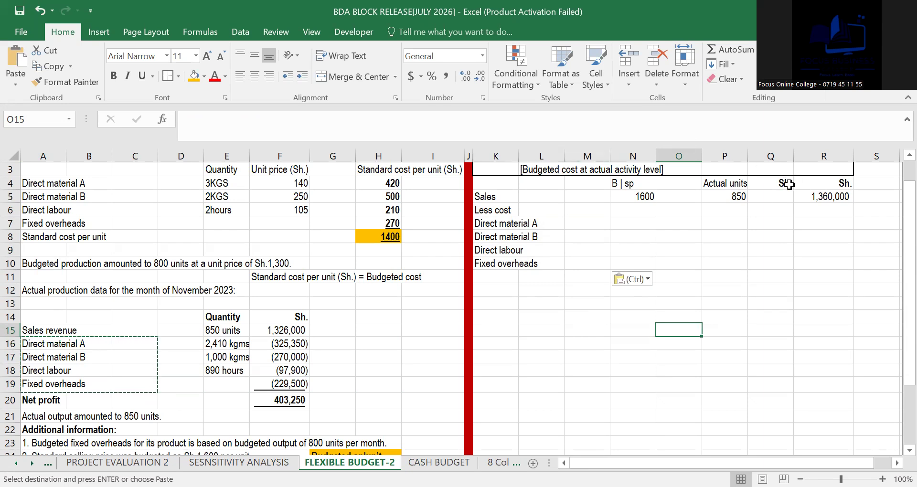
Step: Fill the actual units value 850 from P5 down to P10, through the Fixed overheads row
click(740, 197)
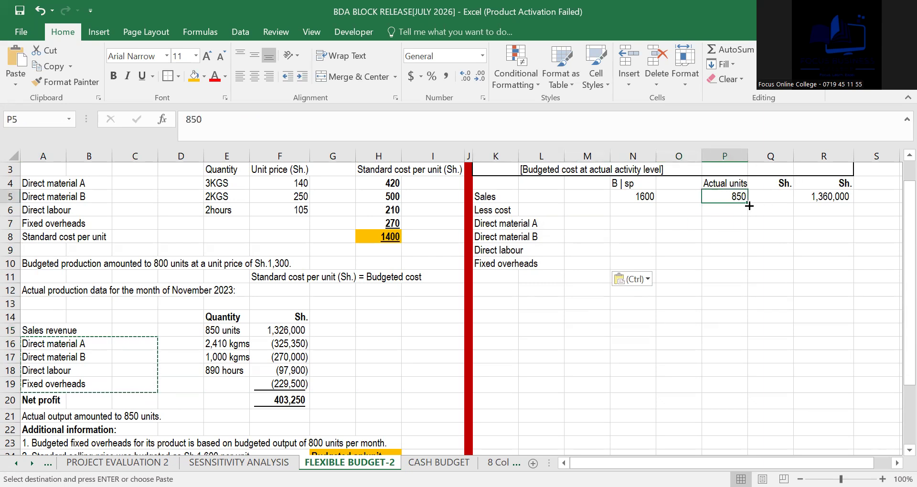
drag(749, 204, 756, 279)
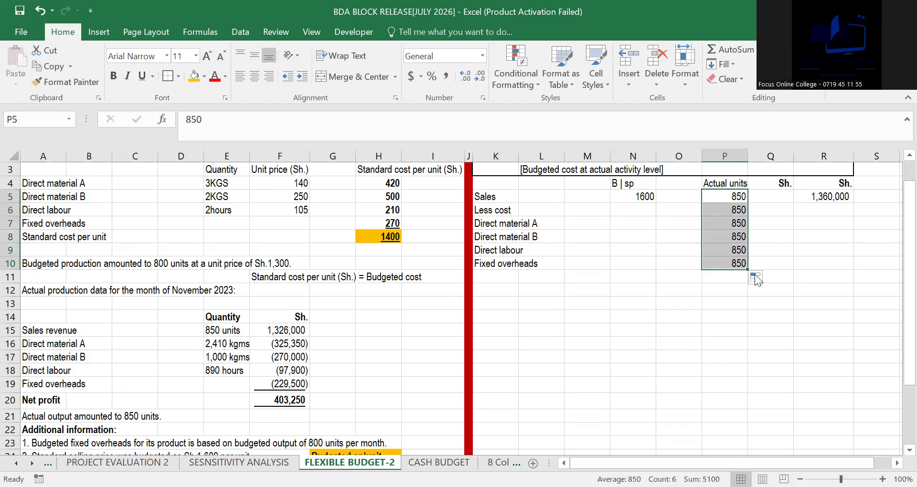
click(635, 304)
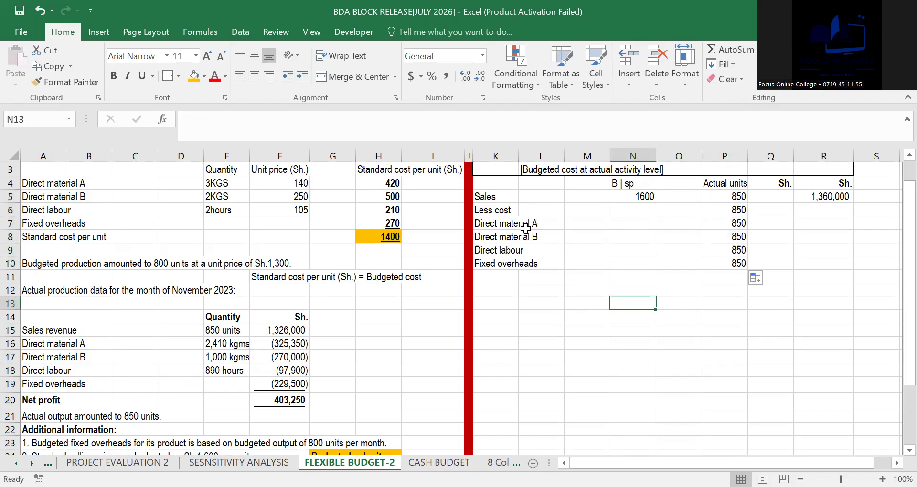
Step: Format the Less cost heading in K6:L6 in bold with an orange fill
click(501, 210)
drag(502, 209, 542, 209)
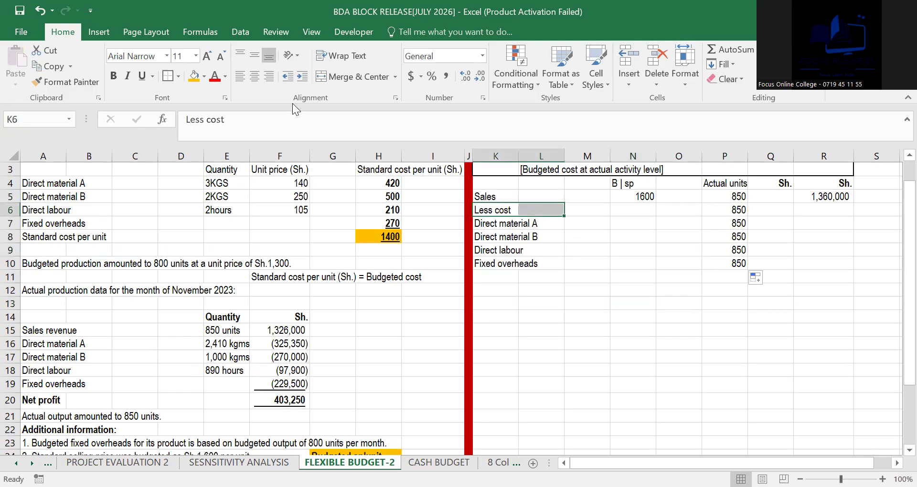
click(195, 81)
click(587, 304)
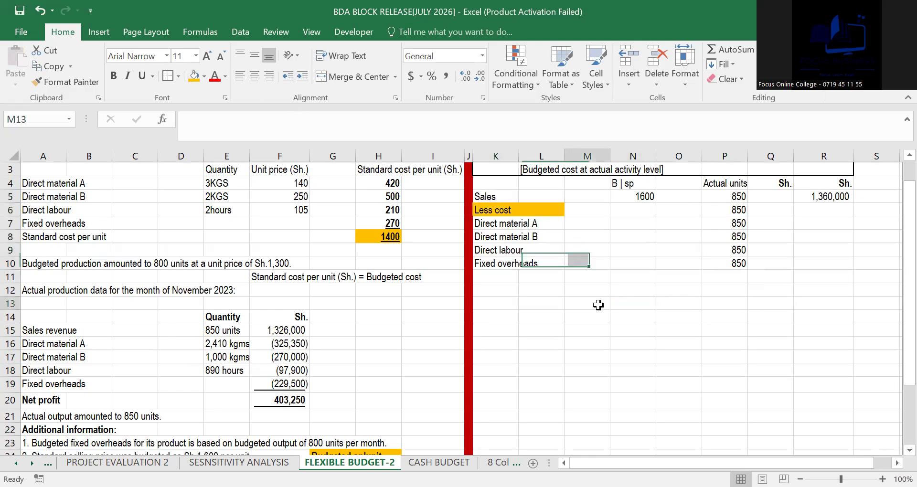
drag(478, 210, 557, 209)
key(ctrl+b)
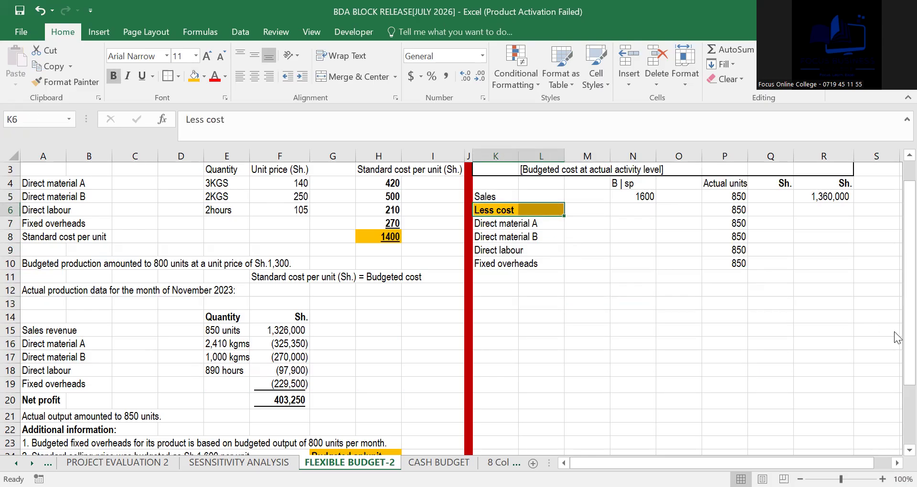
Step: Examine Direct material A's quantity, unit price and standard cost per unit in row 4 of the budgeted data
drag(897, 337, 896, 320)
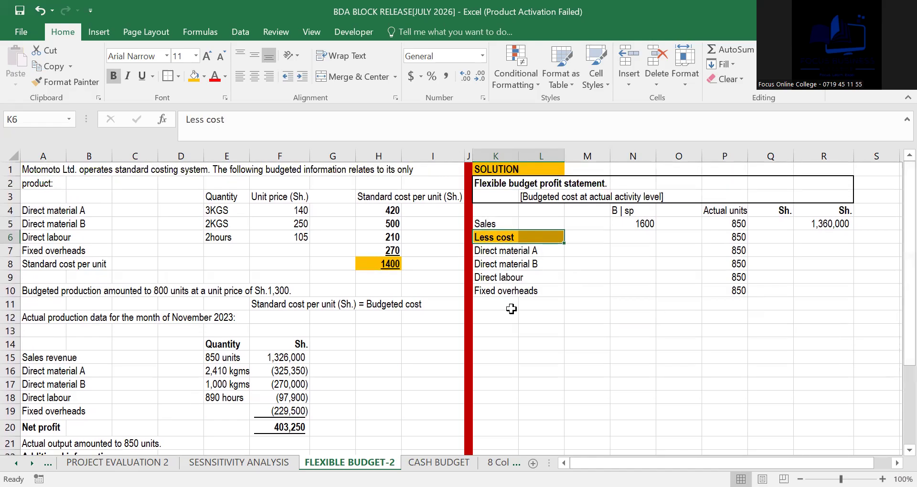
click(9, 210)
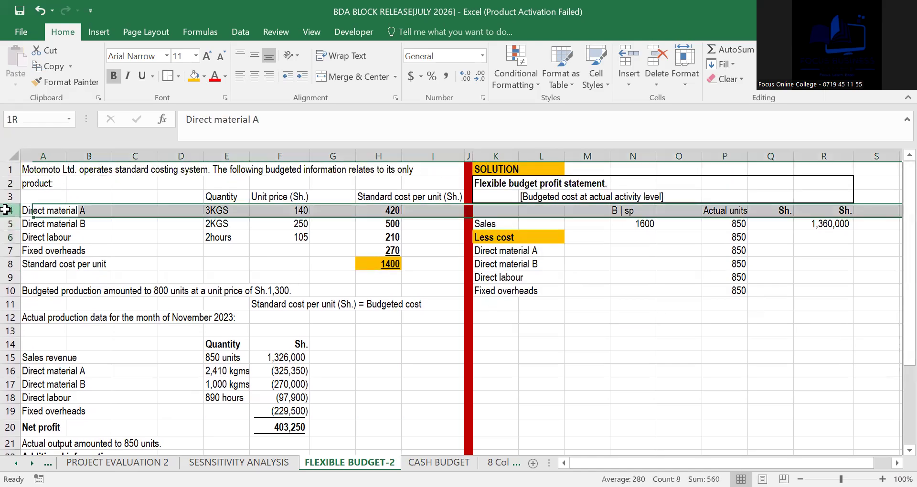
click(296, 210)
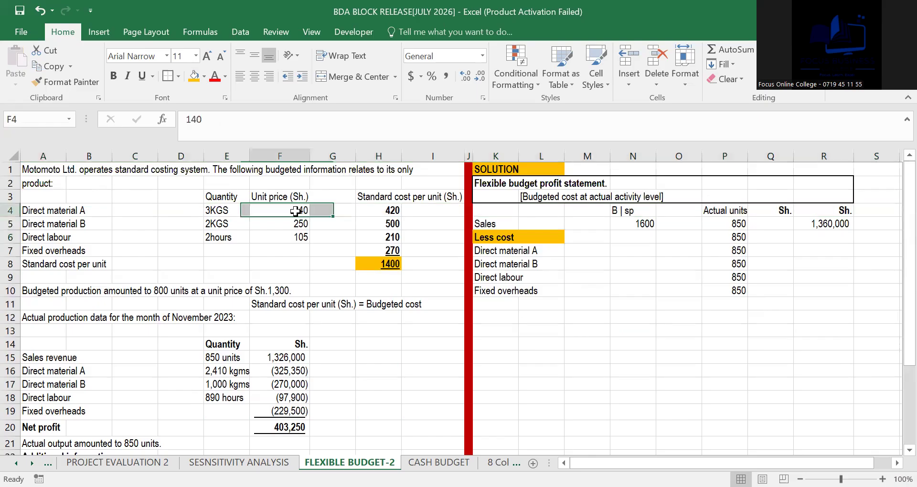
click(394, 214)
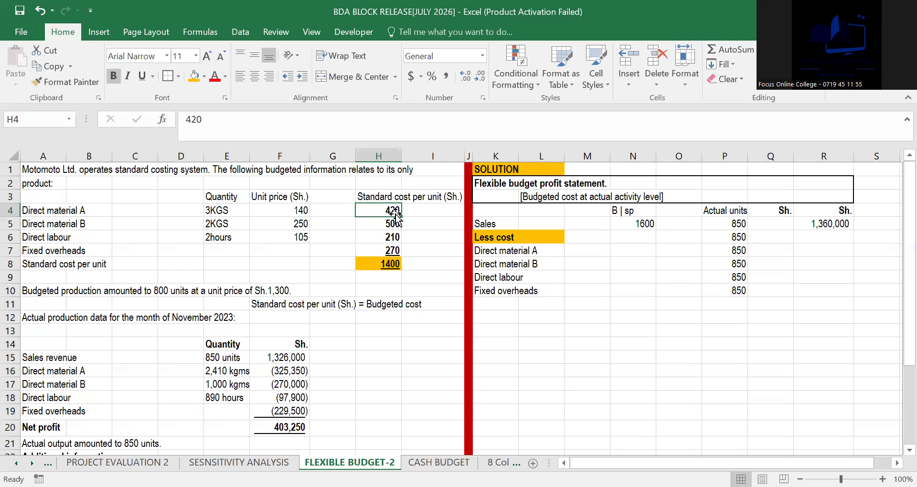
click(302, 211)
click(393, 209)
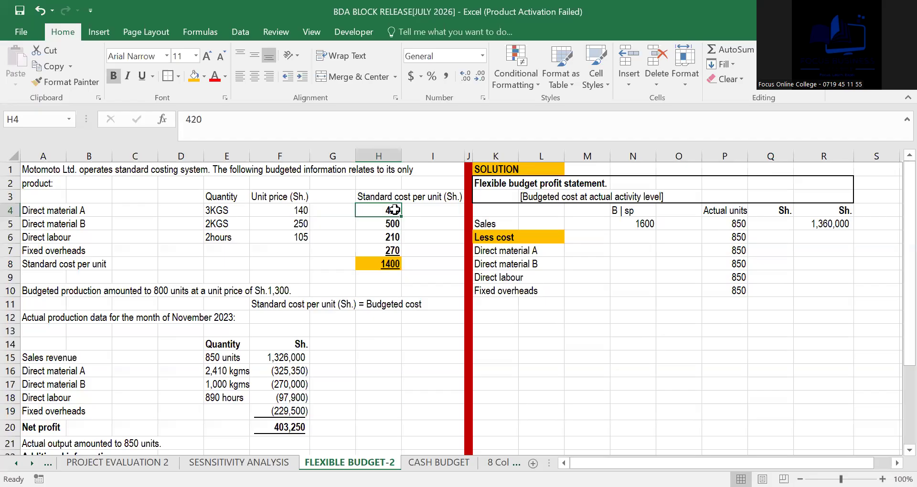
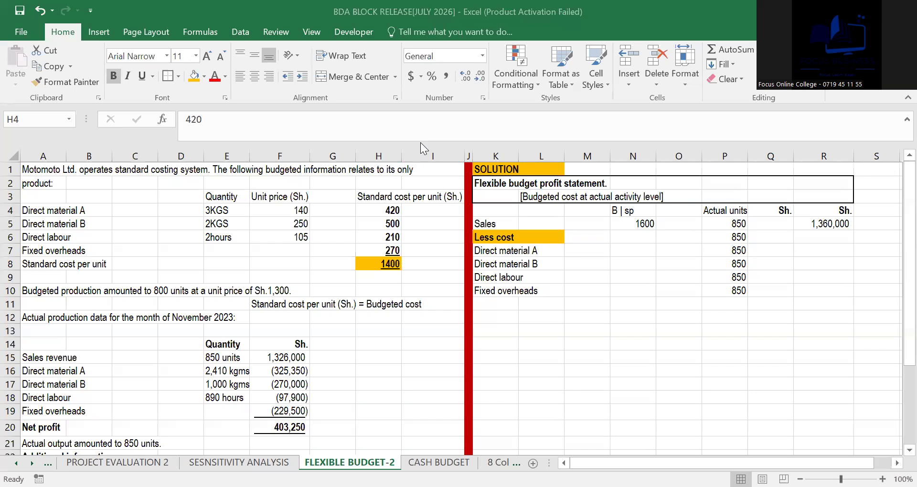
click(377, 209)
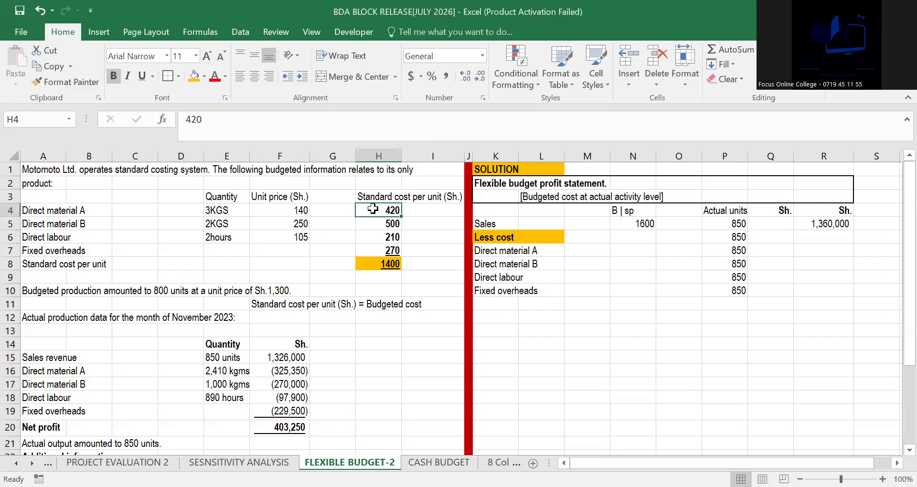
click(295, 209)
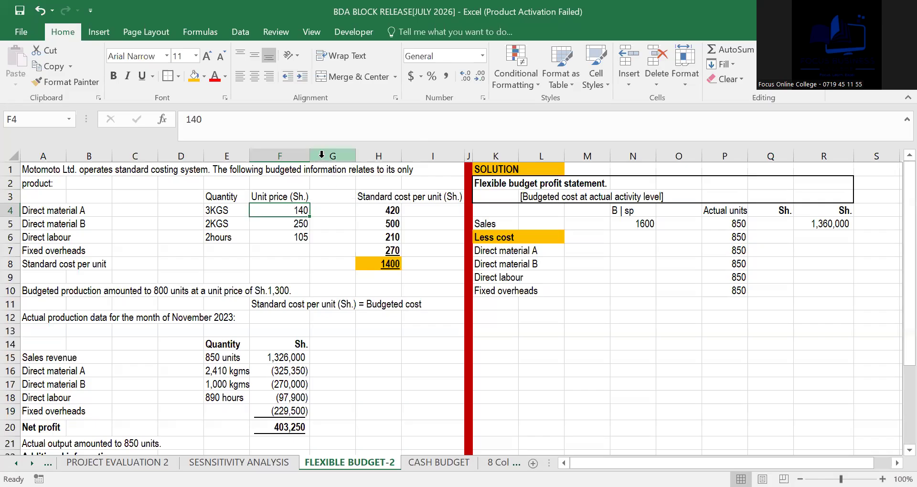
click(218, 210)
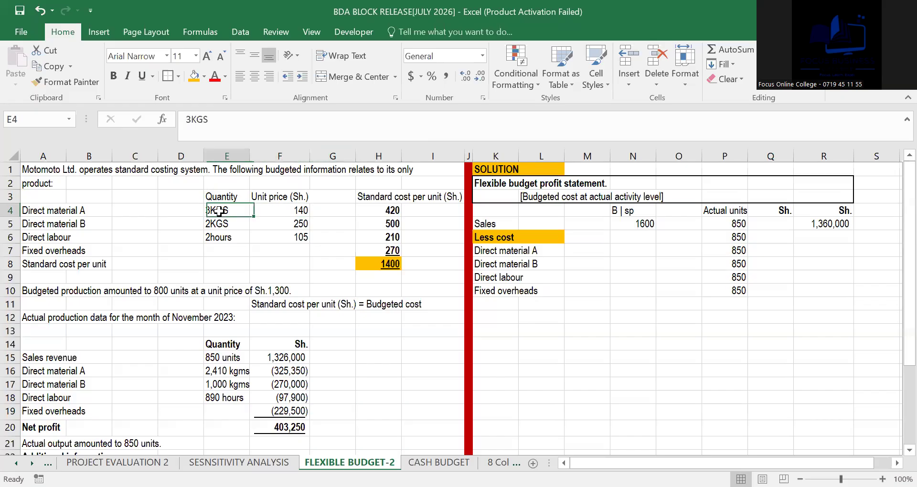
click(385, 210)
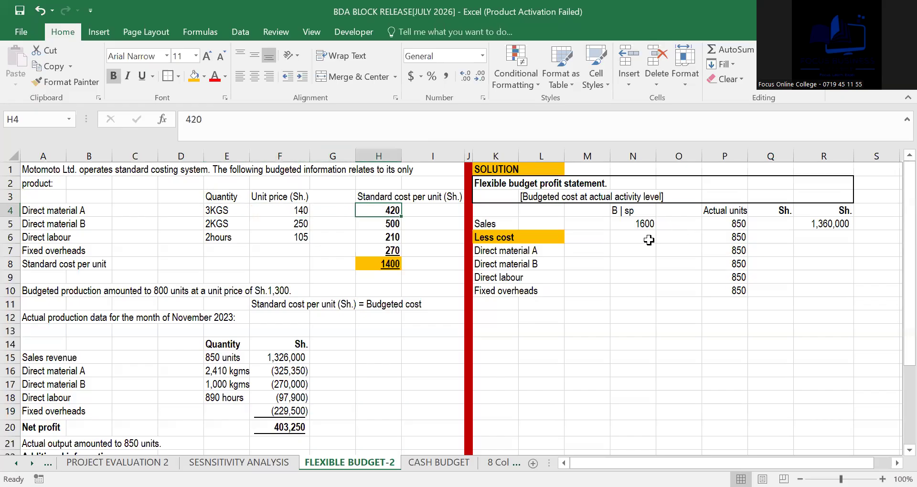
Step: Link N7 to Direct material A's standard cost with =H4 and fill the formula down to the Fixed overheads row in N10
click(630, 251)
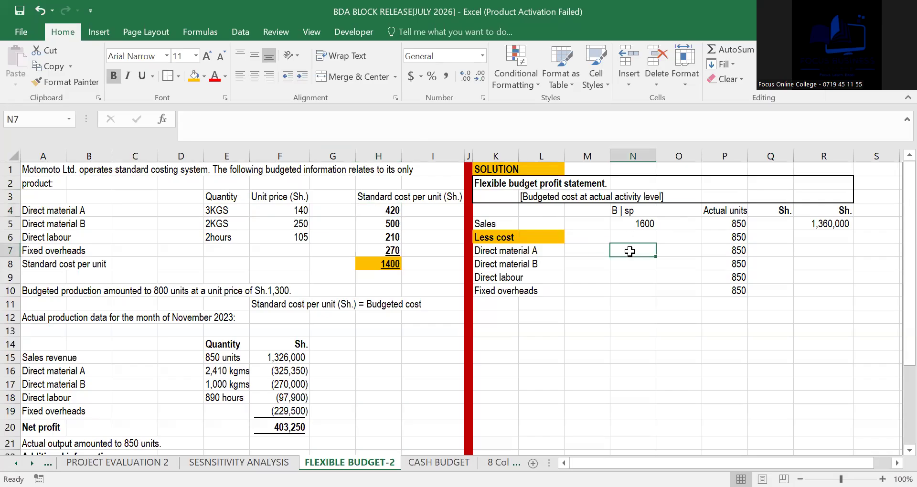
text(=)
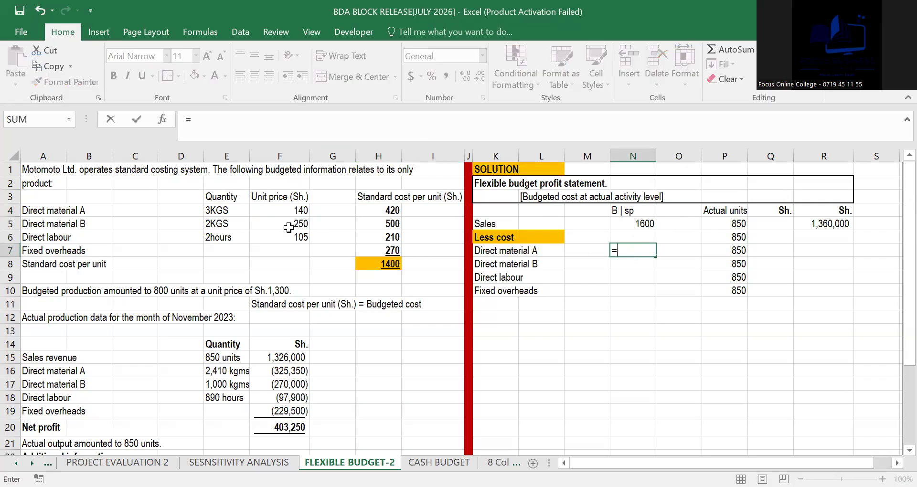
click(374, 212)
key(Return)
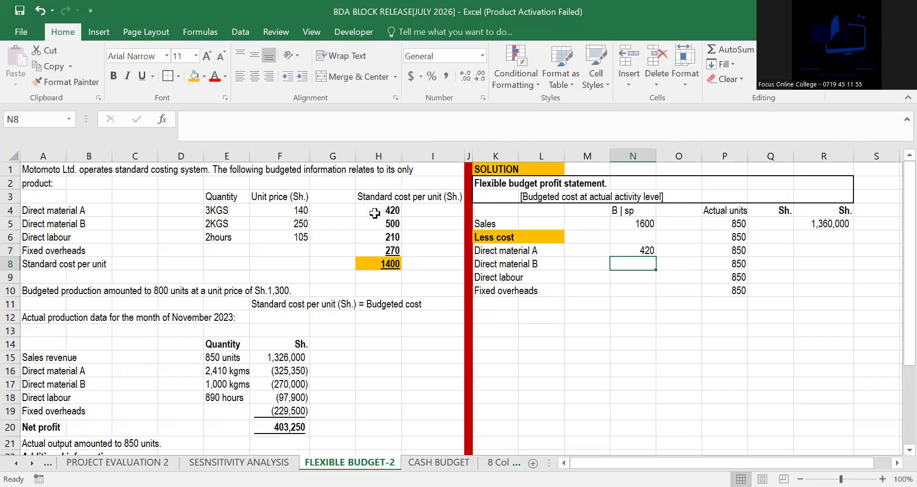
click(638, 248)
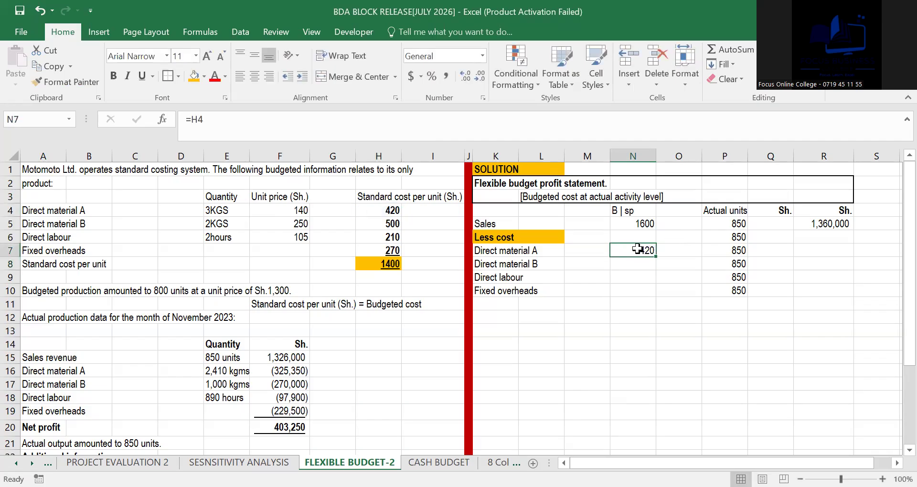
drag(657, 259, 667, 296)
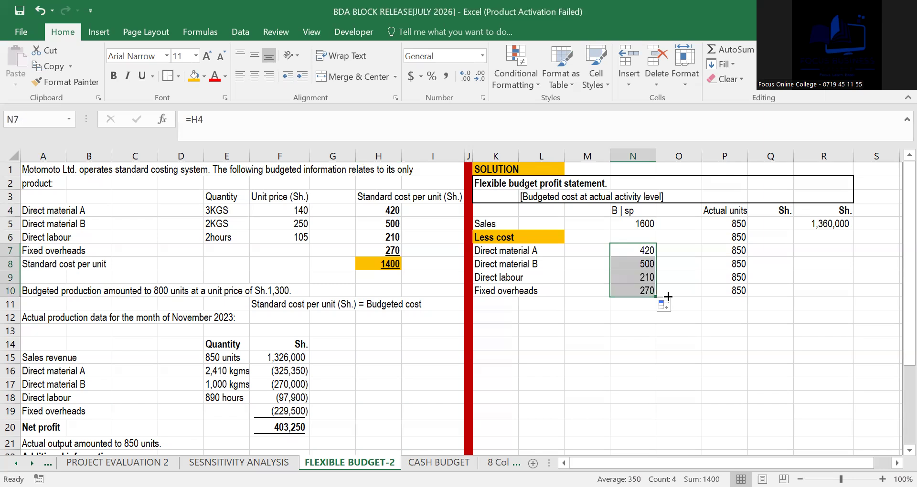
Step: Check the linked standard cost formulas in N7 through N10 of the Less cost section
click(637, 254)
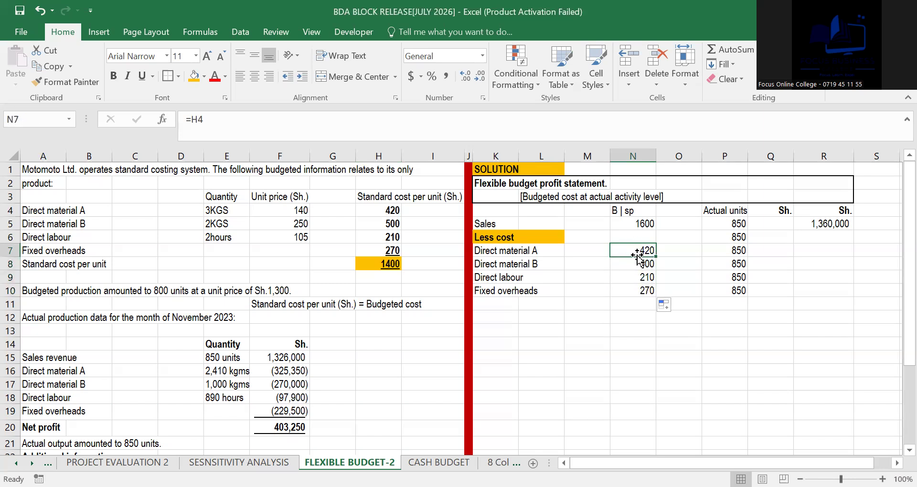
click(638, 263)
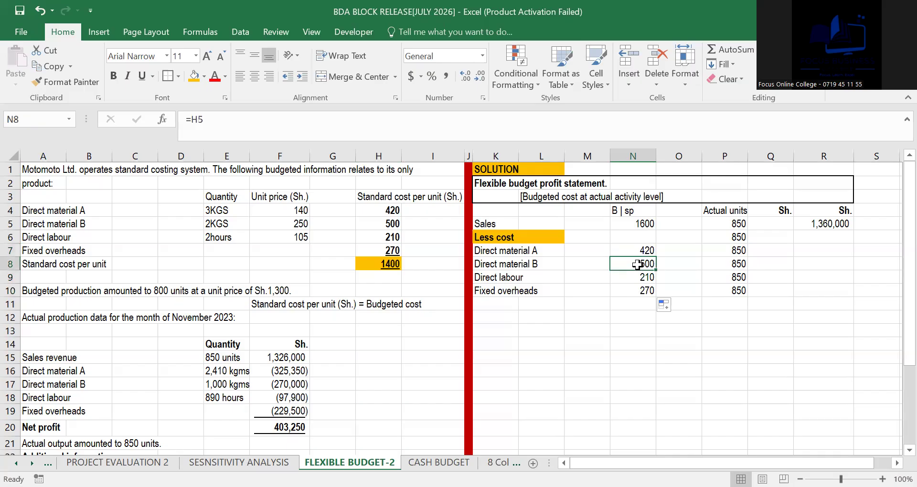
click(635, 276)
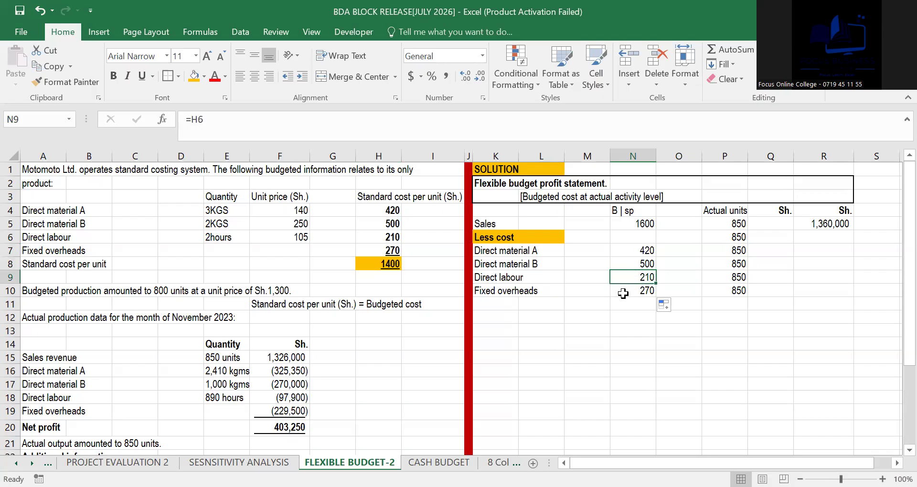
click(624, 292)
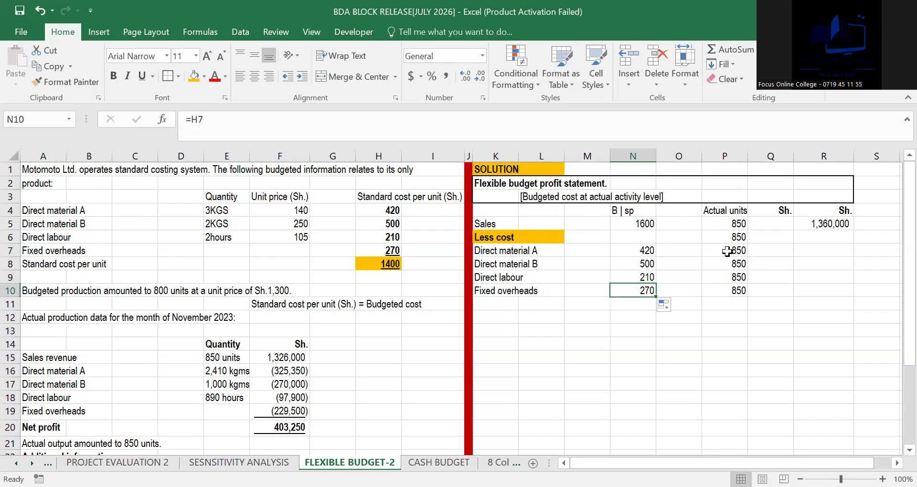
Step: Apply the orange fill to the Fixed overheads label in K10:L10
drag(475, 290, 549, 290)
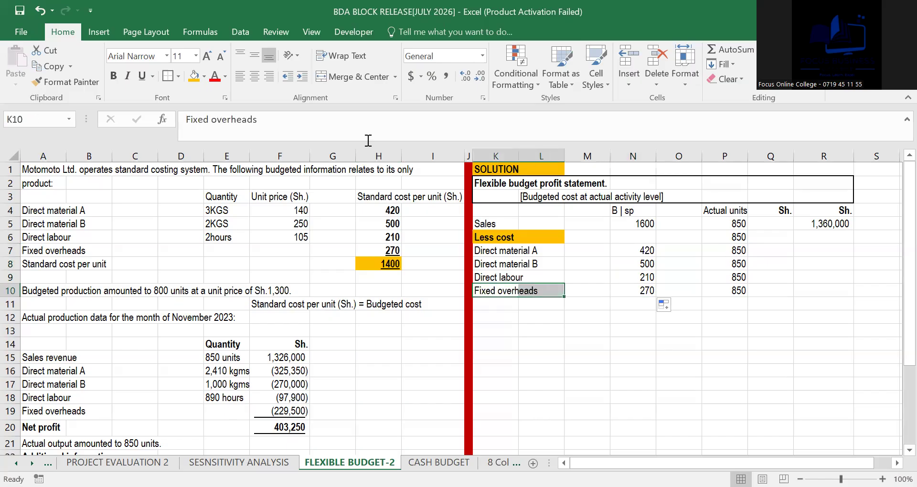
click(193, 76)
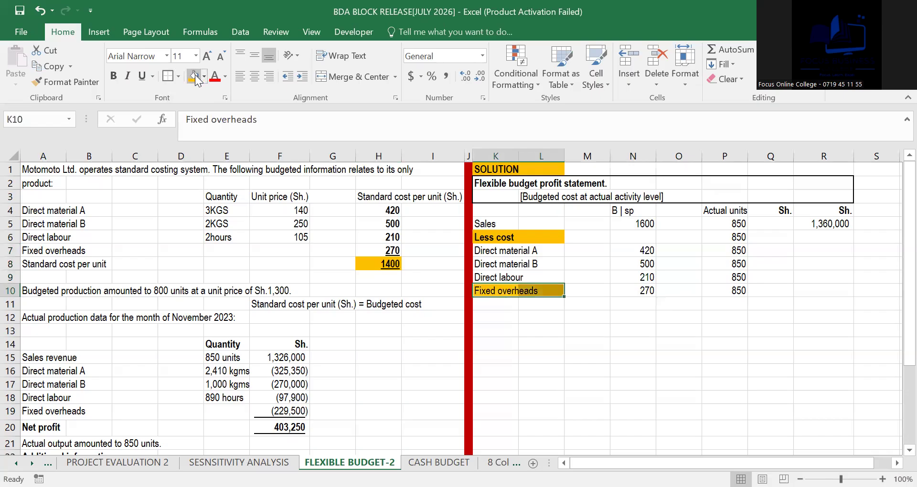
click(529, 341)
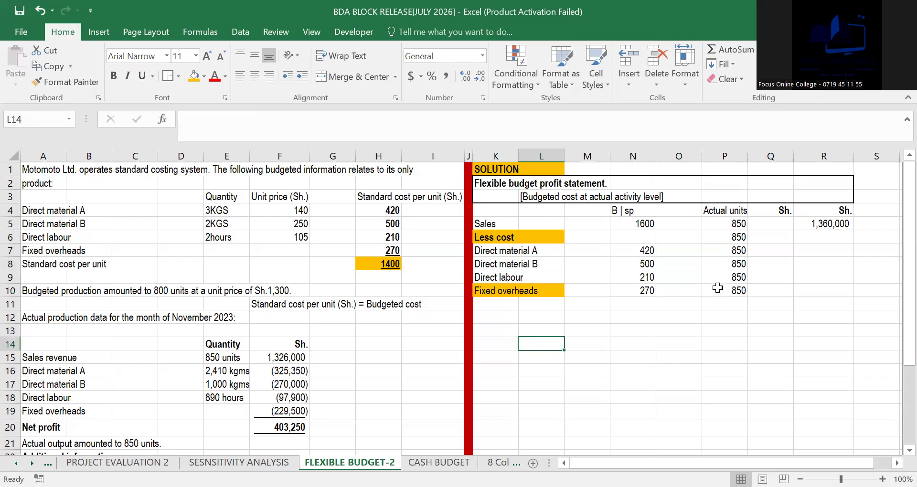
click(718, 288)
Step: Remove the fill colour from the Fixed overheads label in K10:L10
drag(477, 291, 551, 290)
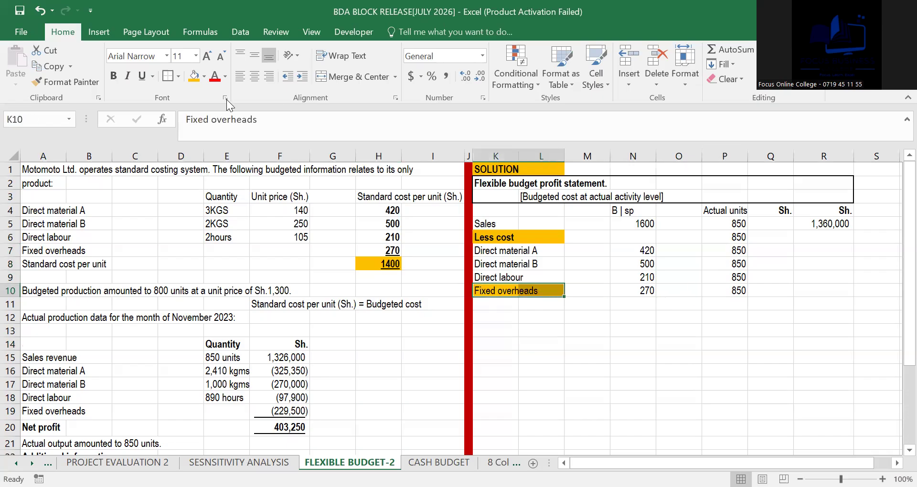
click(204, 77)
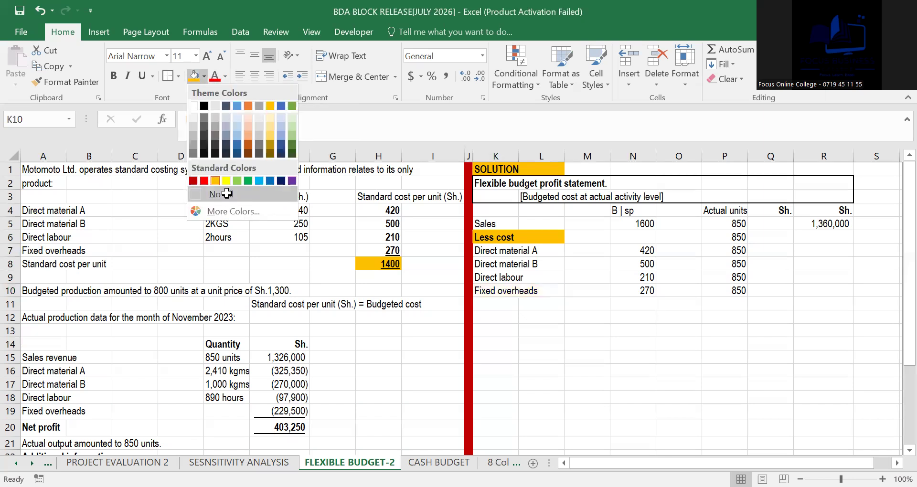
click(227, 191)
click(585, 334)
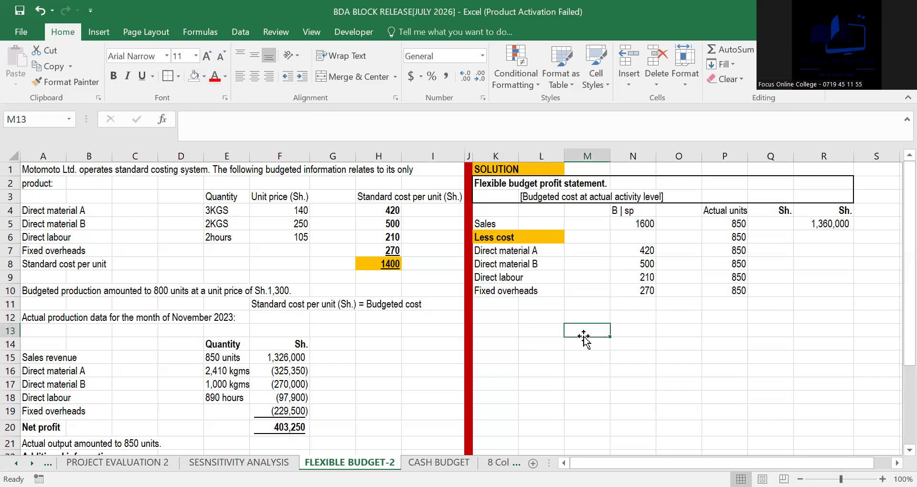
Step: Review the additional information on budgeted fixed overheads and set the Fixed overheads units in P10 to 800
click(737, 293)
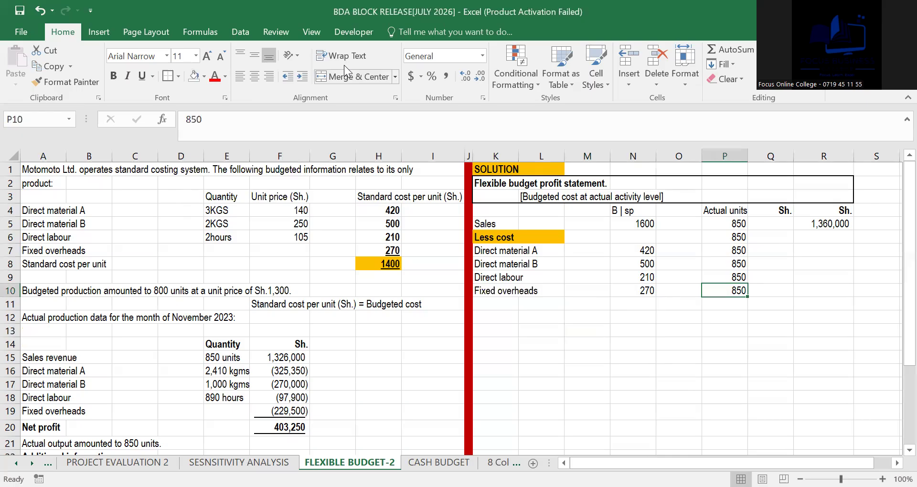
key(alt+Tab)
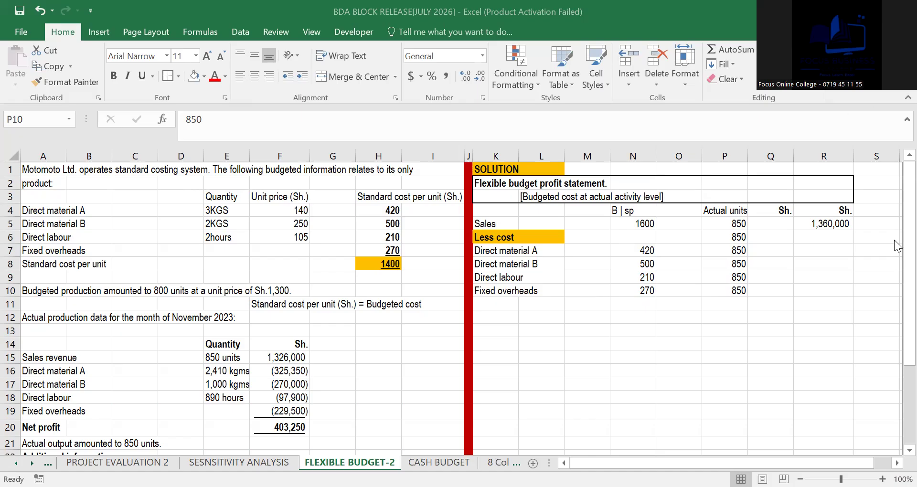
drag(898, 306, 896, 352)
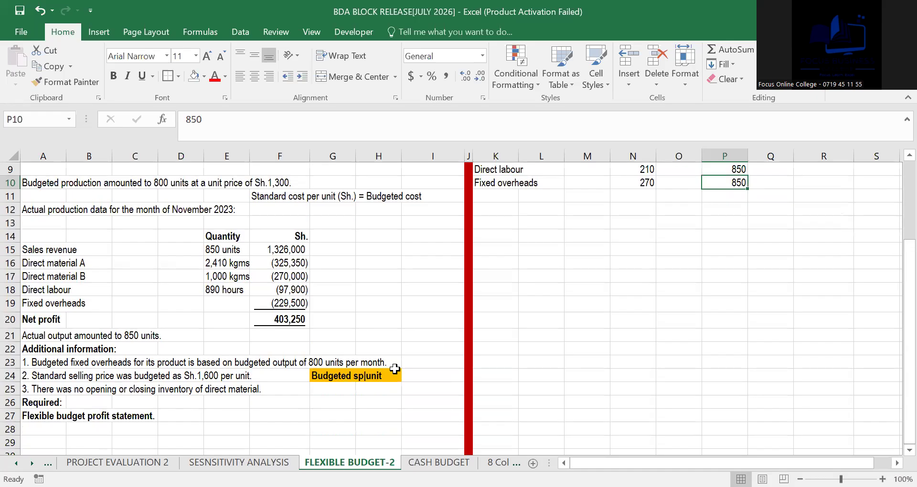
drag(904, 375, 894, 292)
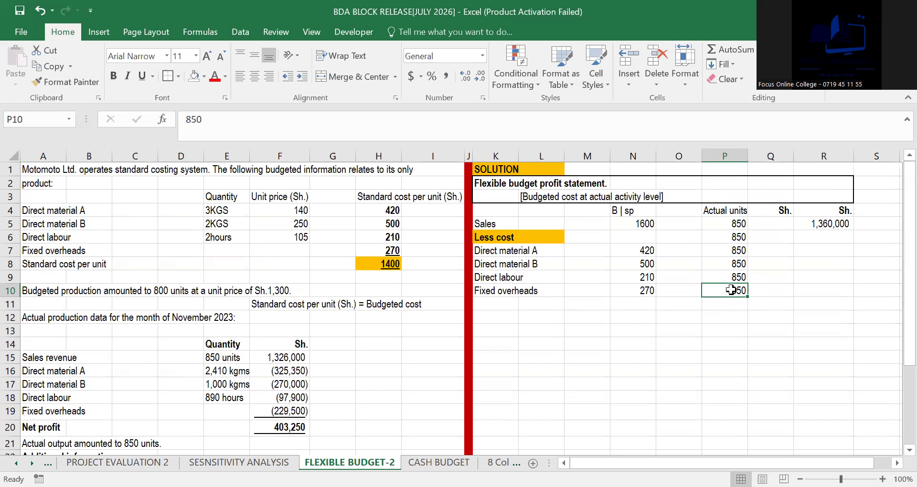
text(800)
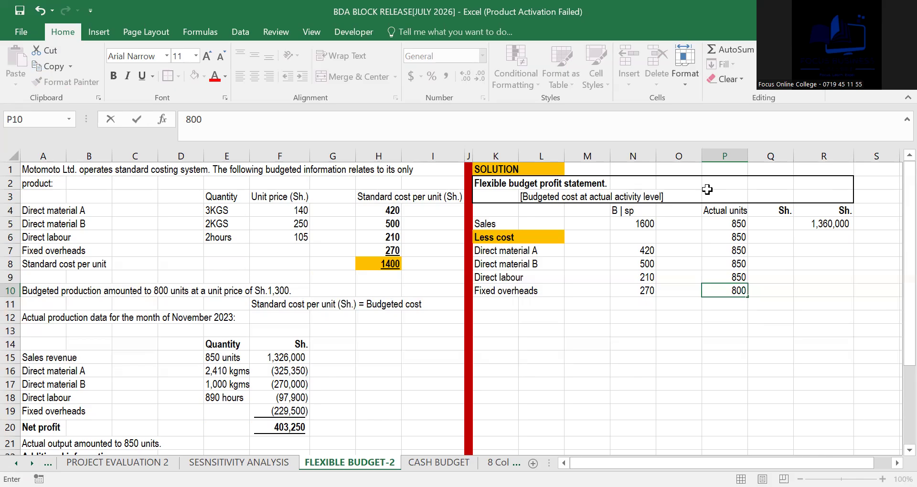
Step: Calculate Direct material A's flexed cost in Q7 with the formula =N7*P7
click(768, 251)
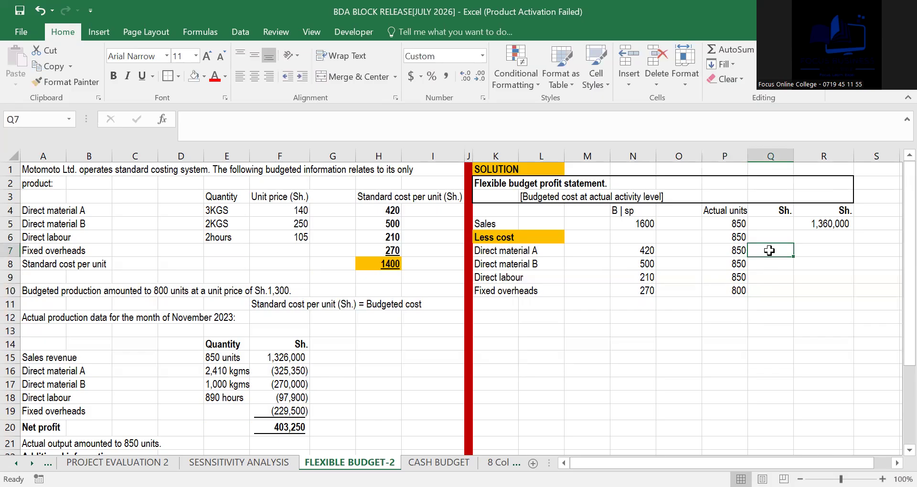
text(=)
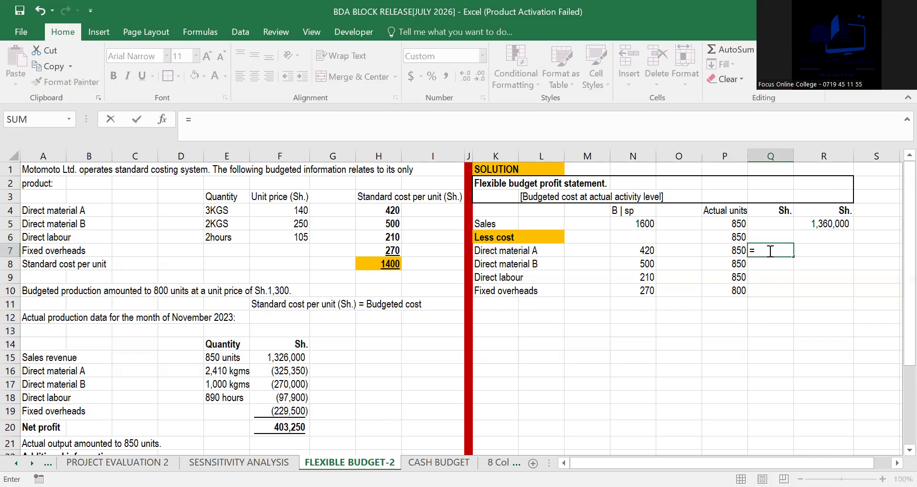
click(632, 250)
text(*)
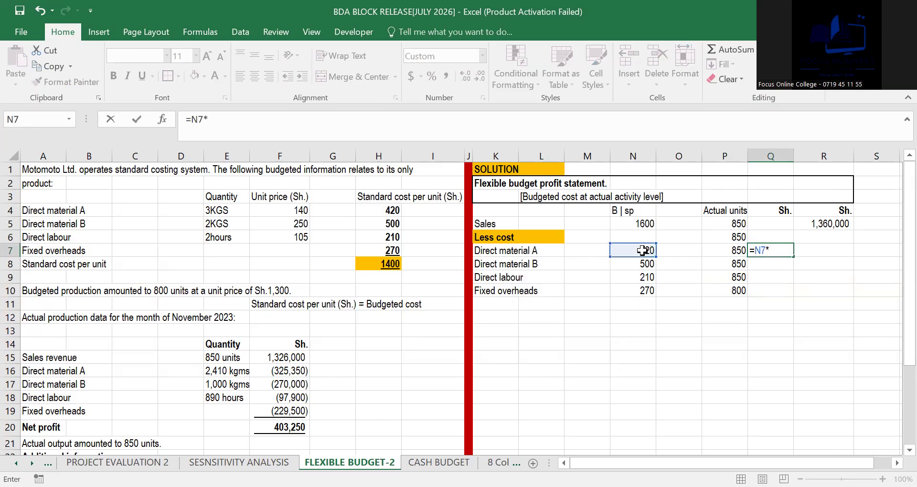
click(727, 252)
key(Return)
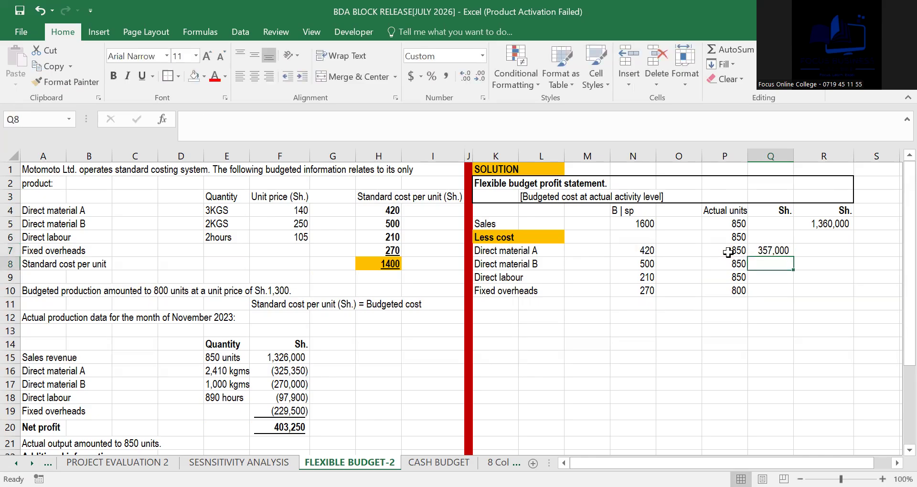
Step: Fill the Q7 cost formula down through the Fixed overheads row in Q10, clearing the extra formula from Q11
click(765, 248)
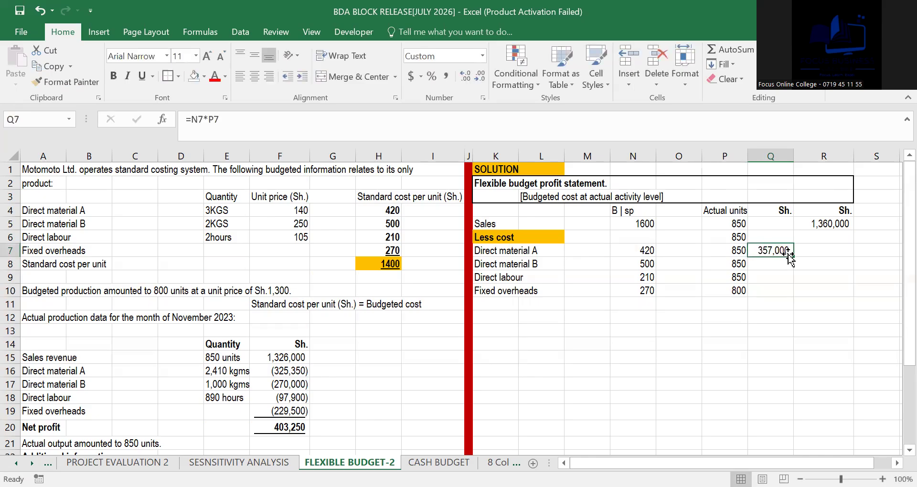
drag(793, 256, 802, 305)
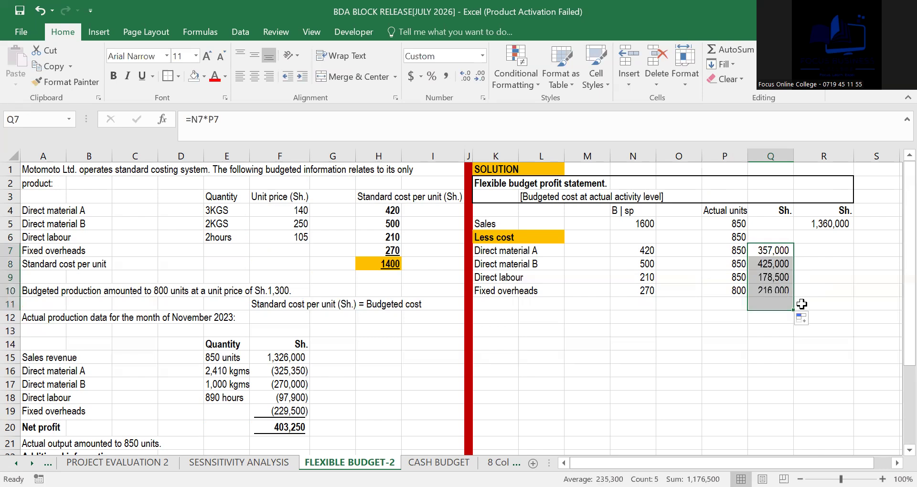
click(772, 304)
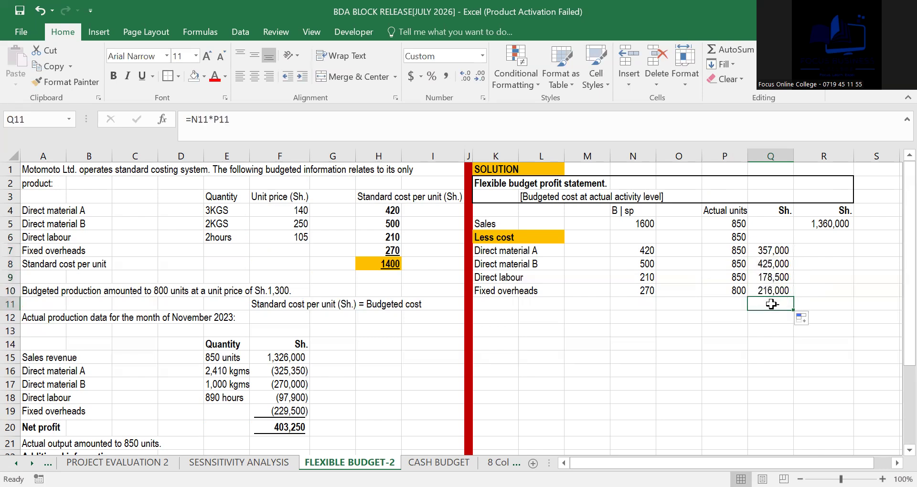
click(719, 347)
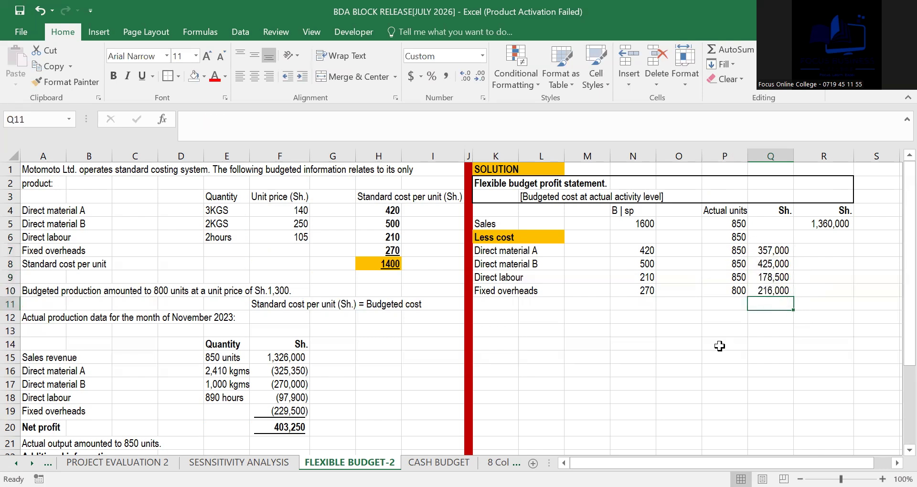
Step: Inspect the Fixed overheads cost formula in Q10 and the cells it references
click(773, 293)
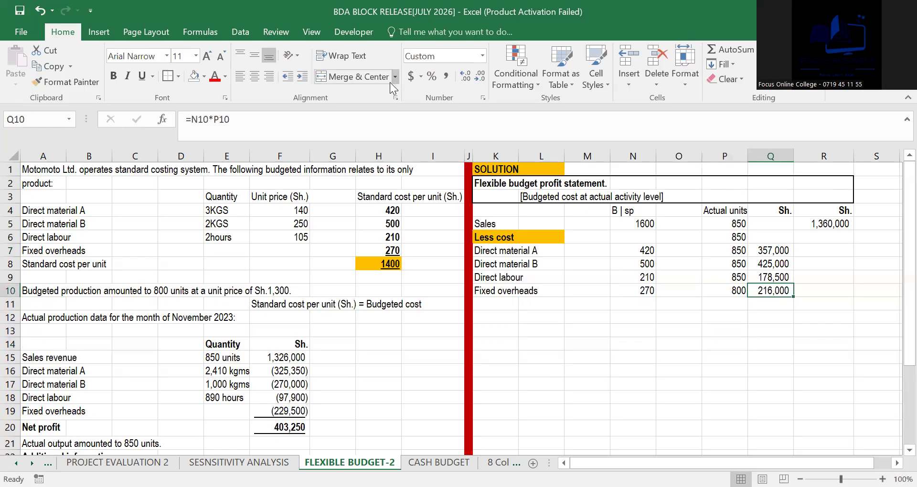
click(269, 132)
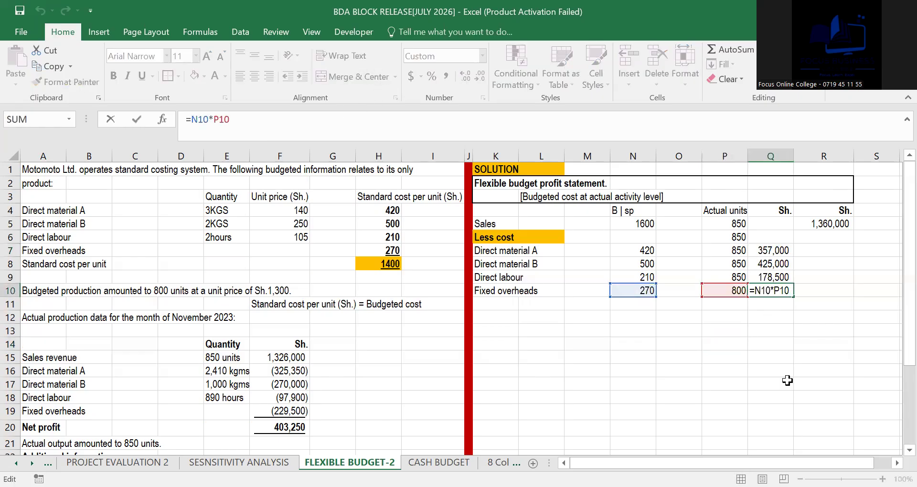
click(727, 368)
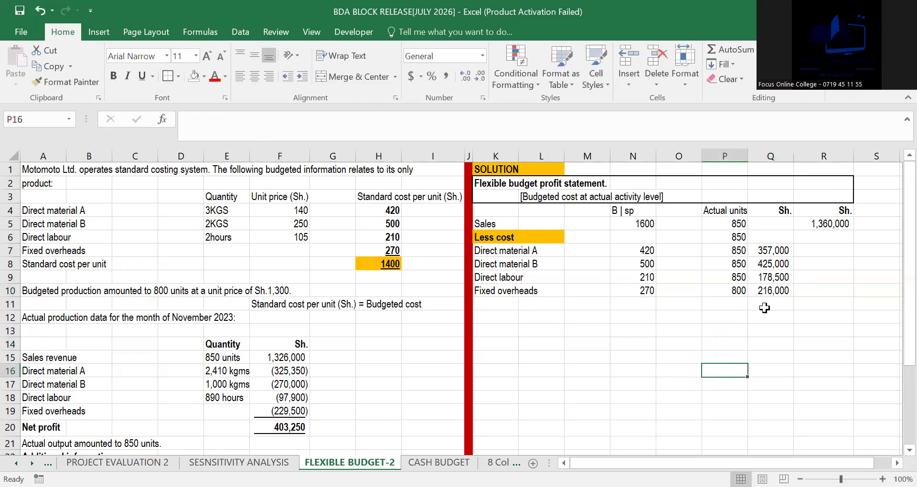
Step: Try to total the flexed costs in R10 with the formula =Q7:Q10
click(807, 292)
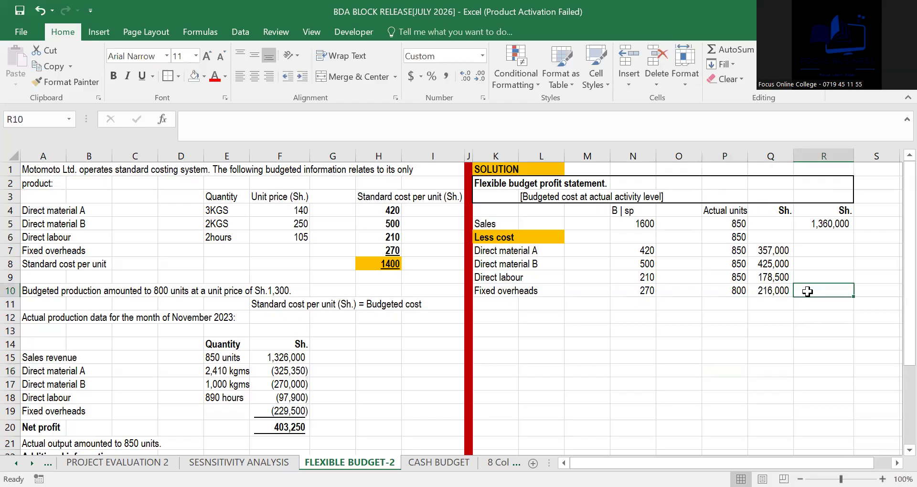
text(=)
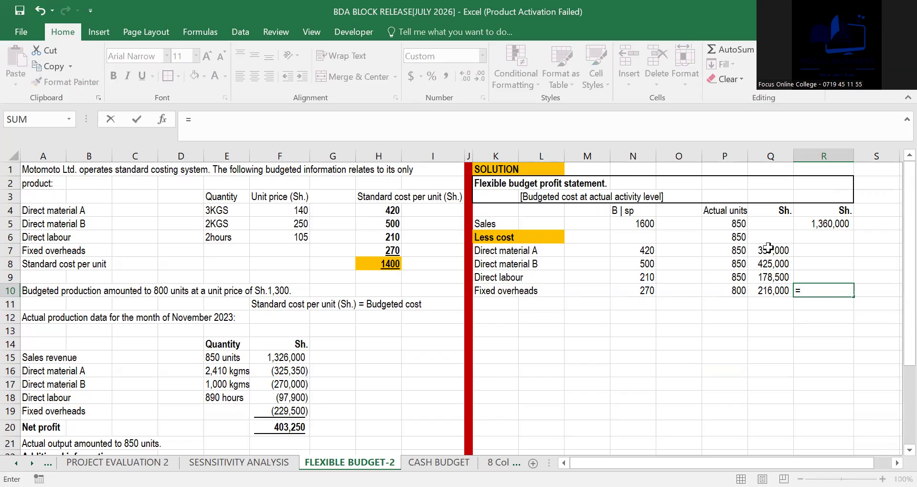
drag(768, 248, 774, 291)
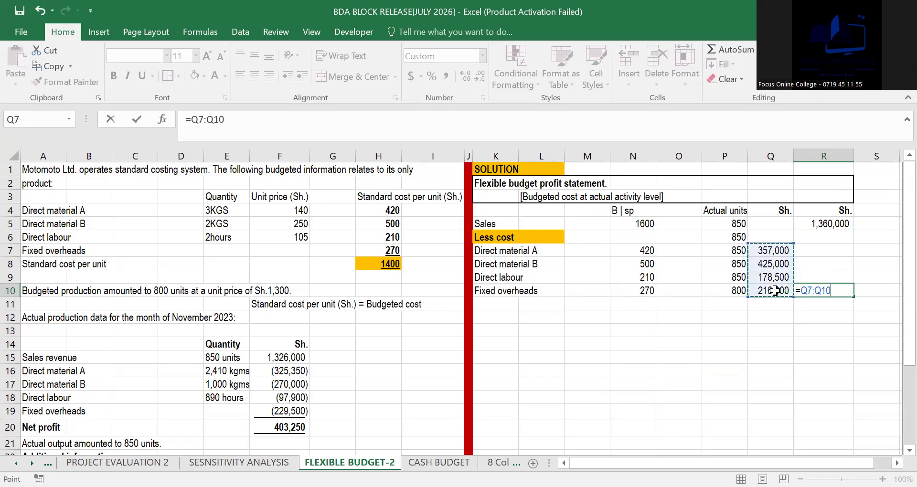
key(ctrl+Return)
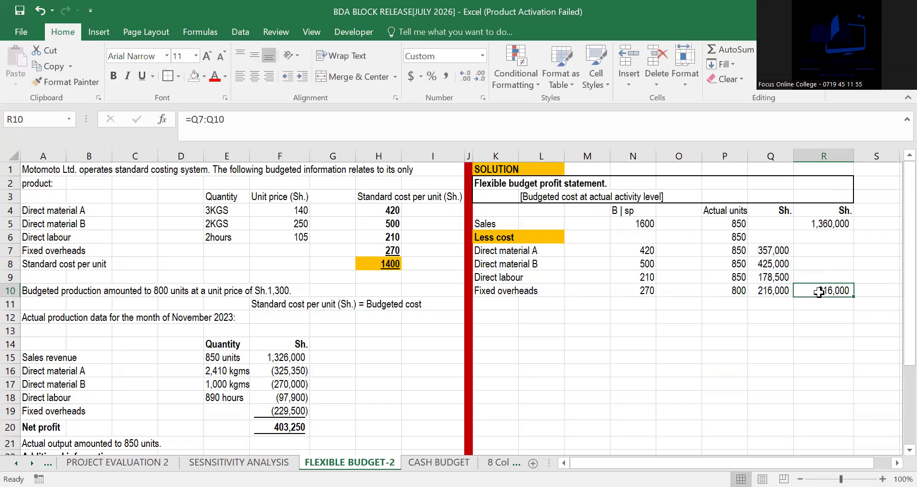
text(=)
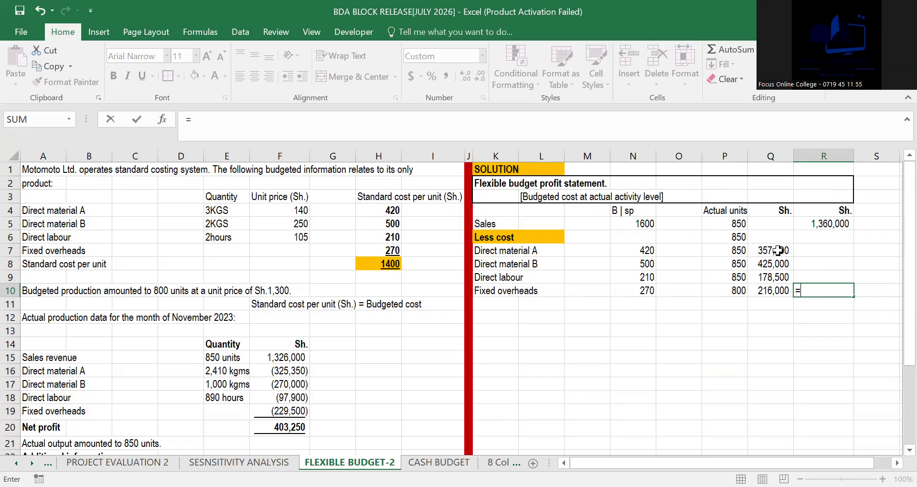
drag(778, 251, 786, 284)
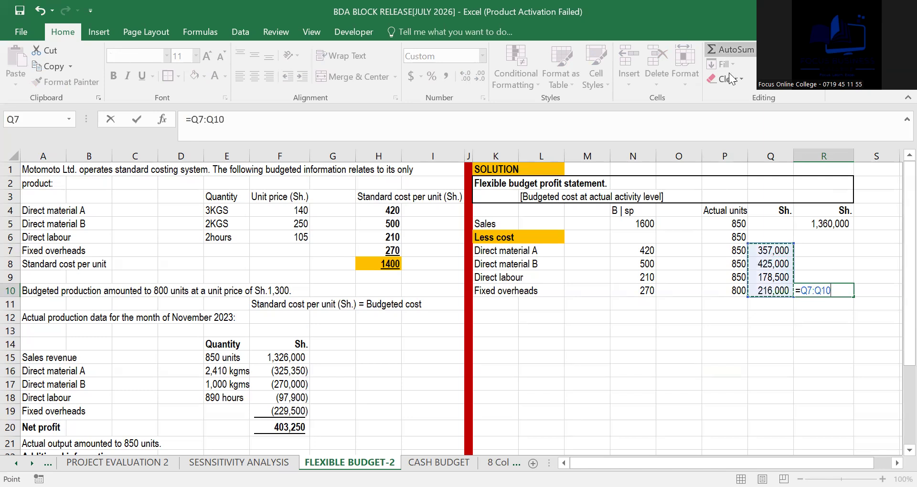
key(ctrl+Return)
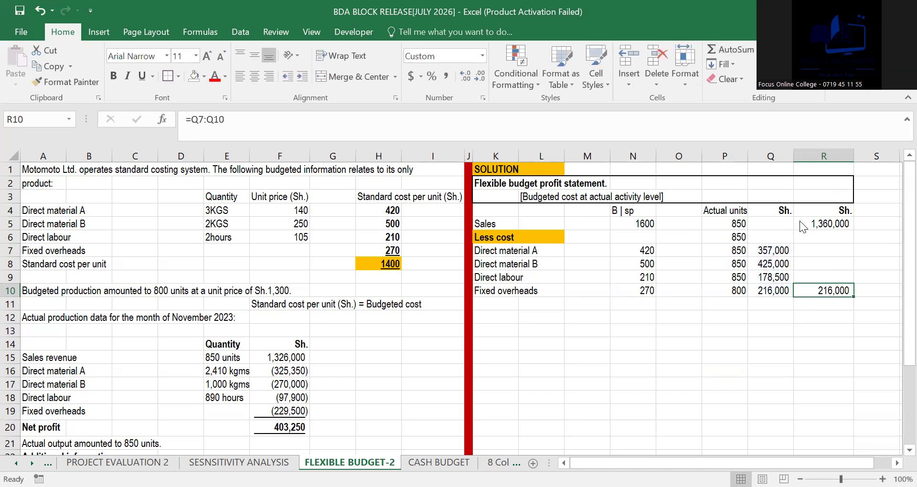
key(alt+equal)
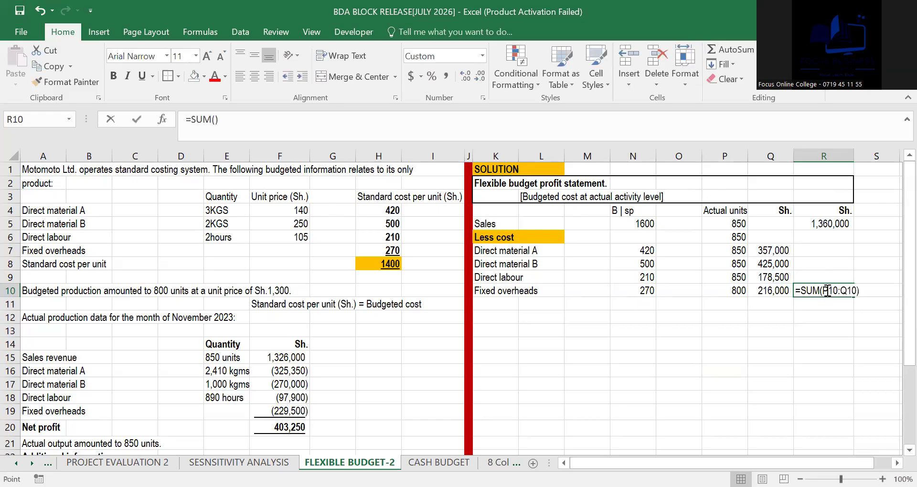
click(746, 388)
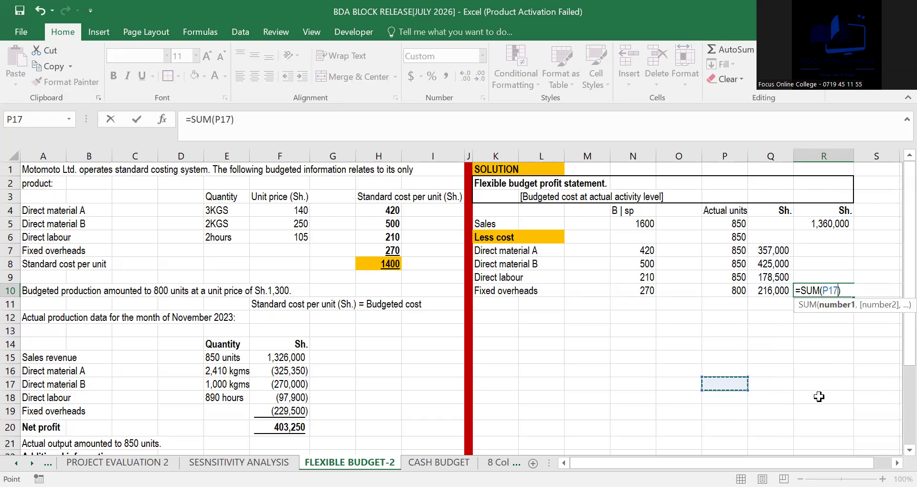
key(BackSpace)
key(BackSpace)
key(BackSpace)
key(BackSpace)
key(BackSpace)
key(Return)
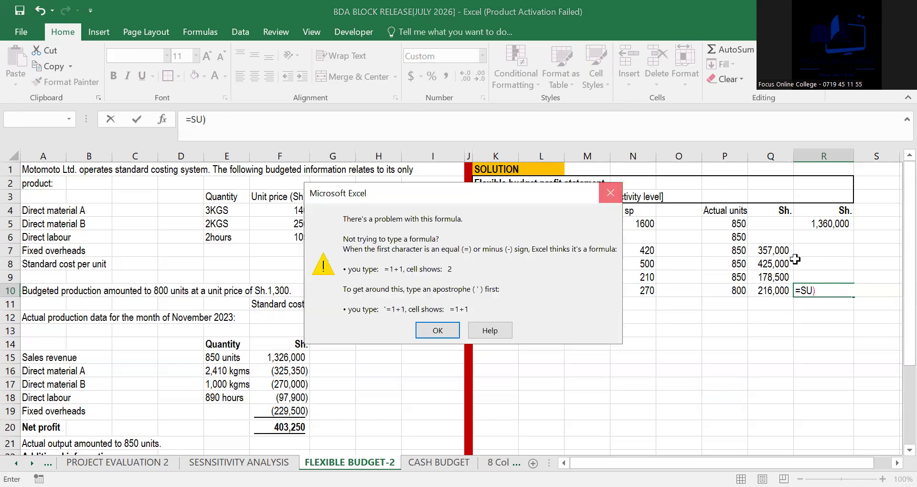
click(607, 197)
drag(823, 292, 795, 292)
key(BackSpace)
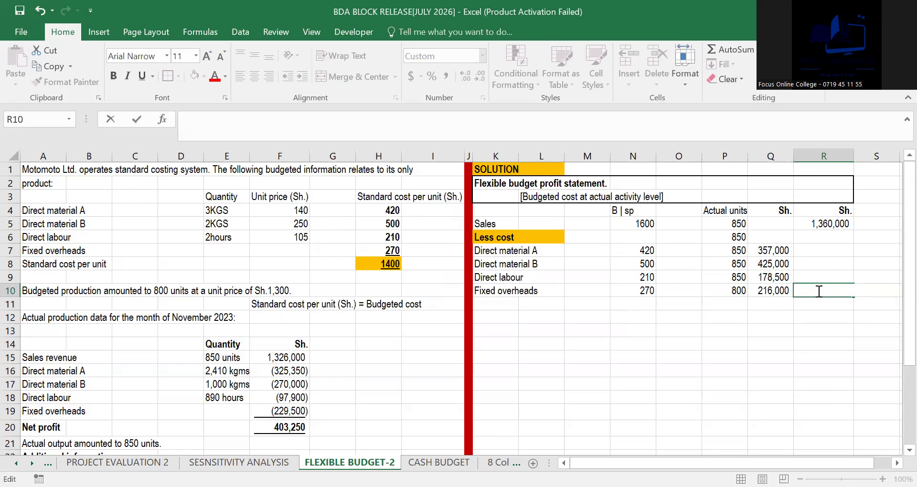
key(Escape)
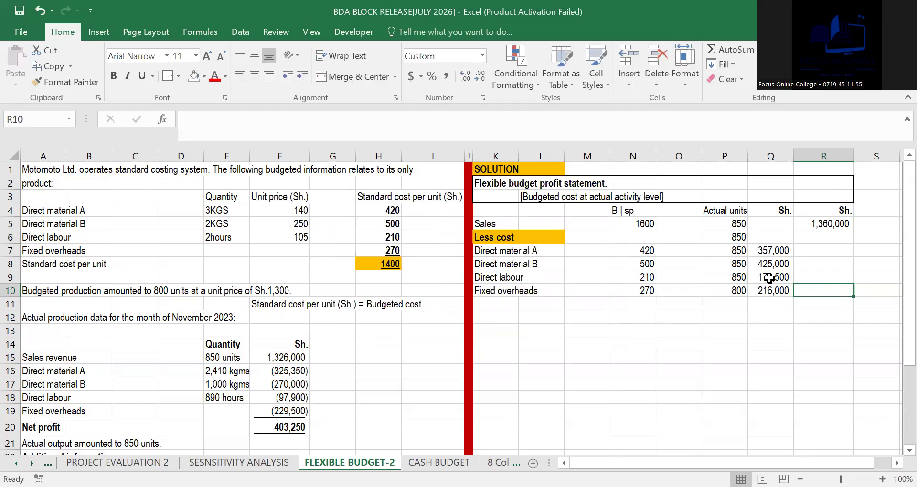
Step: Underline the Fixed overheads row's amount cells Q10:R10
drag(774, 252, 774, 301)
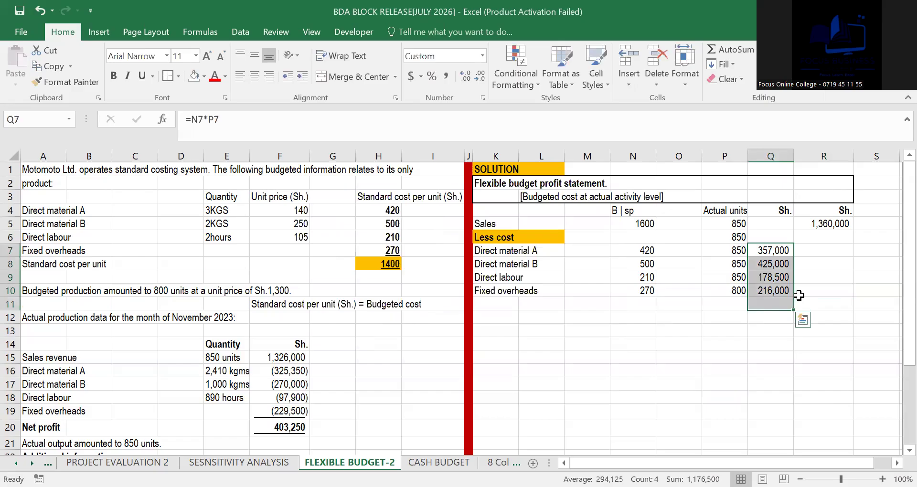
click(759, 291)
drag(758, 290, 841, 290)
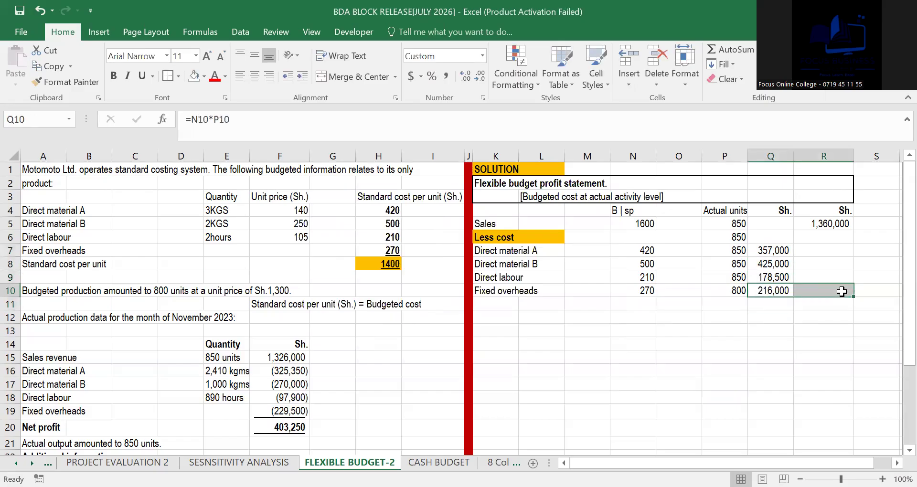
key(ctrl+u)
Step: Total the flexed costs in R10 with the formula =Q7+Q8+Q9+Q10
click(842, 291)
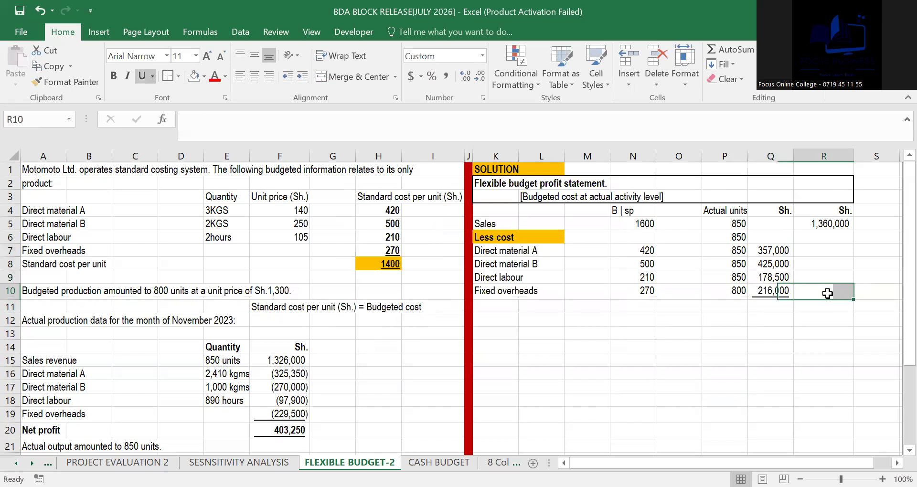
text(=)
click(773, 251)
click(770, 239)
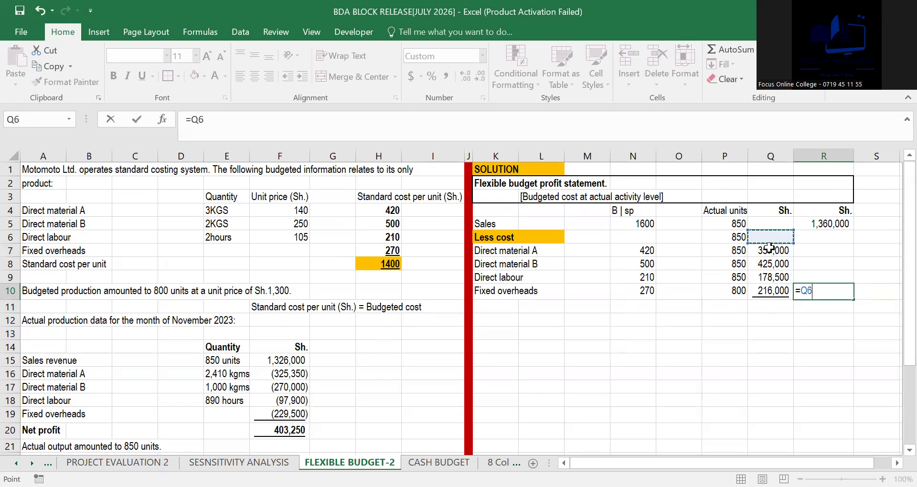
click(768, 248)
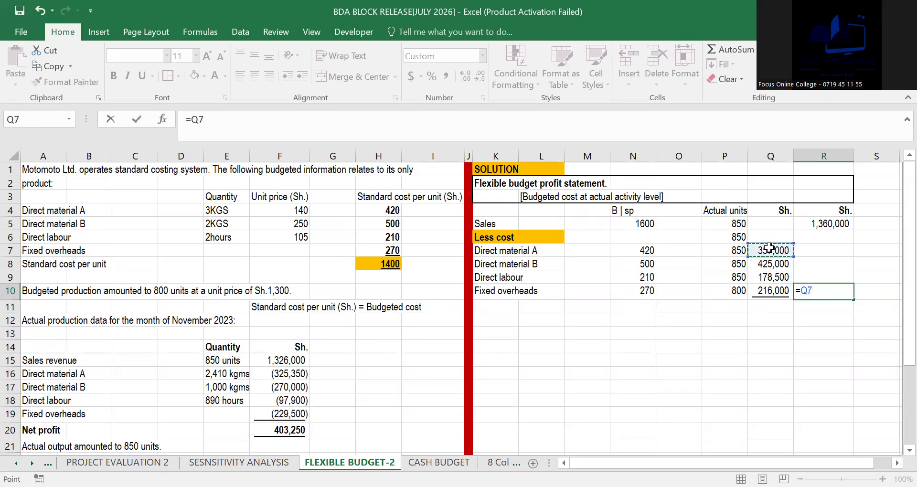
text(+)
click(769, 260)
text(+)
click(776, 275)
text(+)
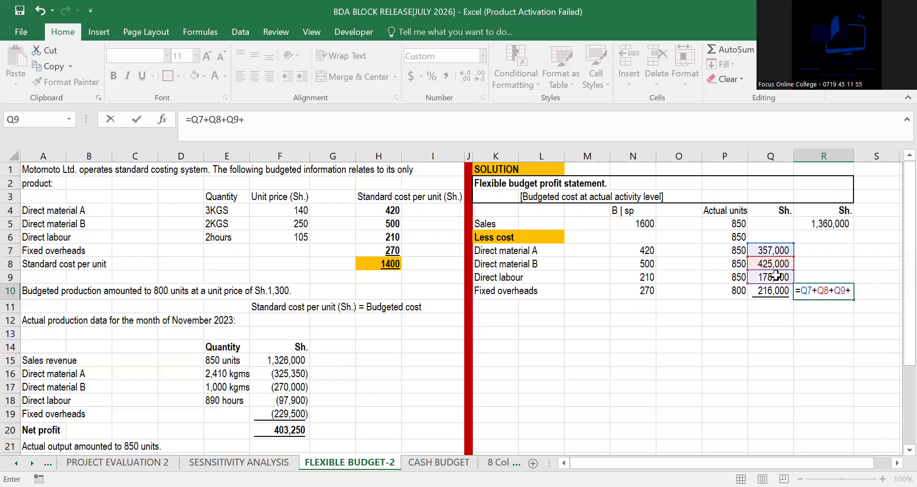
click(779, 289)
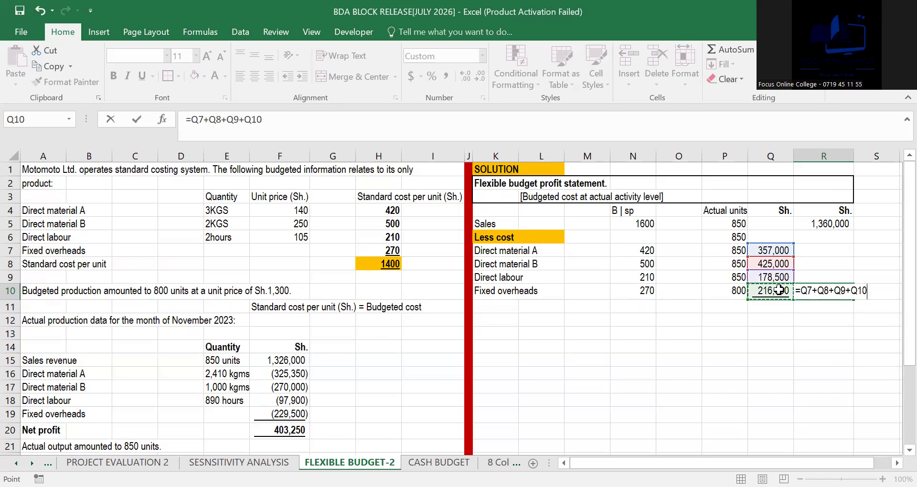
key(Return)
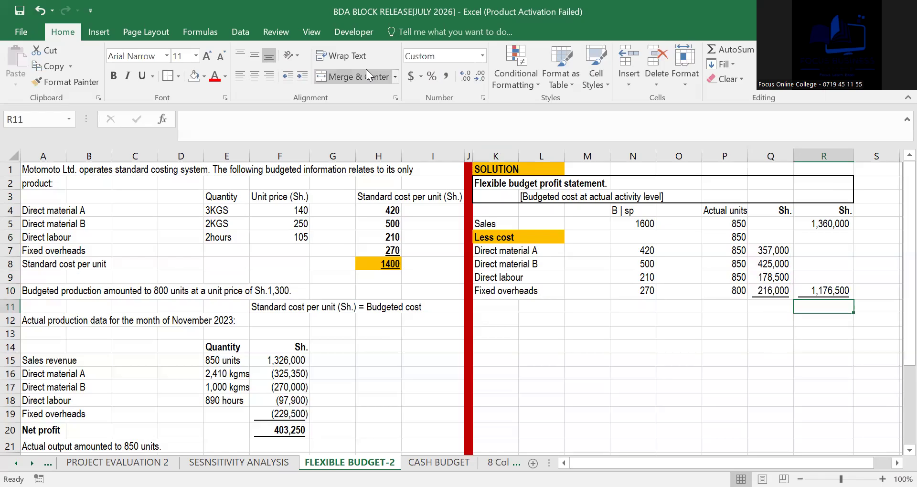
Step: Enter the label "Profit for the year" in K11, below Fixed overheads
key(alt+Tab)
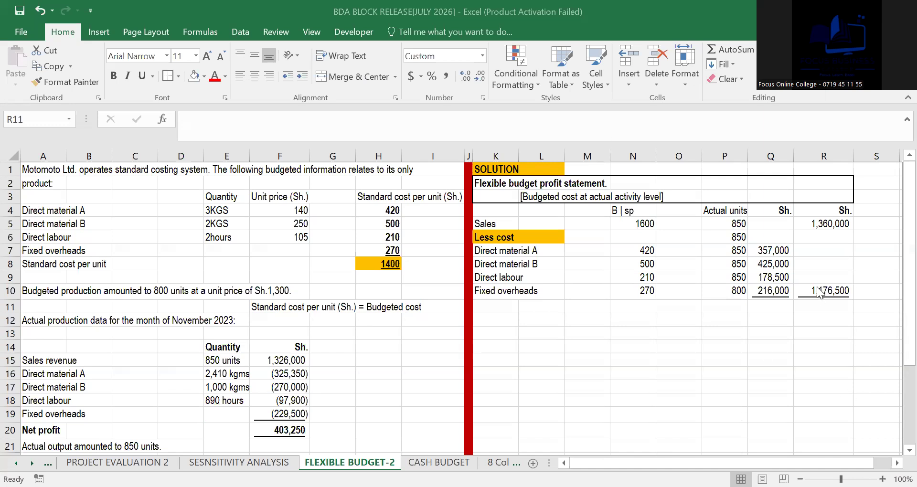
click(495, 306)
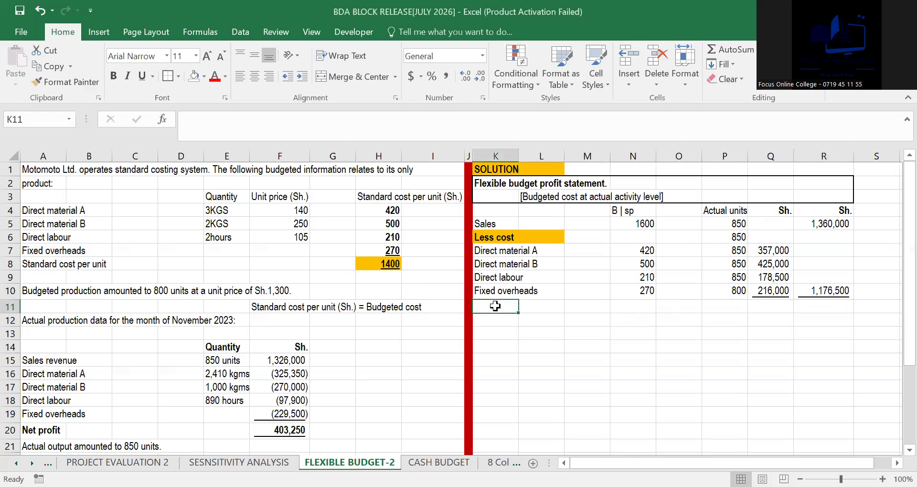
text(Ne)
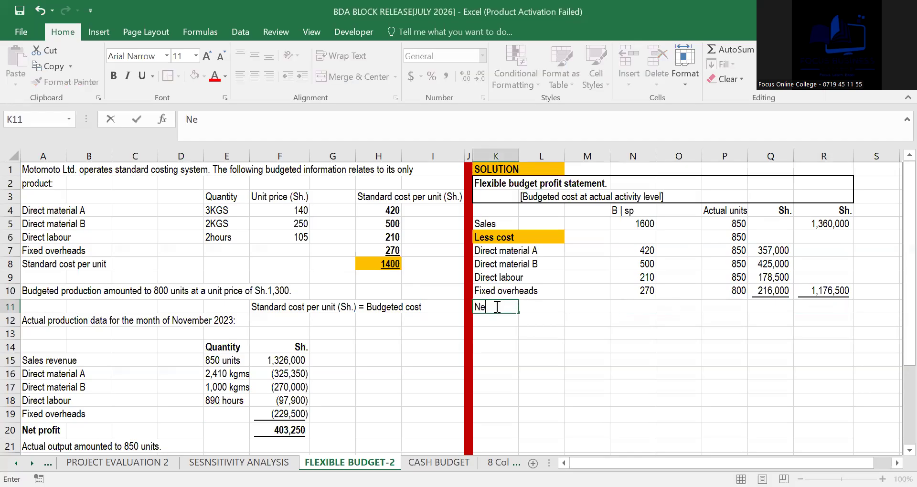
key(BackSpace)
key(BackSpace)
text(Profit fot)
key(BackSpace)
text(rnth)
key(BackSpace)
key(BackSpace)
key(BackSpace)
text(the)
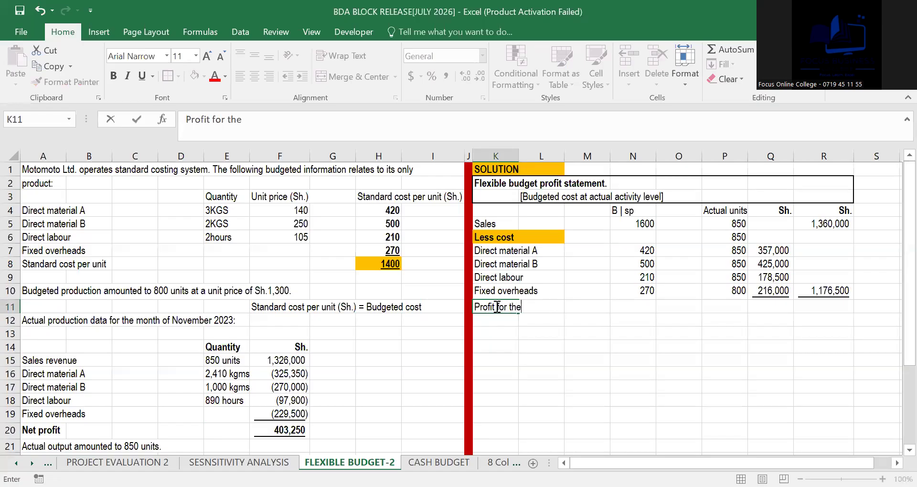
text( year)
Step: Calculate the profit in R11 as sales less total costs with the formula =R5-R10
click(820, 306)
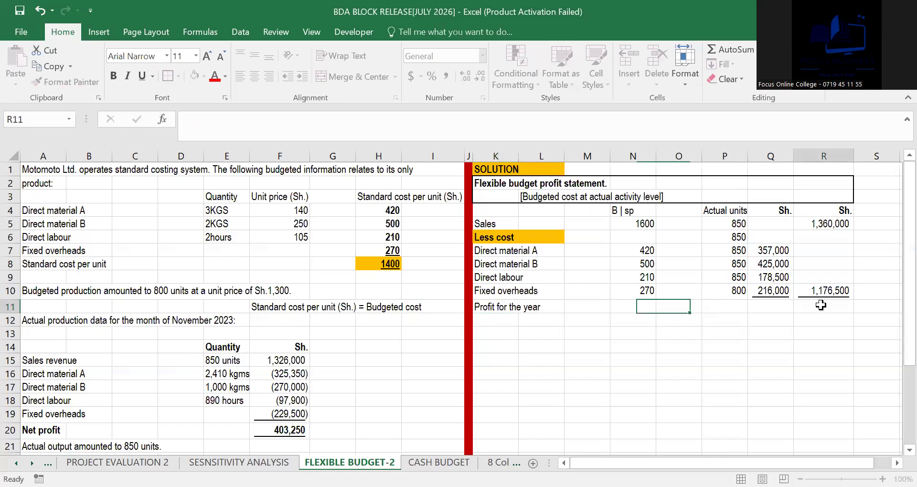
text(=)
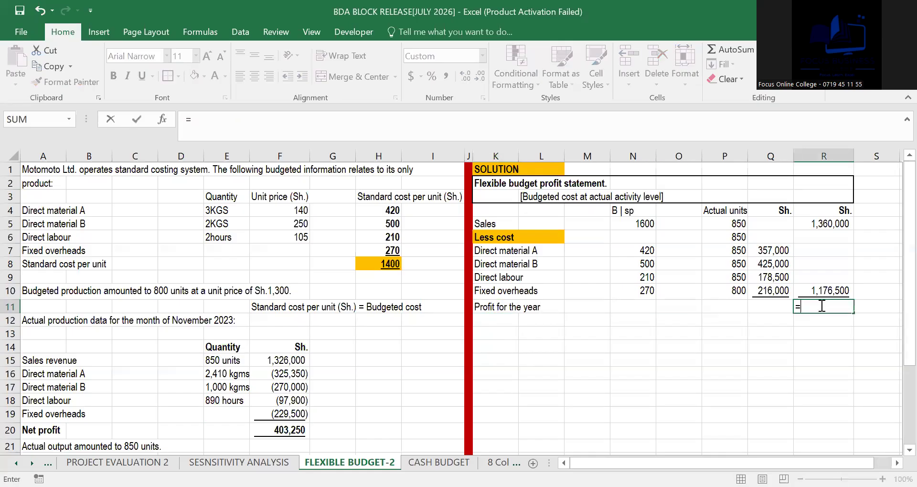
click(819, 224)
text(-)
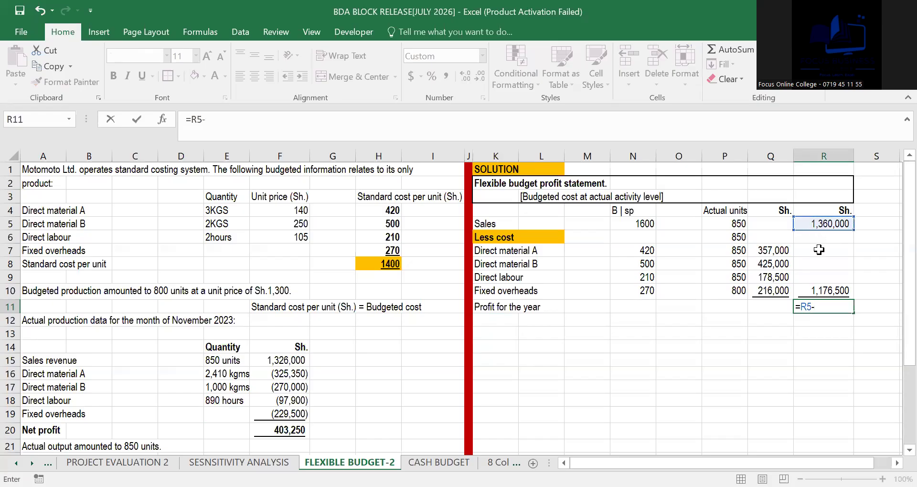
click(811, 292)
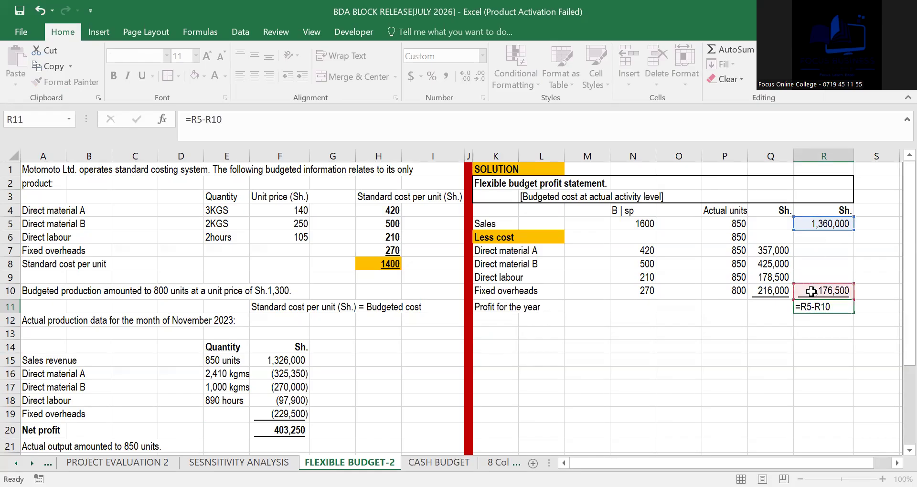
key(Return)
Step: Underline the profit row K11:R11, then remove the underline from K11:Q11 so only the profit amount keeps it
drag(479, 306, 842, 307)
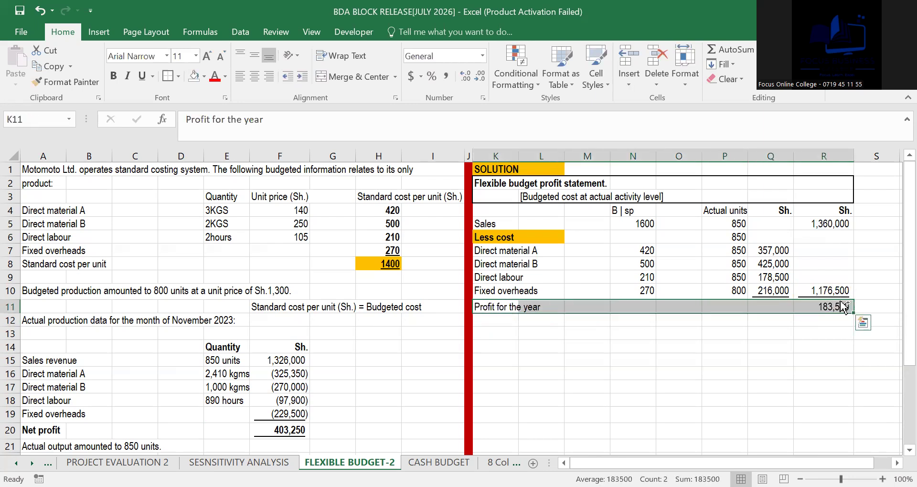
key(ctrl+u)
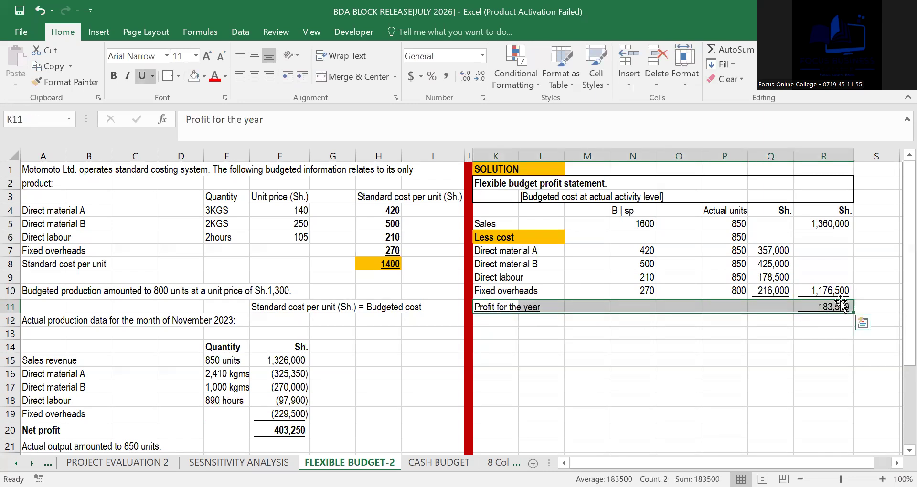
click(576, 329)
drag(482, 306, 761, 301)
key(ctrl+u)
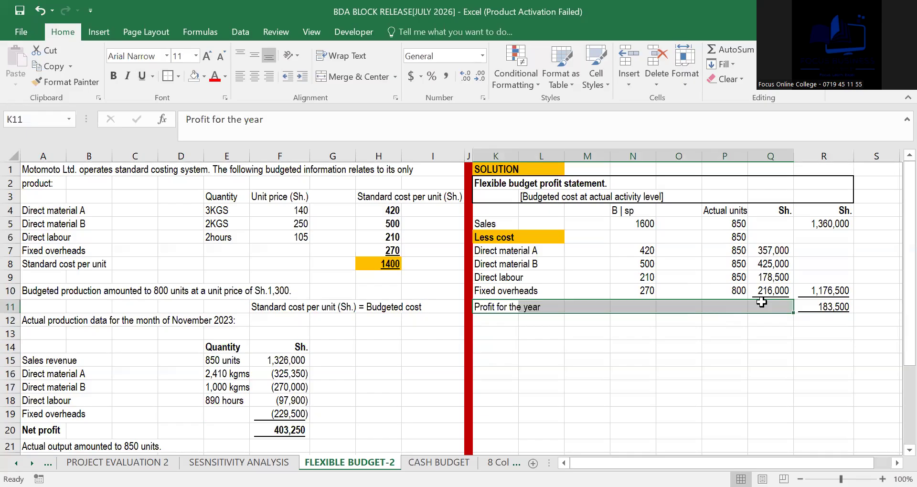
Step: Make the Profit for the year row K11:R11 bold
click(627, 385)
drag(481, 306, 828, 302)
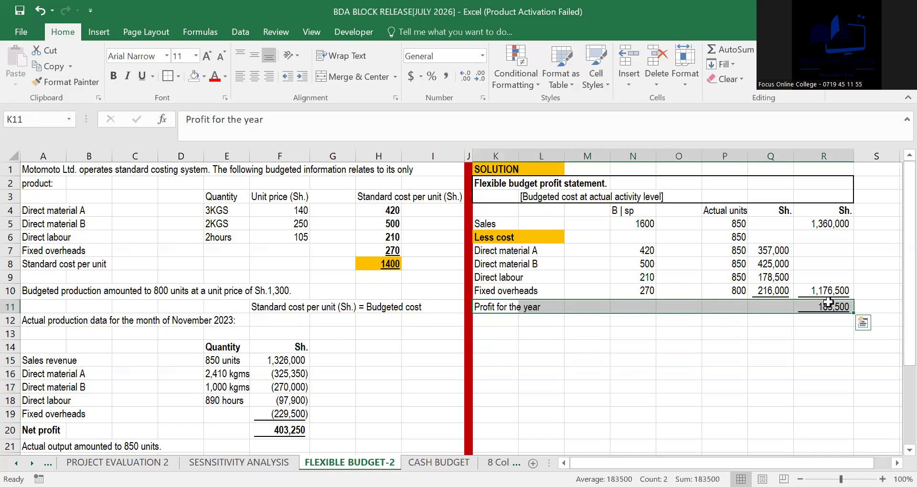
key(ctrl+b)
click(792, 353)
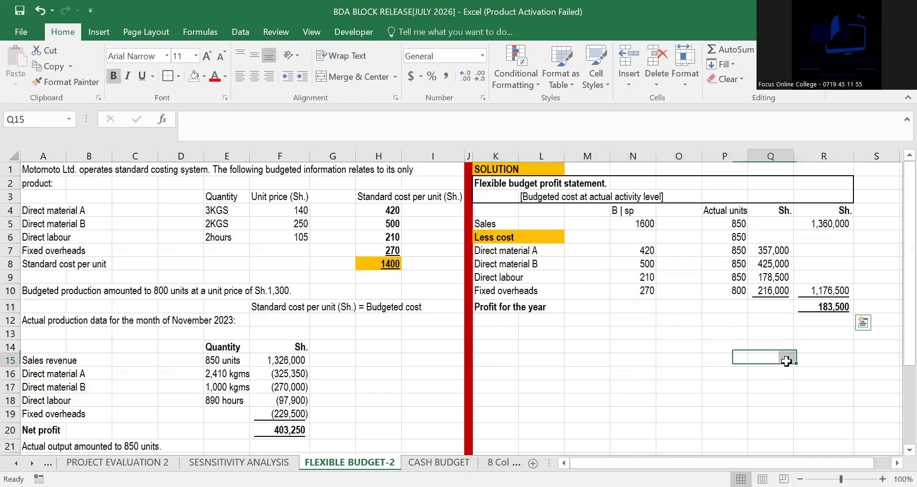
Step: Highlight the profit amount in R11 with an orange fill
click(825, 306)
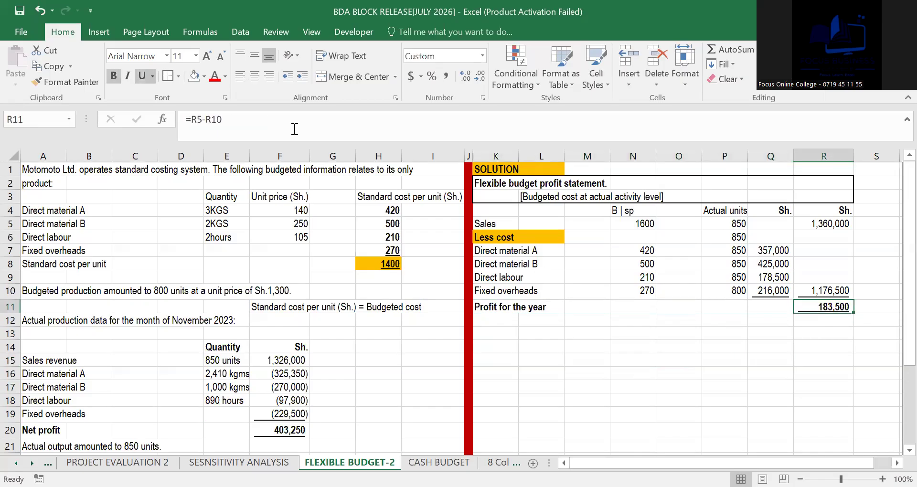
click(204, 77)
click(215, 181)
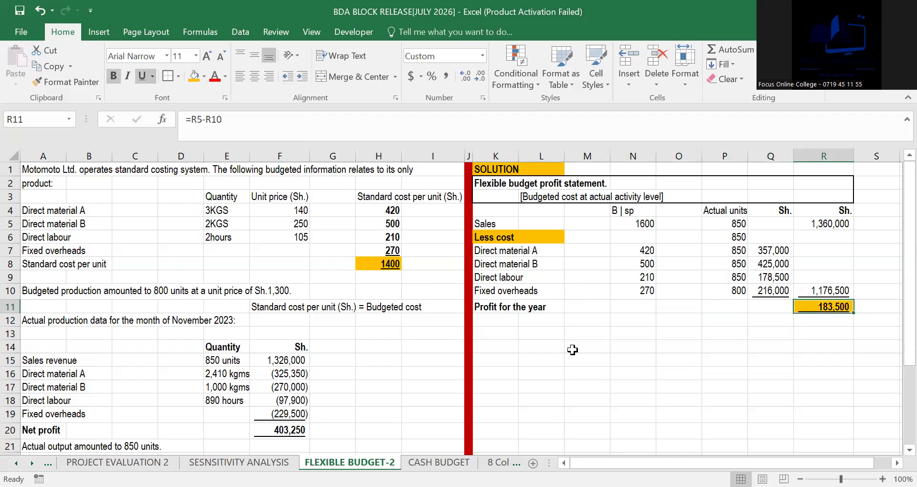
click(572, 347)
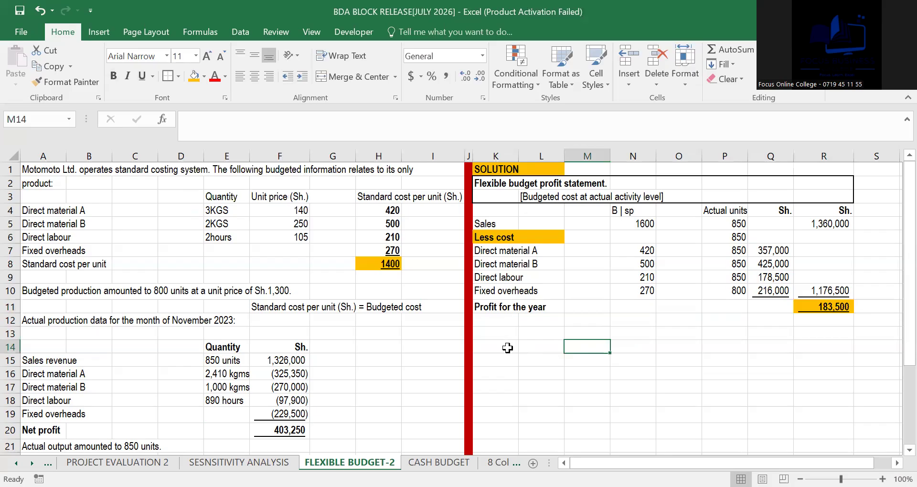
Step: Glance at the CASH BUDGET sheet and review the additional information and requirement on the FLEXIBLE BUDGET-2 sheet
click(438, 462)
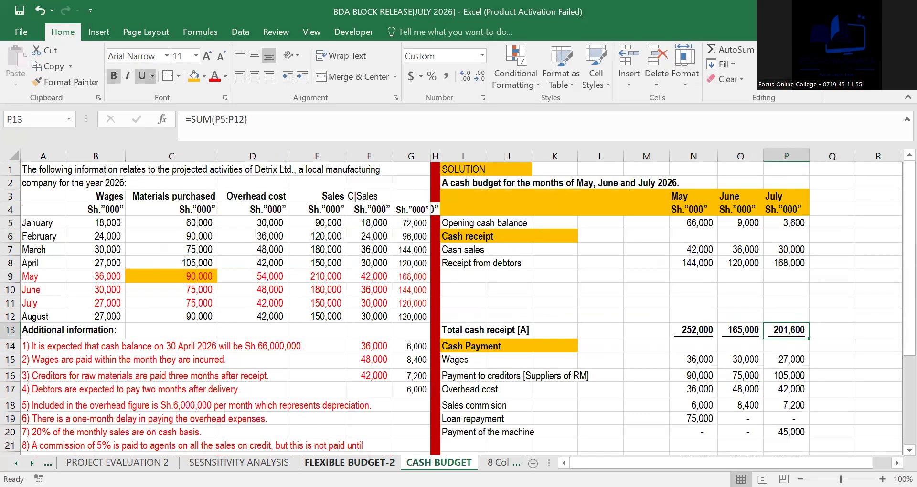
click(350, 462)
click(540, 438)
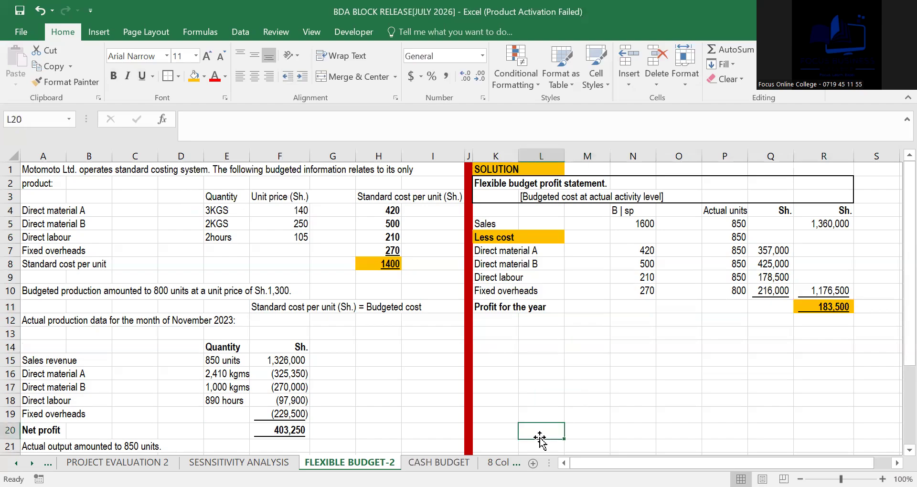
drag(908, 299, 908, 354)
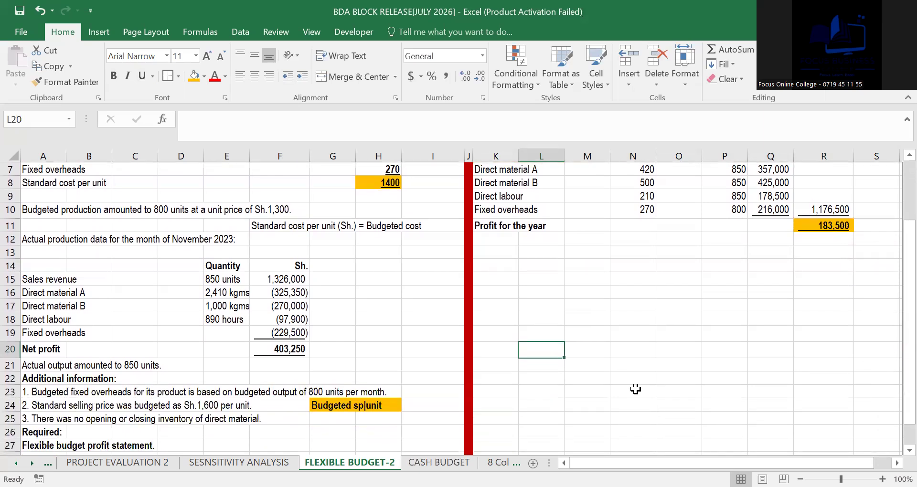
Step: Review the 8 Column audit schedule sheet, selecting its solution columns from F onward and examining the adjustments, requirements and totals row
click(439, 462)
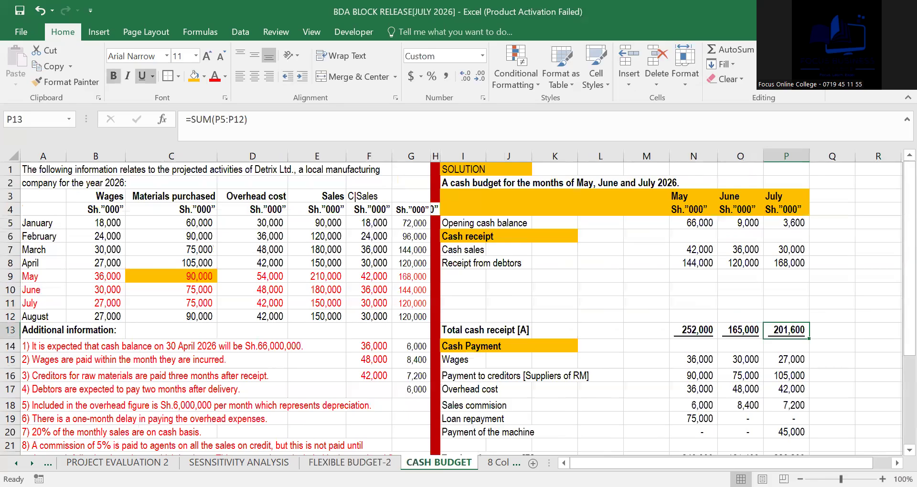
click(501, 463)
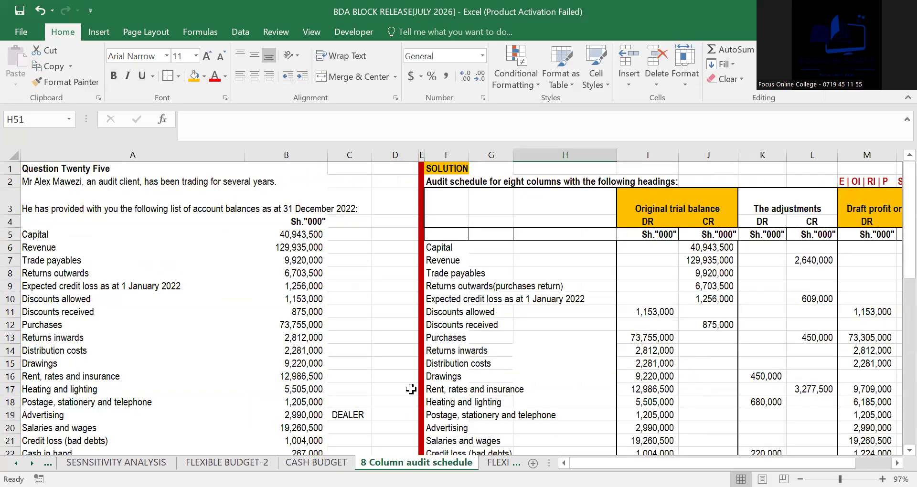
click(440, 155)
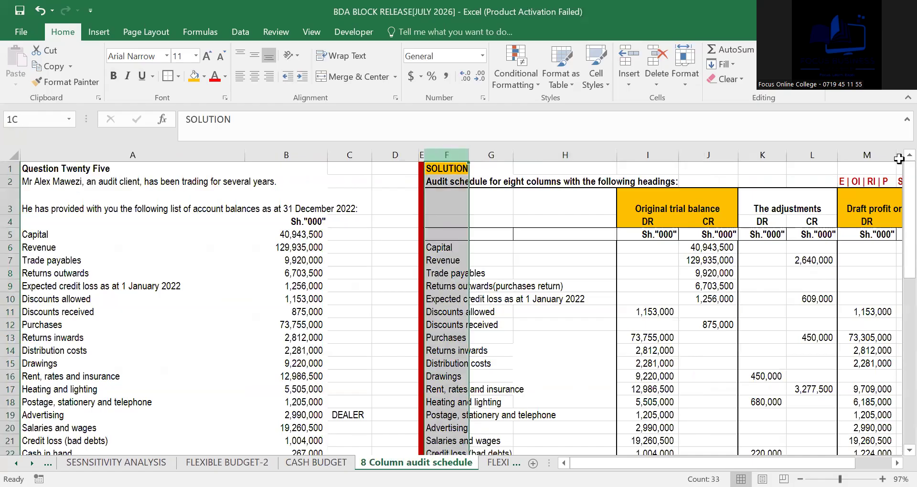
drag(846, 155, 657, 170)
drag(721, 463, 597, 463)
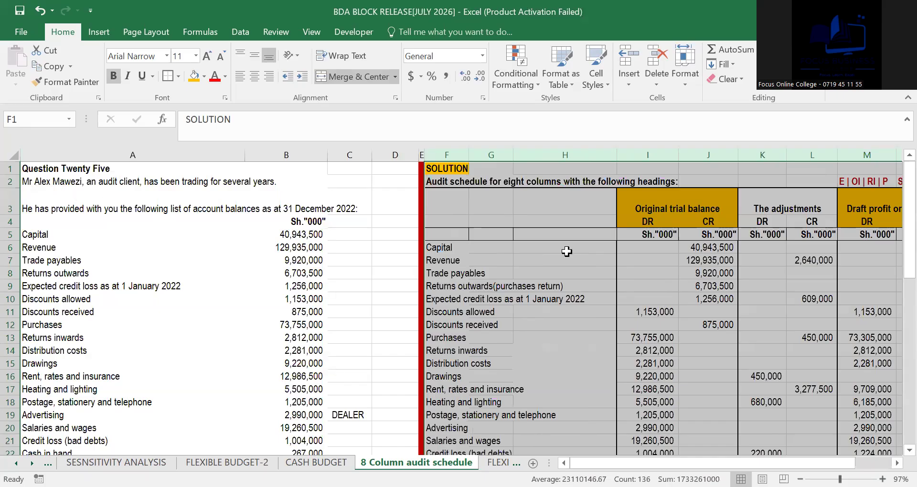
drag(907, 198, 894, 368)
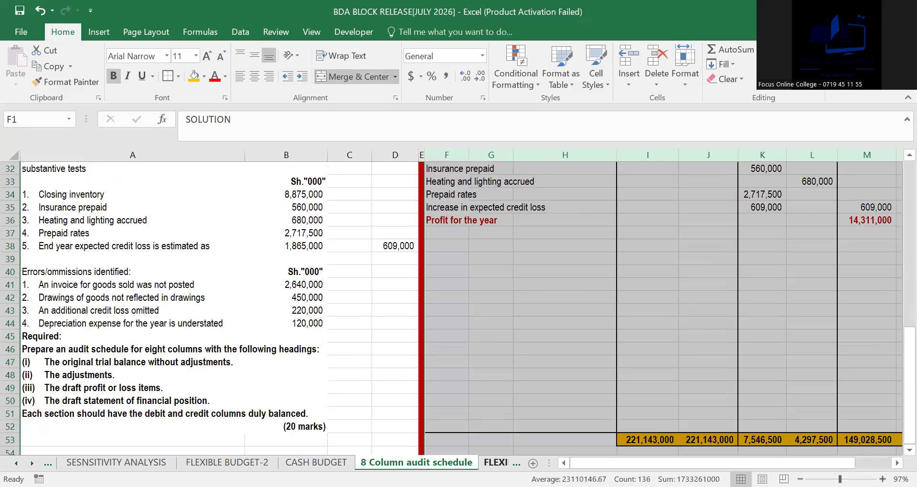
Step: Look over the FLEXIBLE BUDGET and FUCTIONAL BUDGETS sheets and Sheet1, and return to FLEXIBLE BUDGET-2
click(496, 462)
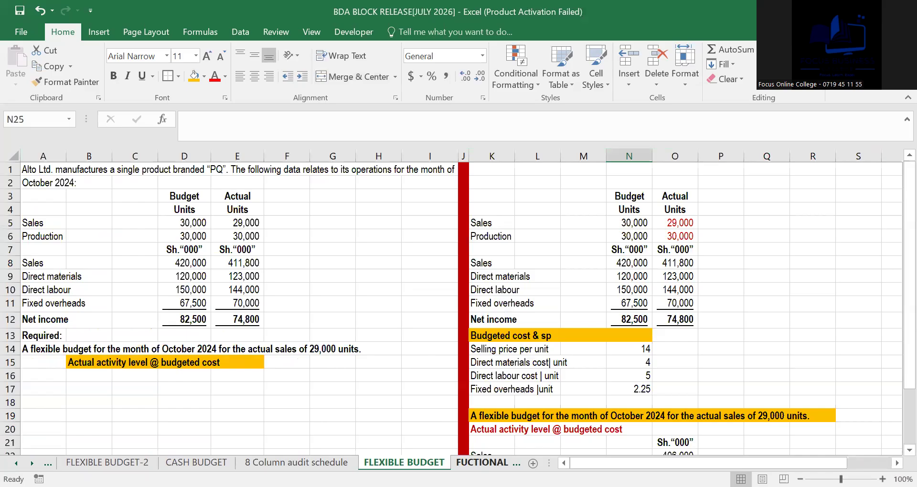
click(347, 81)
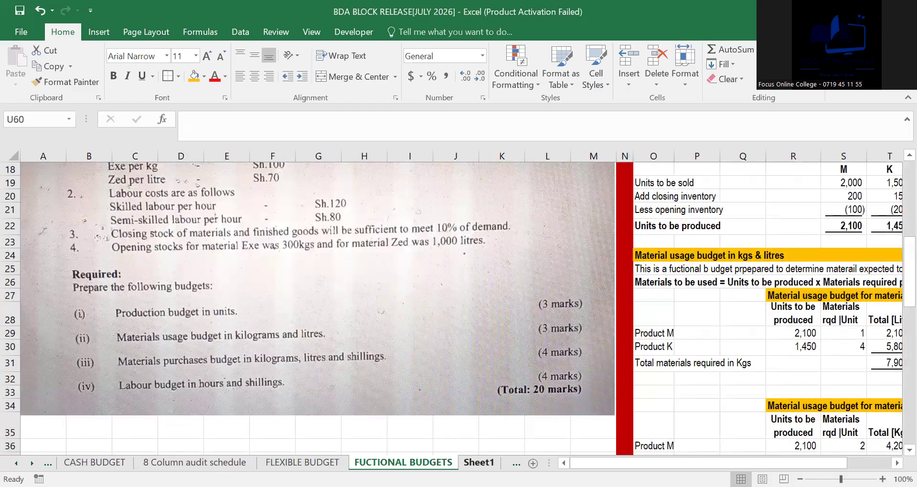
click(479, 463)
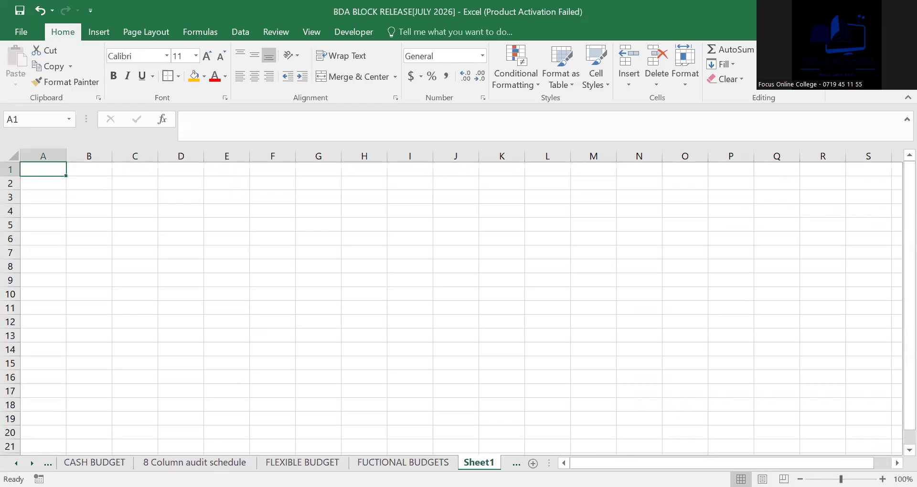
click(47, 463)
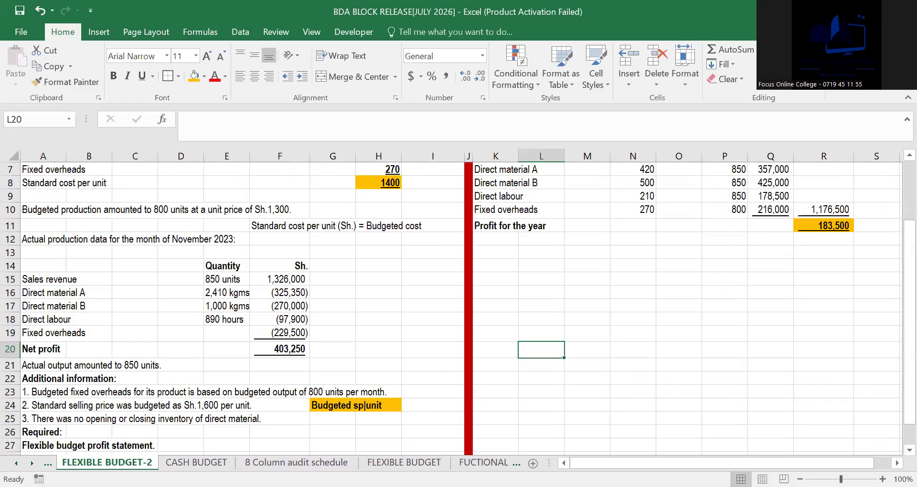
Step: Review the workbook's worked questions sheet by sheet, from PROJECTED F|STMT through to FUCTIONAL BUDGETS
key(ctrl+Page_Up)
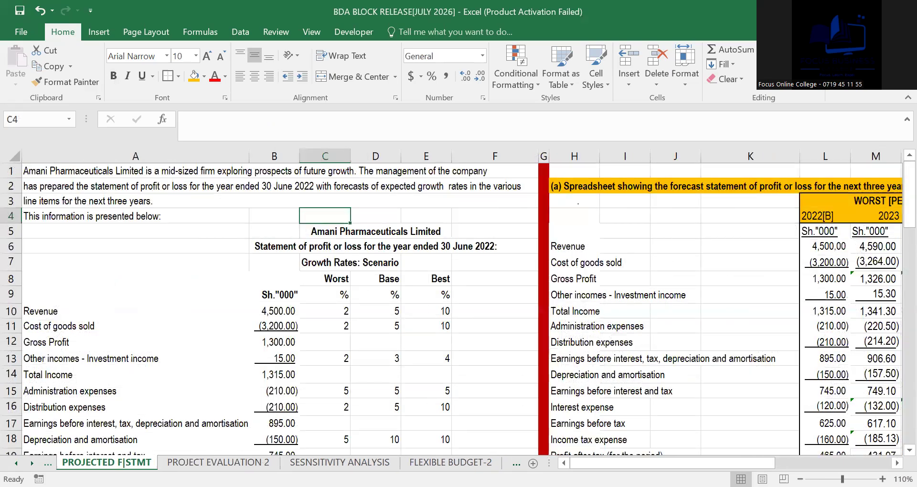
click(249, 460)
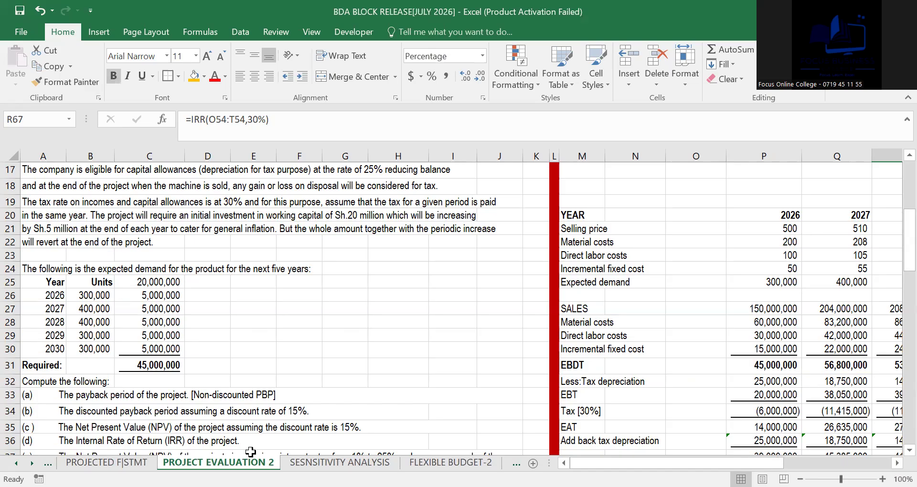
click(340, 462)
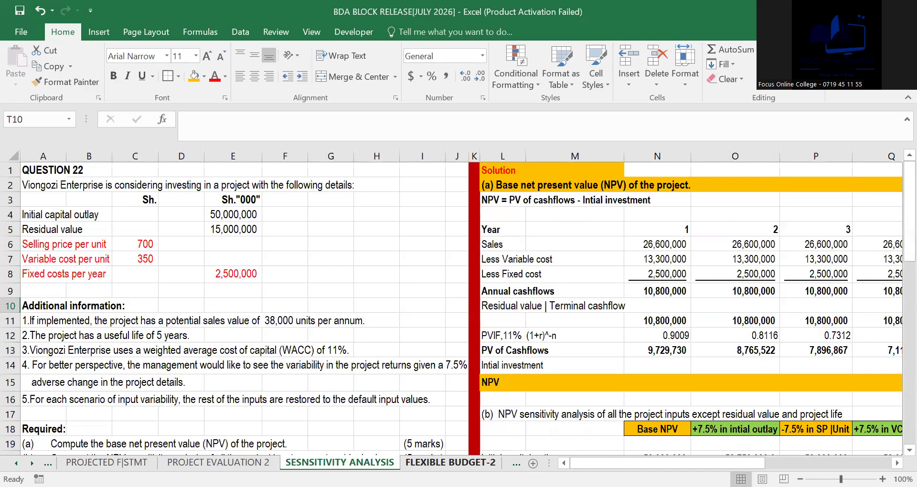
key(ctrl+Page_Down)
key(ctrl+Page_Down)
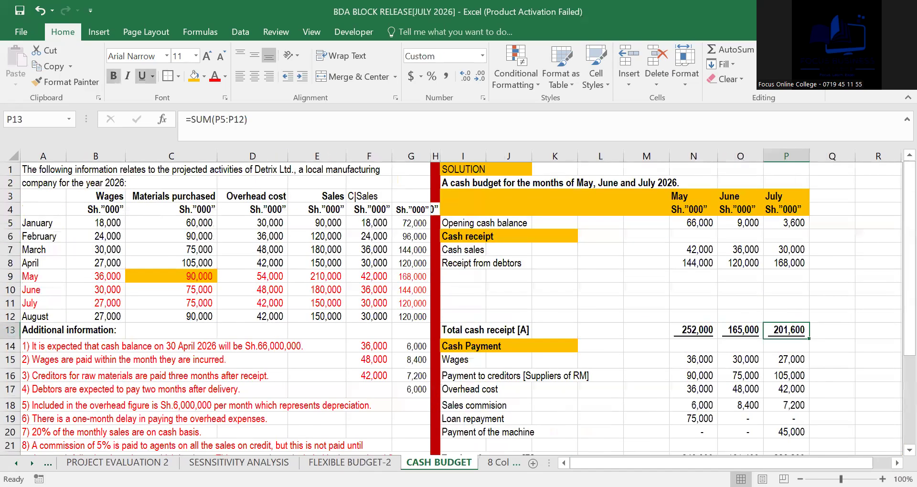
key(ctrl+Page_Down)
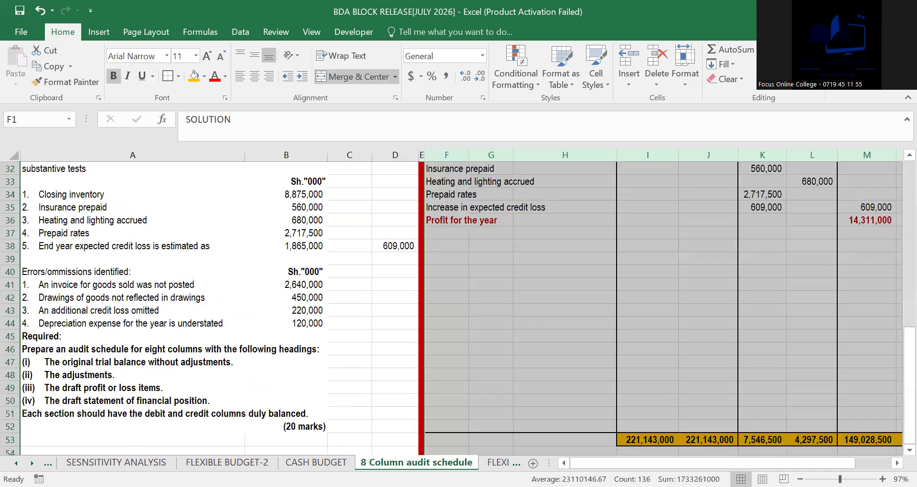
key(ctrl+Page_Down)
key(ctrl+Page_Down)
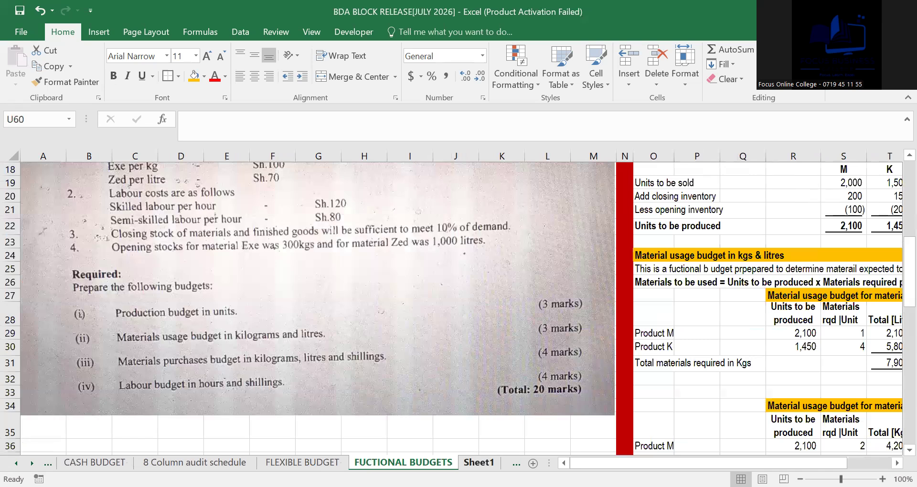
Step: Select cell Q35 on the FUCTIONAL BUDGETS sheet and switch to the blank Sheet1
click(730, 414)
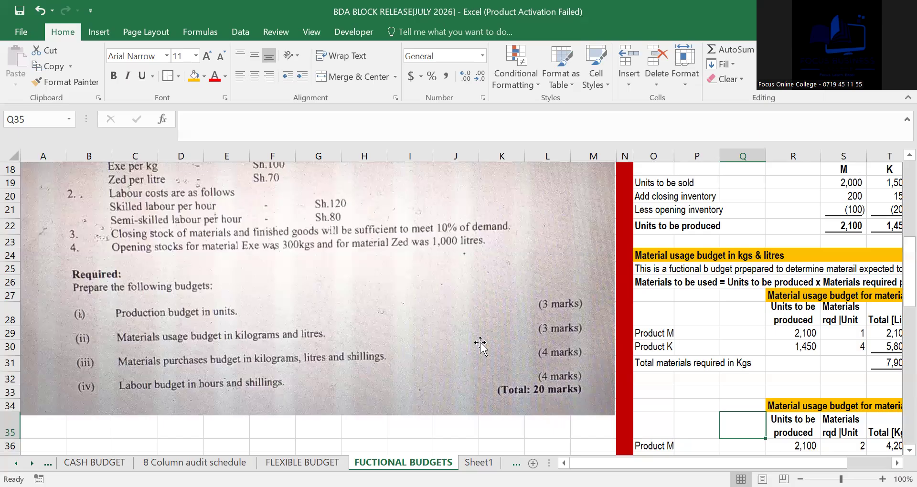
click(478, 462)
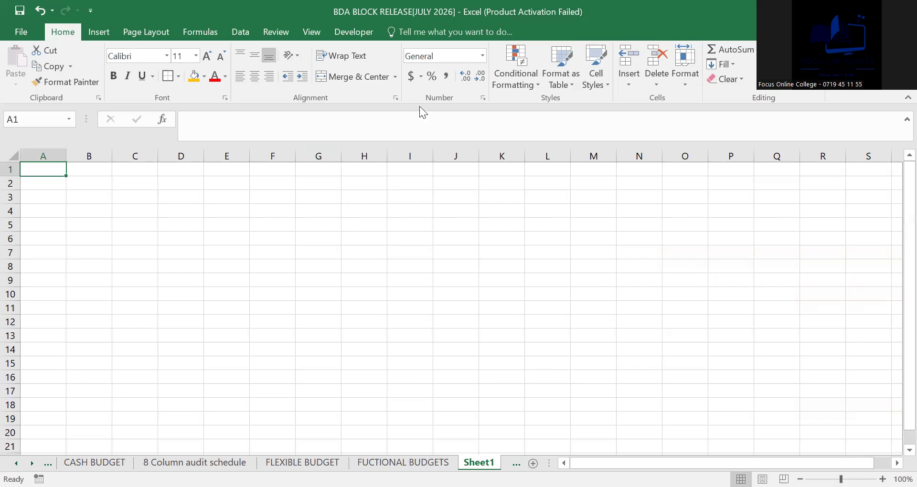
click(605, 226)
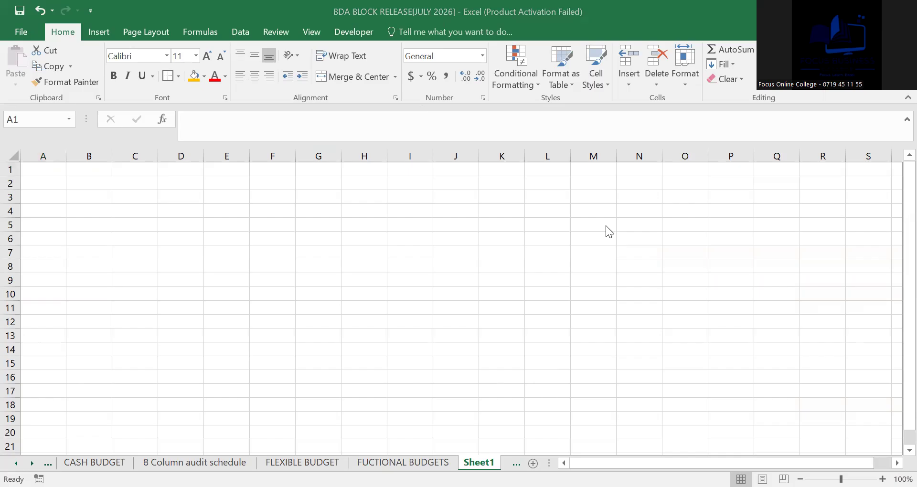